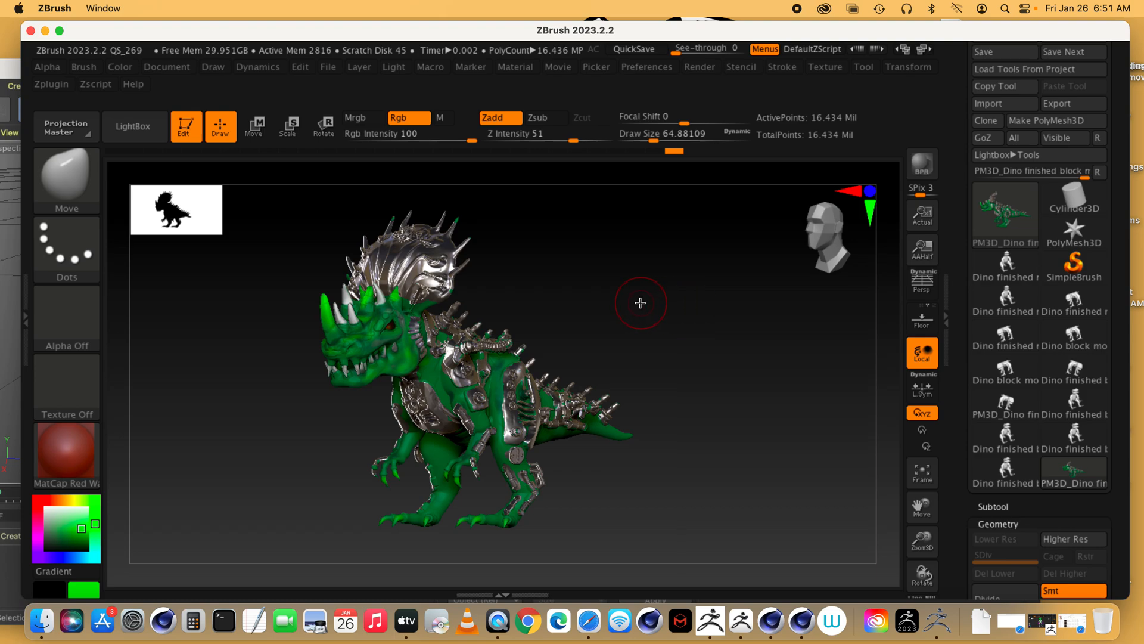
Take the dinosaur out of 3D editing by always switching to 2.5D mode, and clear the canvas.
mouse_move(640, 303)
mouse_down()
mouse_move(627, 319)
mouse_move(620, 304)
mouse_up()
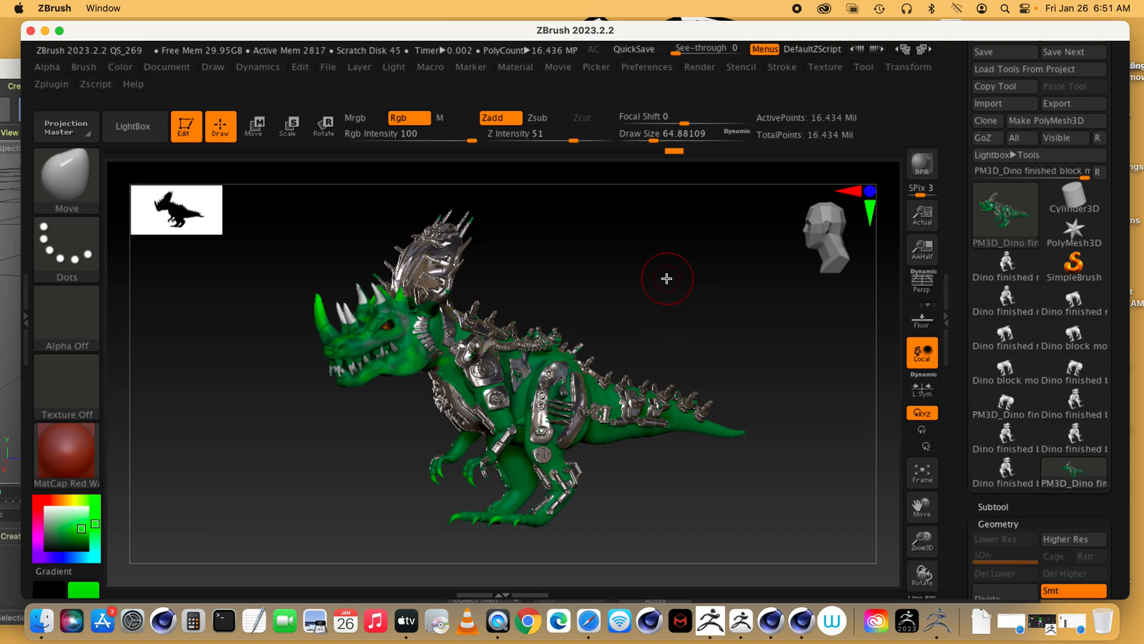
click(191, 135)
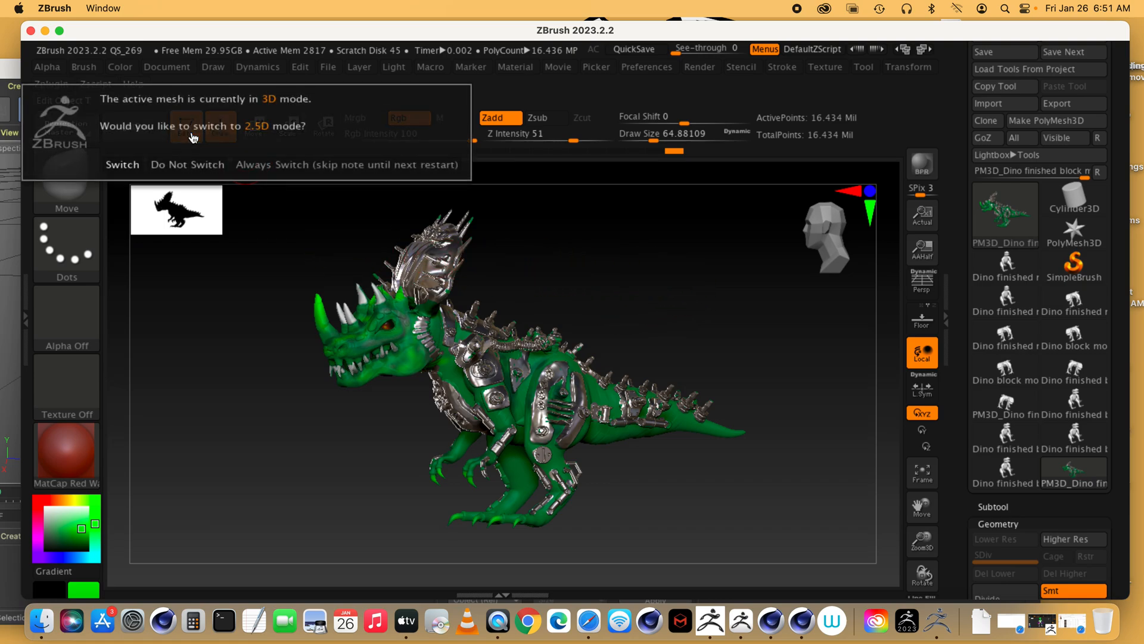
click(331, 164)
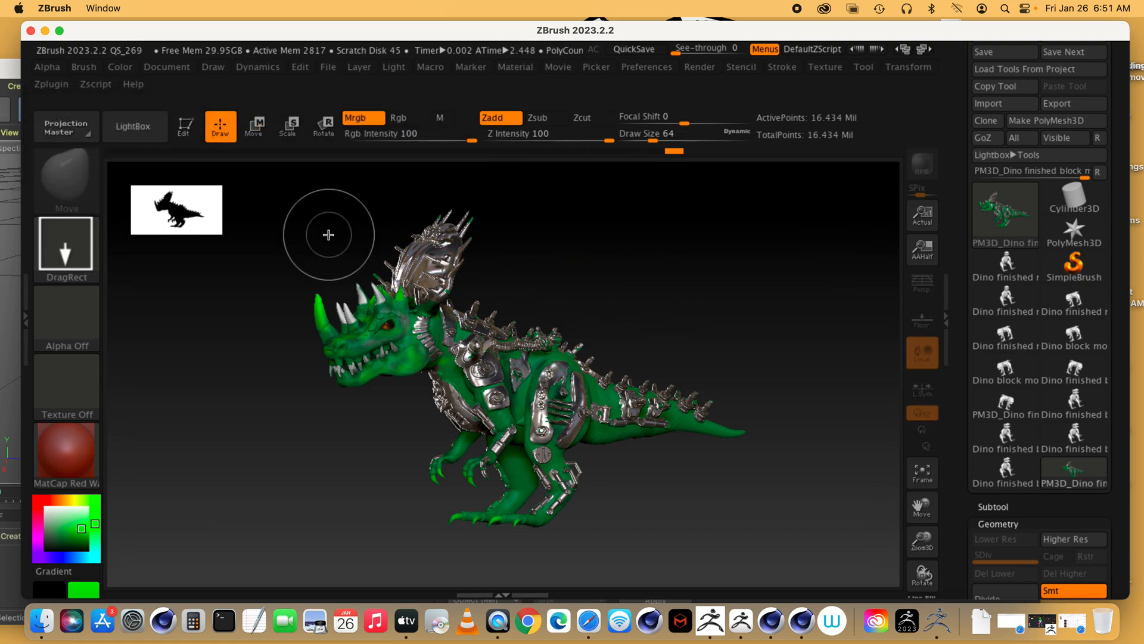
key(ctrl)
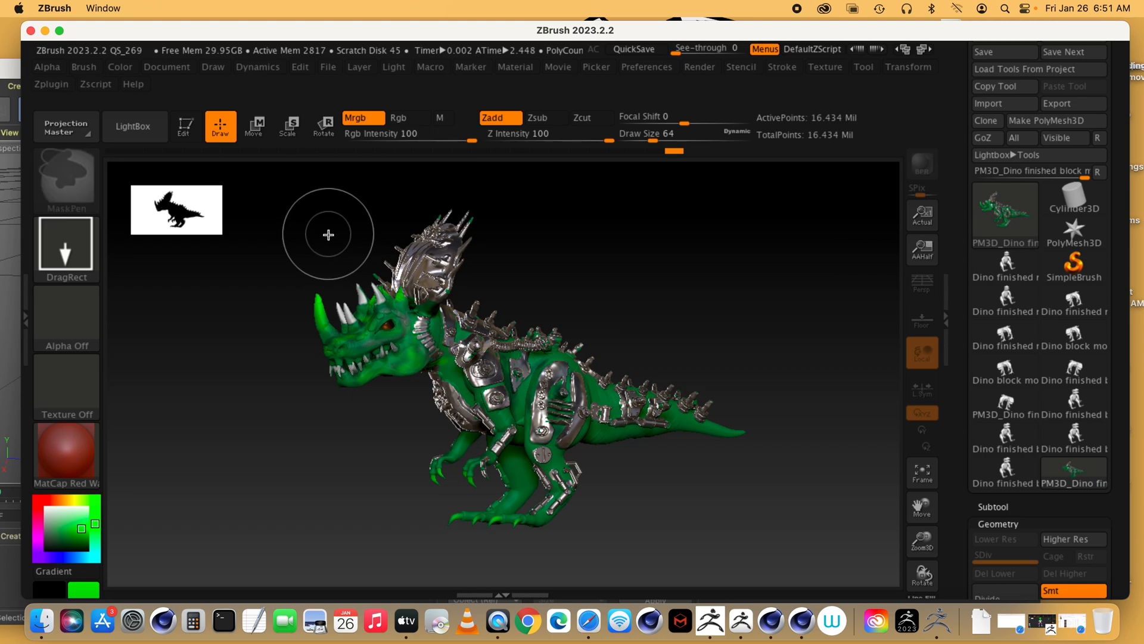
key(ctrl)
key(ctrl+n)
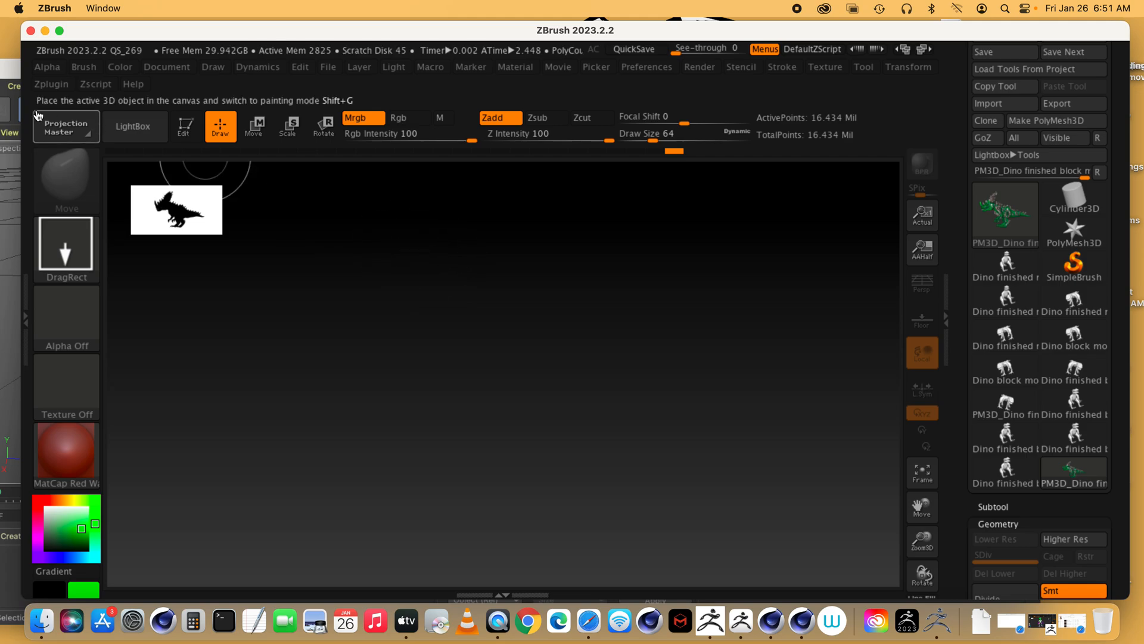
Look through the quick-saved projects in LightBox and the files in the Desktop folder for the alien project.
click(132, 126)
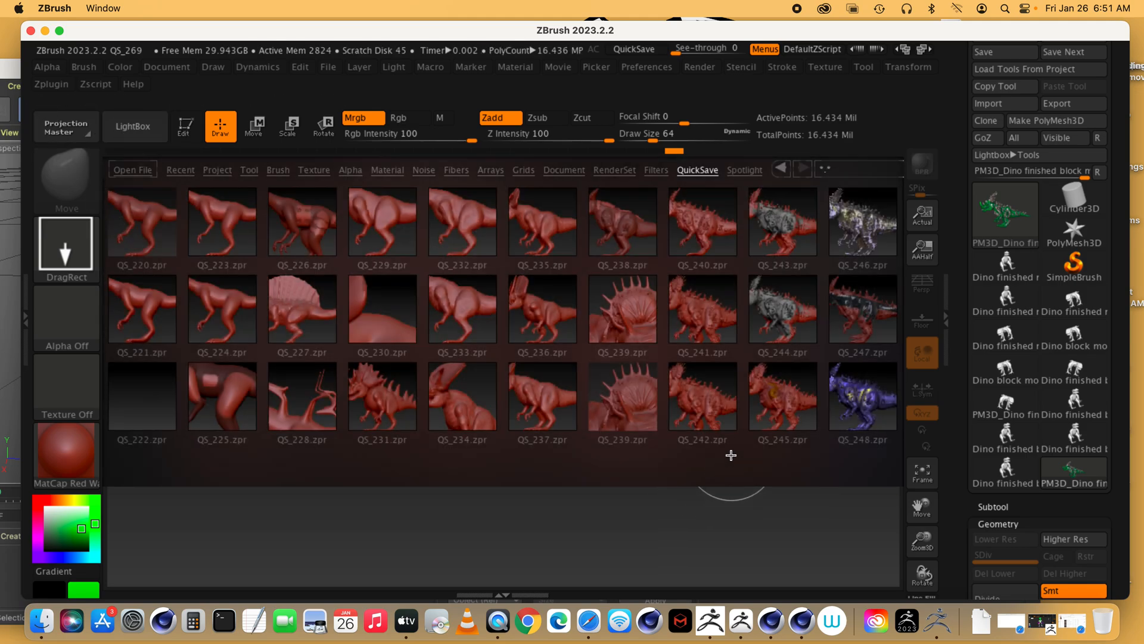
drag(784, 394, 703, 373)
drag(313, 335, 321, 192)
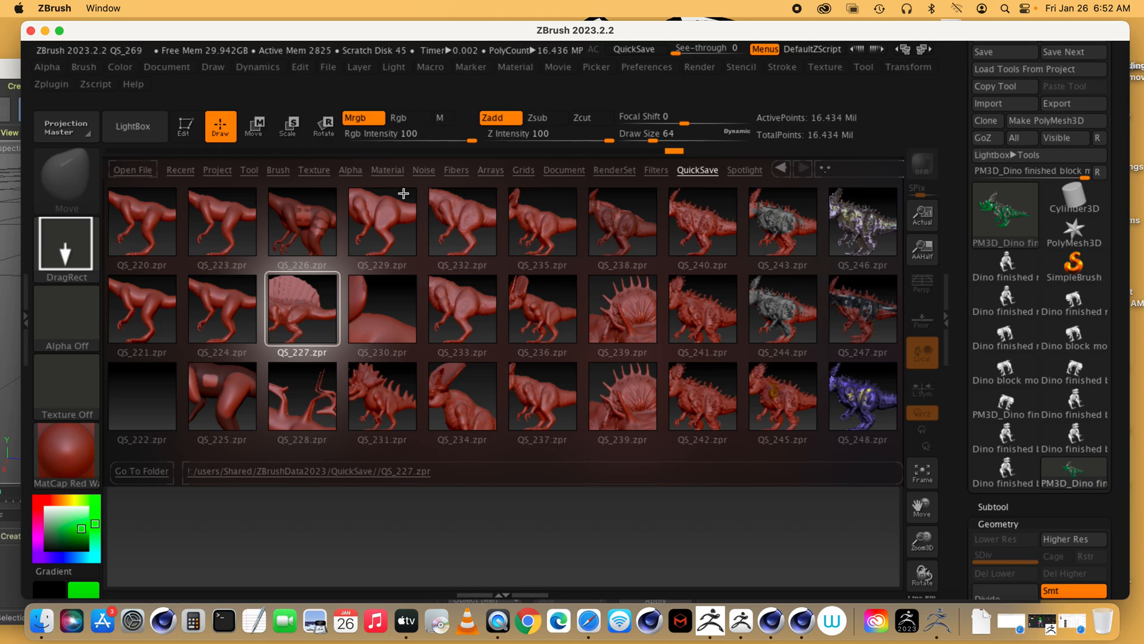
click(134, 171)
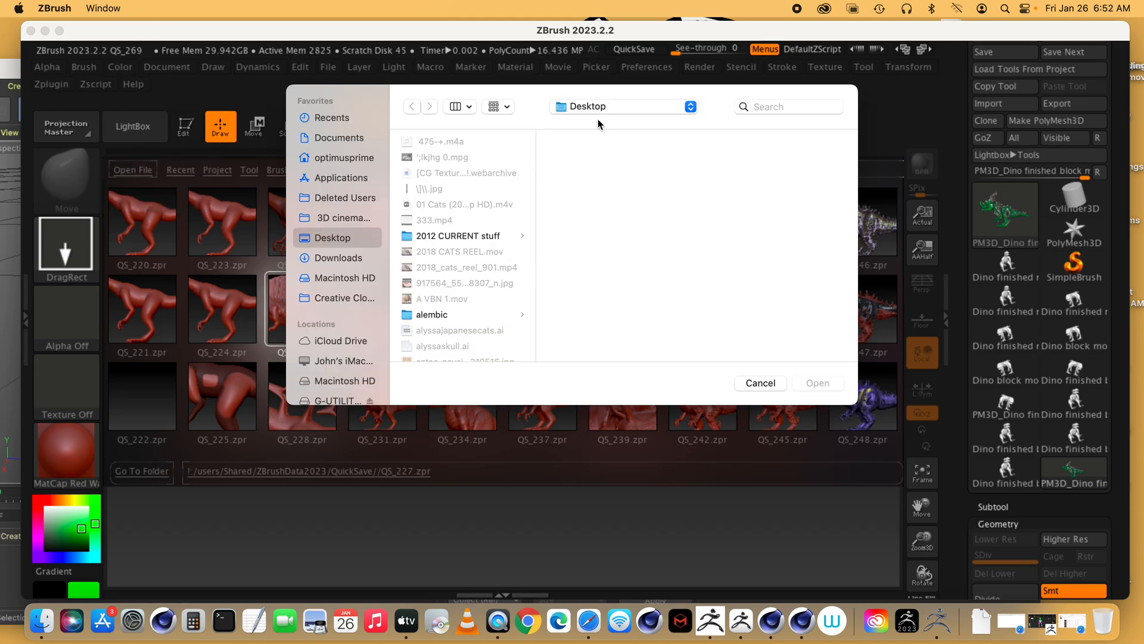
scroll(473, 226, down, 6)
scroll(472, 229, down, 10)
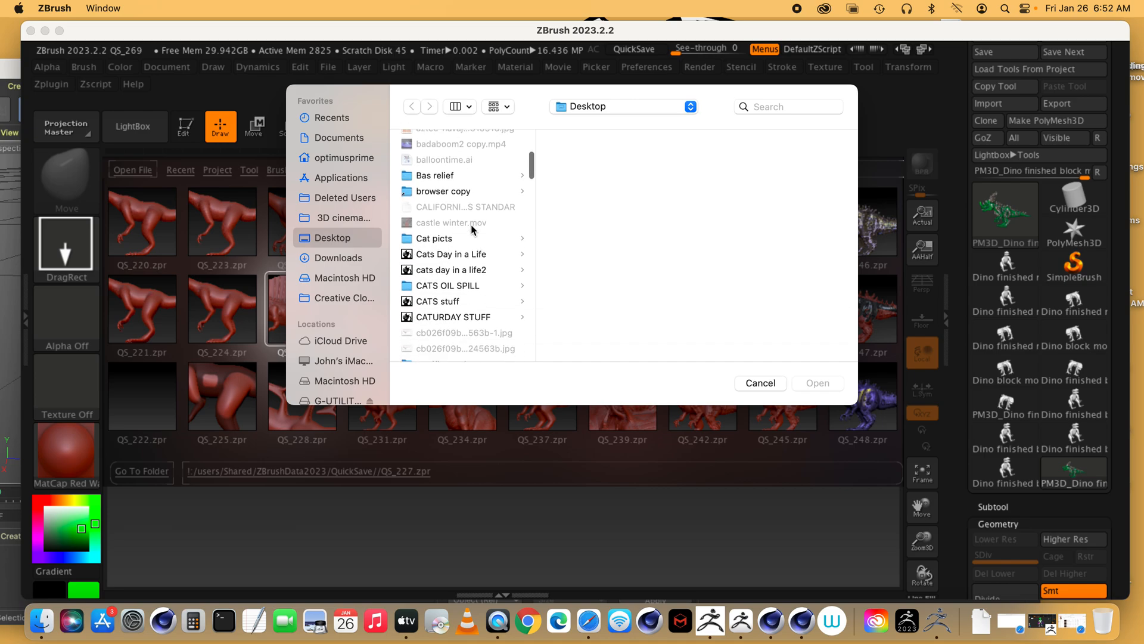
scroll(473, 229, down, 6)
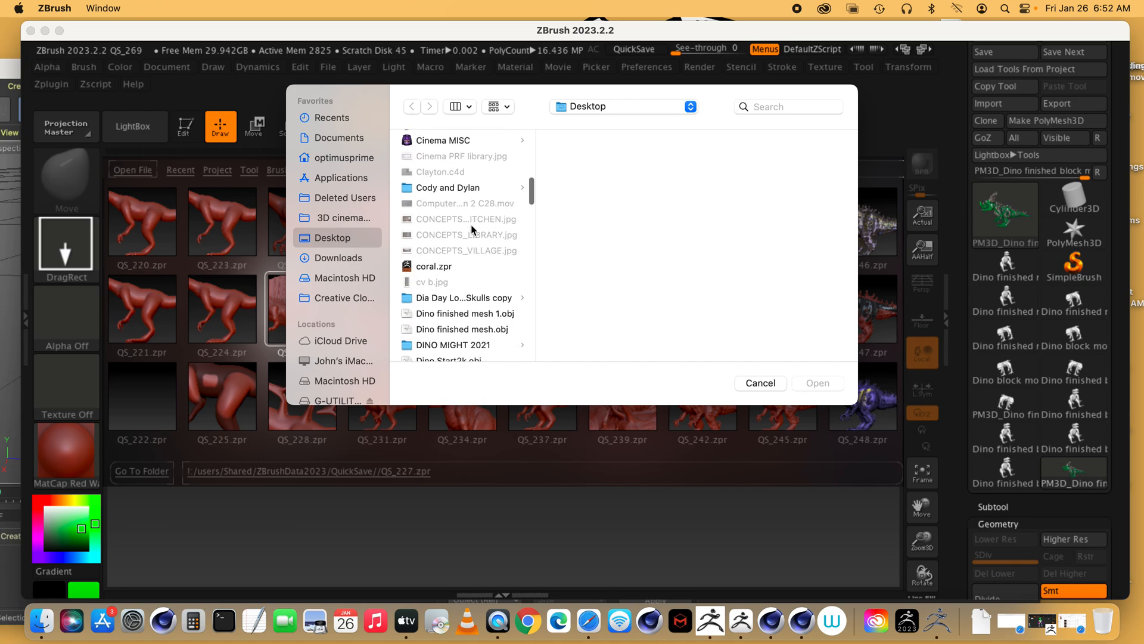
scroll(472, 229, down, 4)
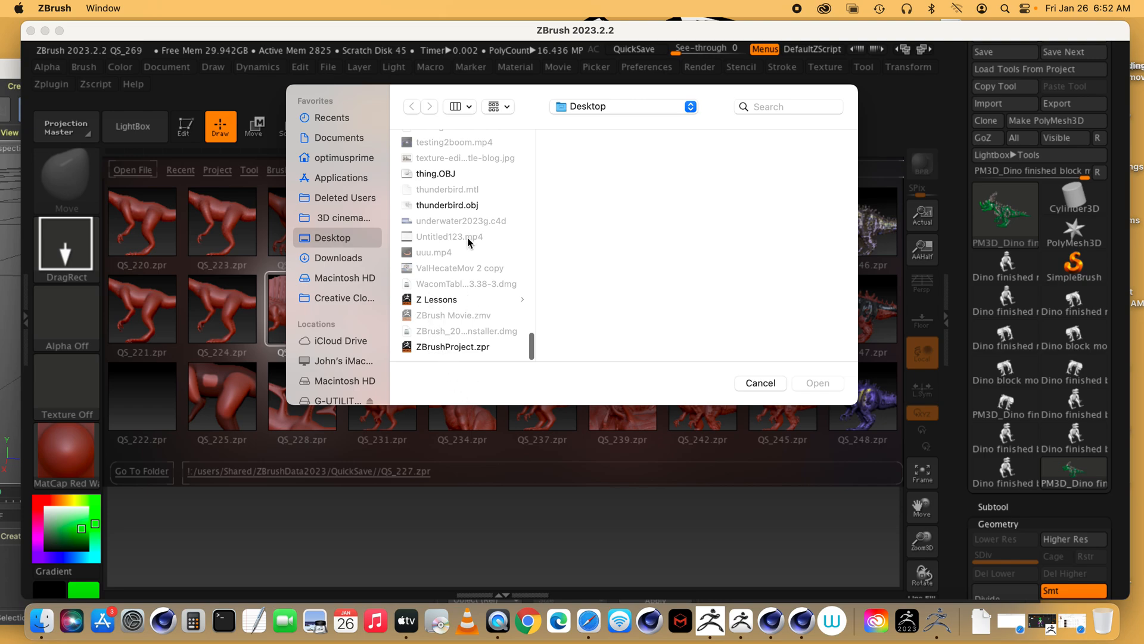
scroll(470, 243, up, 10)
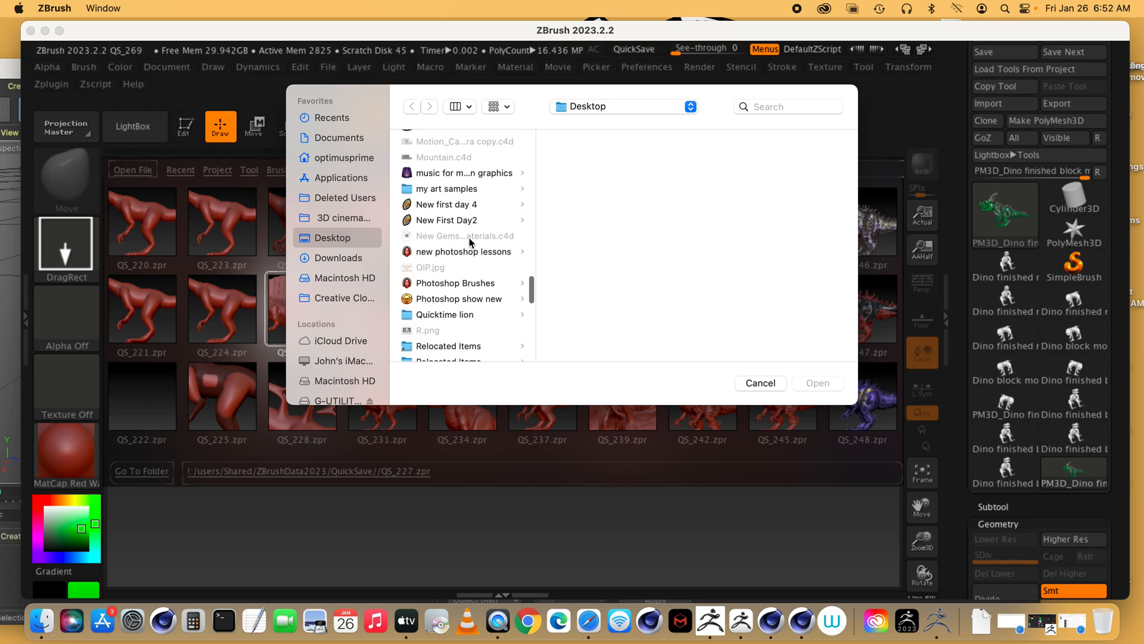
scroll(469, 242, up, 15)
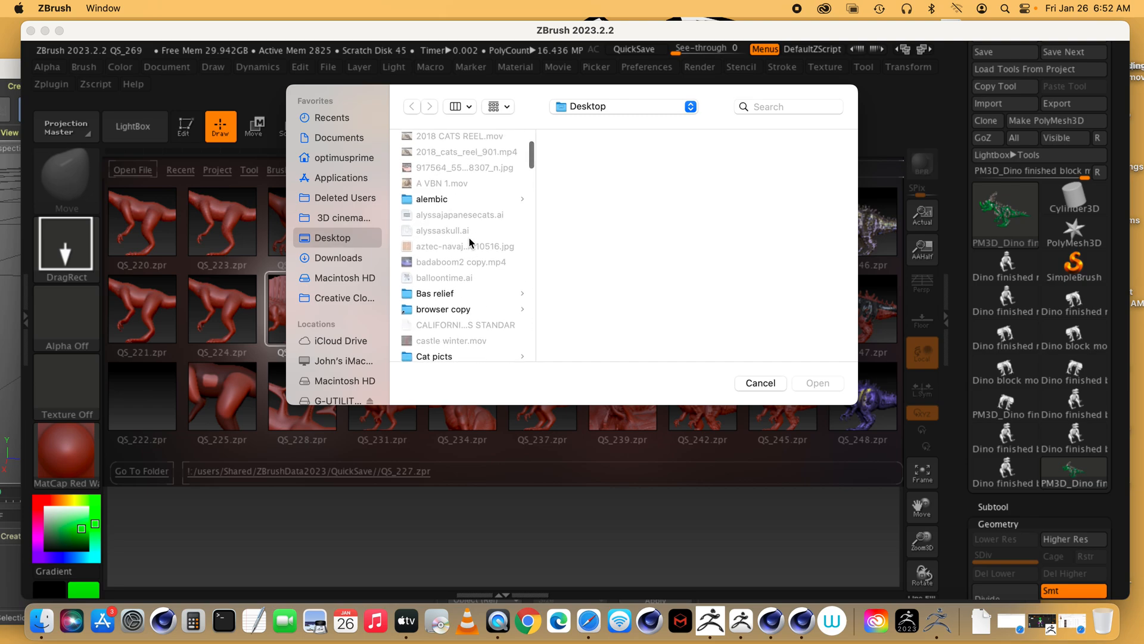
Search this Mac for "alien" and try to open the project Alien 24a.zpr.
click(782, 105)
text(alien)
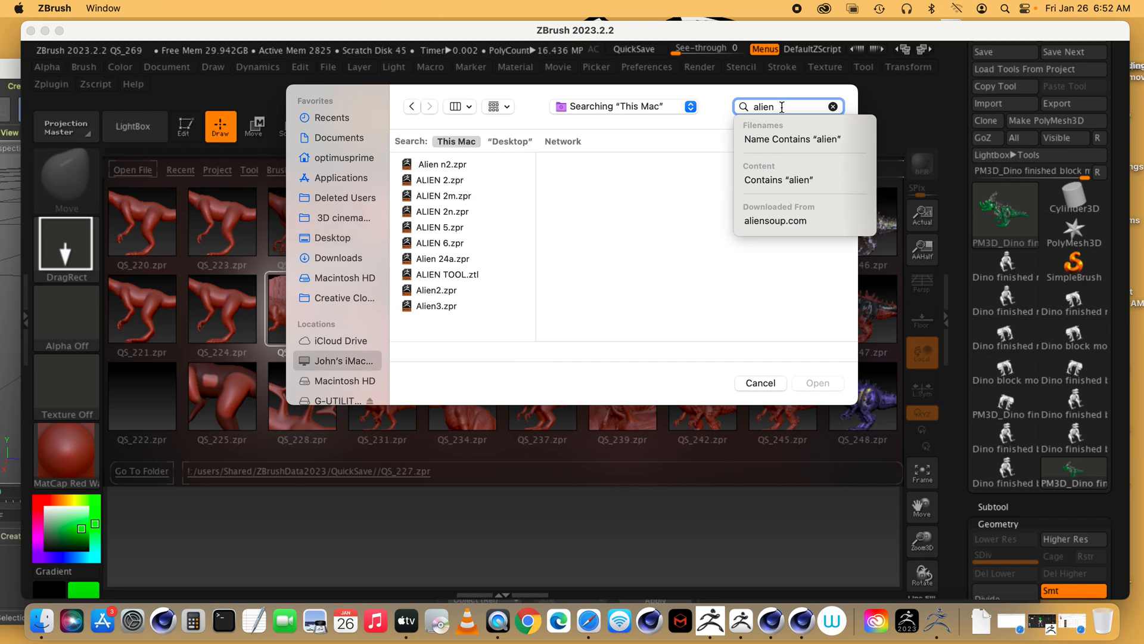
key(Down)
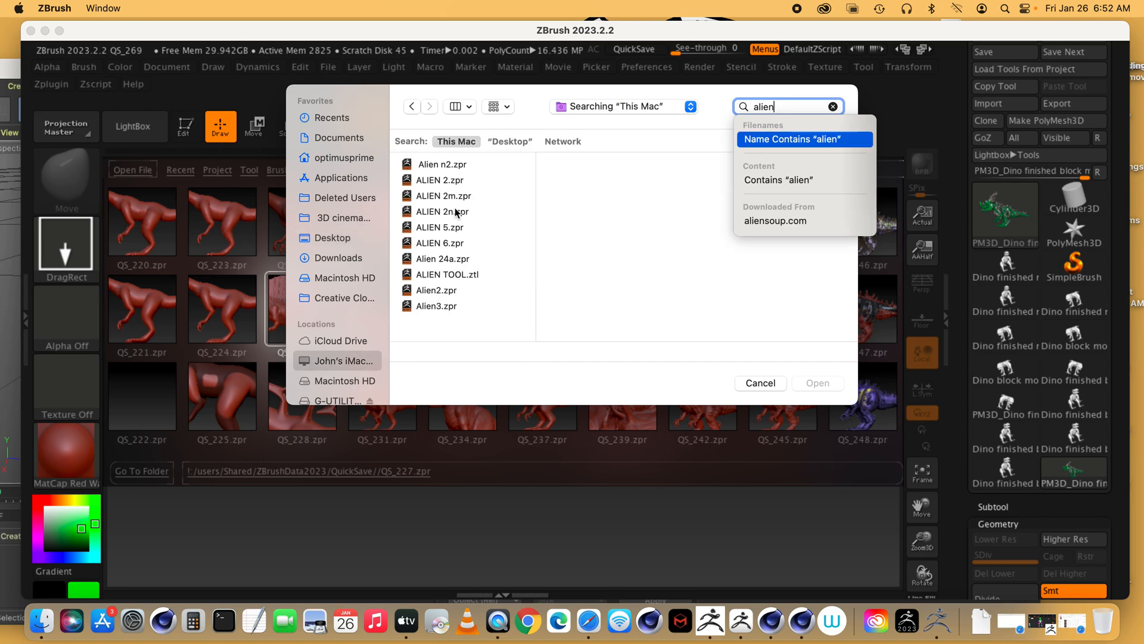
click(425, 166)
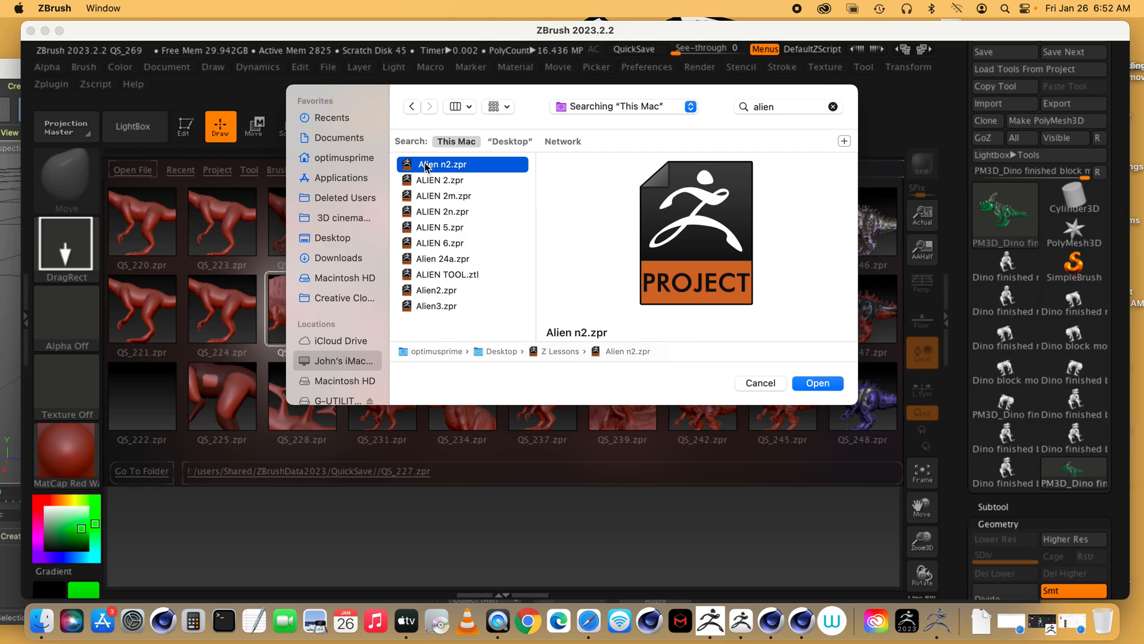
click(428, 180)
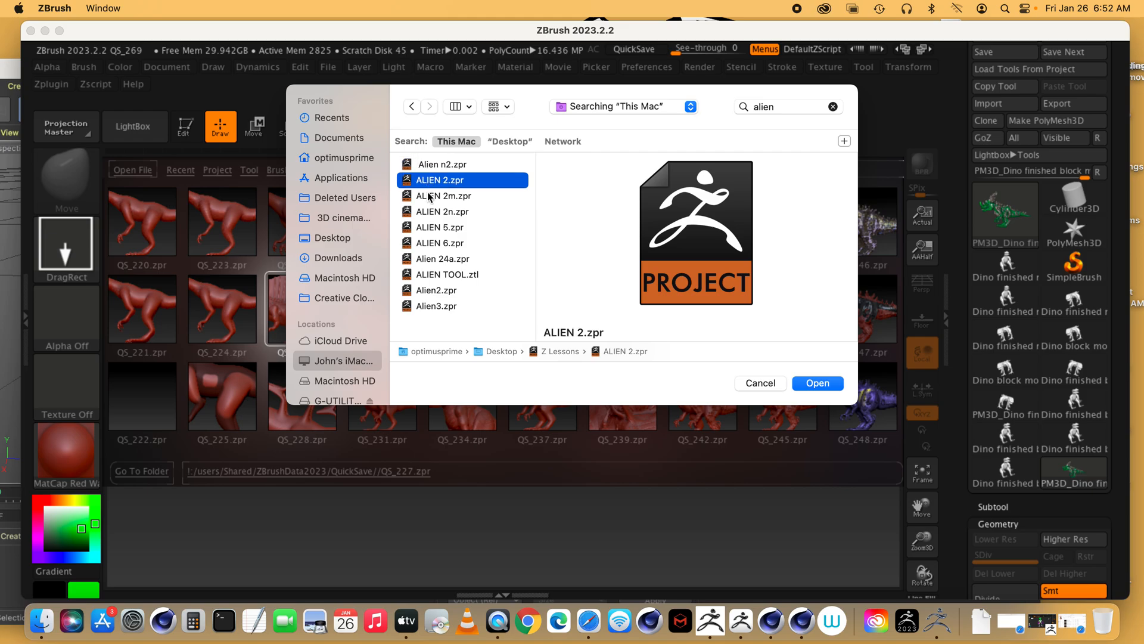
click(428, 196)
click(428, 212)
click(427, 227)
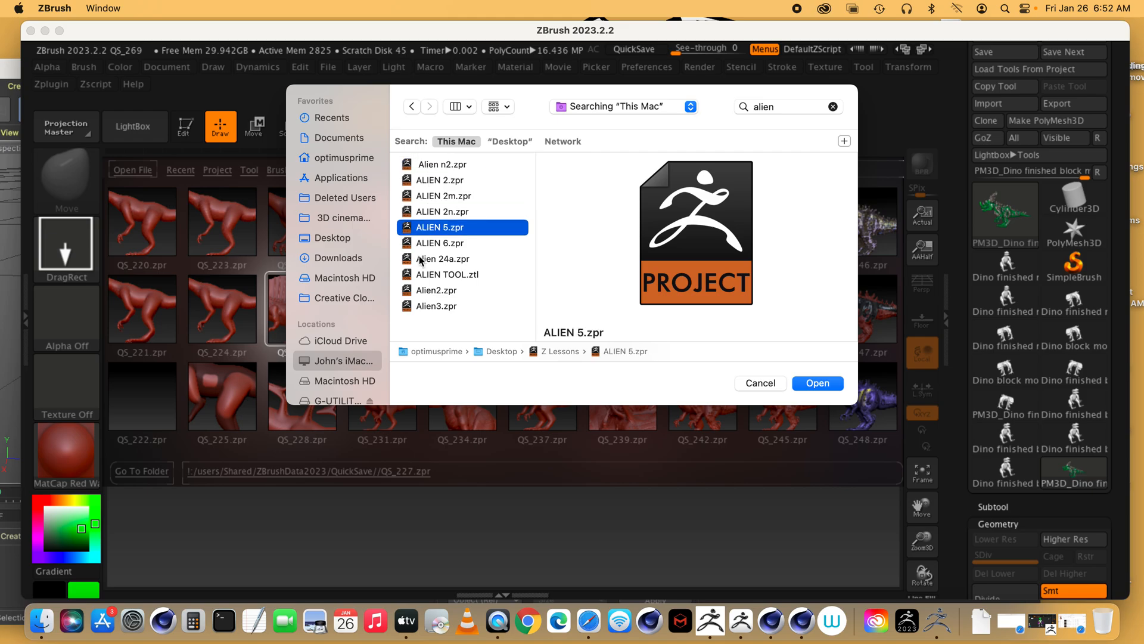
click(424, 260)
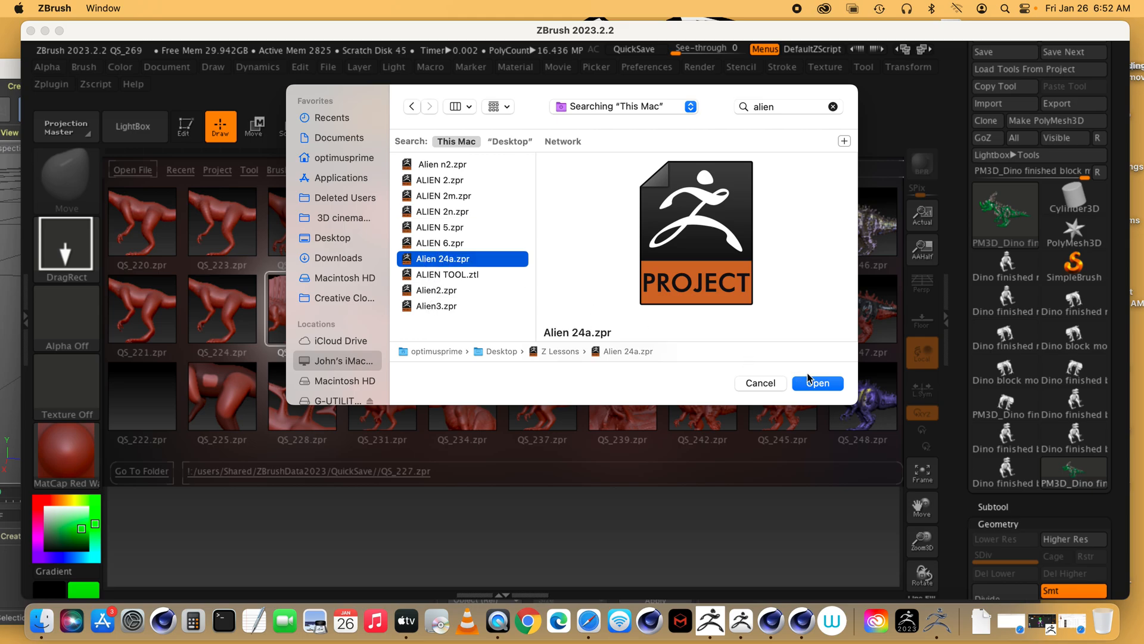
click(815, 384)
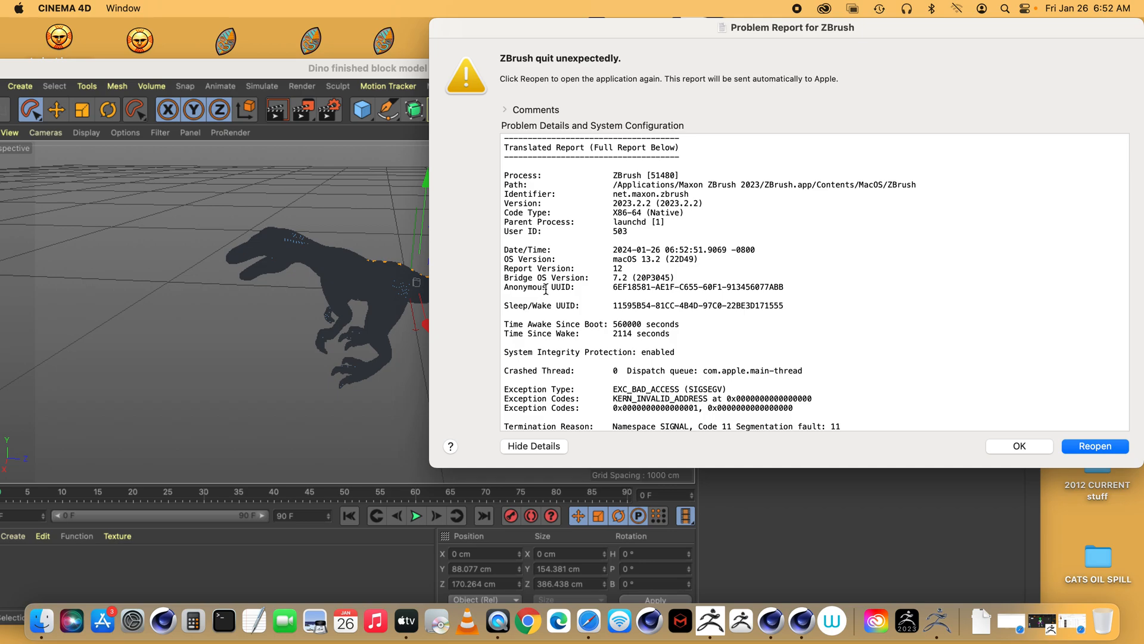
Dismiss the crash report, relaunch ZBrush and acknowledge the note about the terminated session.
click(1005, 448)
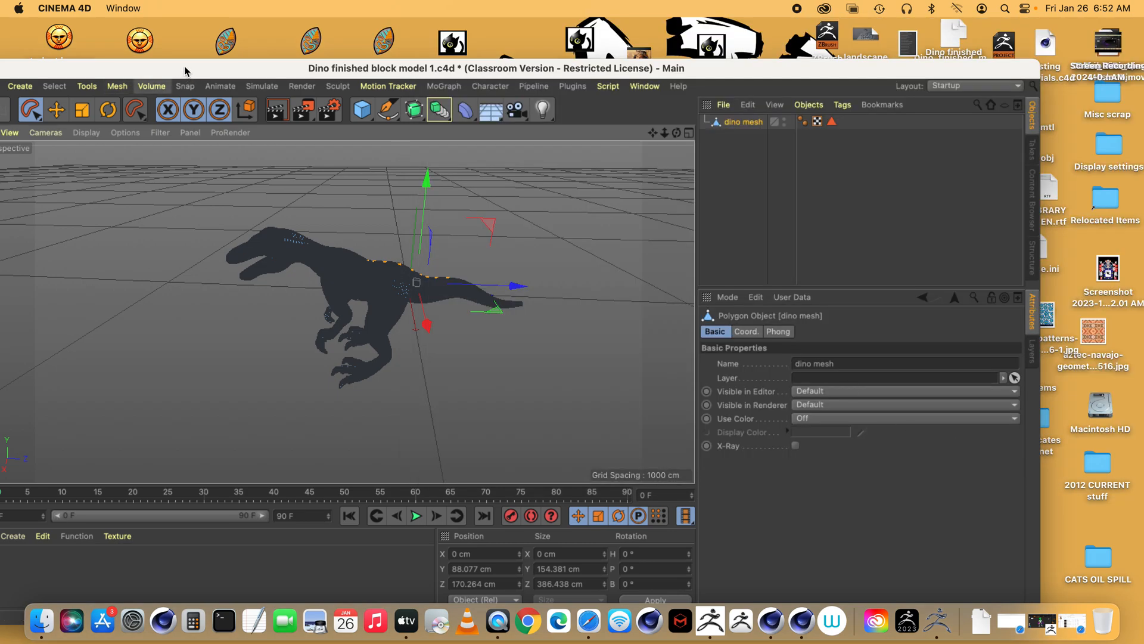
drag(185, 67, 218, 29)
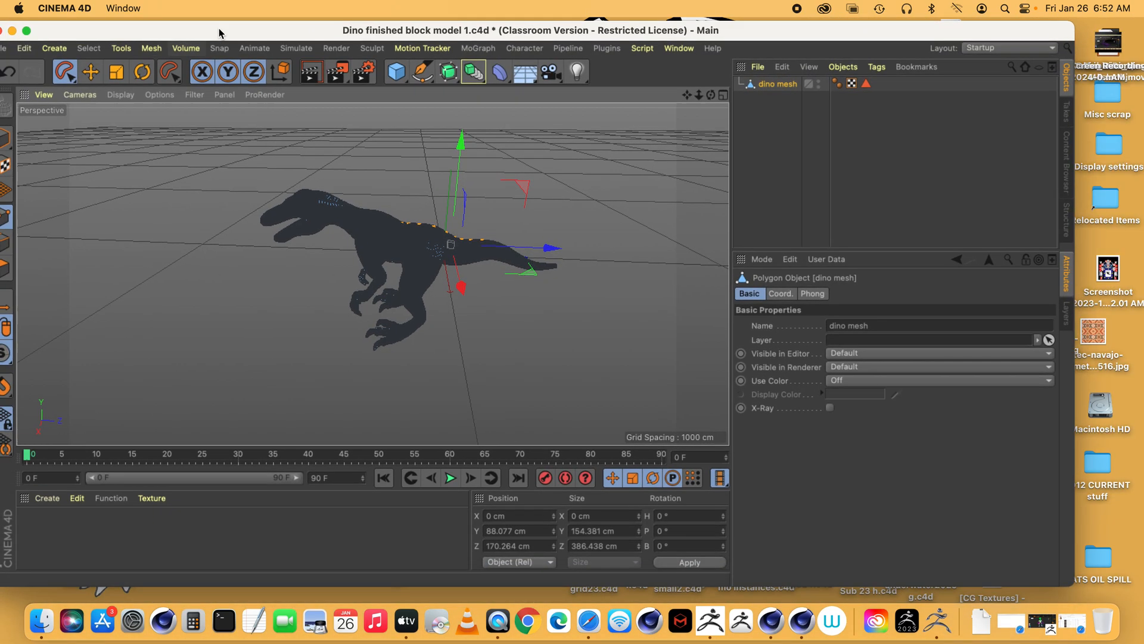
click(752, 620)
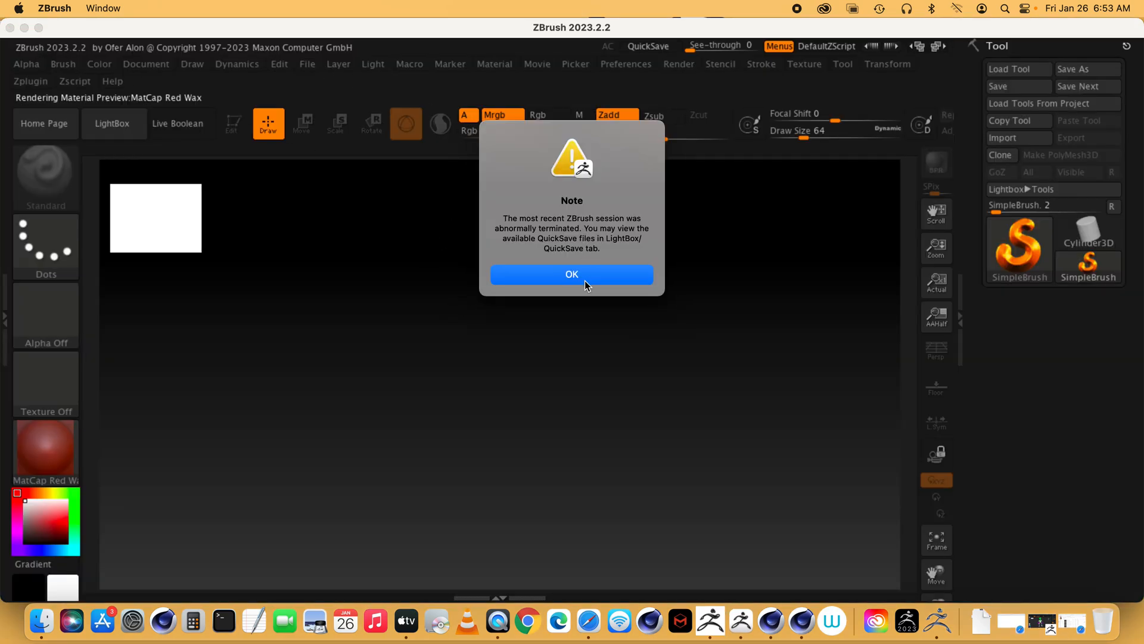
click(584, 279)
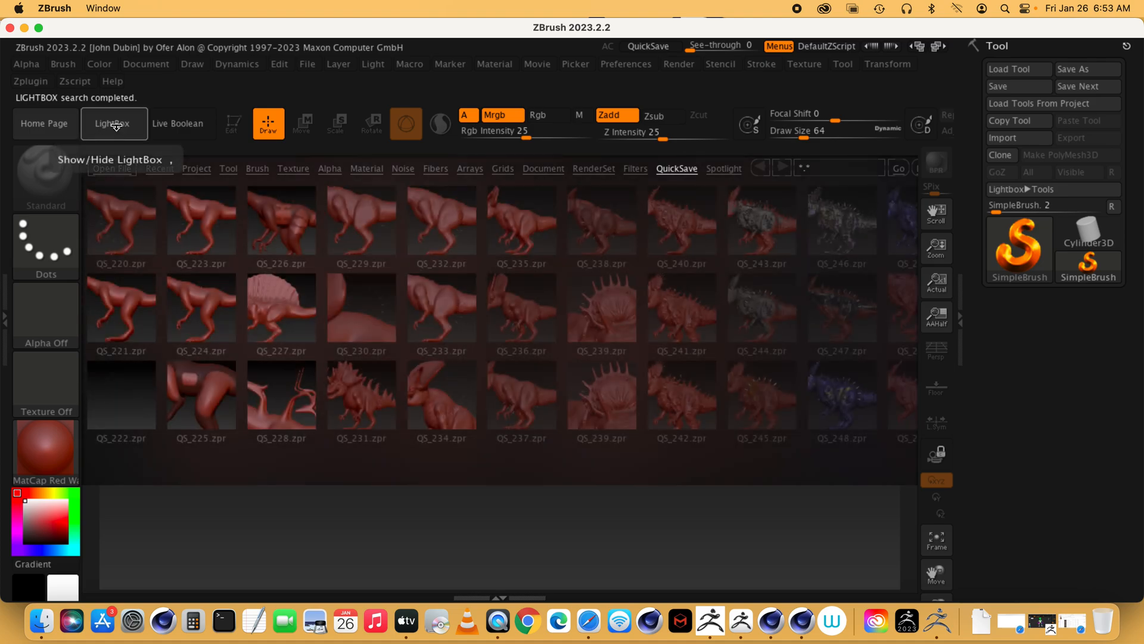
Search this Mac for "alien" and open the project ALIEN 6.zpr.
click(308, 65)
click(333, 93)
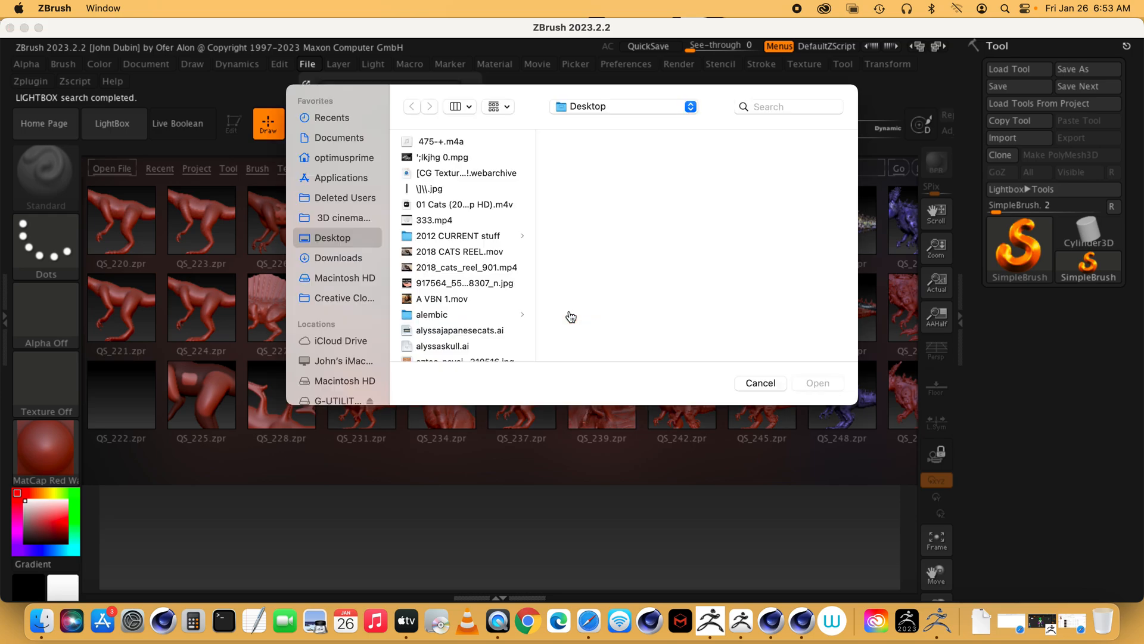
click(799, 106)
text(alien)
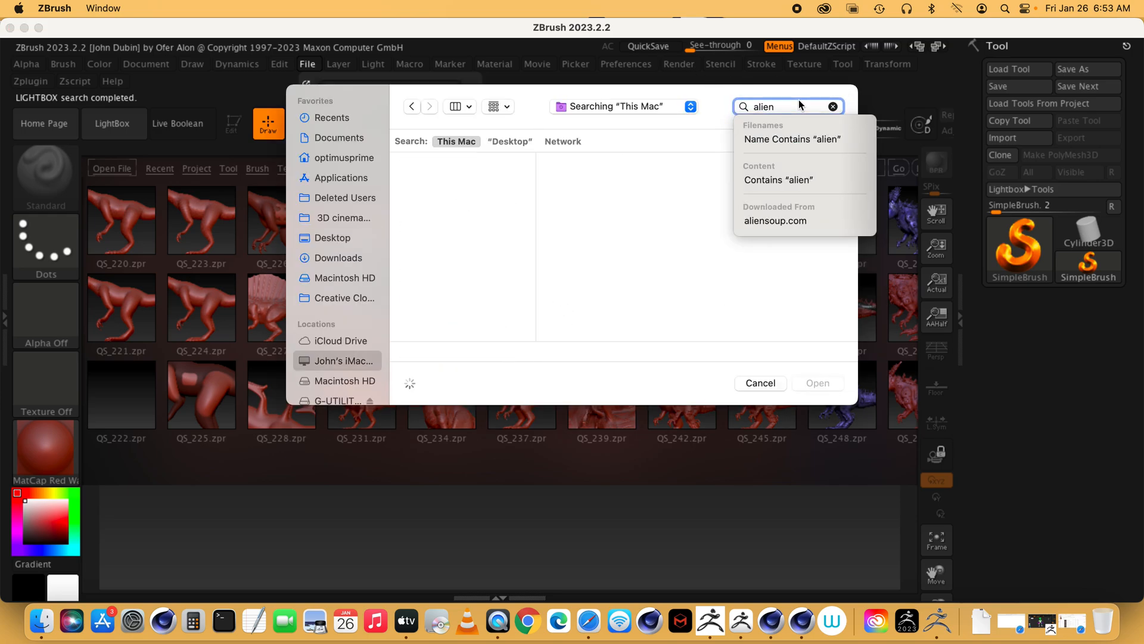
key(Return)
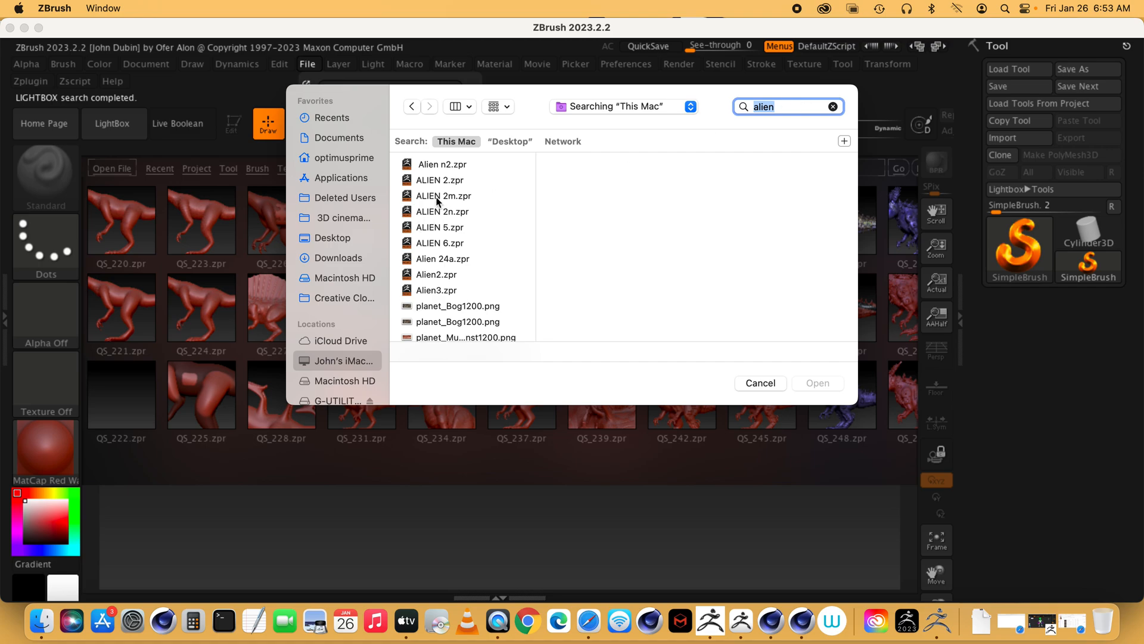
click(427, 243)
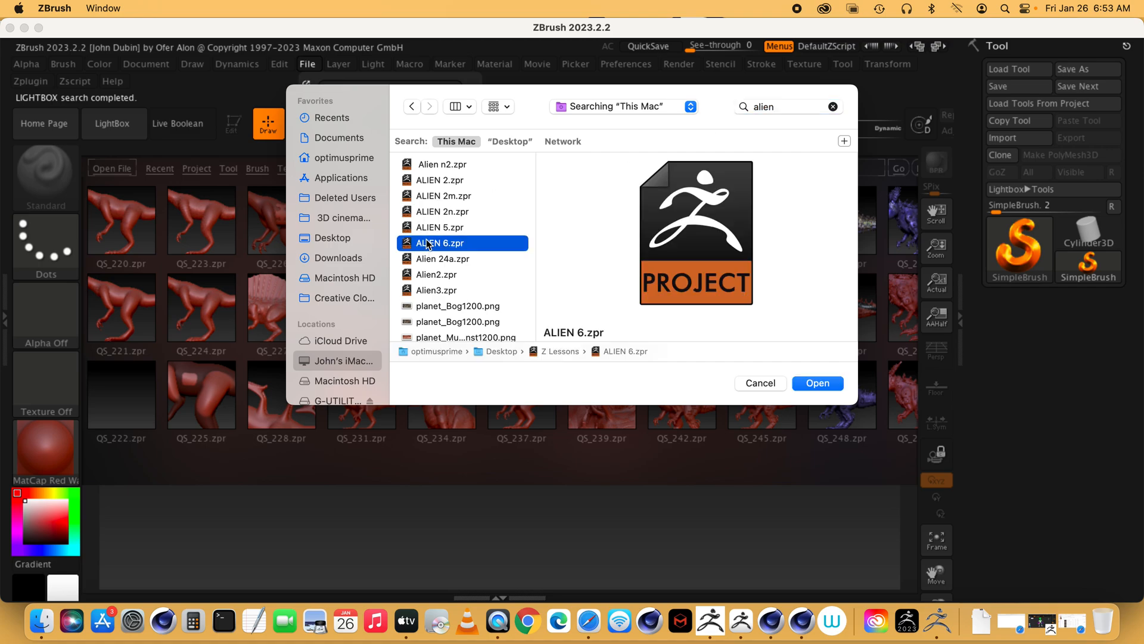
click(823, 383)
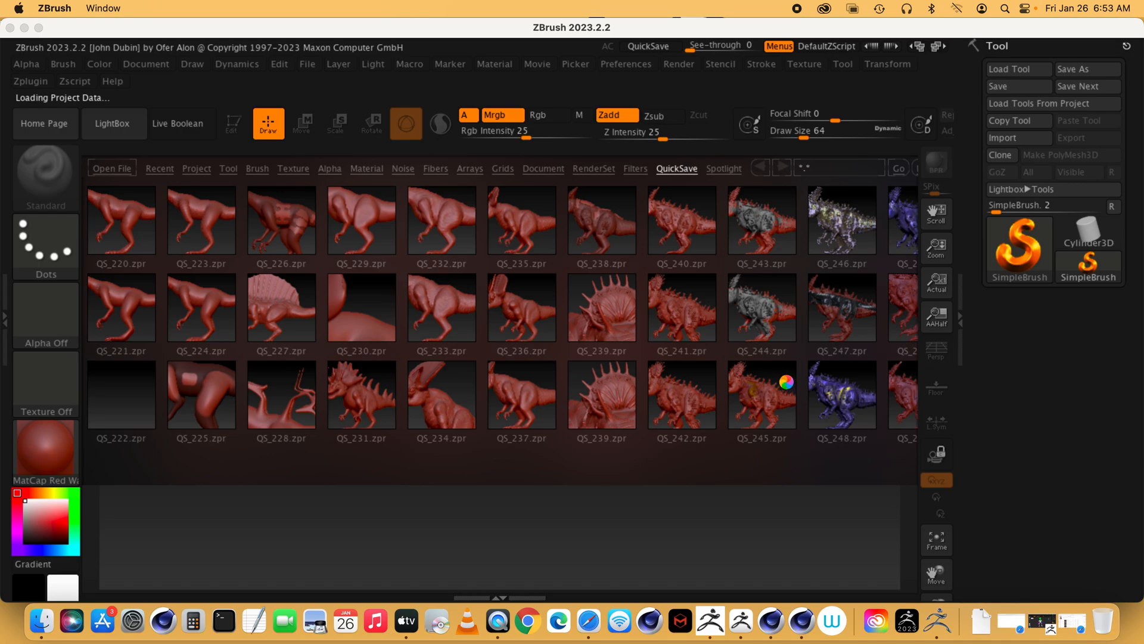
Hide LightBox and expand the Subtool section to show the alien character's subtools.
click(112, 124)
mouse_move(670, 306)
mouse_down()
mouse_move(635, 309)
mouse_move(656, 308)
mouse_up()
drag(1139, 401, 1137, 286)
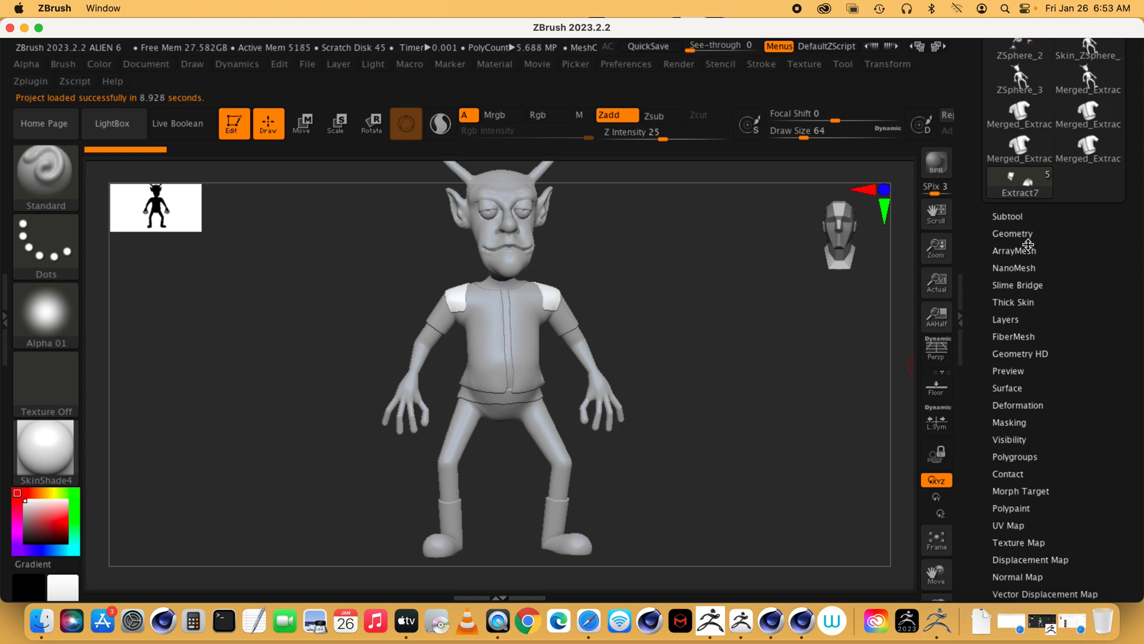
click(1009, 217)
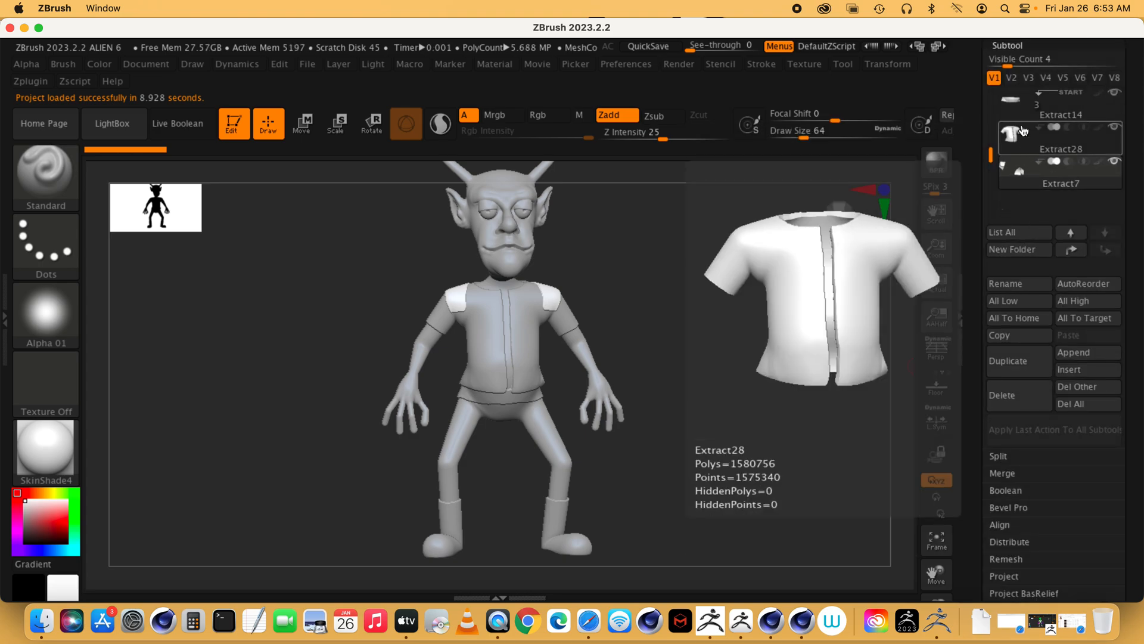
drag(1135, 138, 1136, 219)
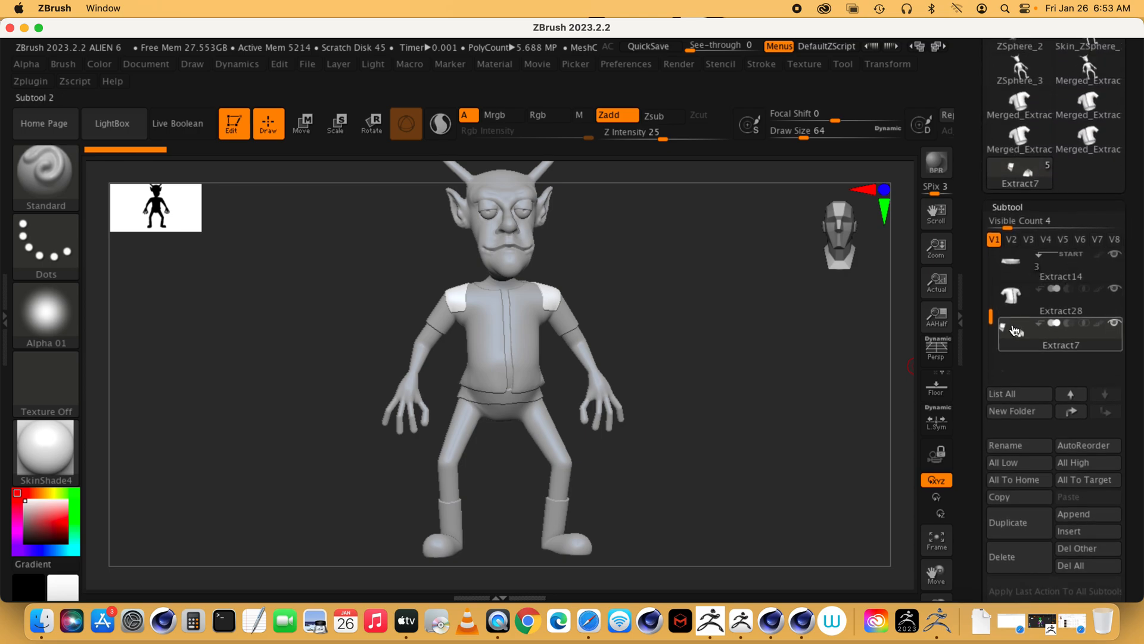
Toggle the START folder's visibility off and on, and check visibility set V2 before returning to V1.
click(1114, 254)
click(1117, 257)
drag(1134, 256, 1134, 258)
click(1016, 242)
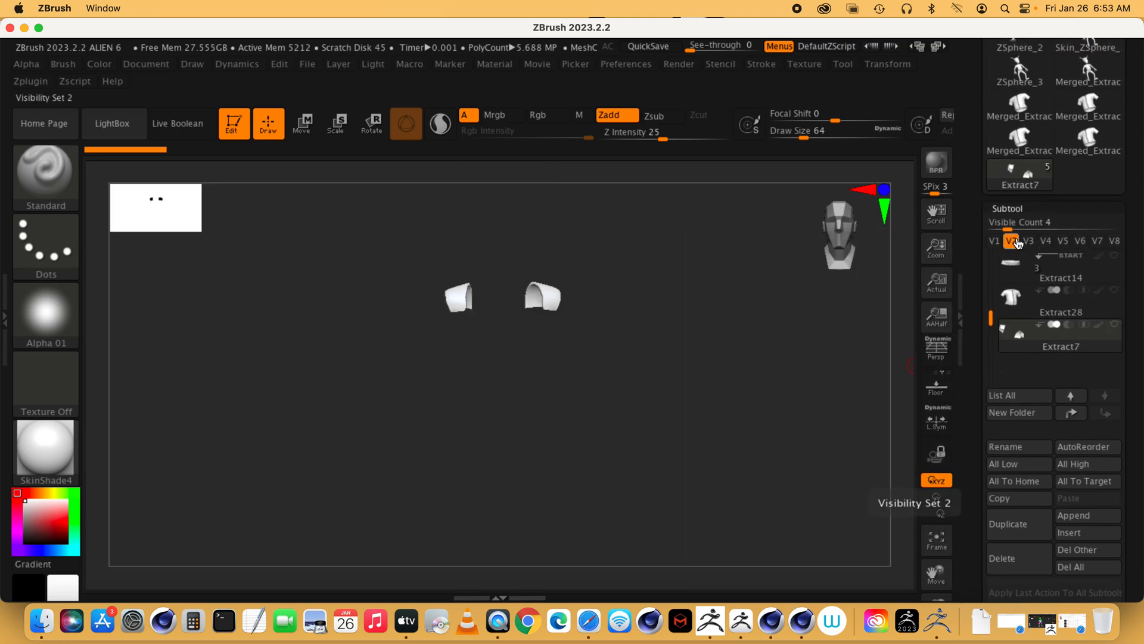
click(994, 241)
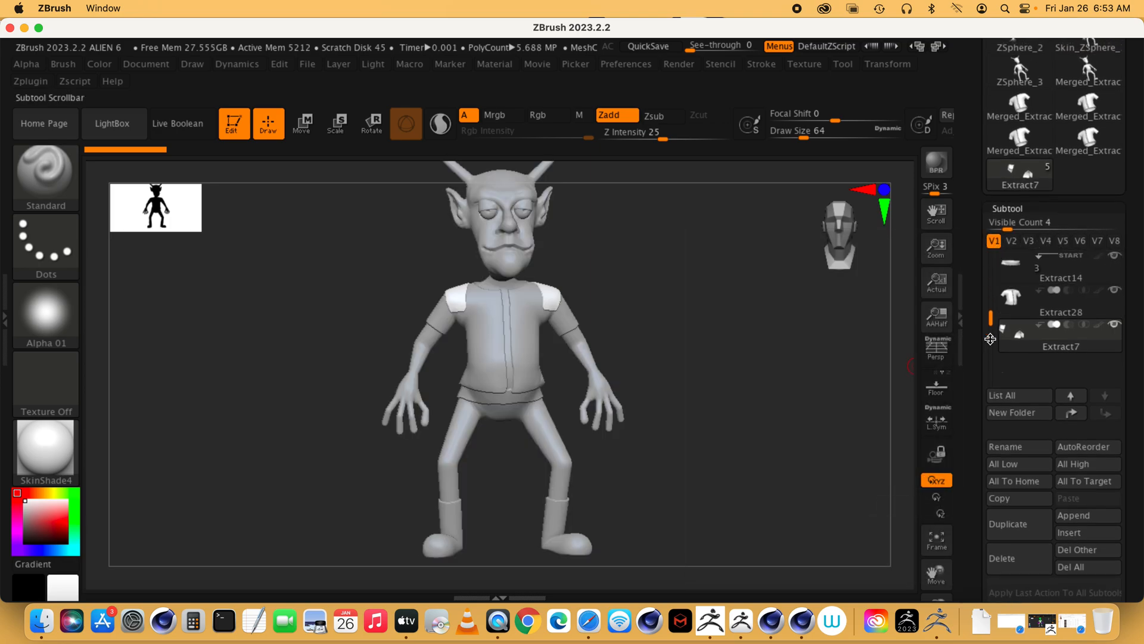
mouse_move(1023, 341)
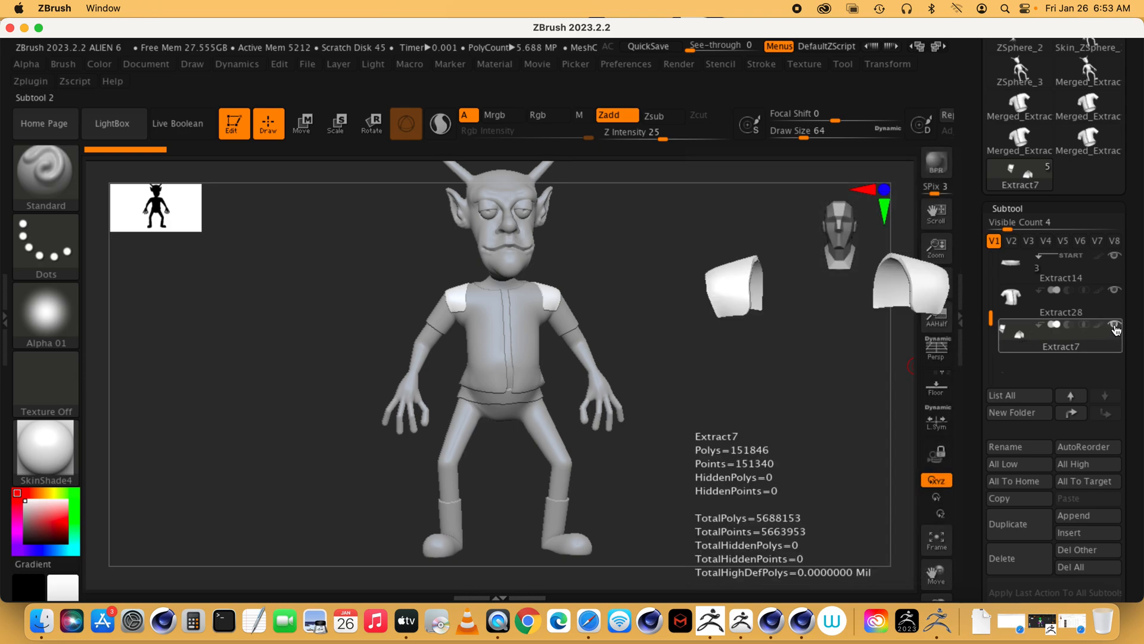
Toggle the visibility of the Extract28 subtool and the START folder off and on again.
click(1116, 291)
click(1116, 291)
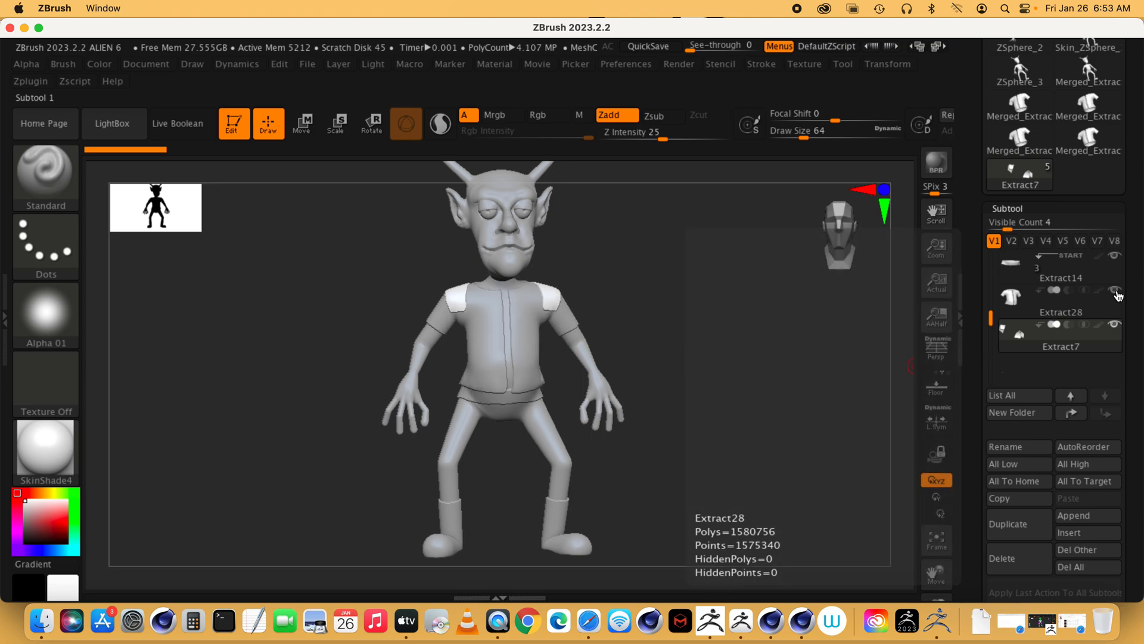
click(1116, 256)
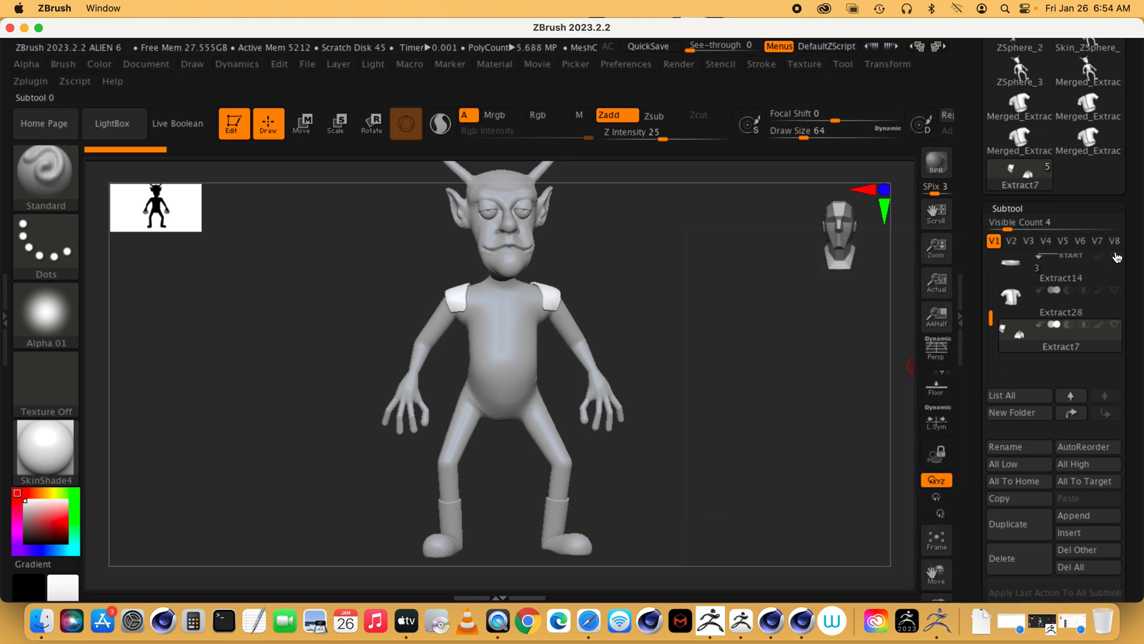
click(1117, 256)
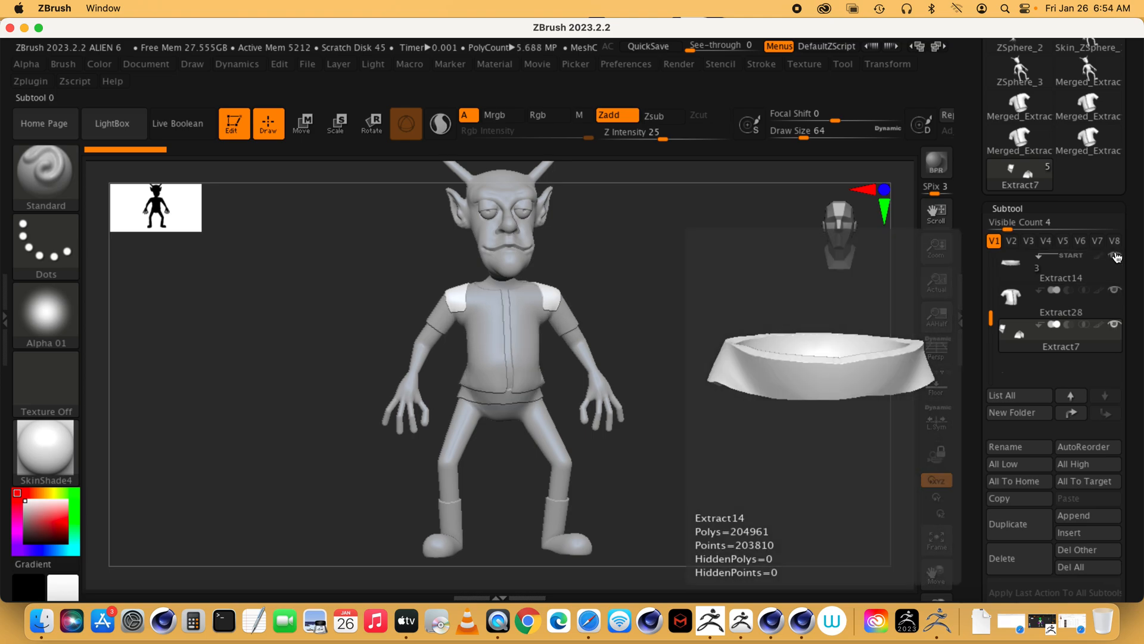
mouse_move(667, 360)
mouse_down()
mouse_move(761, 352)
mouse_move(673, 358)
mouse_up()
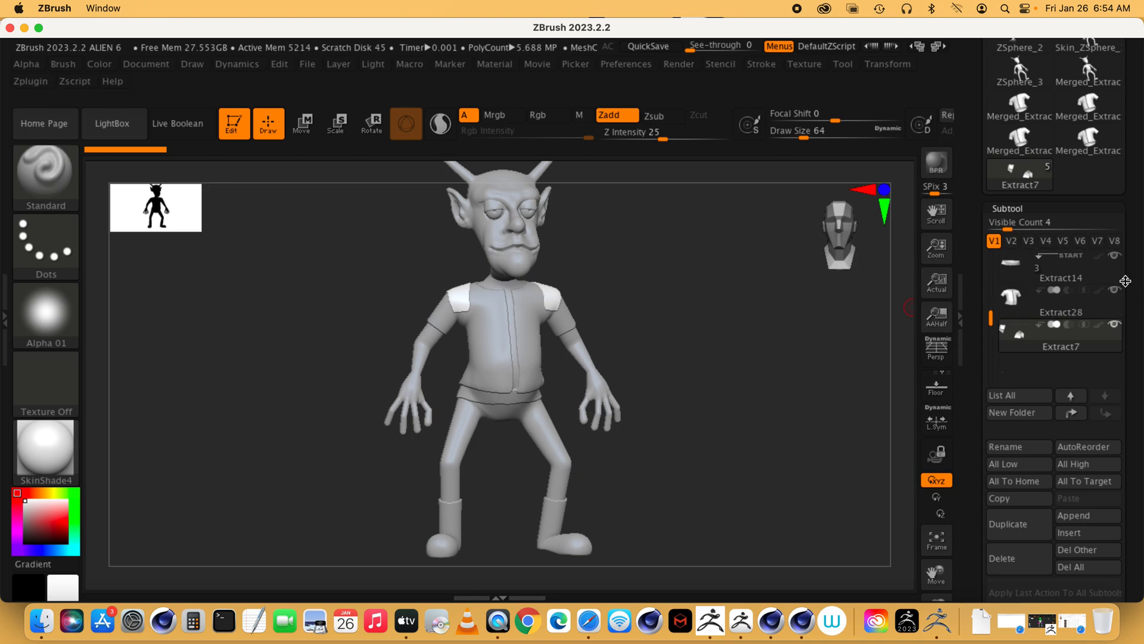
mouse_move(1071, 349)
drag(1136, 403, 1130, 291)
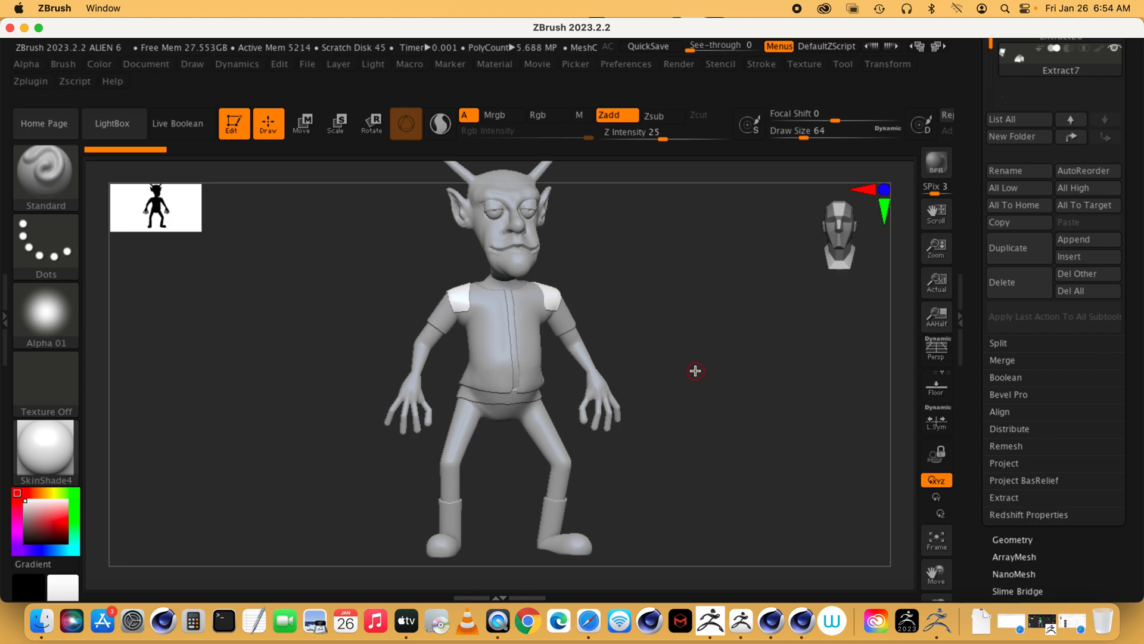
drag(700, 303, 682, 397)
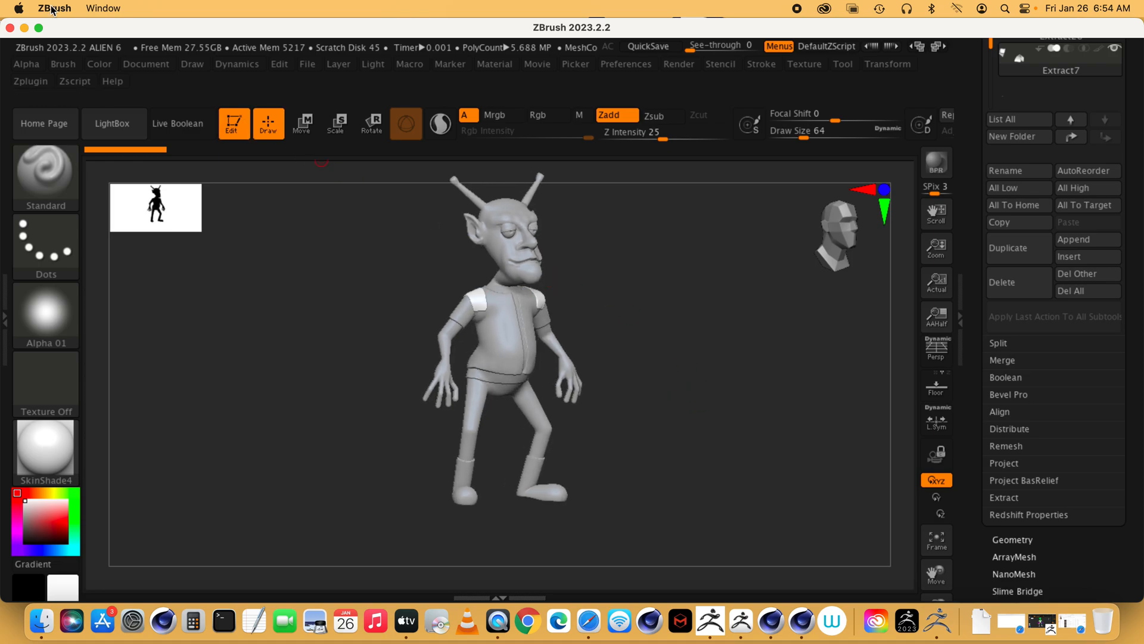
Uncover the desktop, then open the New first day 4 folder in Finder and expand its Z brush folder.
drag(112, 31, 545, 35)
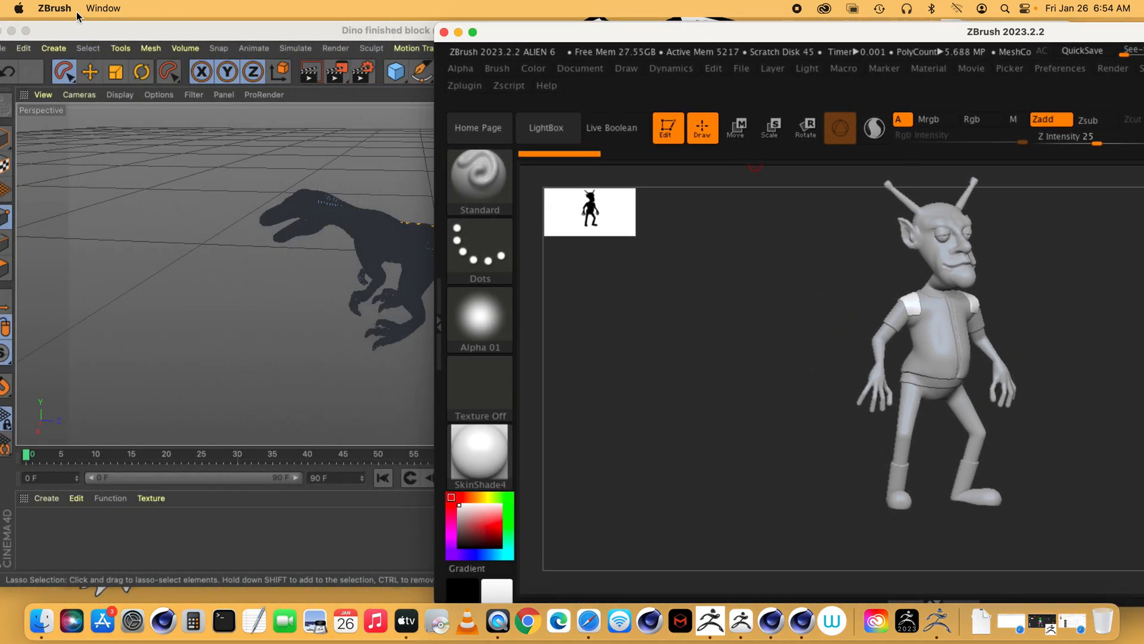
click(26, 31)
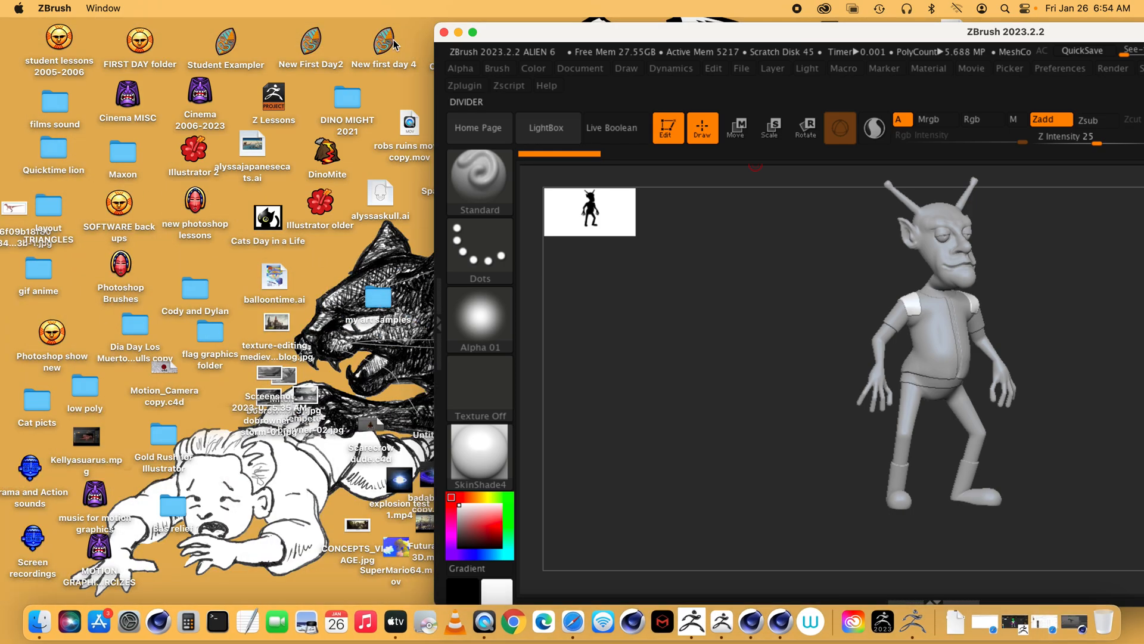
click(383, 42)
double_click(383, 42)
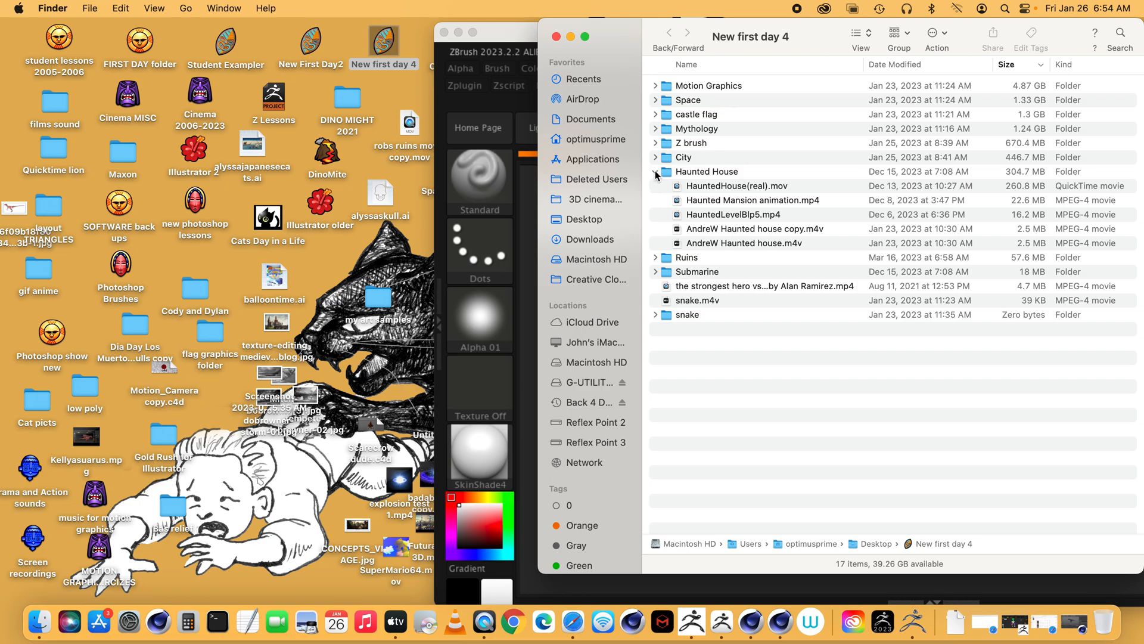
click(656, 172)
click(656, 144)
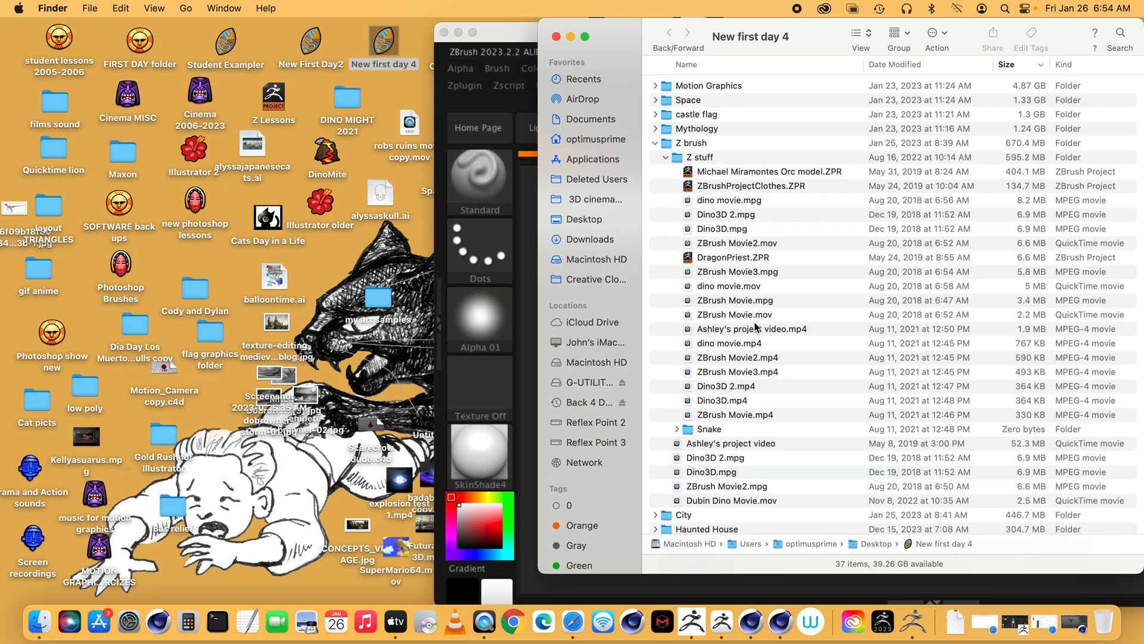
Select the movies from ZBrush Movie3.mpg through ZBrush Movie.mp4 in Z stuff, except dino movie.mov, and open them in QuickTime Player.
click(739, 415)
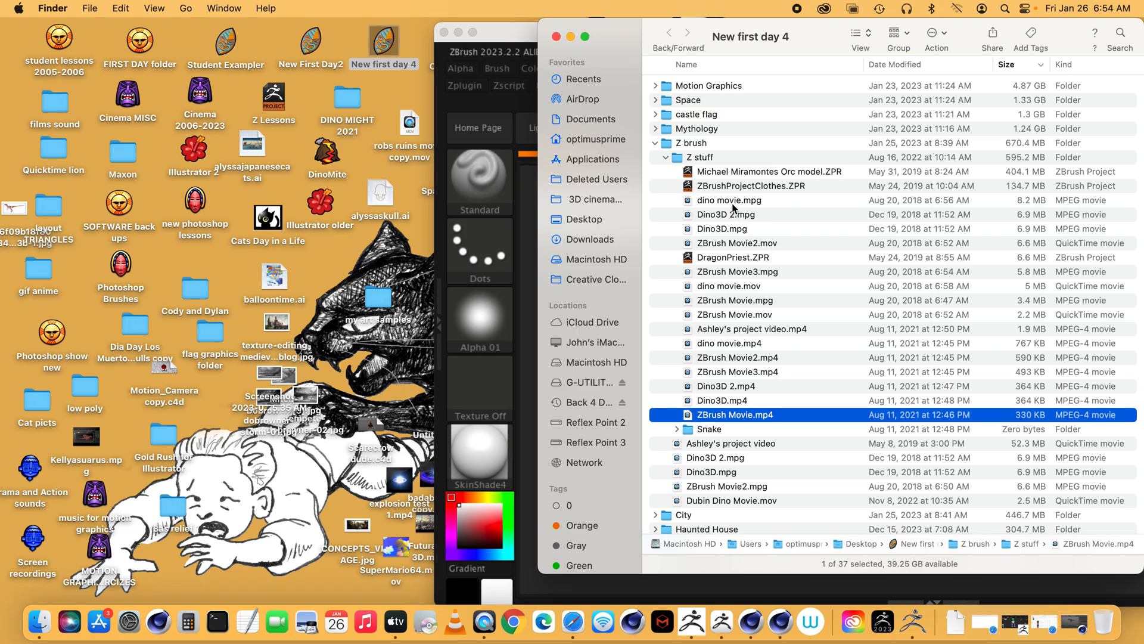
shift+click(727, 273)
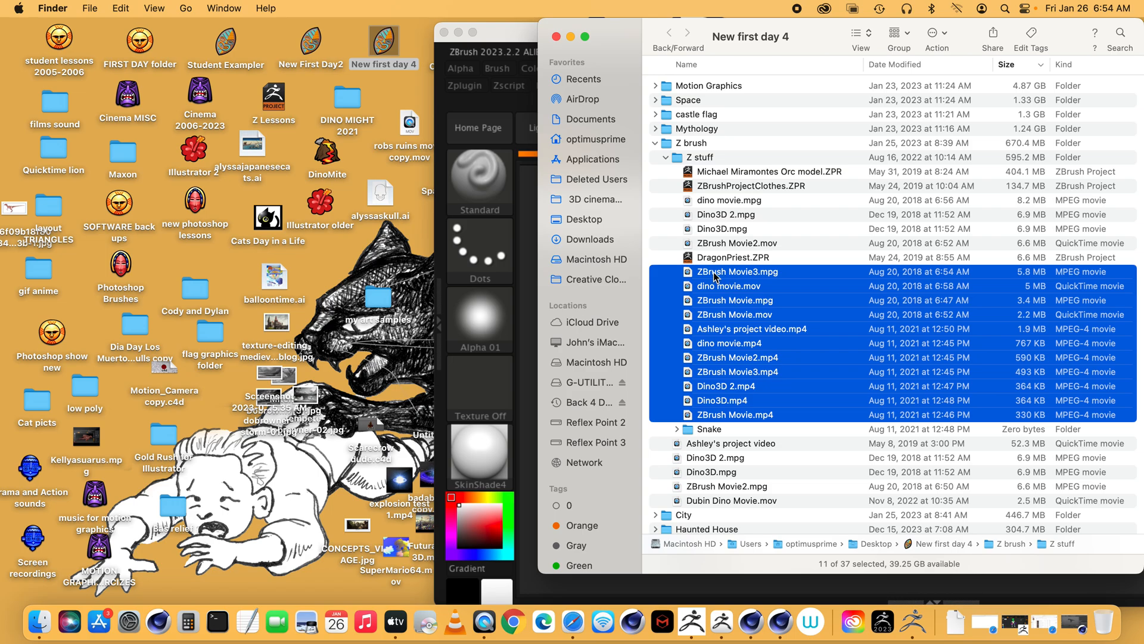
scroll(720, 286, down, 1)
super+click(719, 289)
super+click(719, 284)
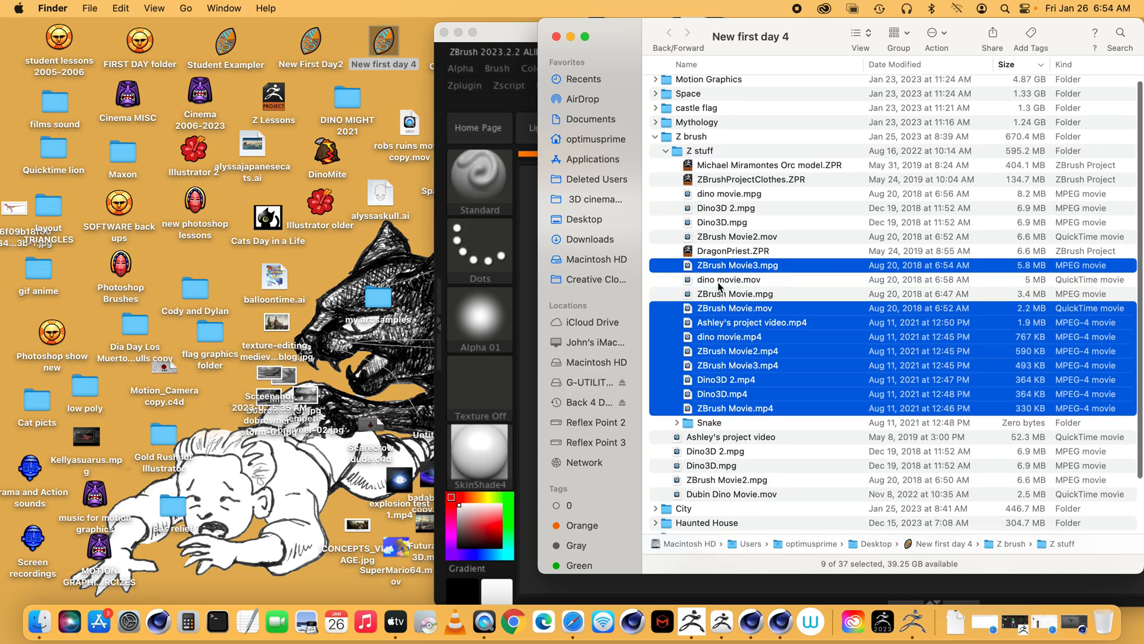
super+click(717, 294)
drag(718, 294, 543, 624)
drag(499, 613, 500, 614)
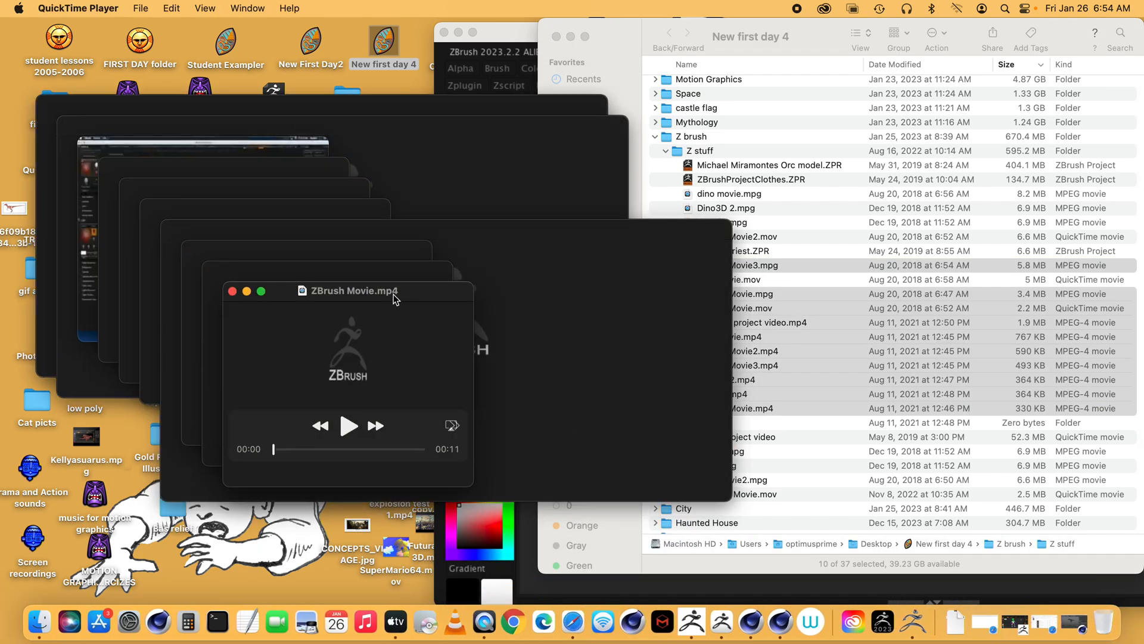
Preview ZBrush Movie.mp4 in an enlarged player window by scrubbing to about 00:05, and close it.
drag(356, 291, 398, 277)
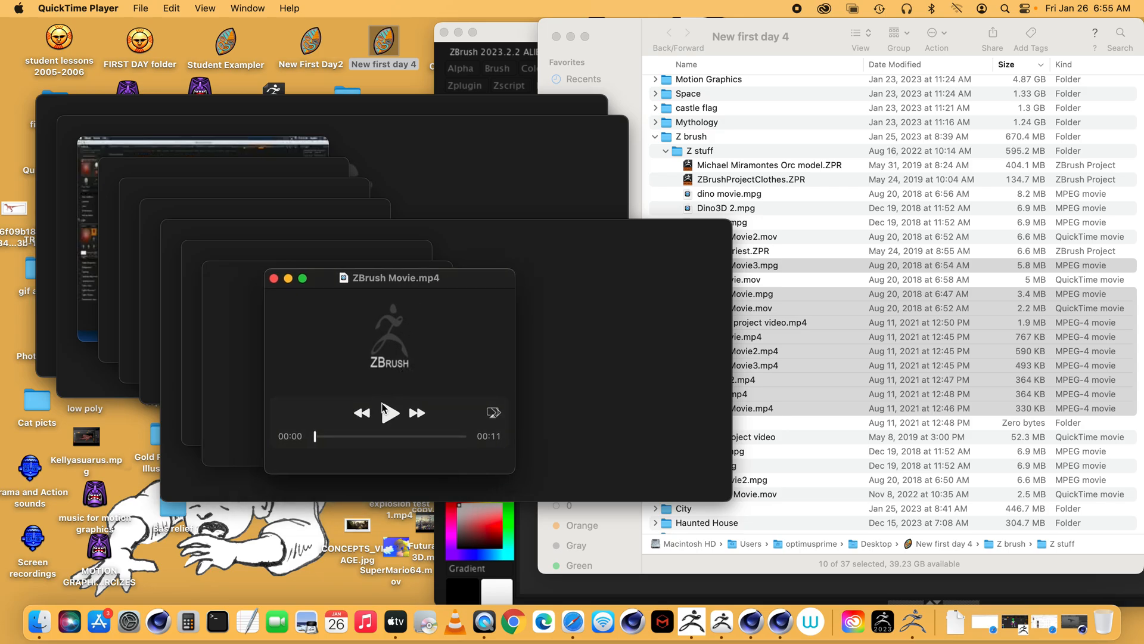
drag(314, 436, 388, 435)
drag(515, 473, 973, 532)
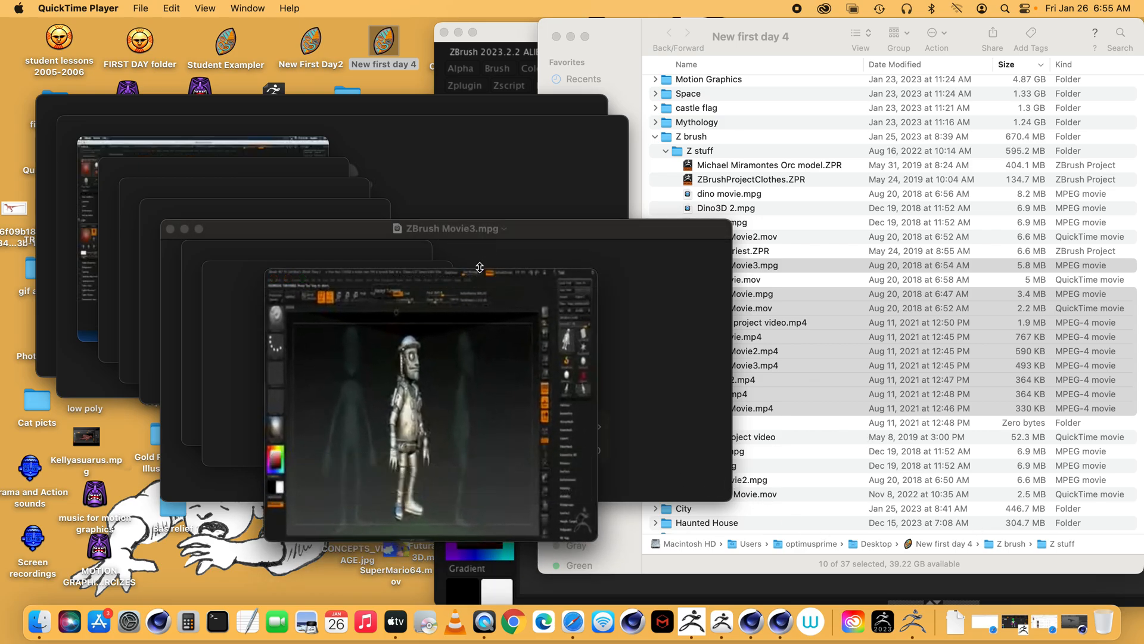
drag(497, 283, 762, 169)
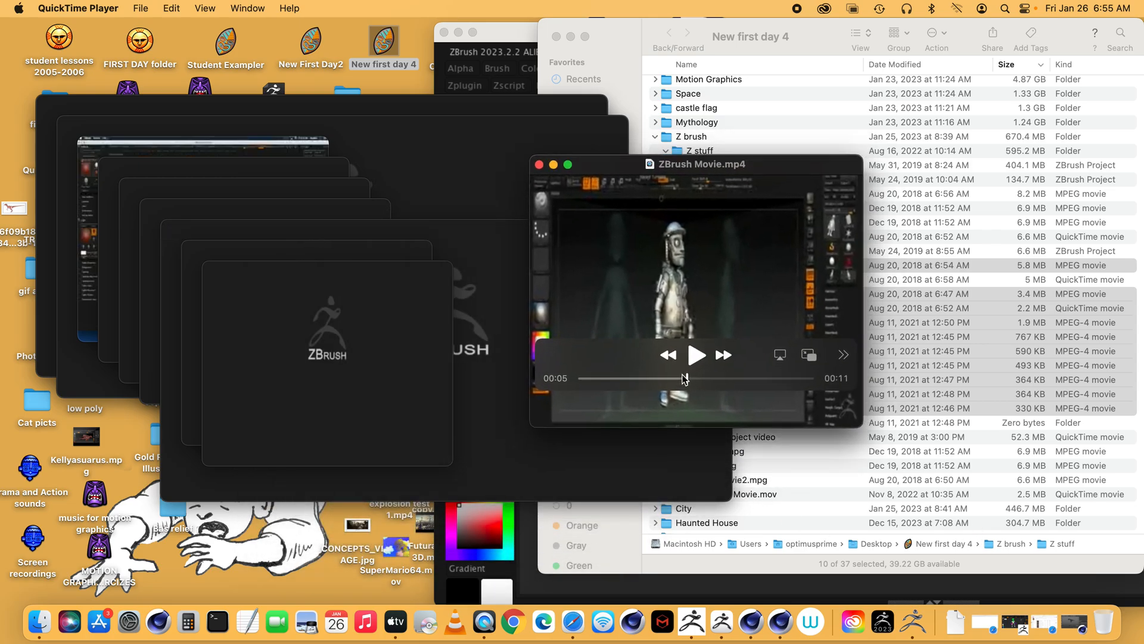
mouse_move(684, 380)
mouse_down()
mouse_move(627, 374)
mouse_move(754, 373)
mouse_move(614, 367)
mouse_move(691, 364)
mouse_up()
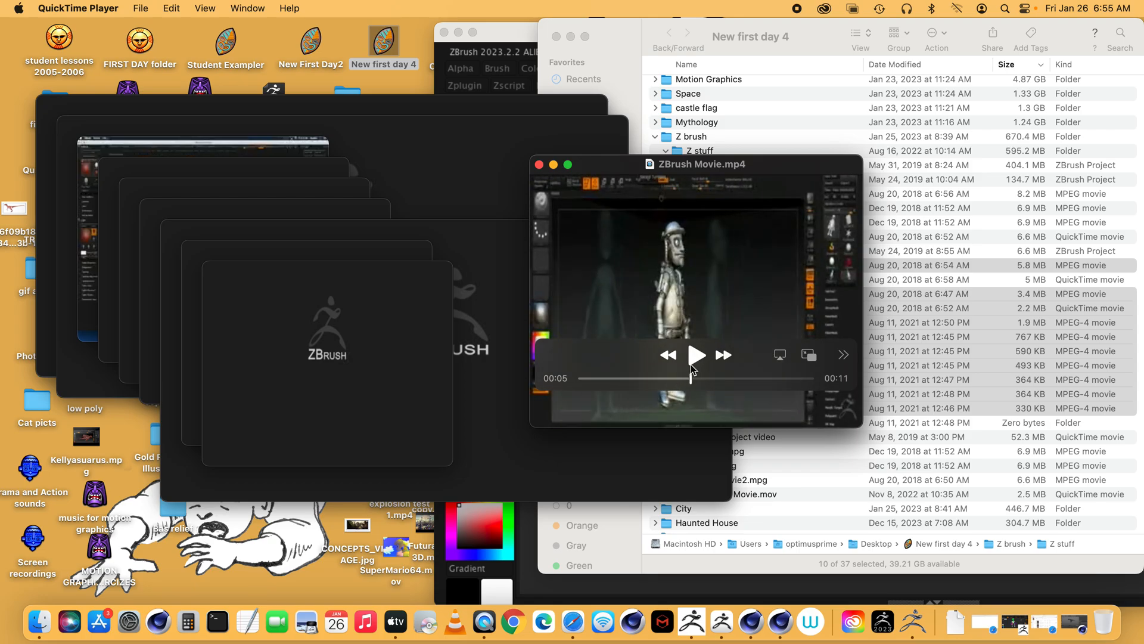
click(539, 168)
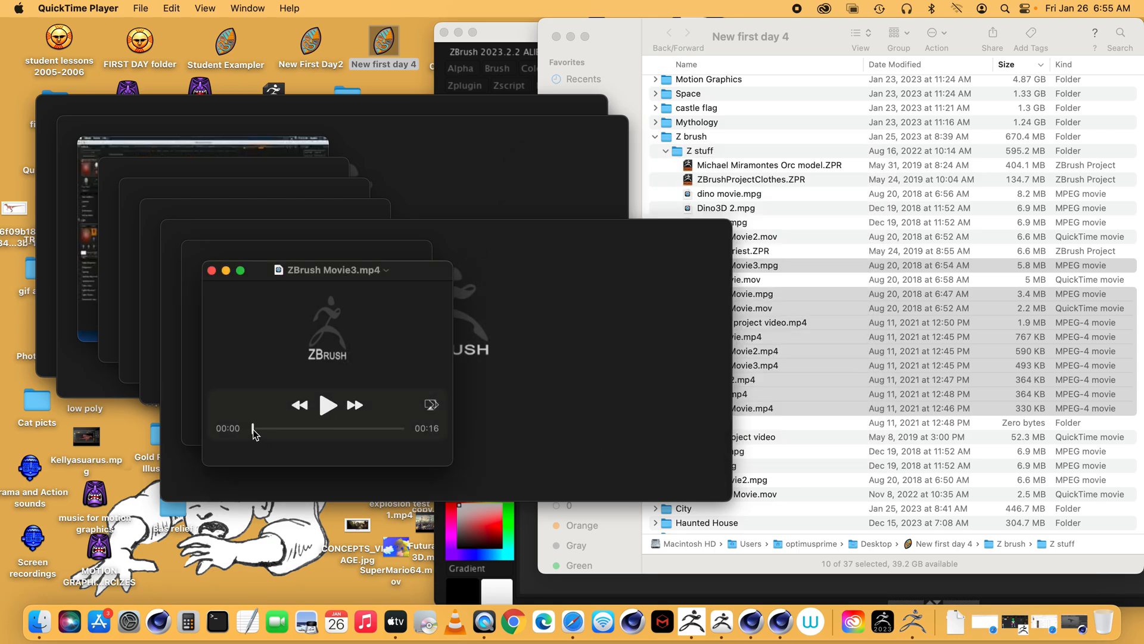
Scrub through ZBrush Movie3.mp4 and ZBrush Movie2.mp4, closing each movie after its preview.
drag(253, 430, 285, 430)
click(212, 270)
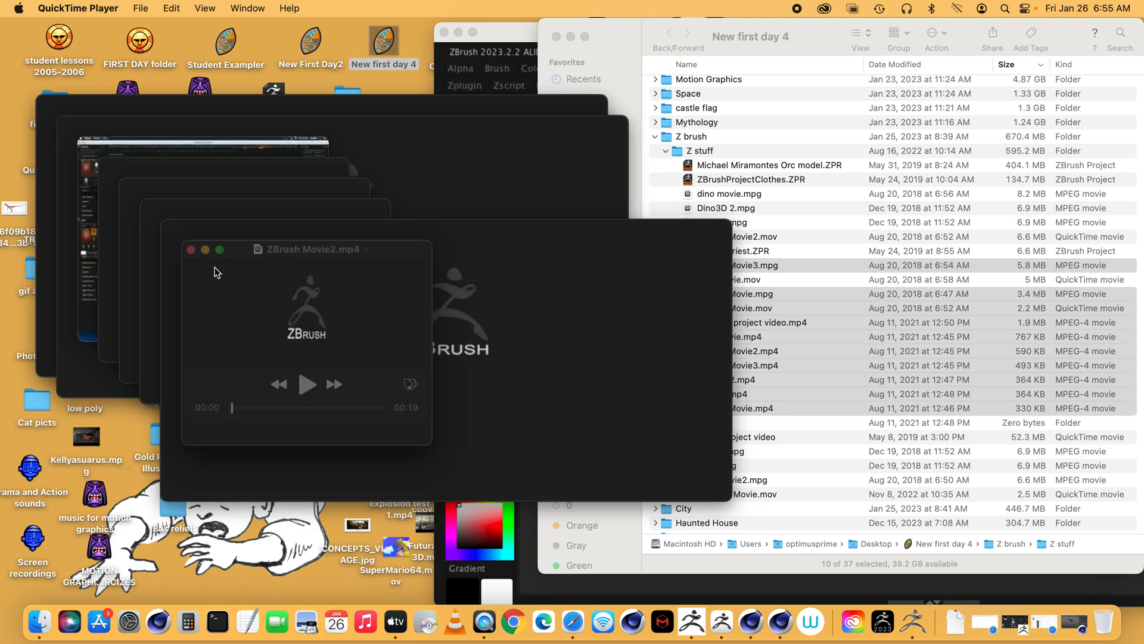
drag(232, 408, 299, 407)
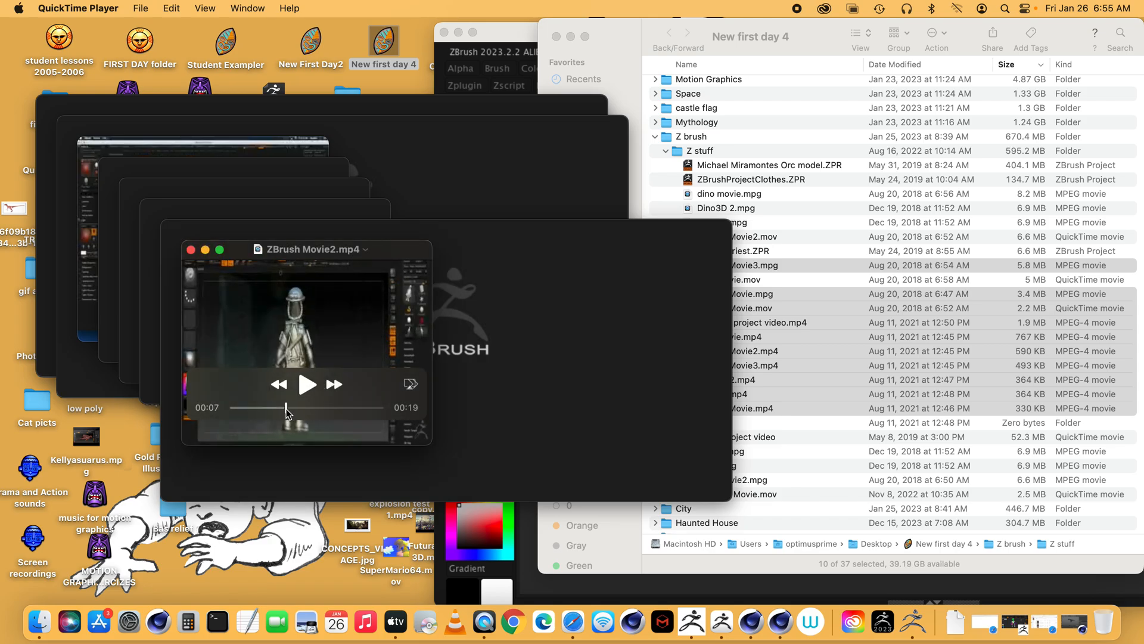
click(191, 250)
Scrub through ZBrush Movie3.mpg, Dino3D.mp4 and Dino3D 2.mp4, closing each movie after its preview.
drag(328, 451, 374, 447)
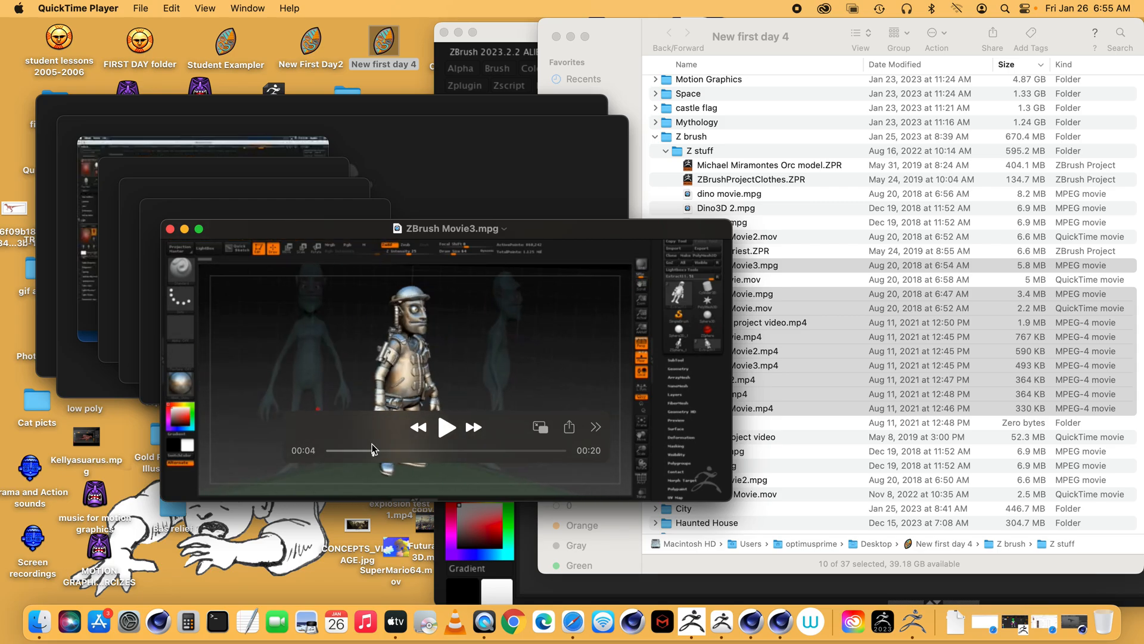
click(170, 229)
drag(190, 366, 249, 365)
click(149, 208)
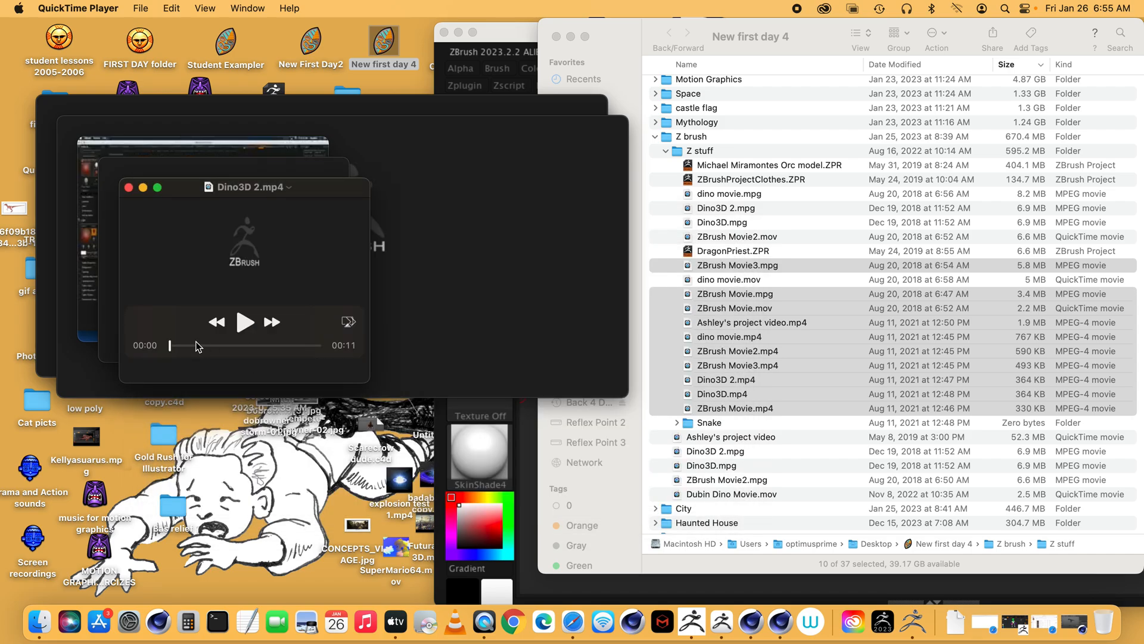
drag(172, 348, 212, 346)
click(128, 188)
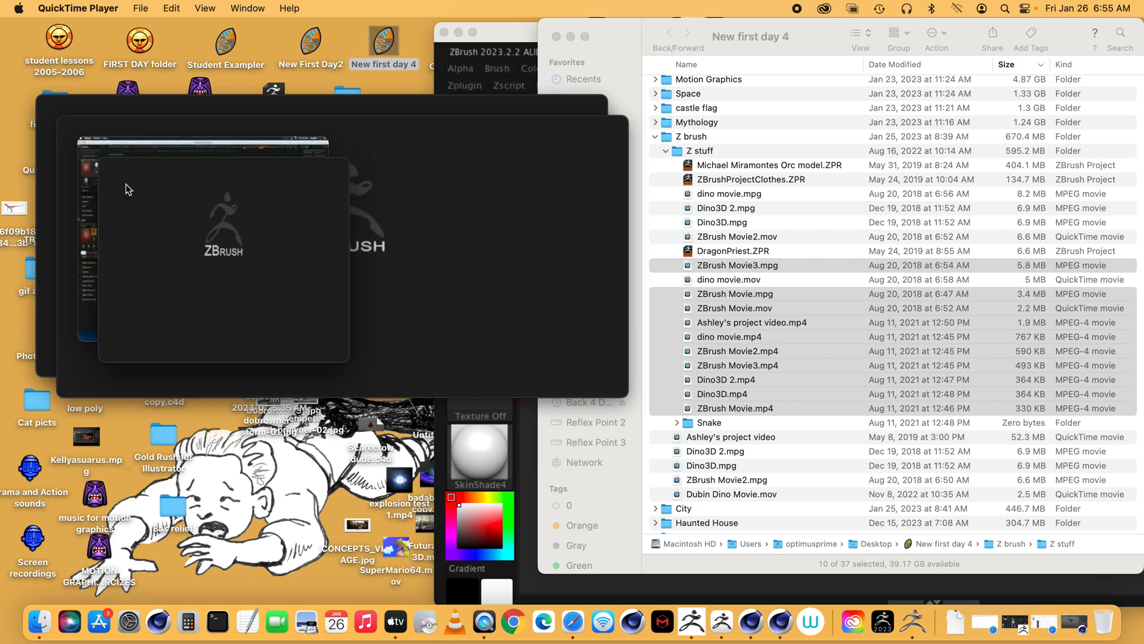
Scrub through dino movie.mp4 and the student's project video, closing each movie after its preview.
drag(150, 324, 215, 324)
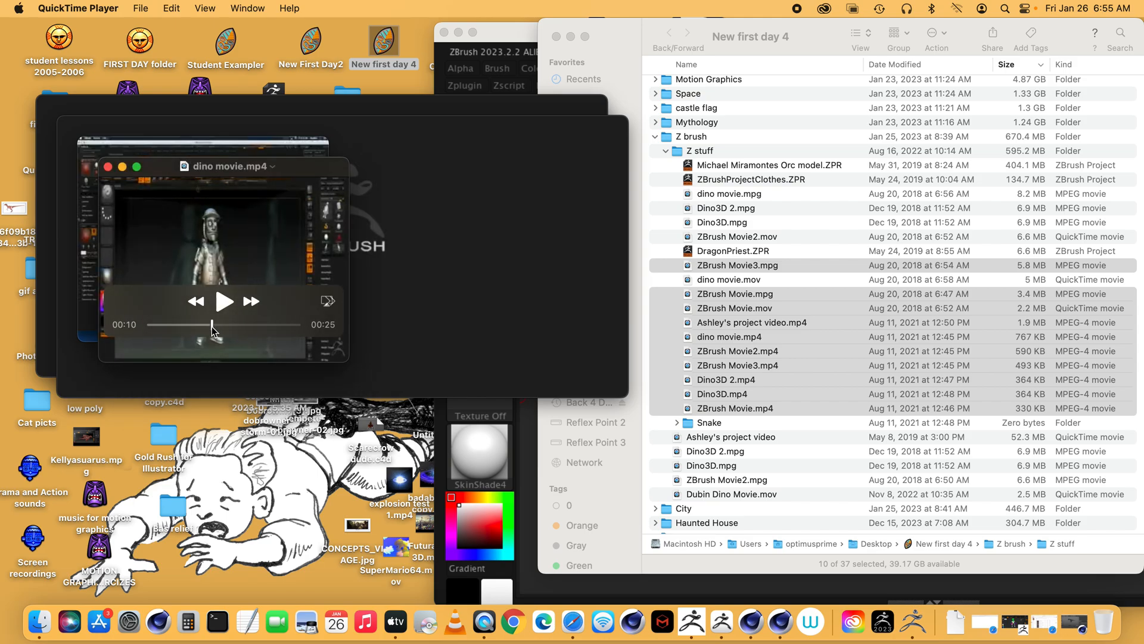
click(108, 168)
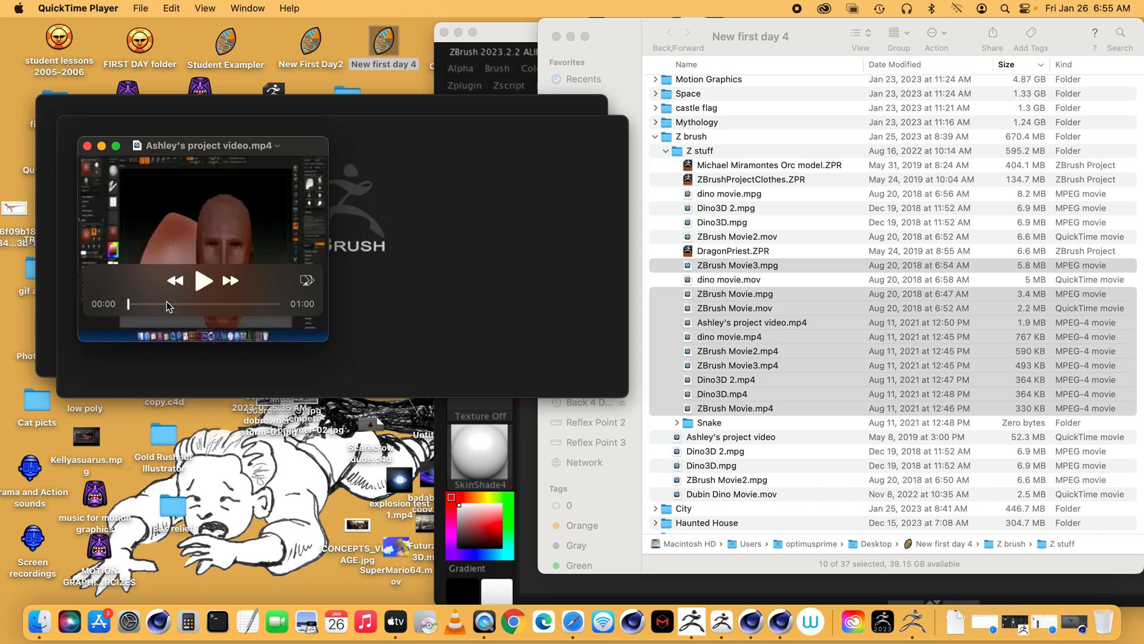
drag(139, 305, 234, 304)
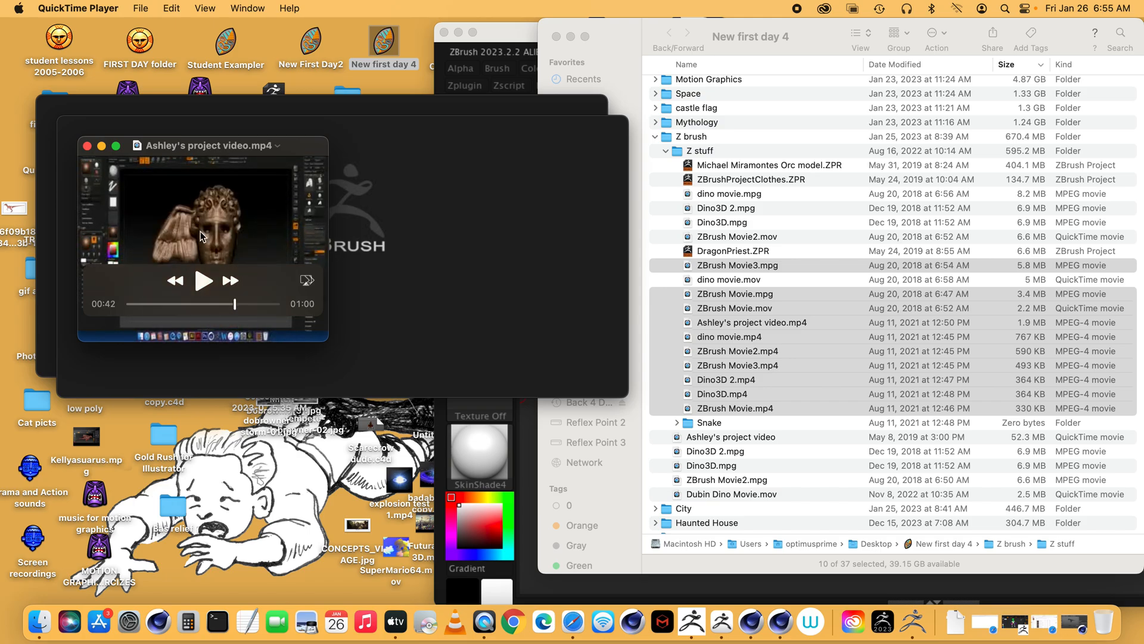
click(87, 146)
Scrub through ZBrush Movie.mov and ZBrush Movie.mpg, closing each movie after its preview.
drag(226, 347, 308, 347)
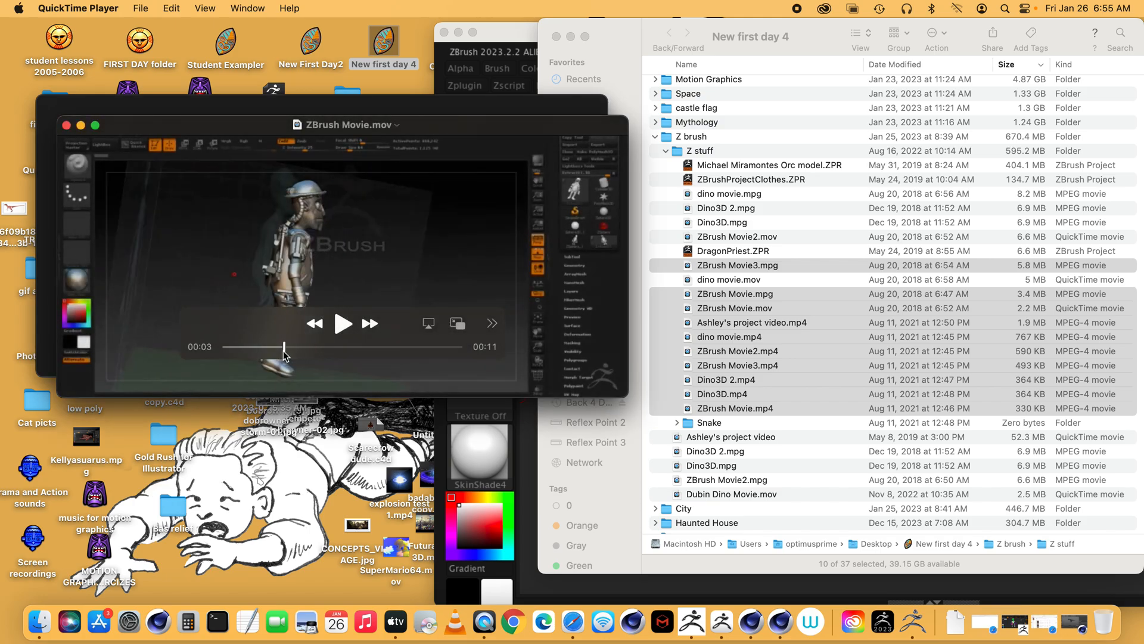
click(67, 125)
drag(205, 326, 292, 330)
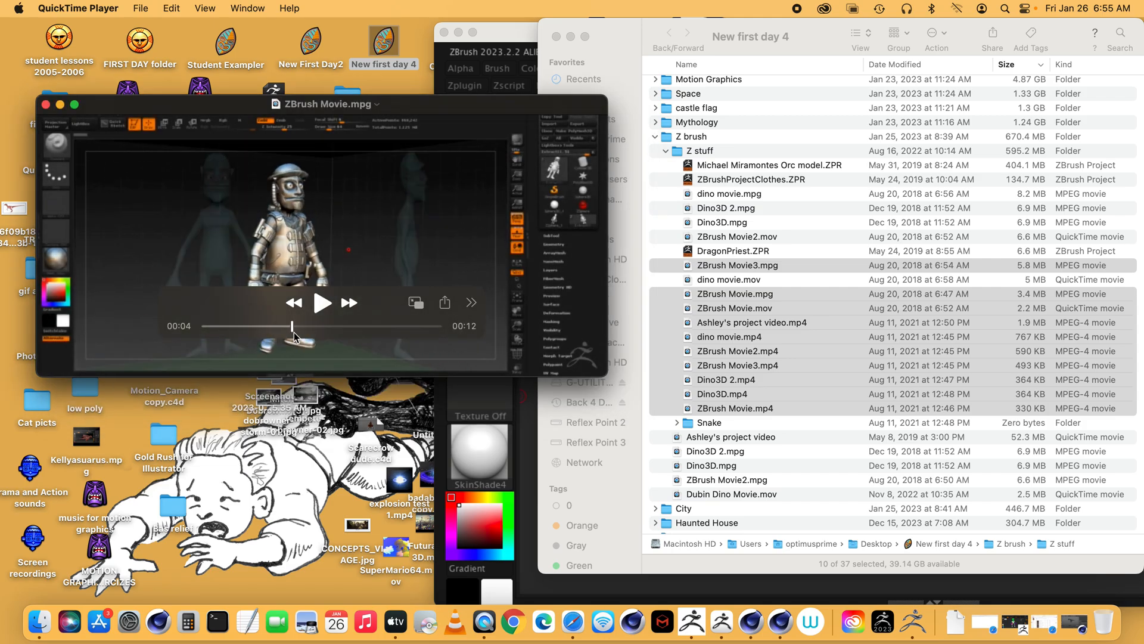
click(45, 104)
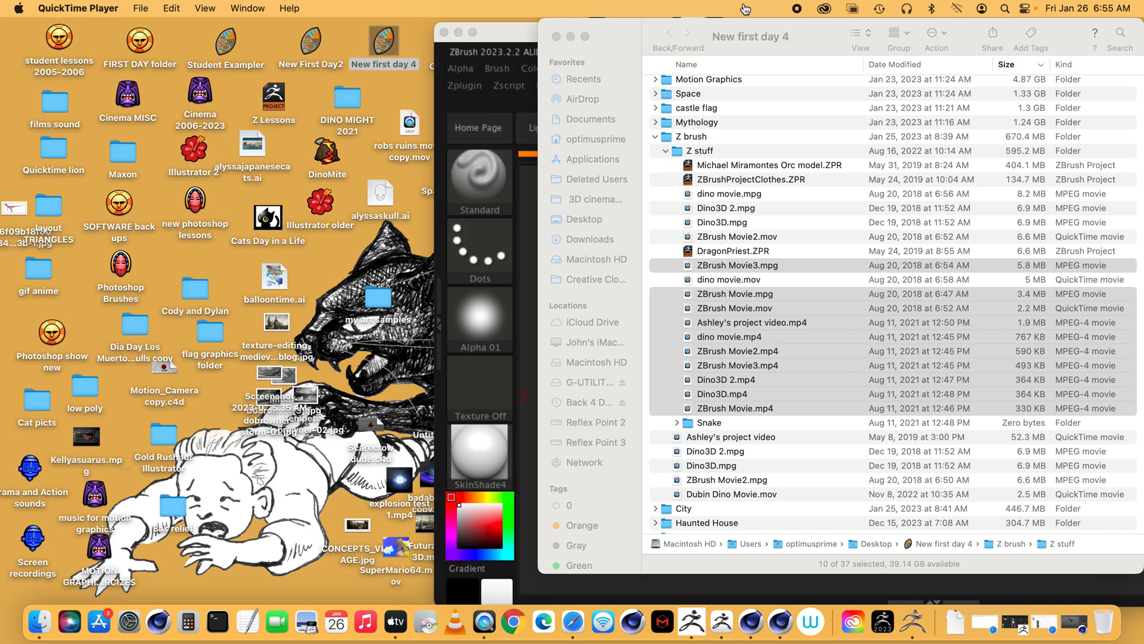
Close the New first day 4 folder window and move the ZBrush window back to fill the screen.
click(556, 39)
drag(700, 23, 272, 13)
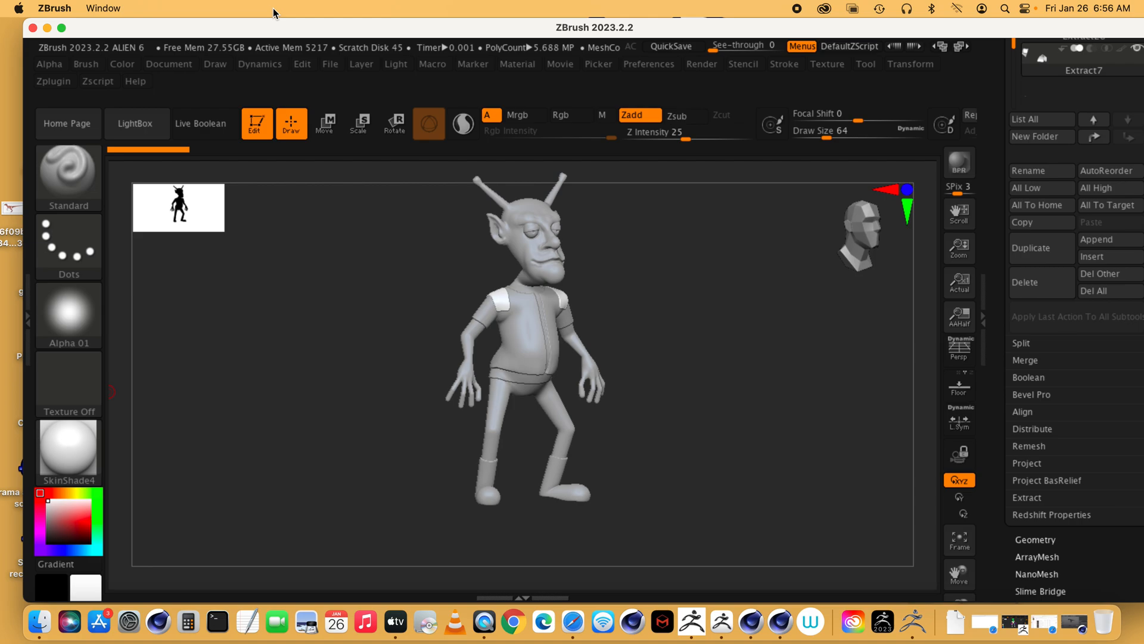
scroll(1139, 598, down, 2)
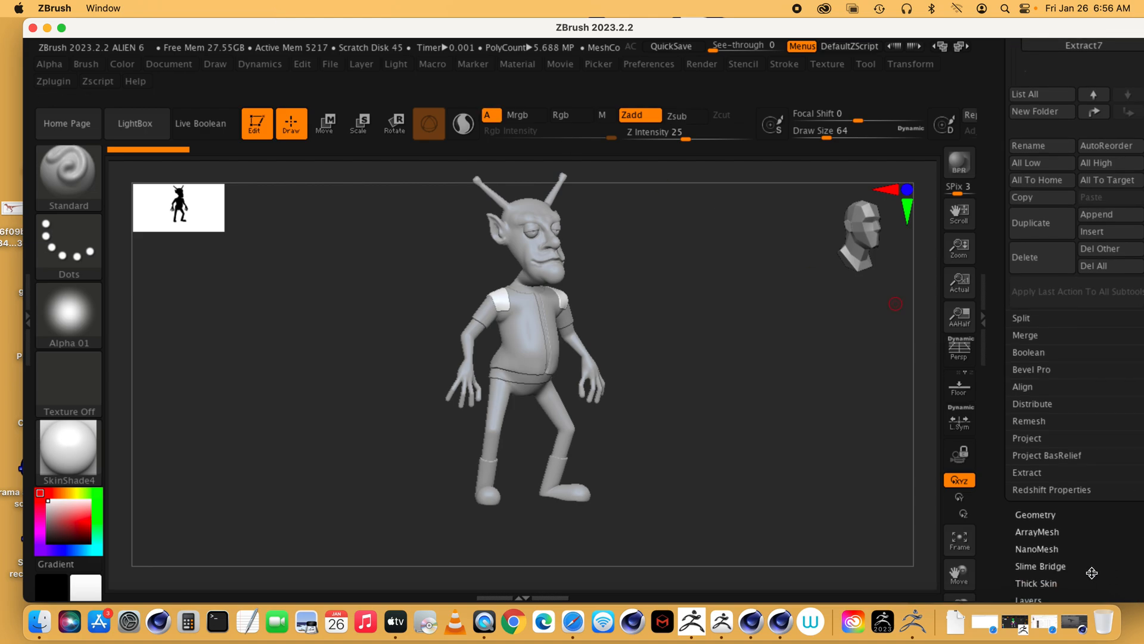
drag(1003, 28, 978, 25)
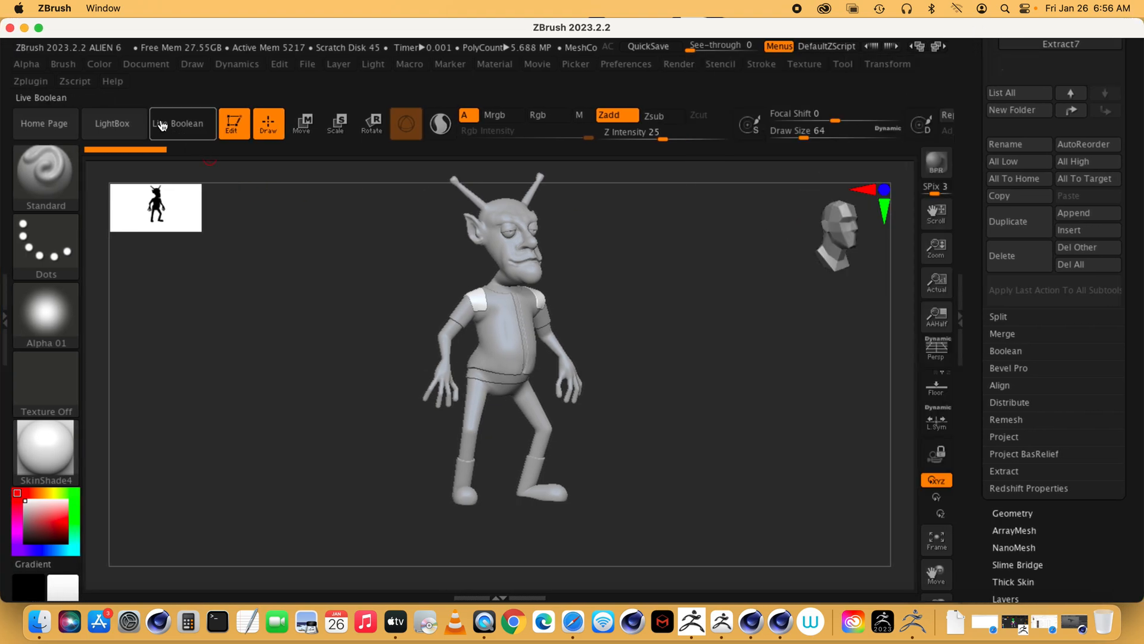
Turn off Edit mode for the alien and choose to always switch to 2.5D mode without asking until the next restart.
click(232, 123)
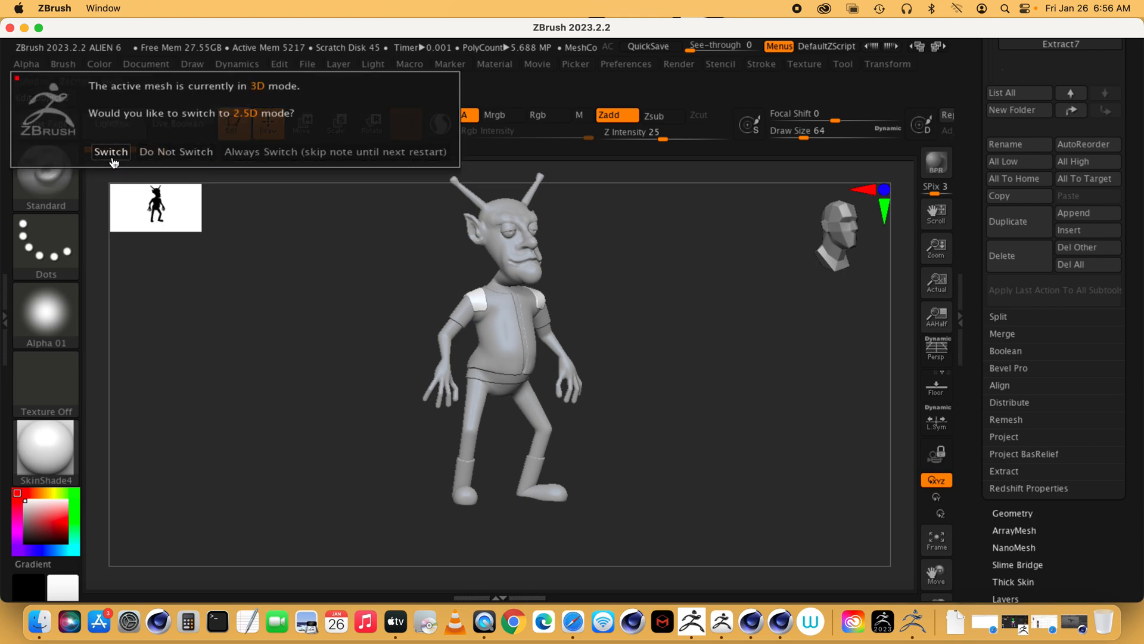
click(277, 152)
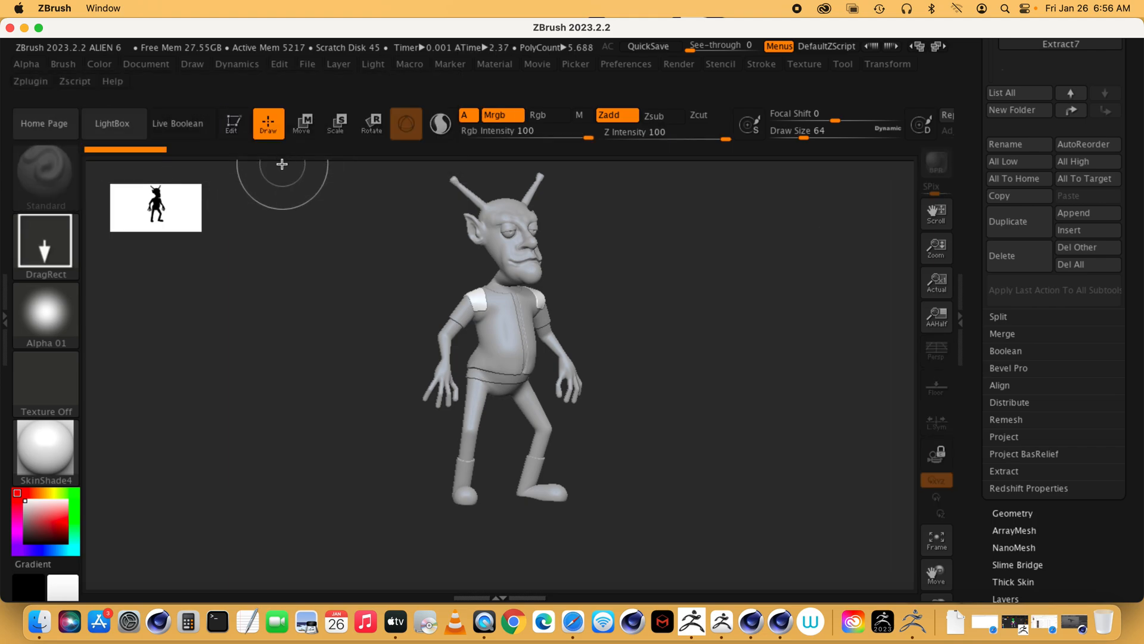
Clear the alien from the canvas and browse the QuickSave projects in LightBox.
key(ctrl+n)
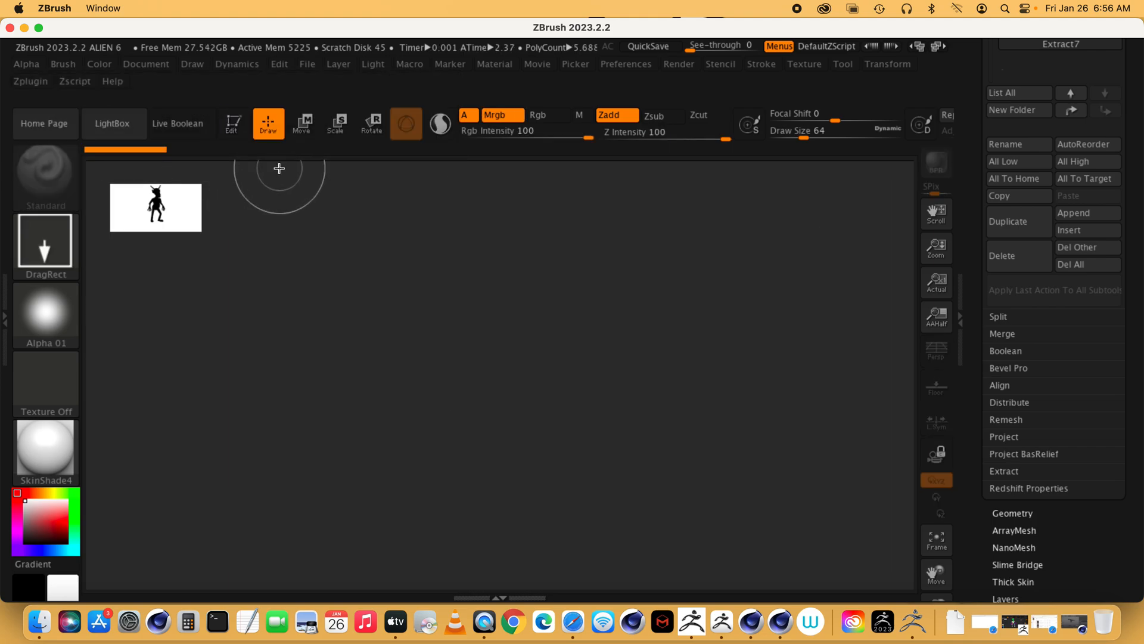
click(121, 133)
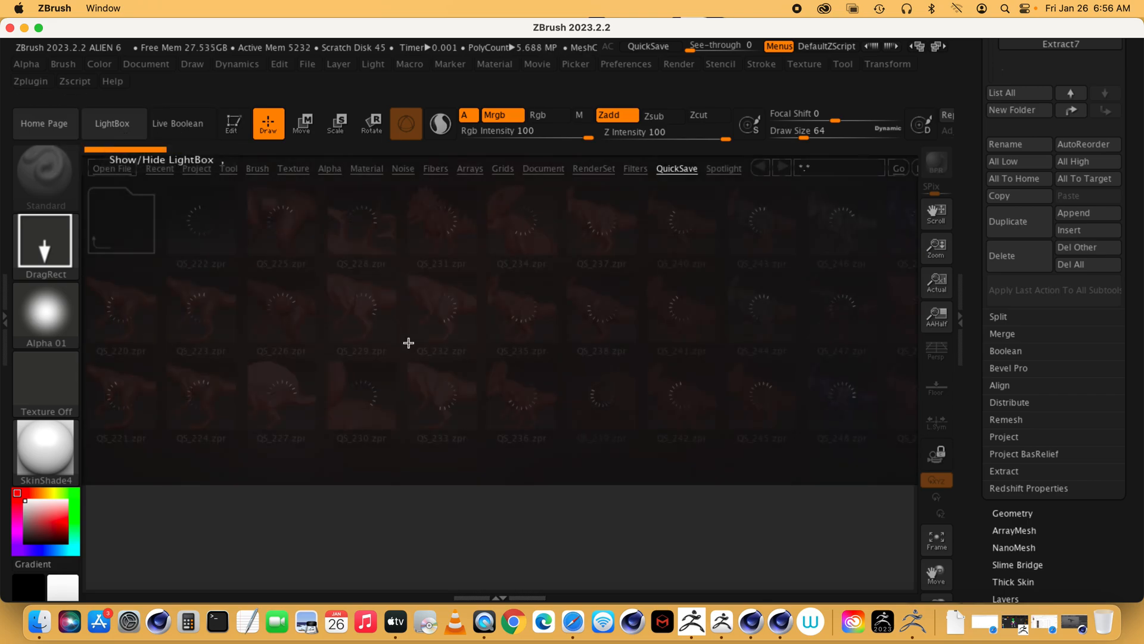
drag(484, 363, 707, 375)
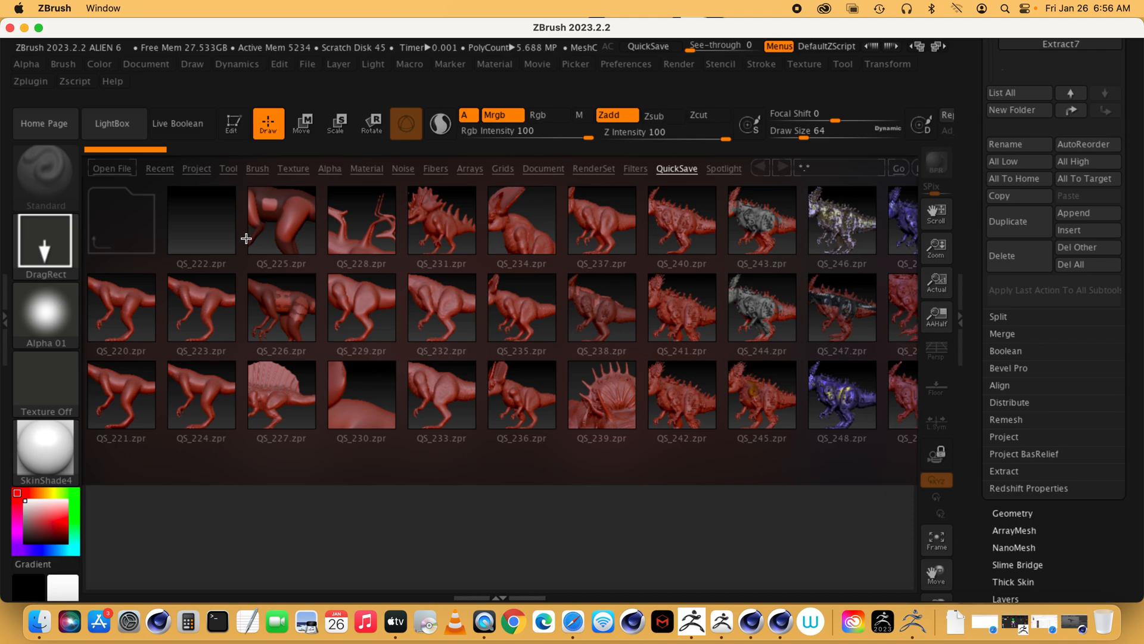
Search the computer for "alien" and open the project Alien 24a.zpr without saving changes to the current project.
click(114, 169)
click(766, 105)
text(al)
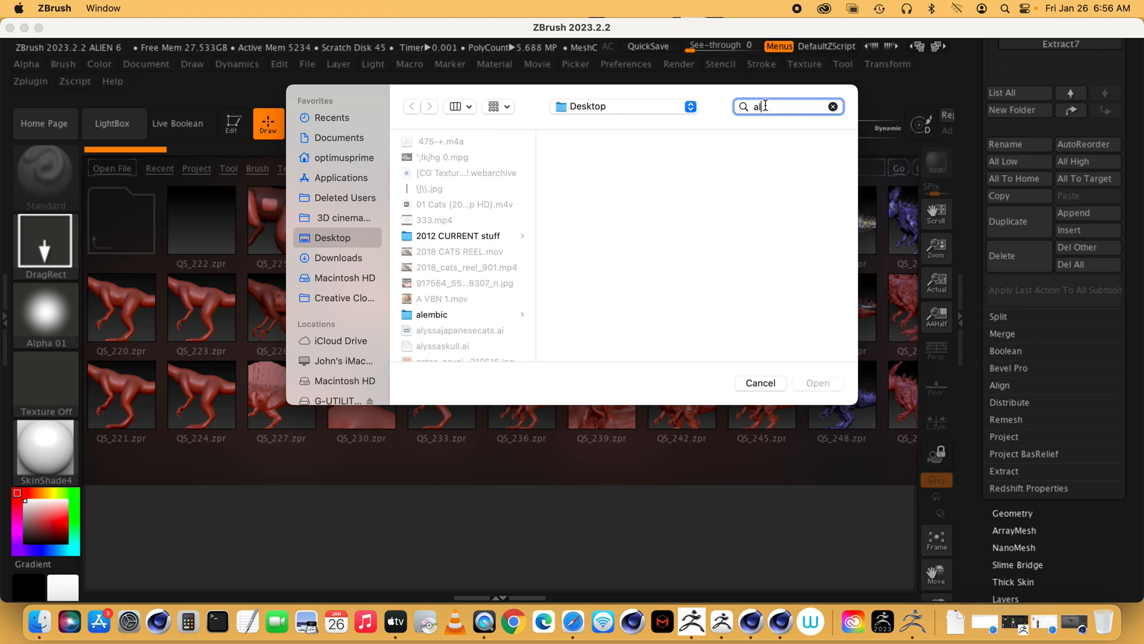
text(ien)
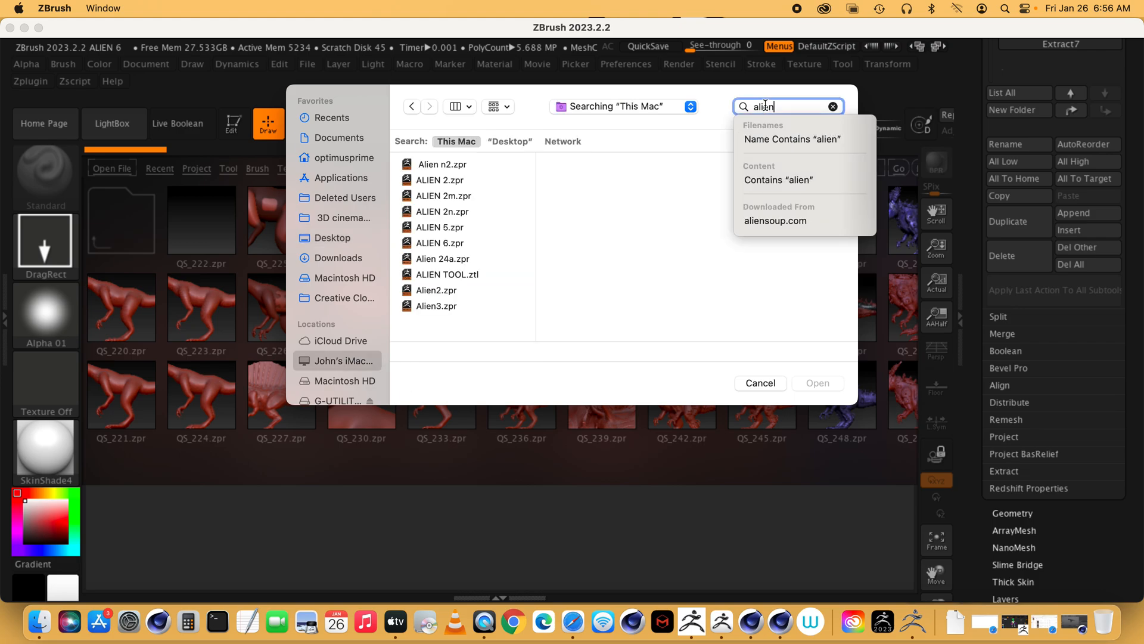
click(448, 262)
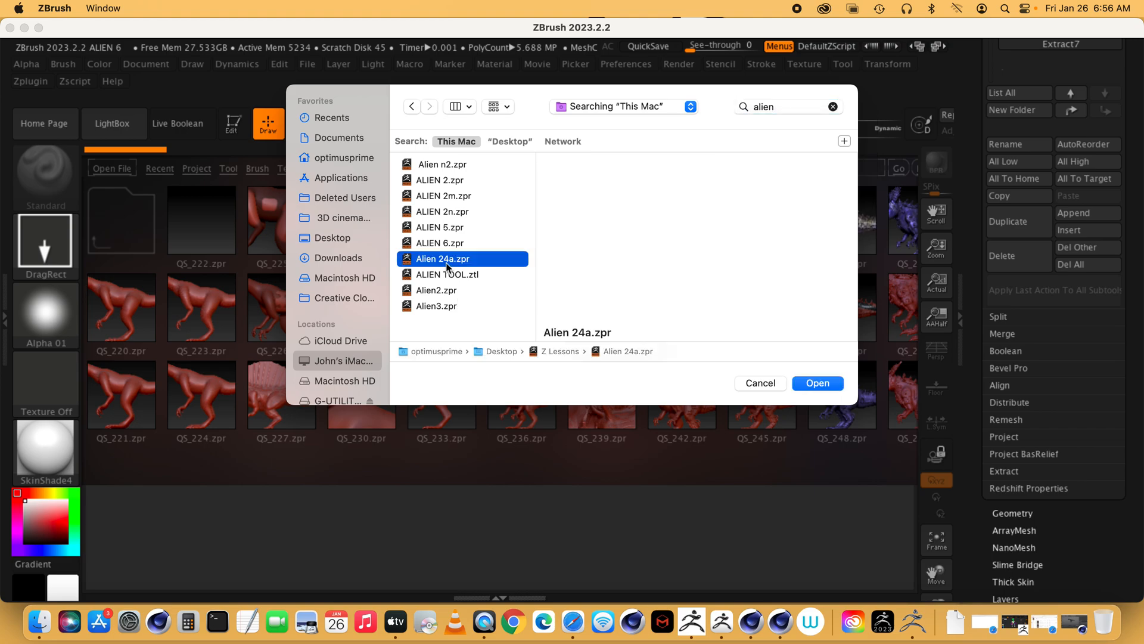
click(823, 383)
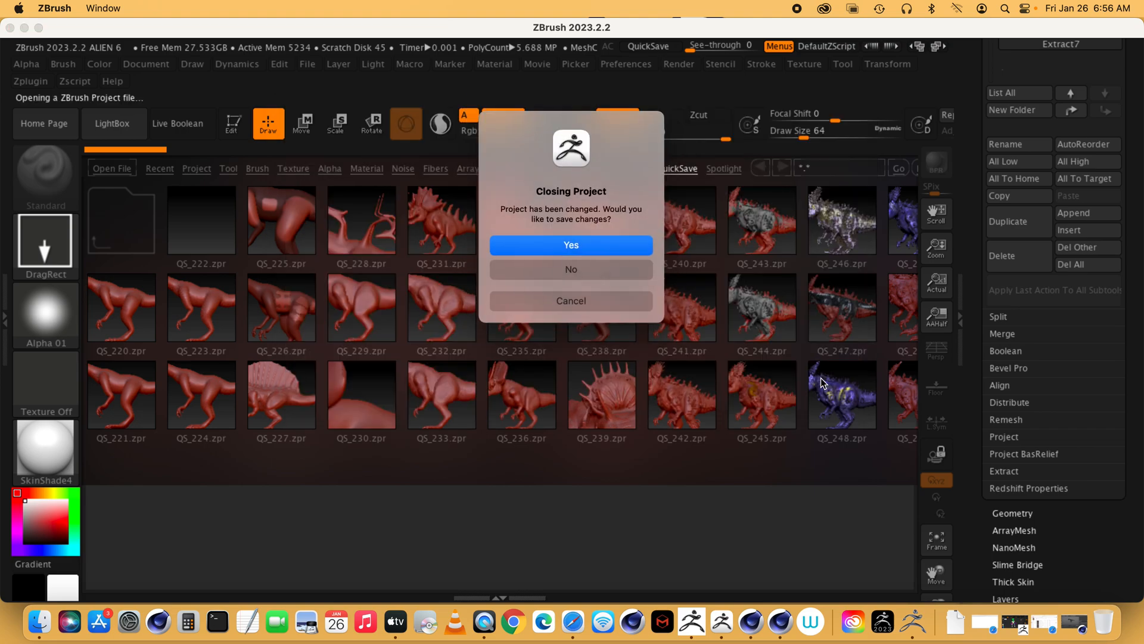
click(596, 276)
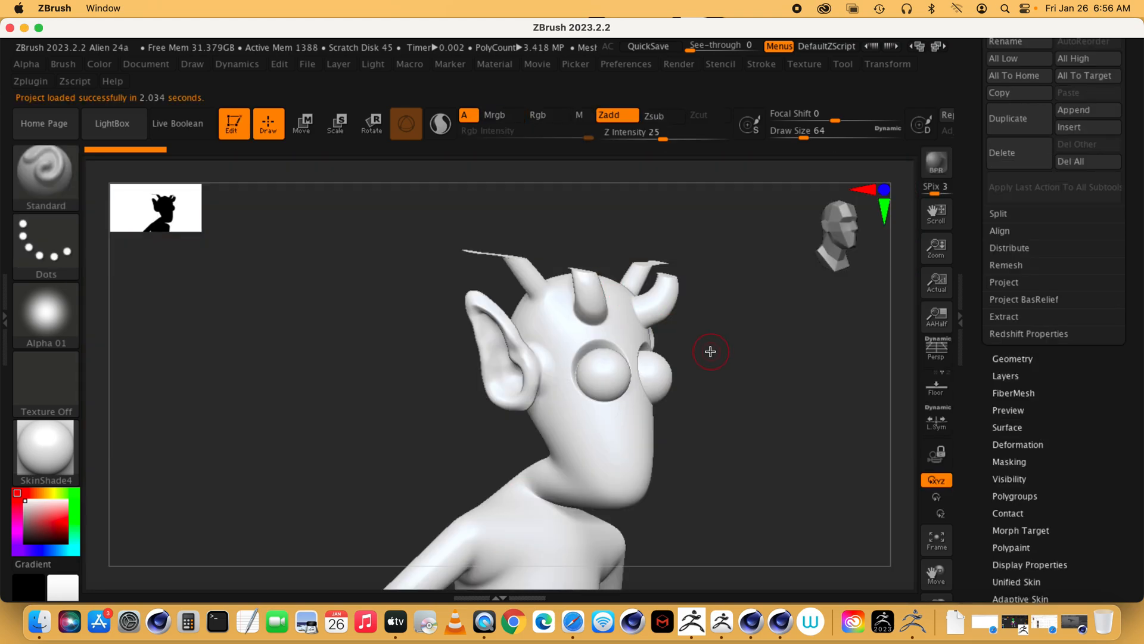
Turn off Edit mode for the full-body alien and clear the canvas.
mouse_move(747, 368)
mouse_down()
mouse_move(723, 371)
mouse_move(723, 413)
mouse_move(765, 373)
mouse_up()
alt+drag(799, 390, 587, 408)
alt+drag(736, 528, 678, 310)
key(ctrl)
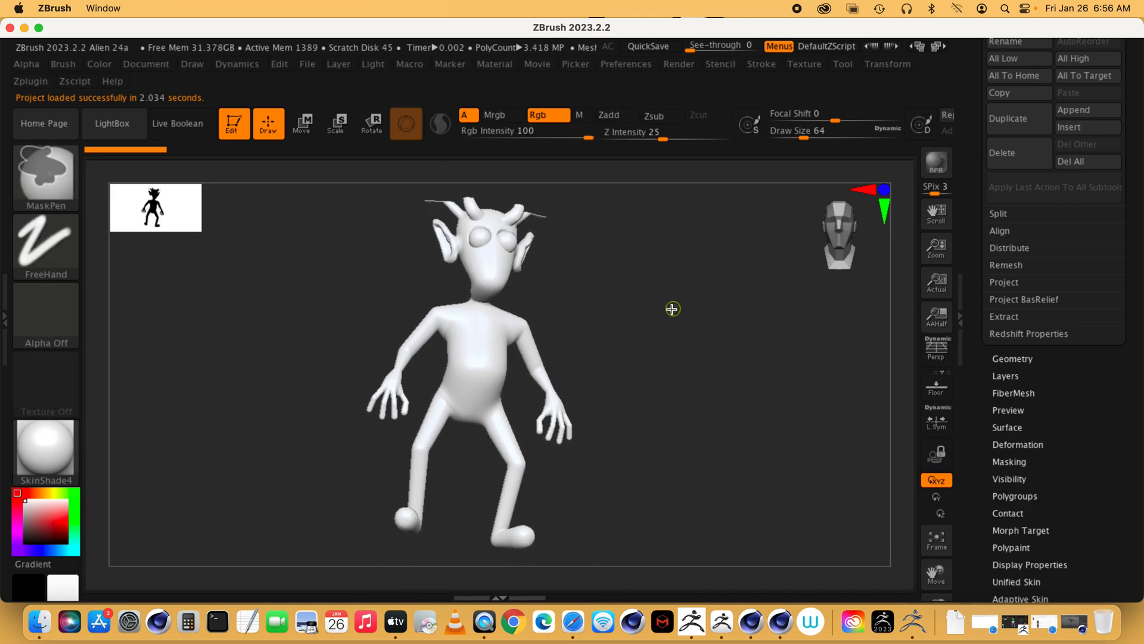
click(237, 127)
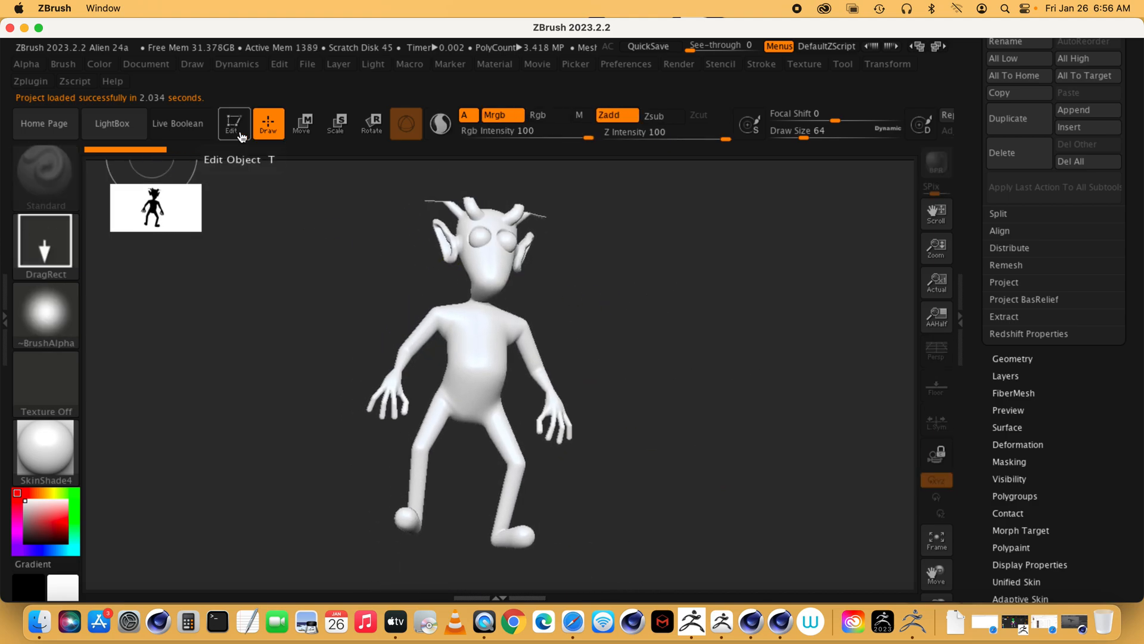
key(ctrl+n)
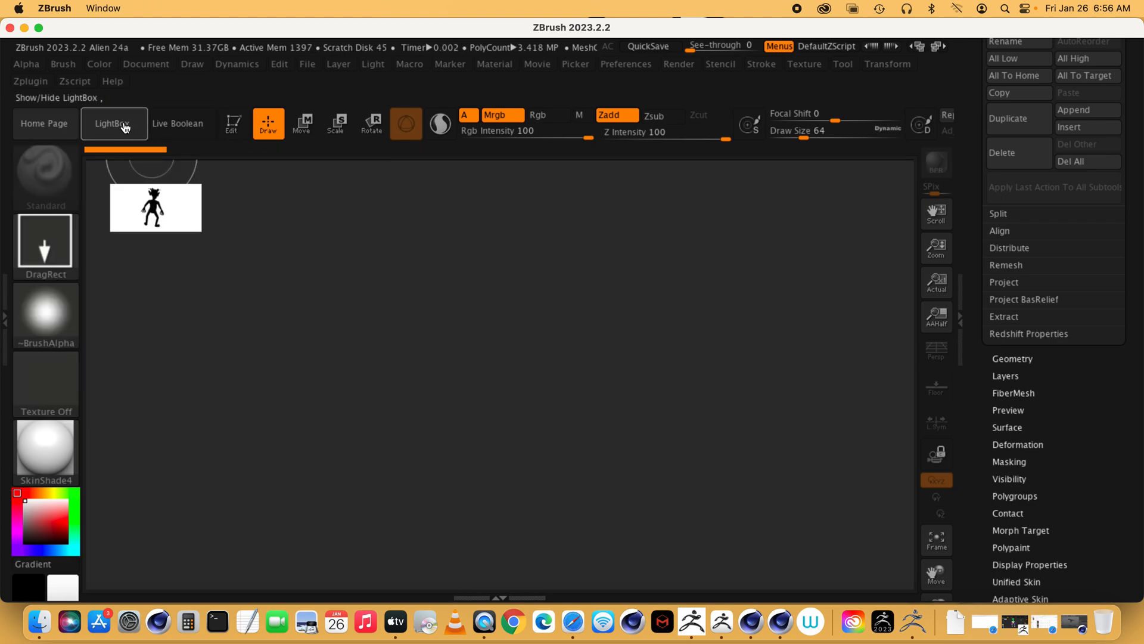
Bring up the Open Project file browser, discarding the changes to the current project.
click(307, 64)
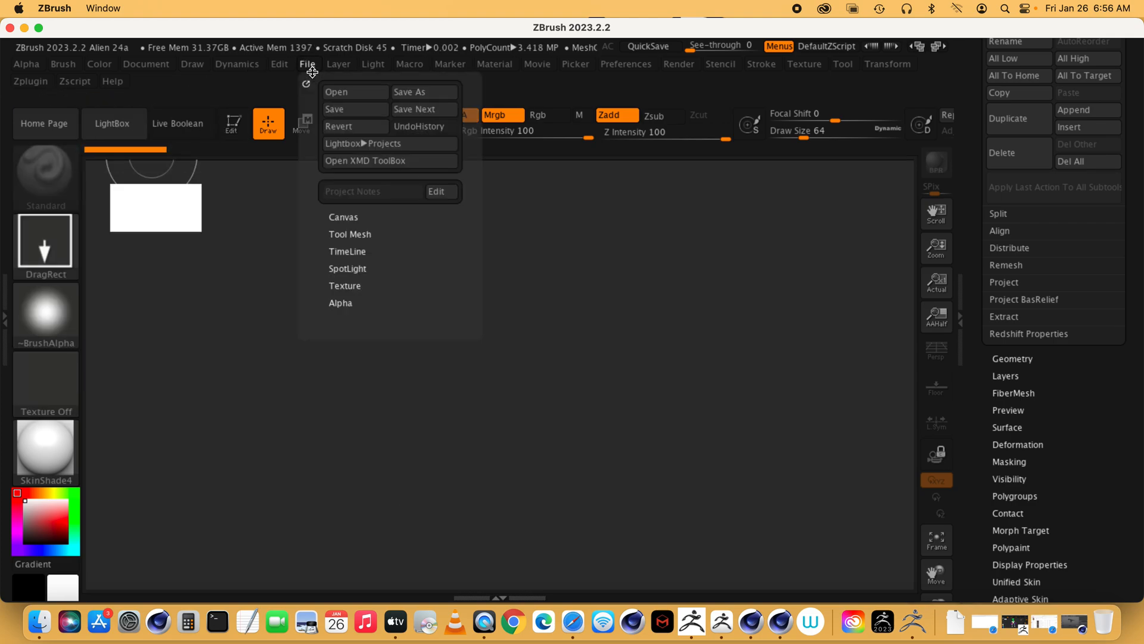
click(344, 95)
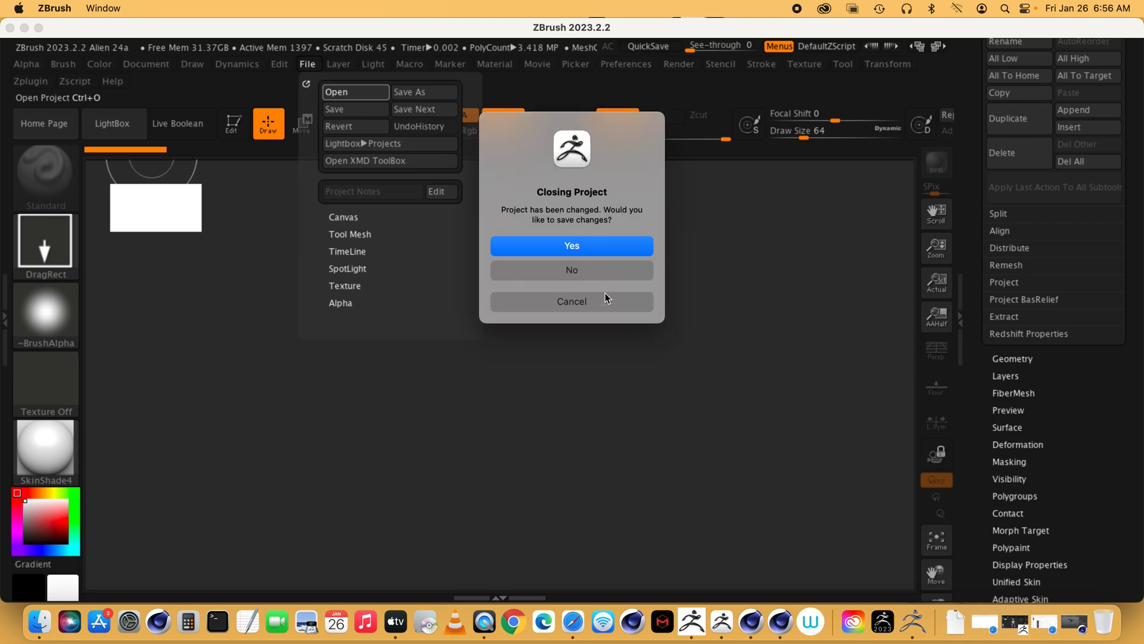
click(589, 271)
Look through the Desktop folder for a ZBrush project to open.
scroll(480, 313, down, 15)
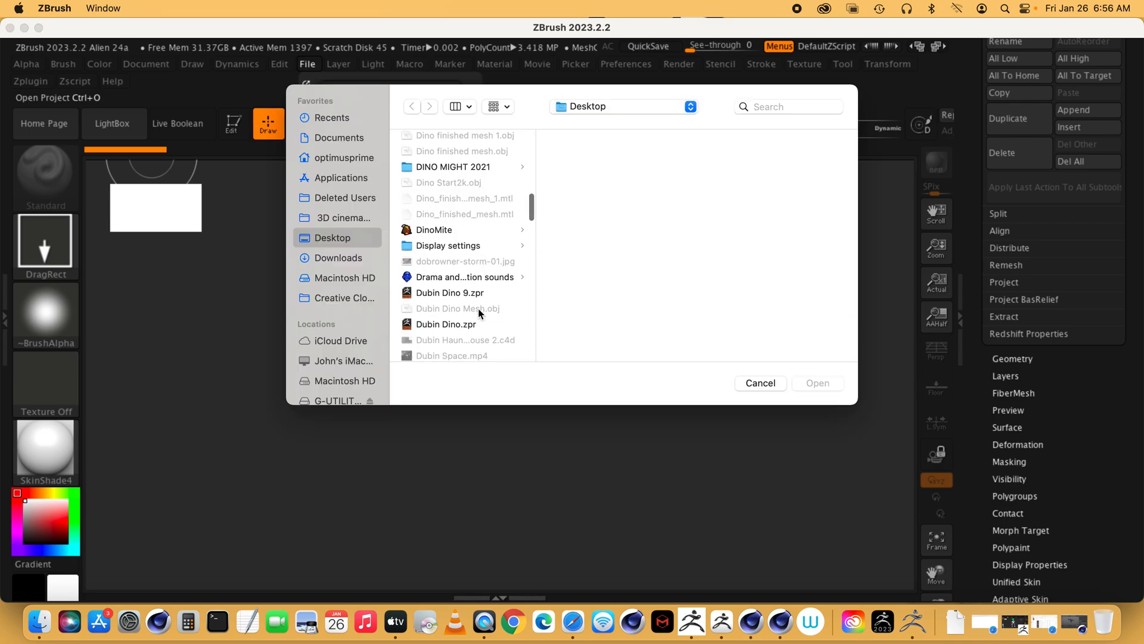
scroll(485, 282, up, 3)
scroll(486, 282, up, 10)
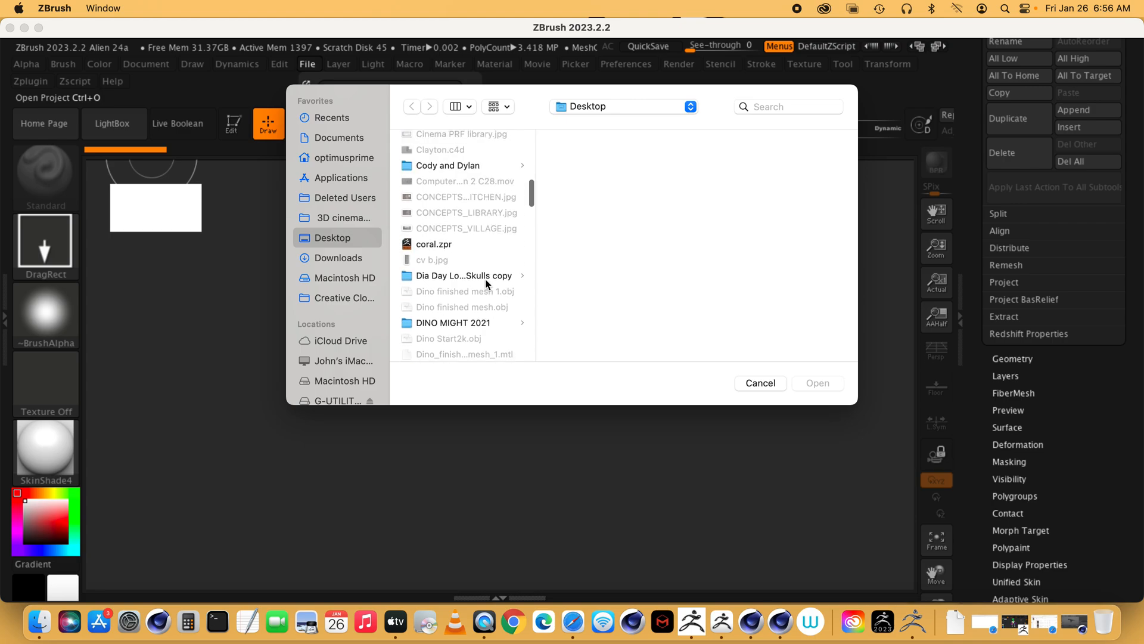
scroll(485, 279, up, 5)
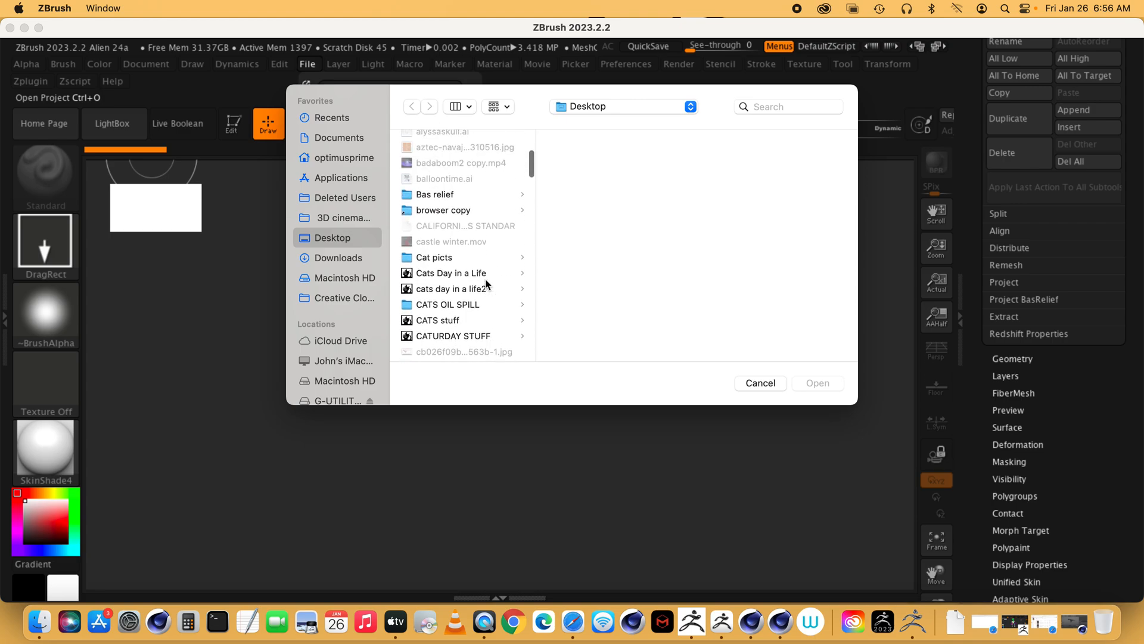
scroll(485, 279, down, 8)
scroll(485, 279, down, 15)
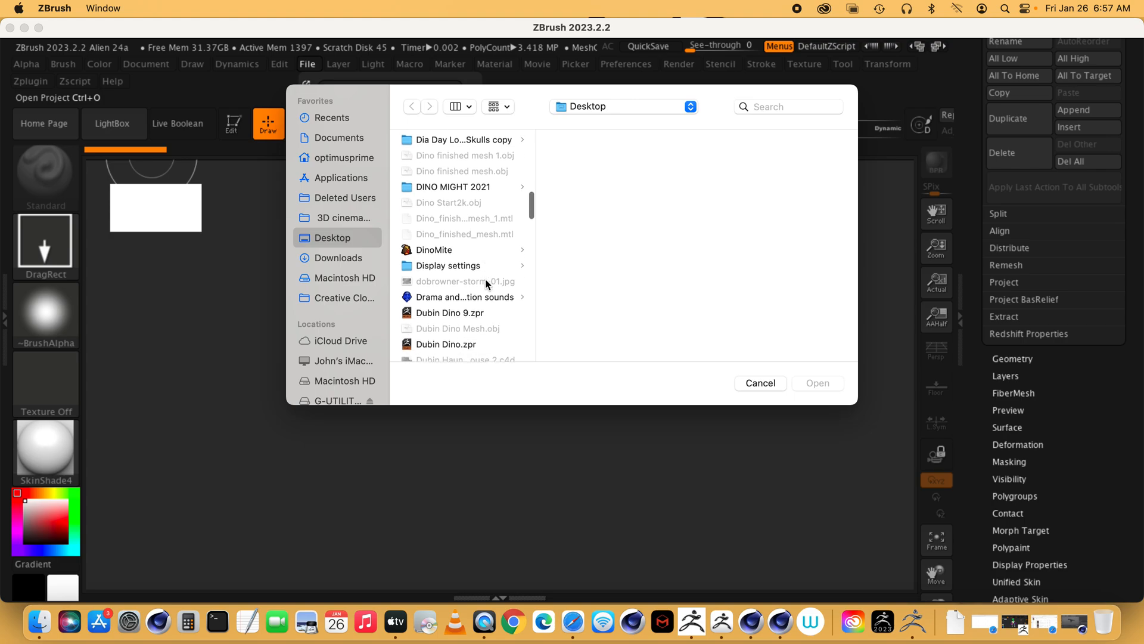
scroll(485, 279, down, 10)
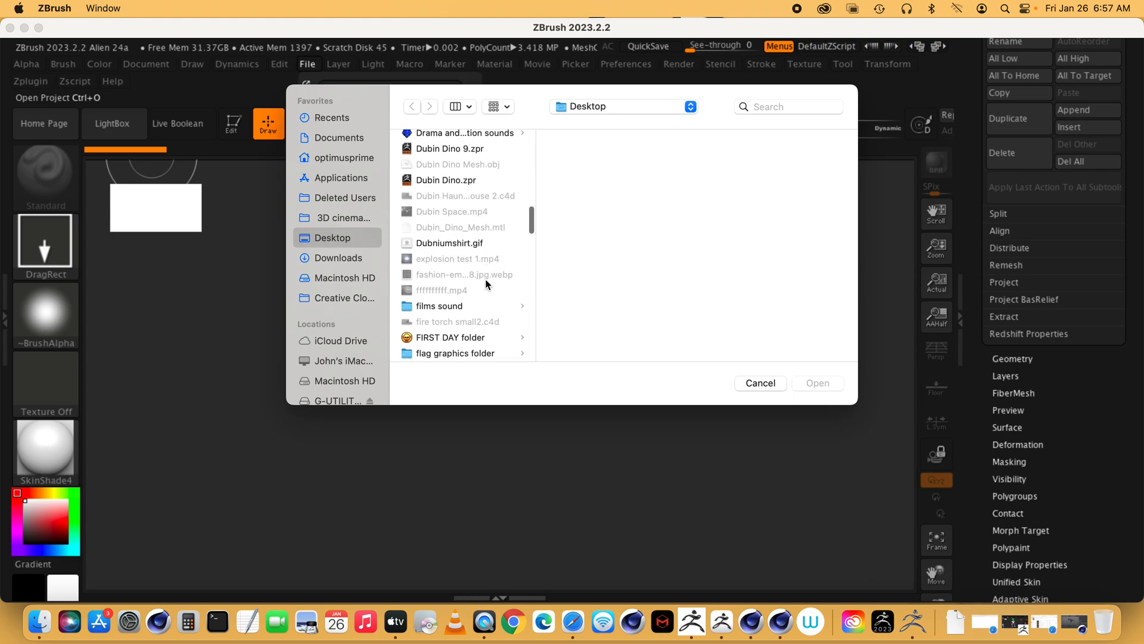
scroll(486, 282, down, 10)
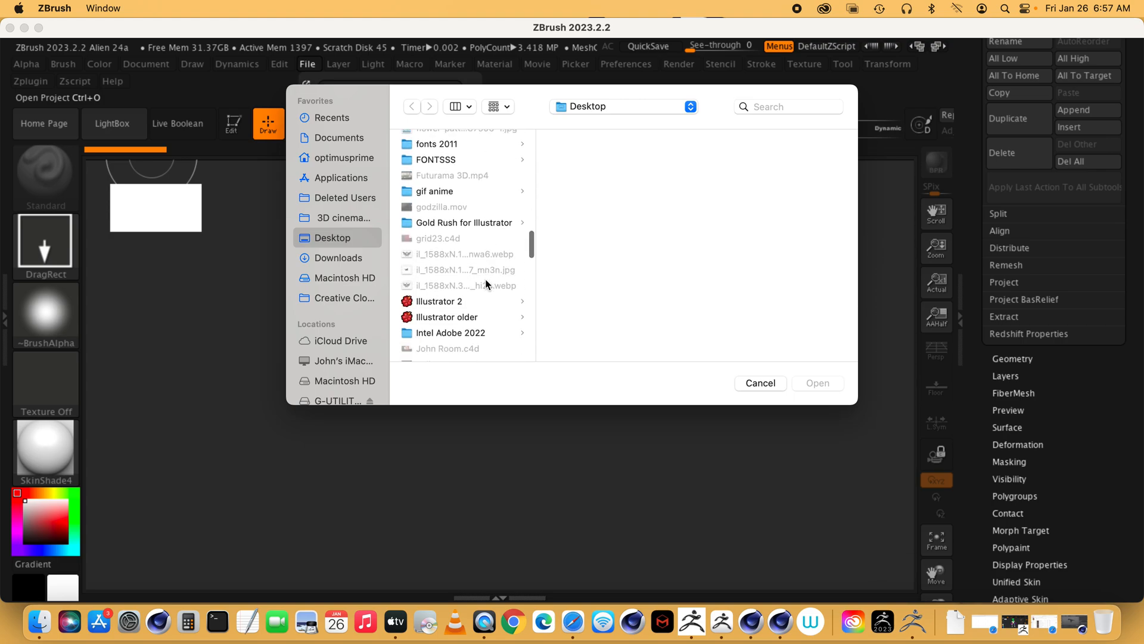
scroll(486, 283, down, 8)
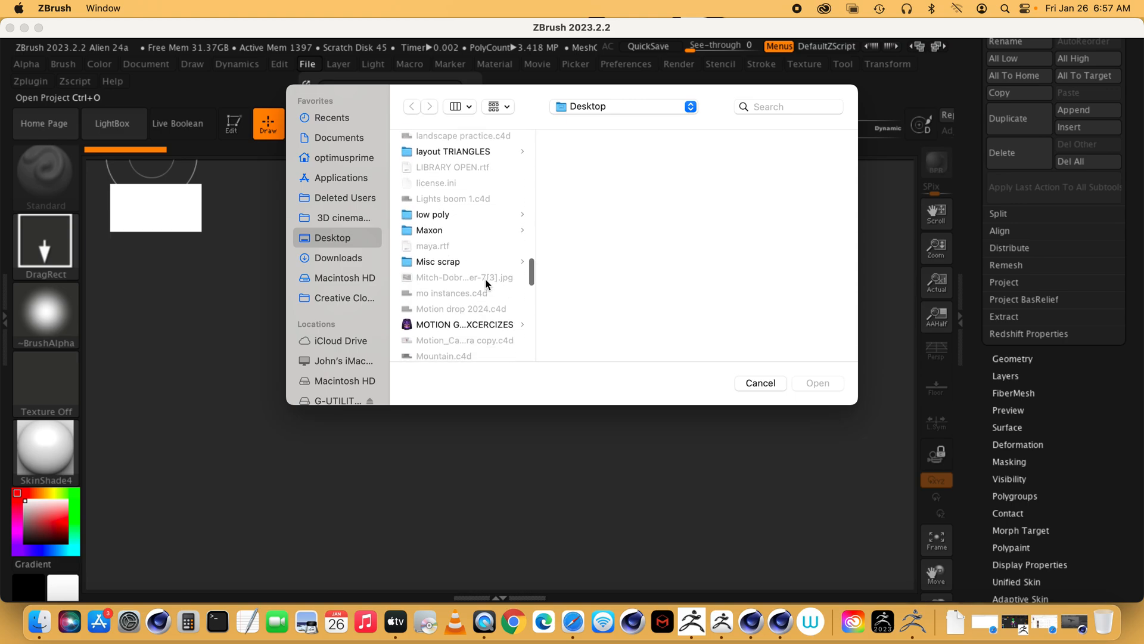
scroll(485, 279, down, 4)
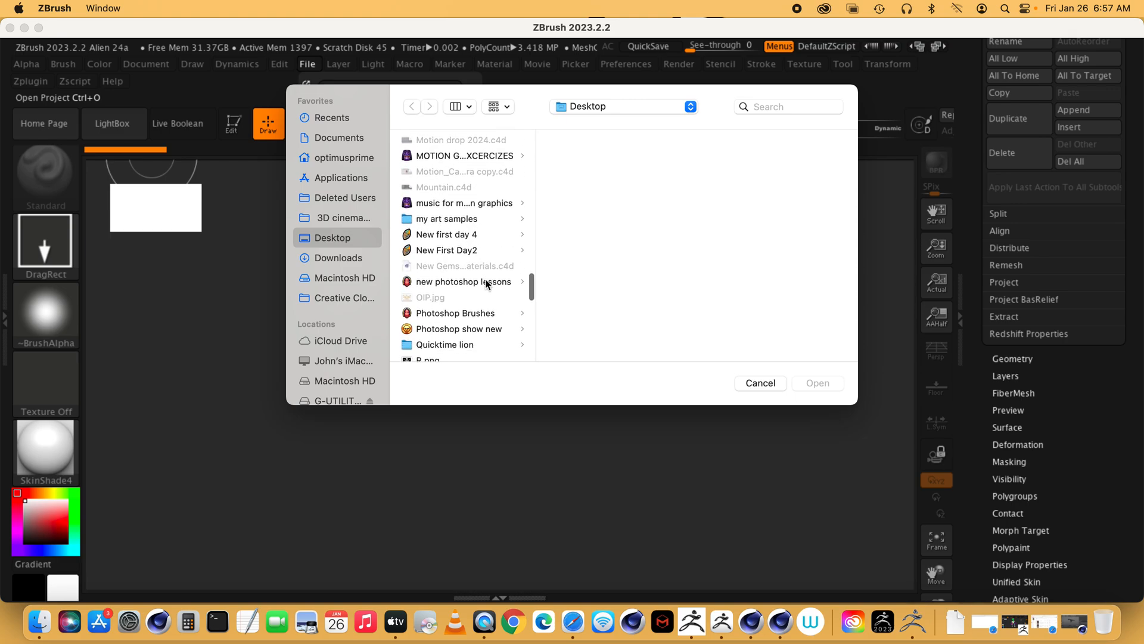
Search the computer for "alien" and go to the Z Lessons folder that contains Alien n2.zpr.
click(801, 107)
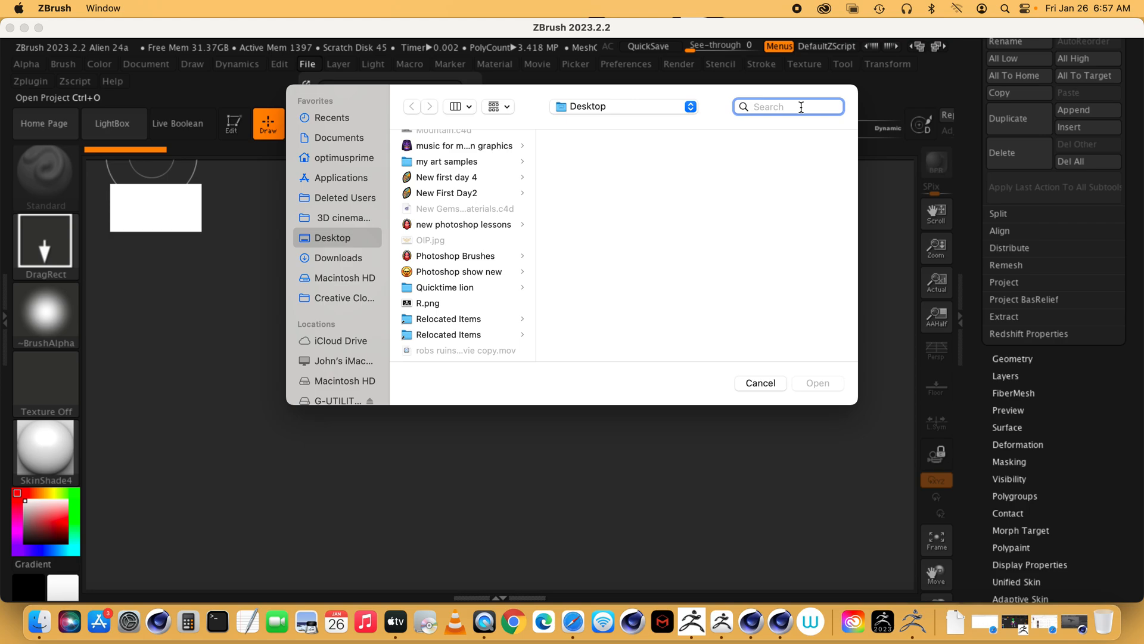
text(alien)
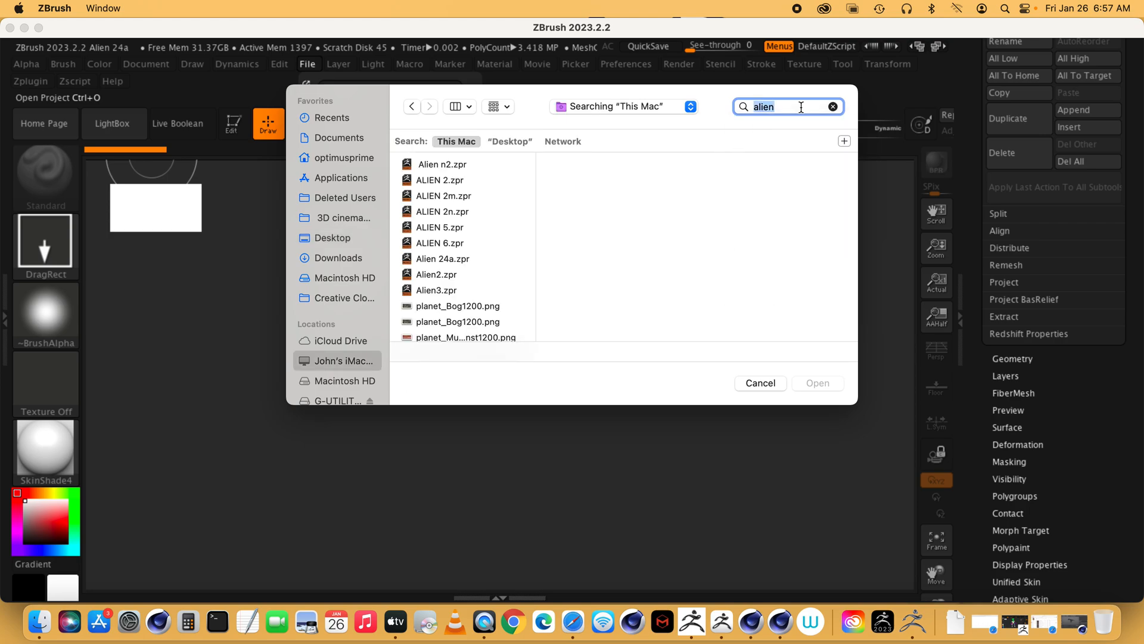
click(428, 165)
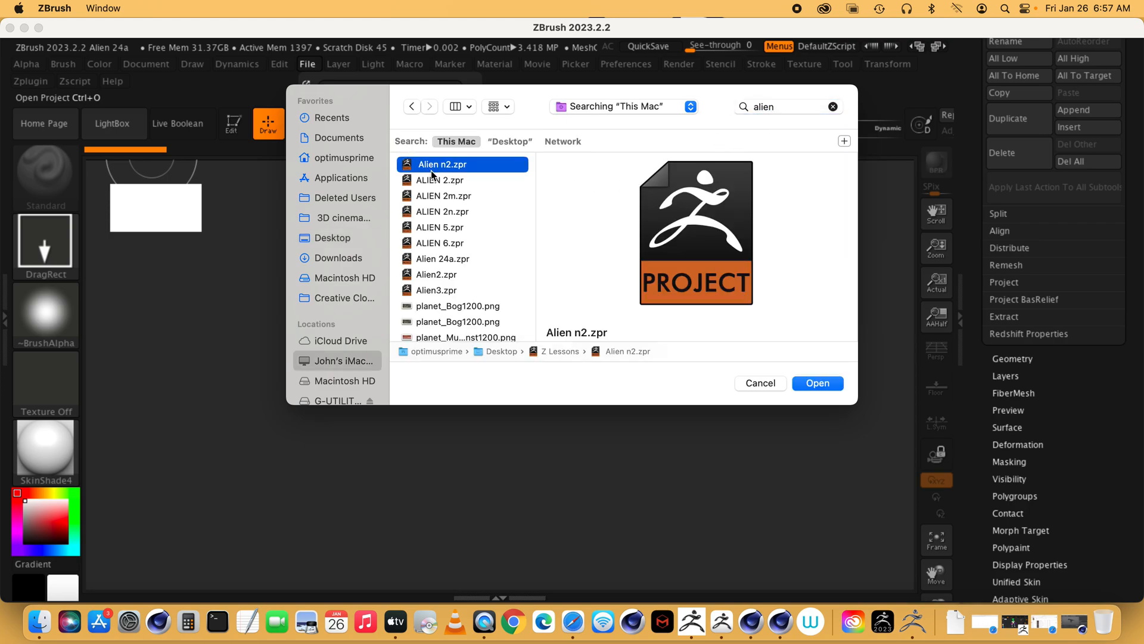
double_click(534, 353)
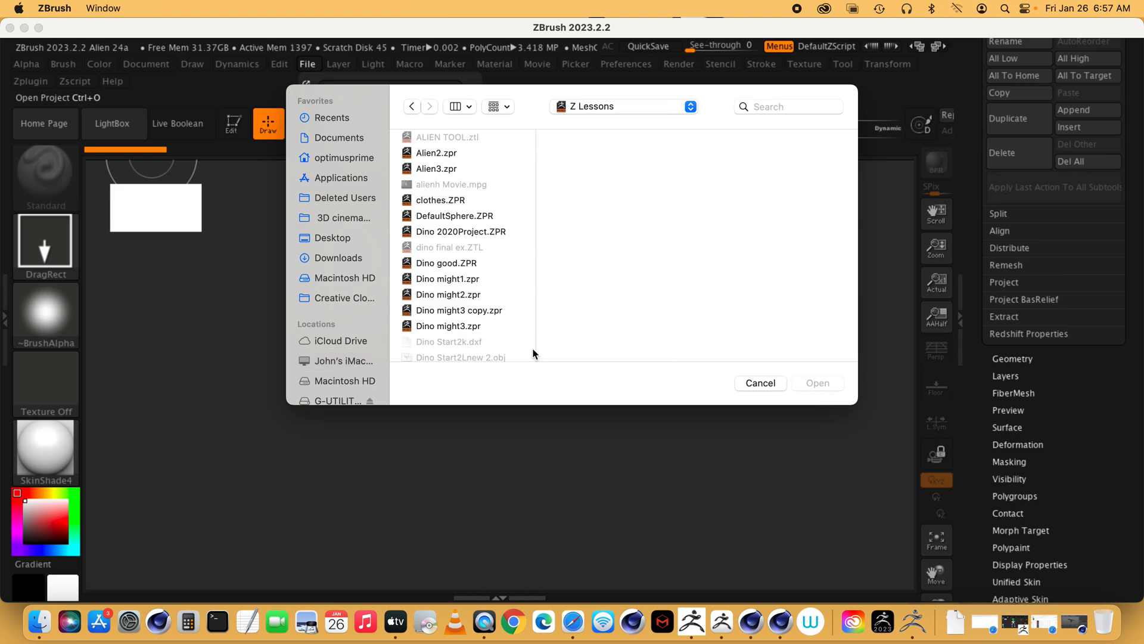
Look through the project files in the Z Lessons folder, checking Alien3.zpr and the newCHARACTER skin, face, hair, ears and clothes versions.
click(431, 169)
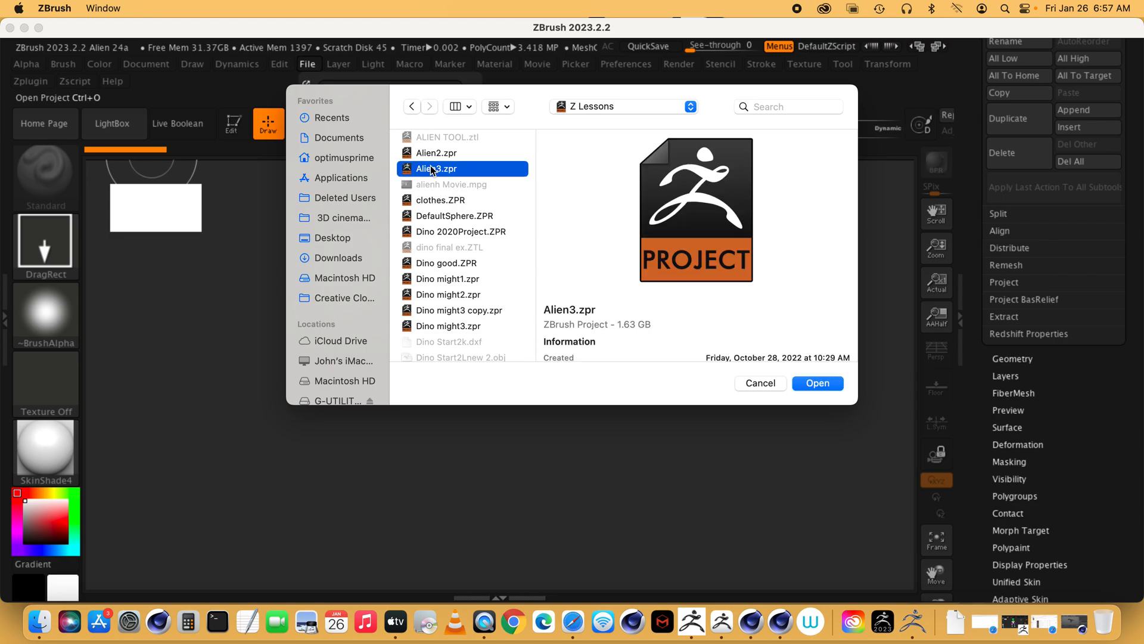
scroll(437, 196, down, 10)
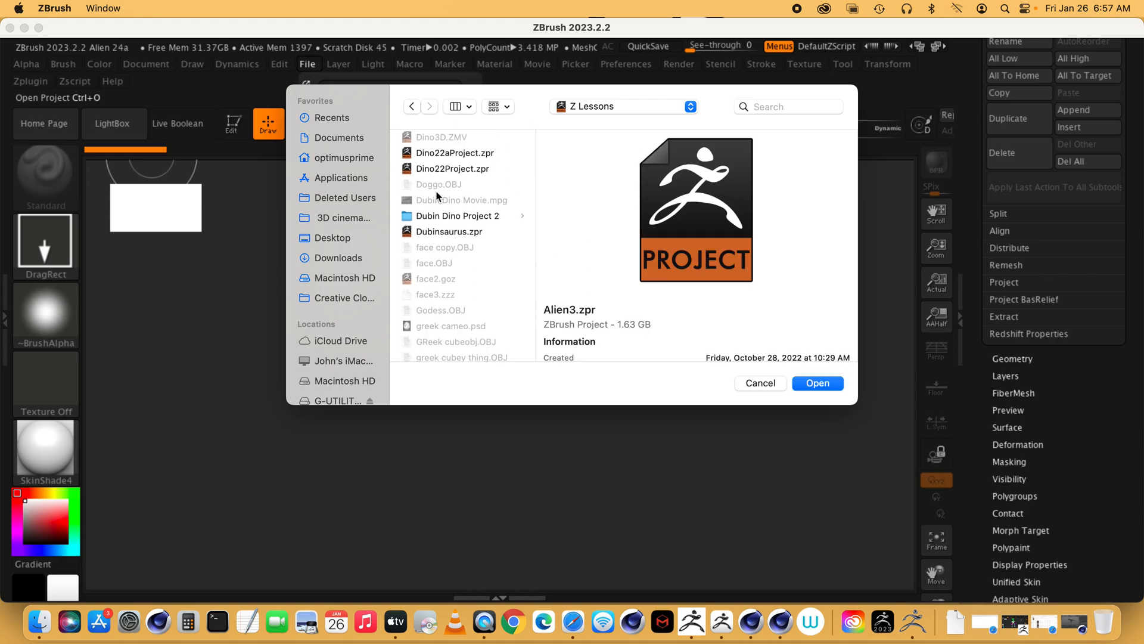
scroll(437, 195, down, 10)
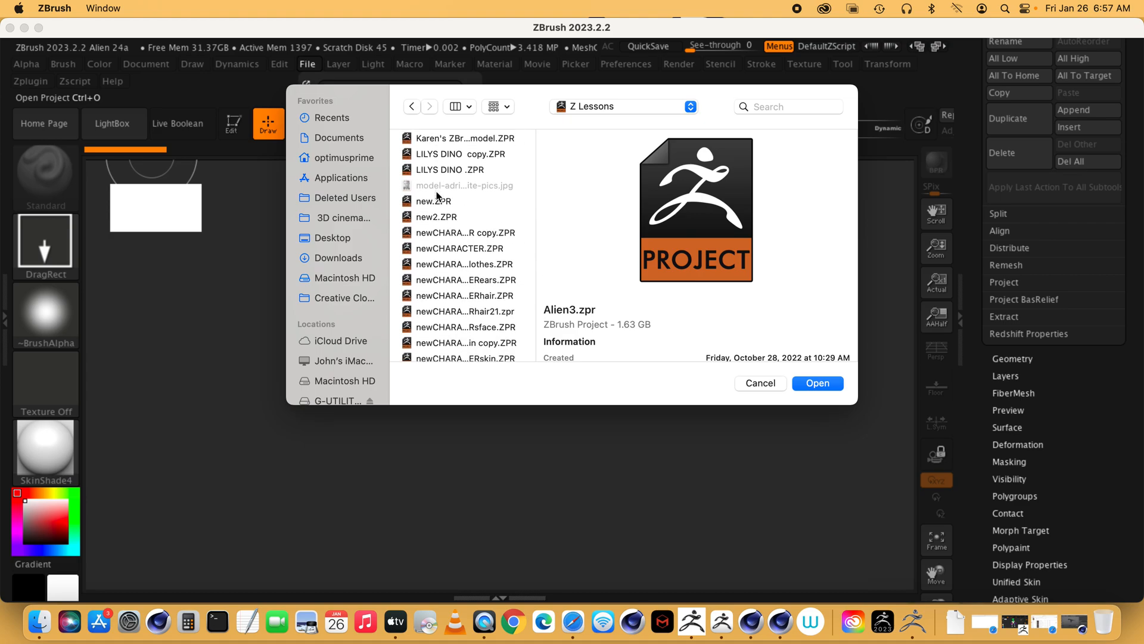
click(465, 281)
click(461, 296)
scroll(463, 305, down, 2)
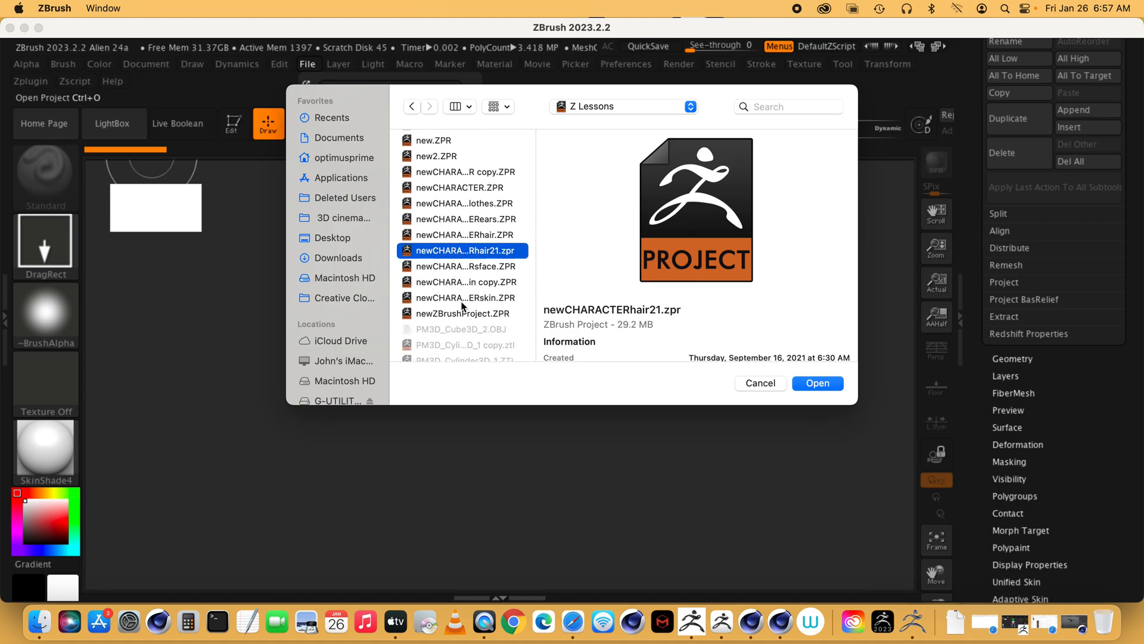
click(443, 300)
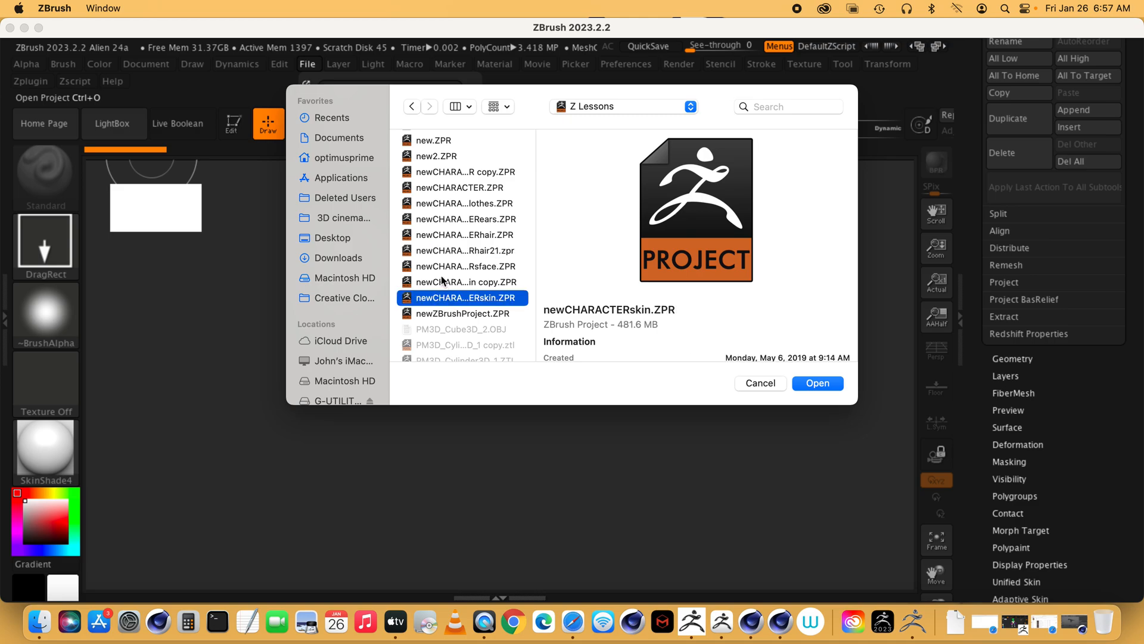
click(442, 281)
click(442, 267)
click(442, 250)
click(442, 222)
scroll(442, 225, up, 2)
click(447, 243)
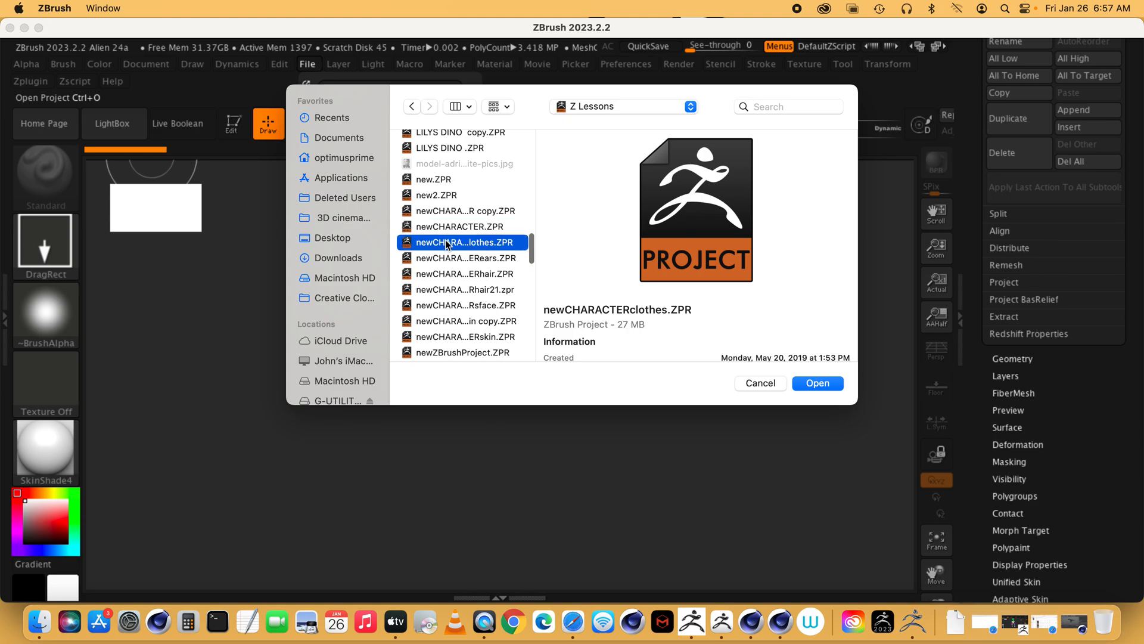
Look through the alien project files in the Z Lessons folder, checking Alien3.zpr, Alien2.zpr, ALIEN 6.zpr, ALIEN 2n.zpr and A;lien 23a.zpr.
scroll(450, 255, up, 8)
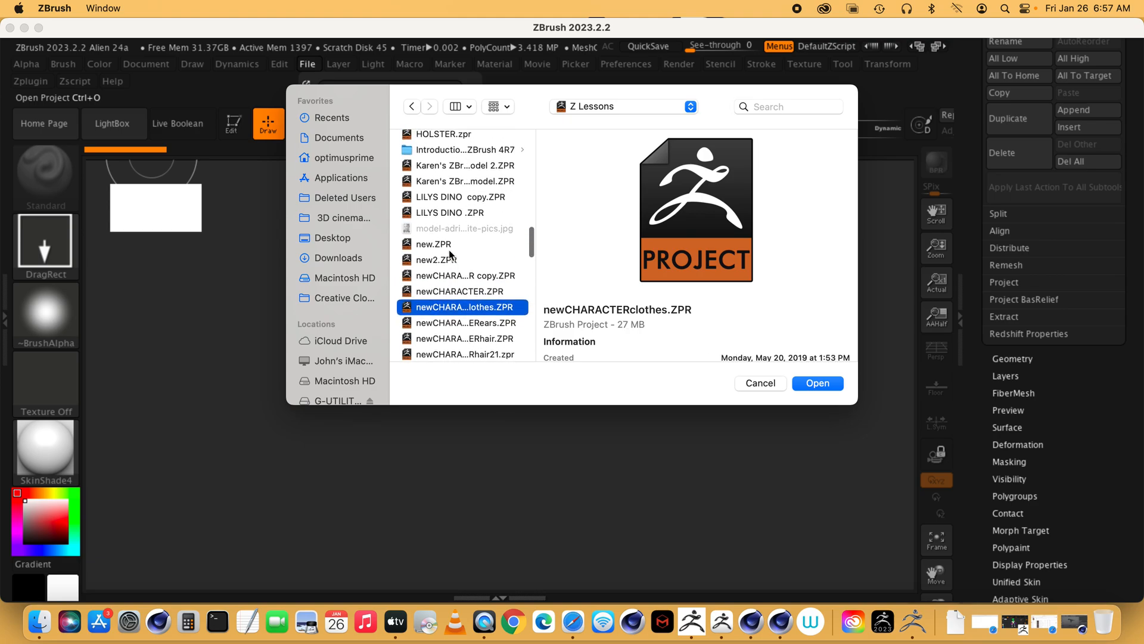
scroll(450, 269, up, 10)
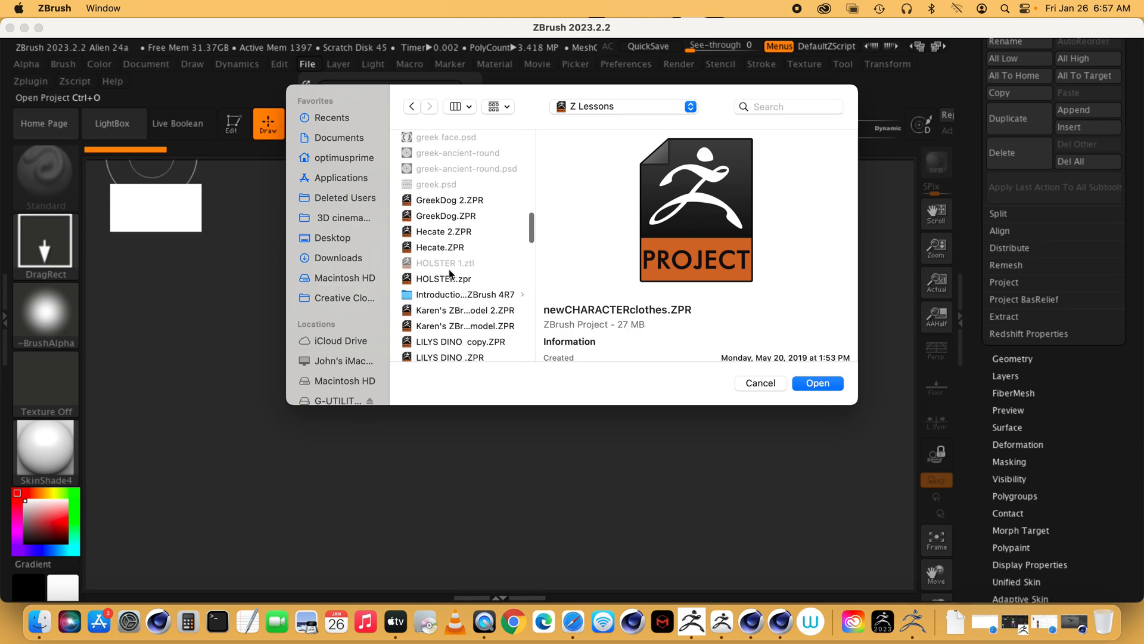
scroll(449, 269, up, 8)
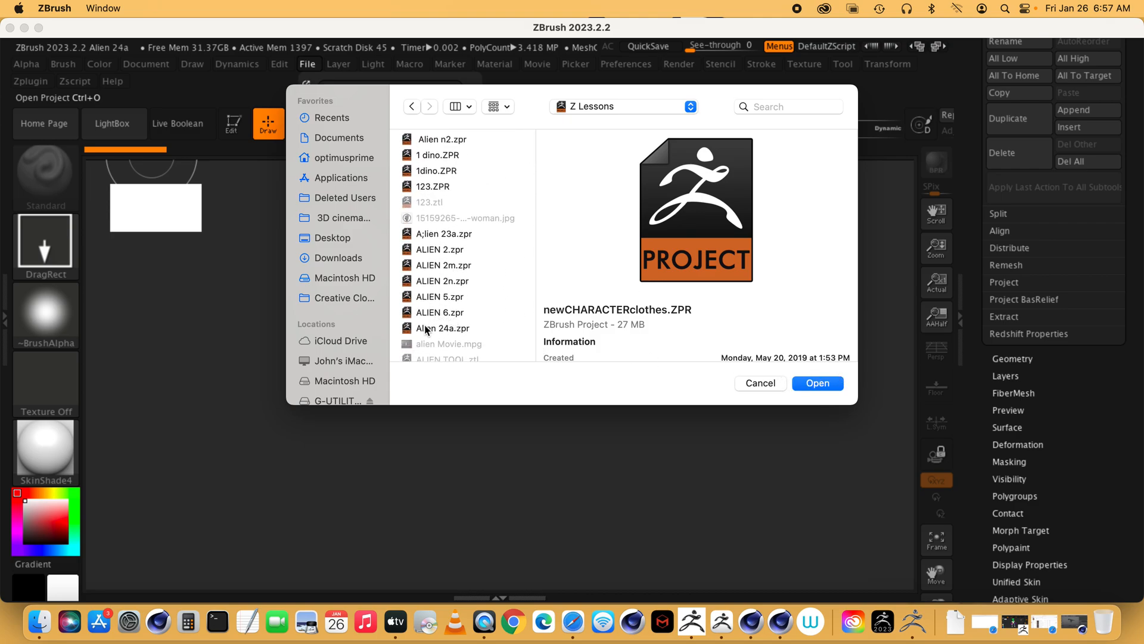
scroll(431, 263, down, 5)
click(430, 300)
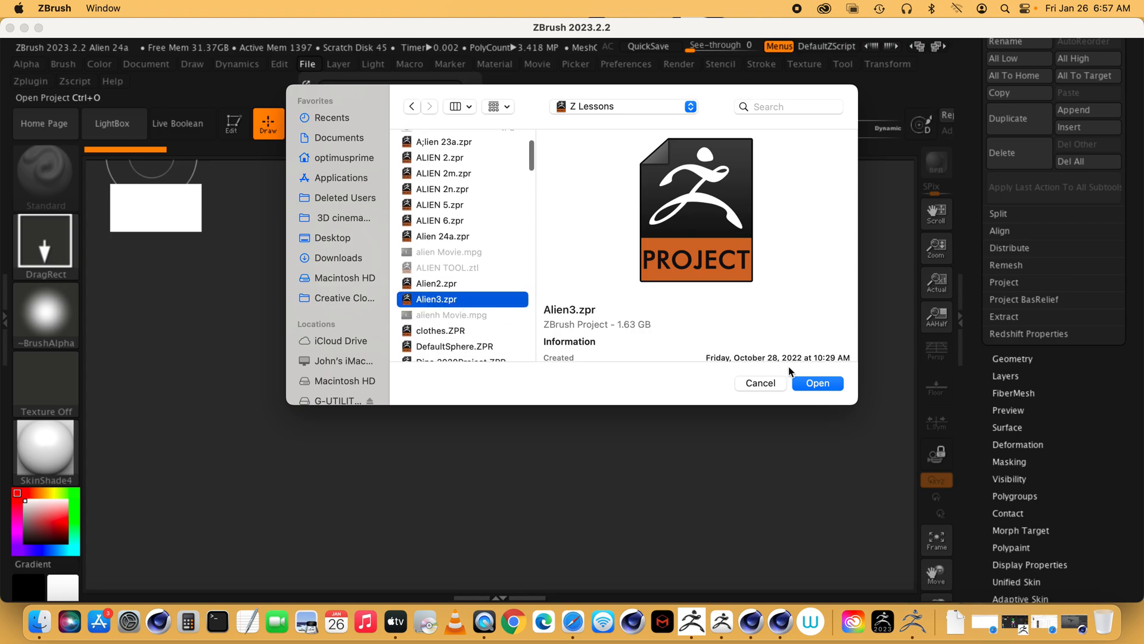
click(427, 285)
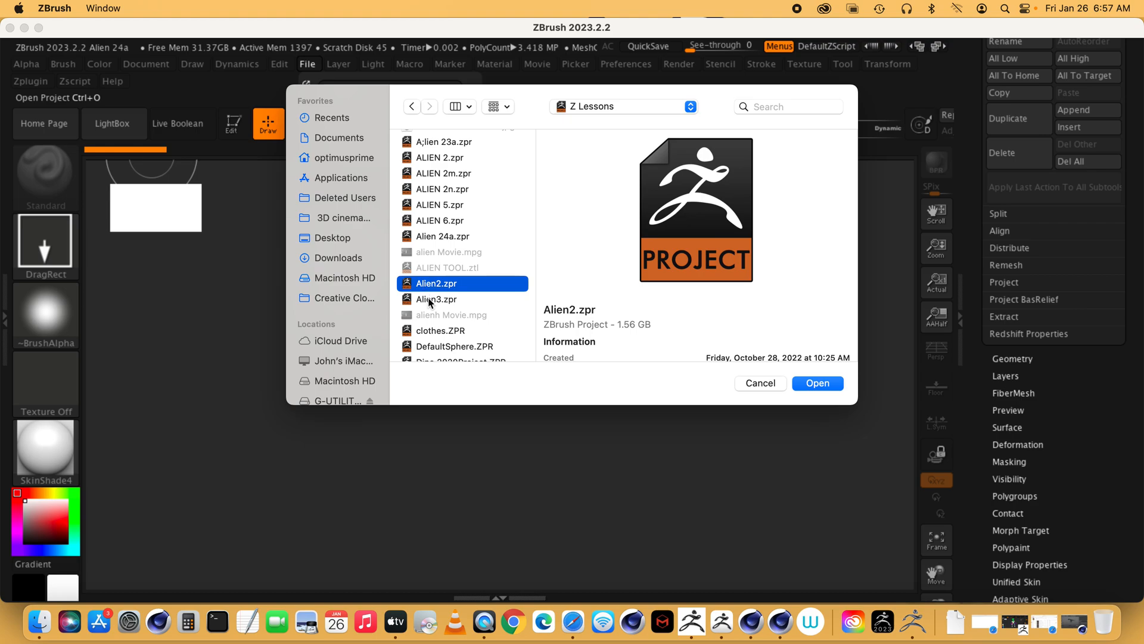
click(430, 300)
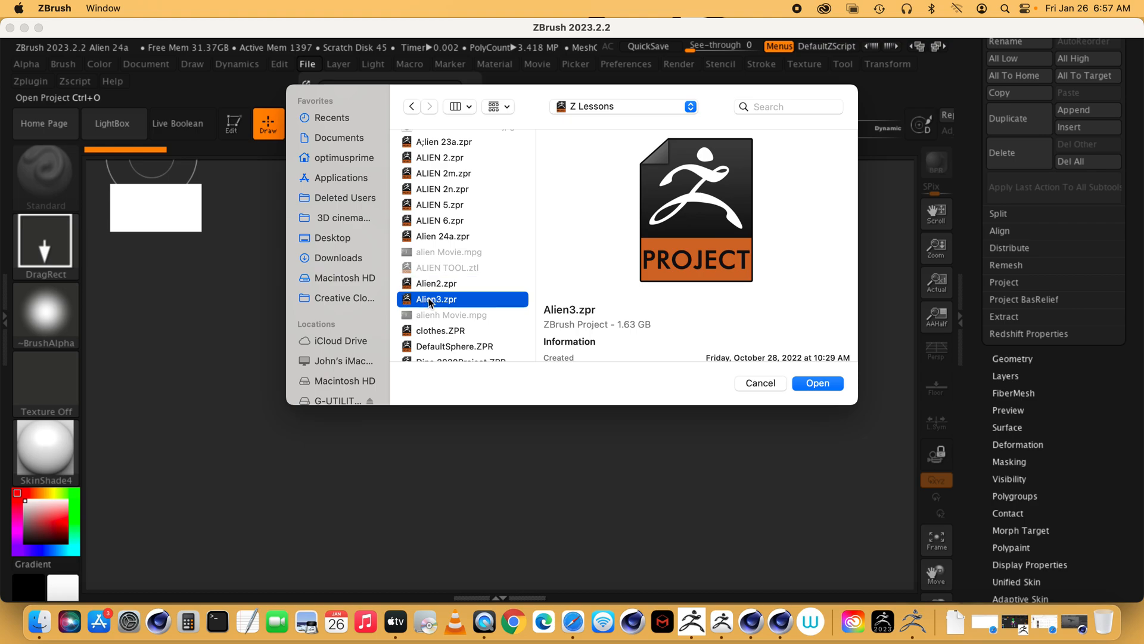
click(440, 234)
click(438, 221)
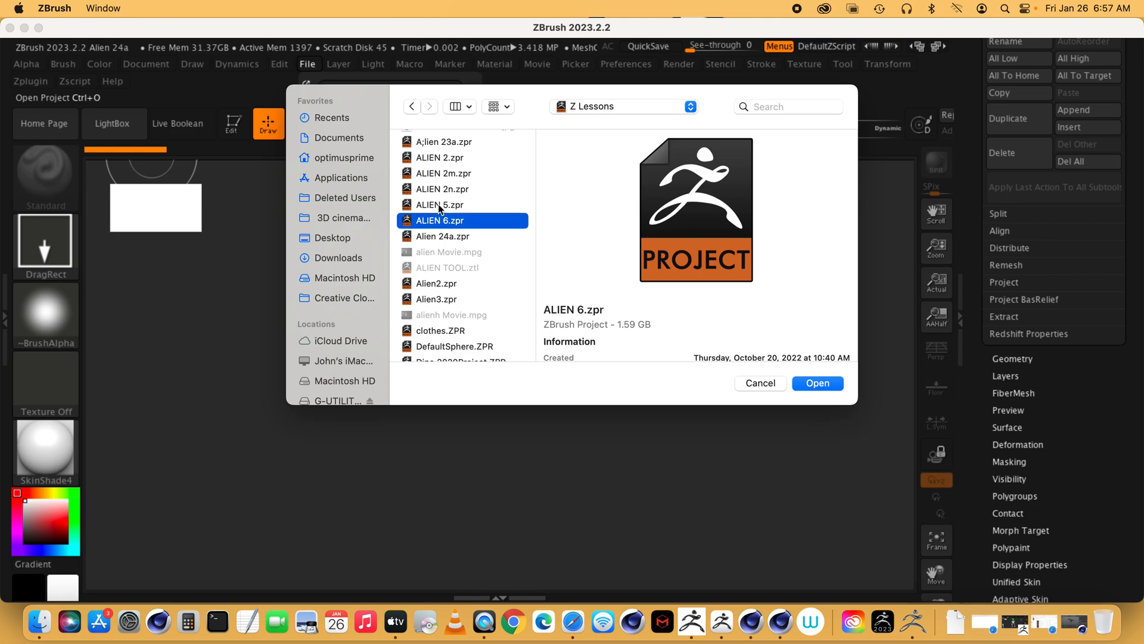
click(439, 206)
click(441, 190)
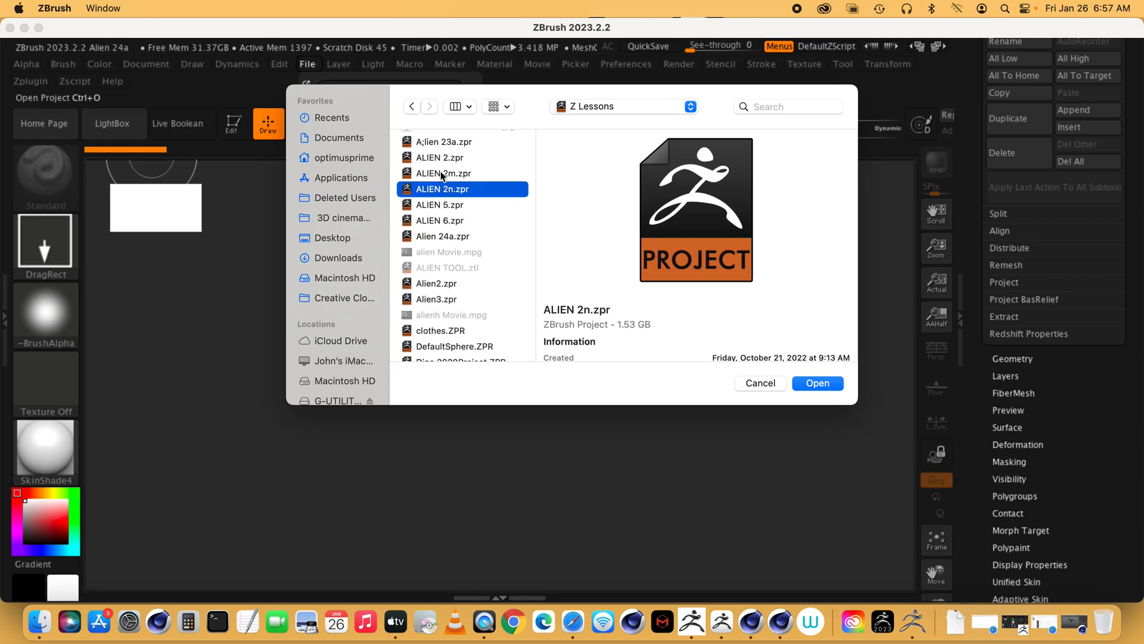
click(442, 174)
click(439, 158)
click(441, 146)
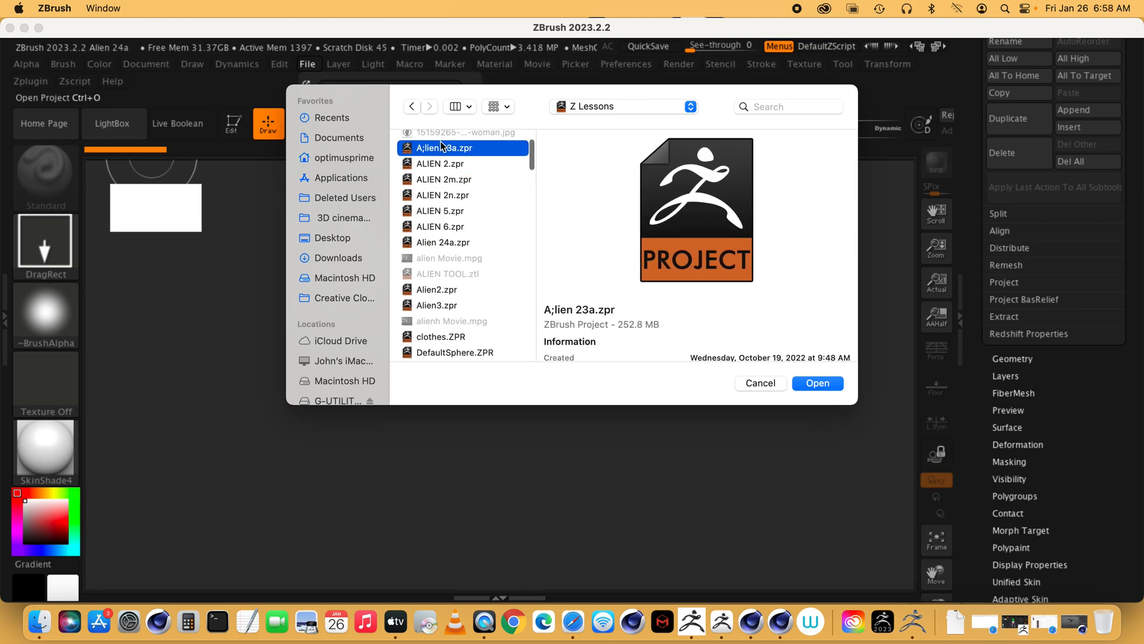
Compare the details of Alien3.zpr, clothes.ZPR, Alien2.zpr, Alien 24a.zpr and ALIEN 6.zpr in the Z Lessons folder.
click(430, 304)
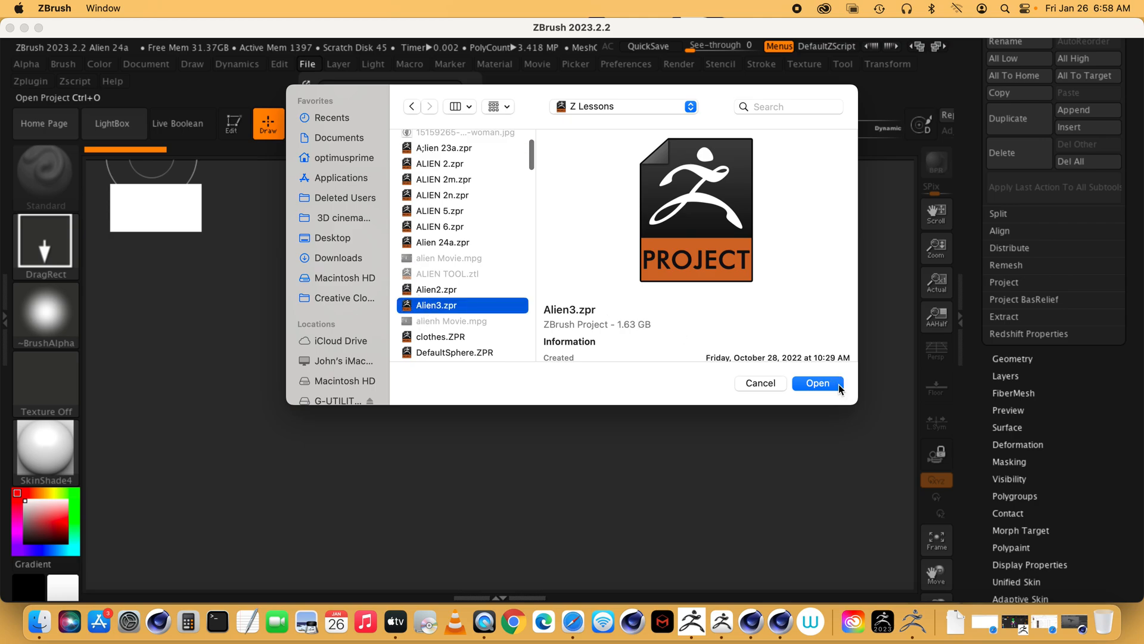
scroll(456, 341, down, 3)
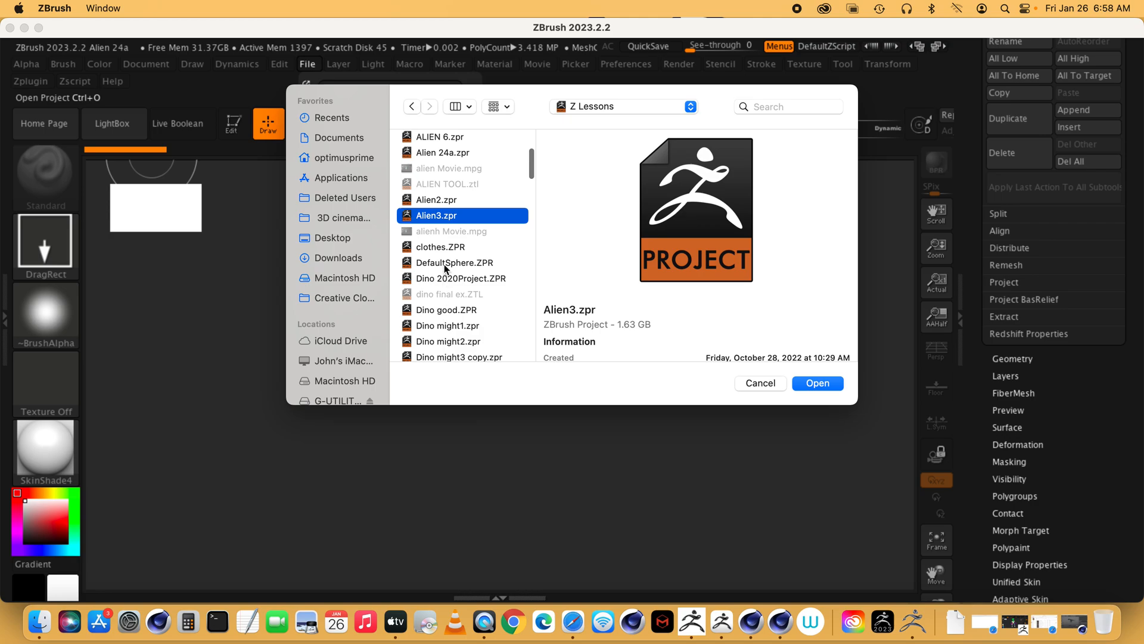
click(441, 248)
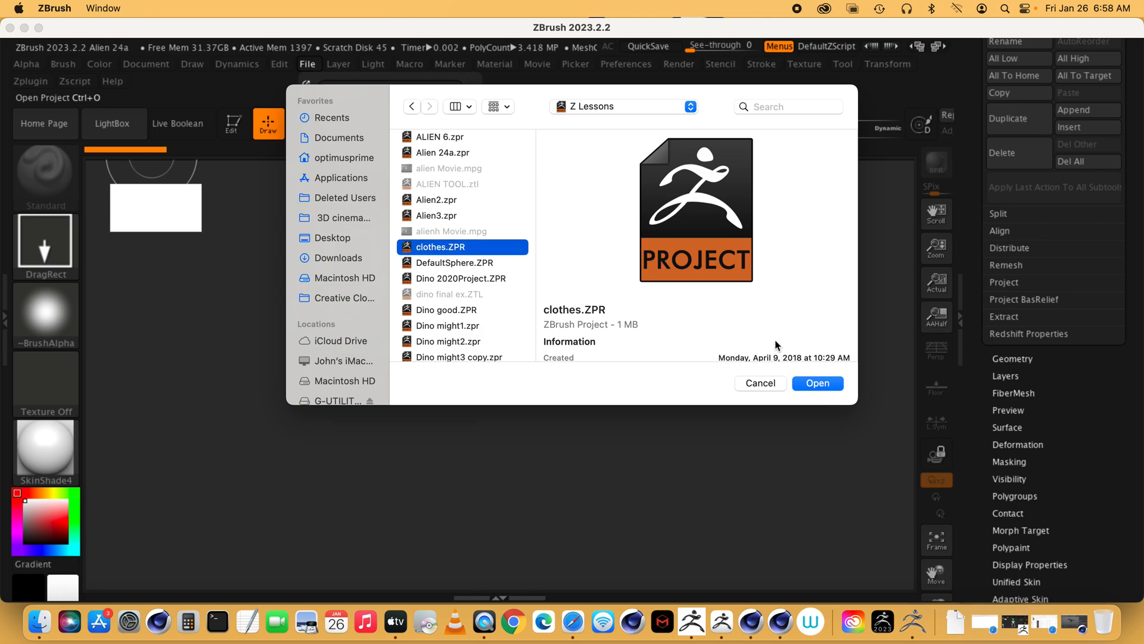
scroll(464, 263, up, 4)
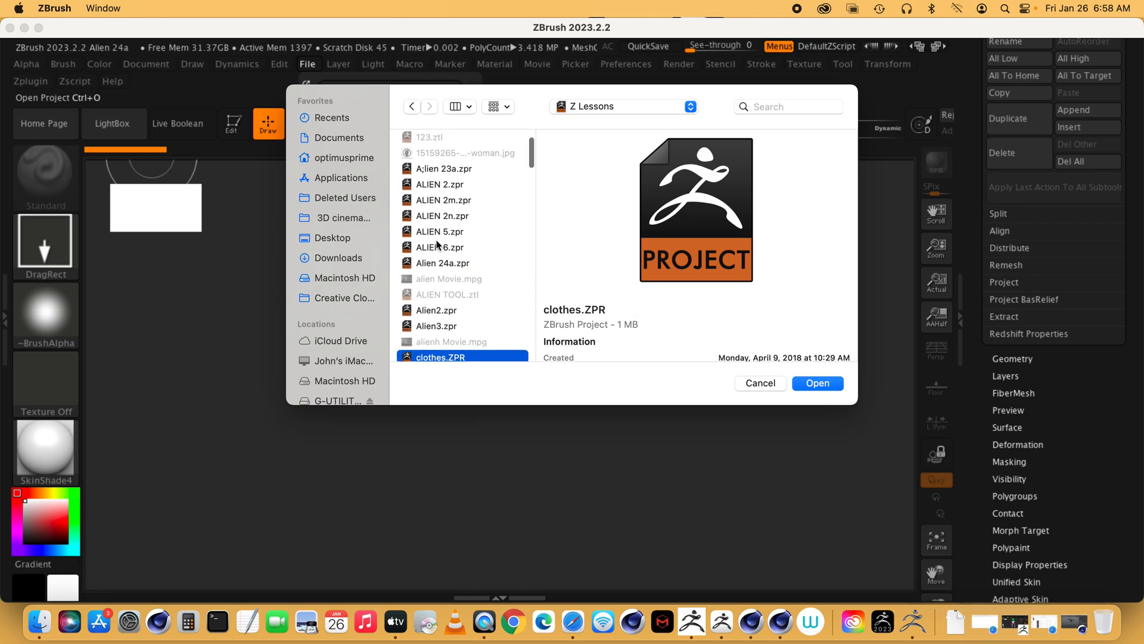
click(437, 328)
click(437, 310)
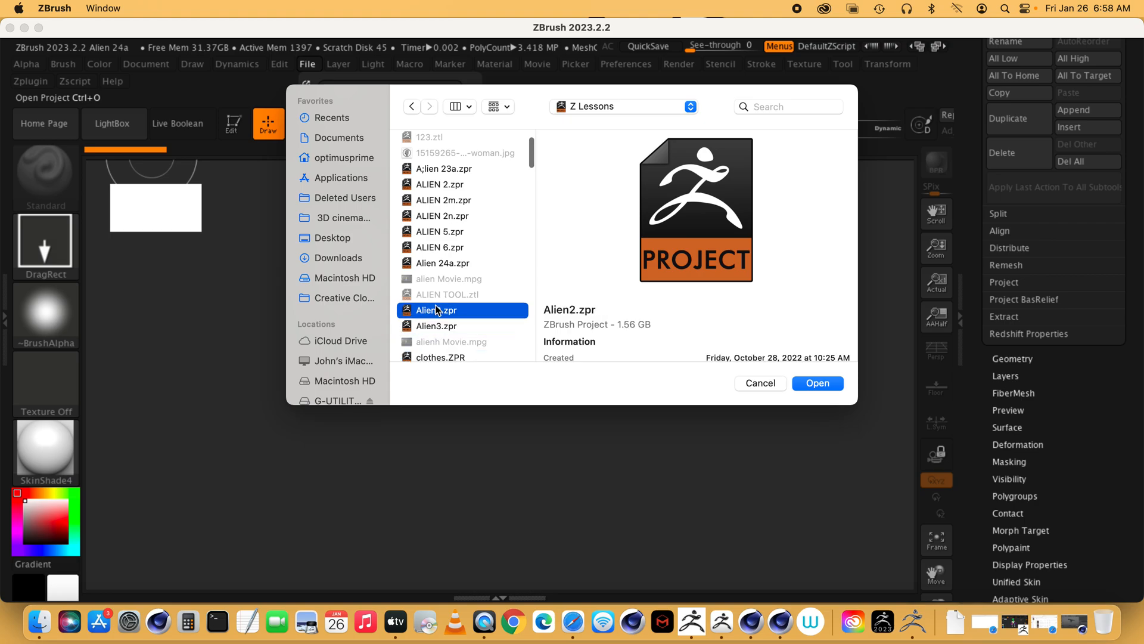
click(435, 263)
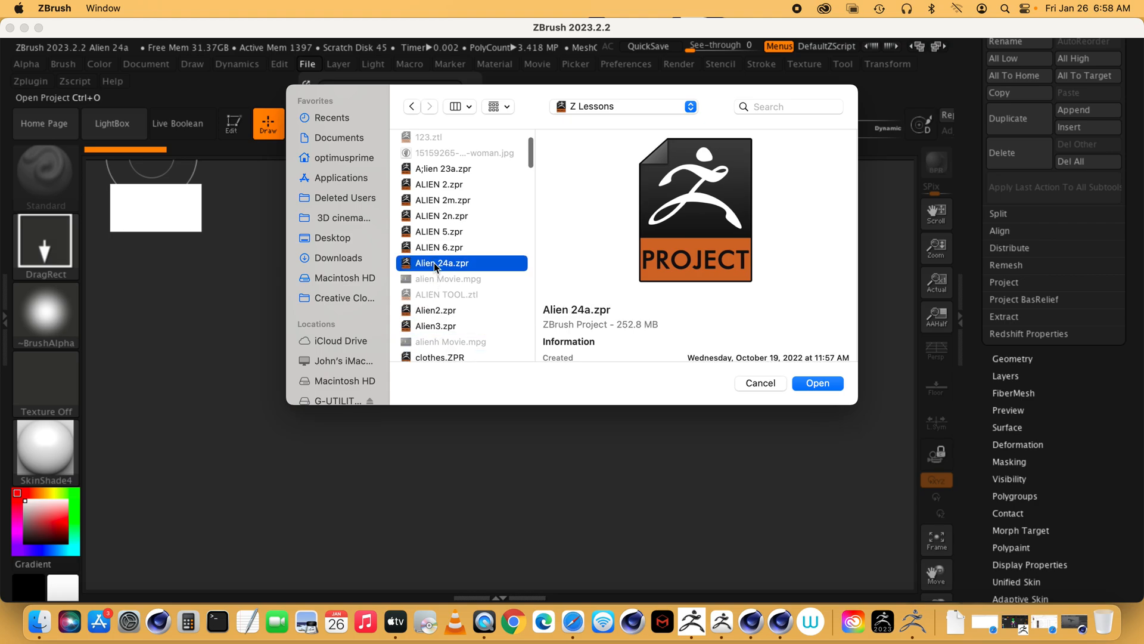
click(430, 248)
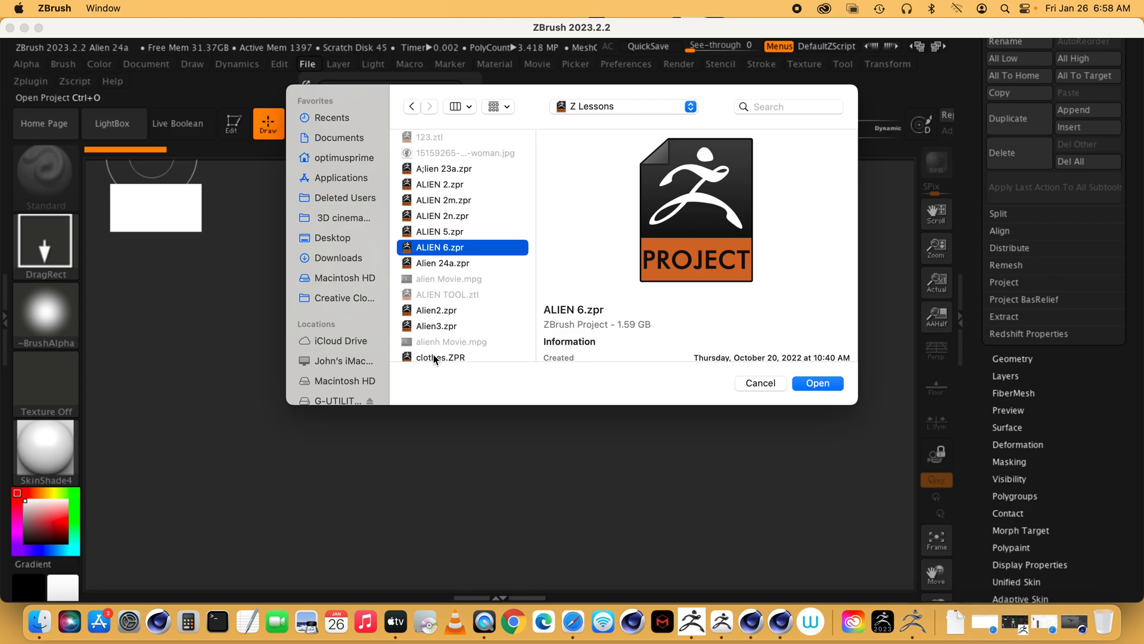
click(434, 356)
Check the earlier entries in the Z Lessons folder, including ALIEN 2.zpr, 123.ZPR, 1dino.ZPR and ALIEN 5.zpr.
scroll(433, 257, up, 3)
click(433, 250)
click(437, 218)
click(435, 204)
scroll(435, 205, up, 3)
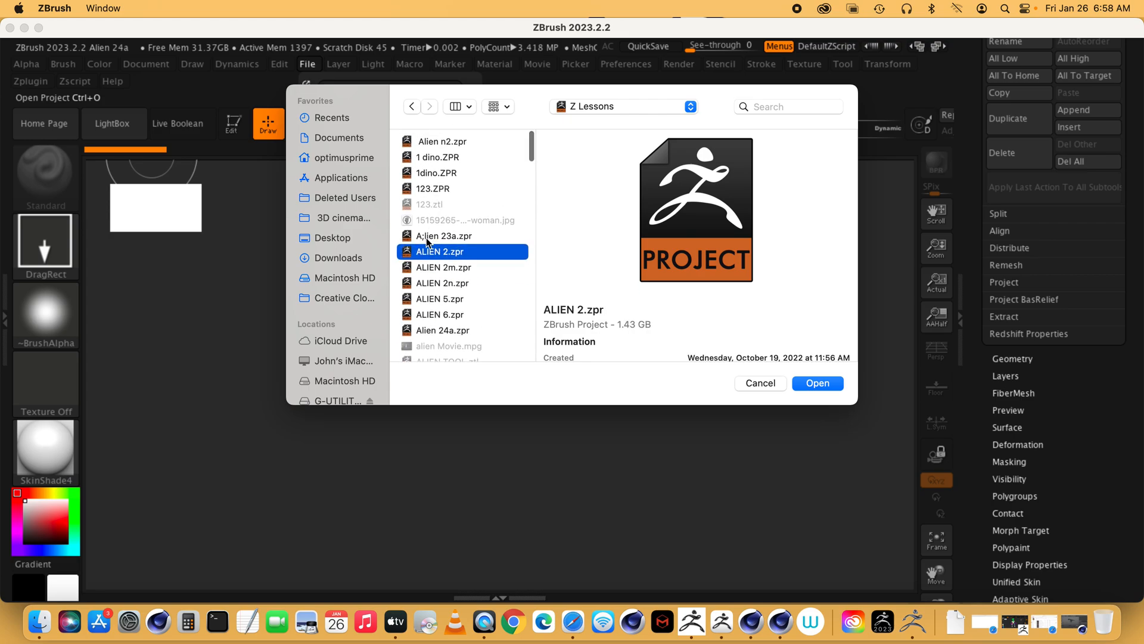
click(427, 238)
click(428, 190)
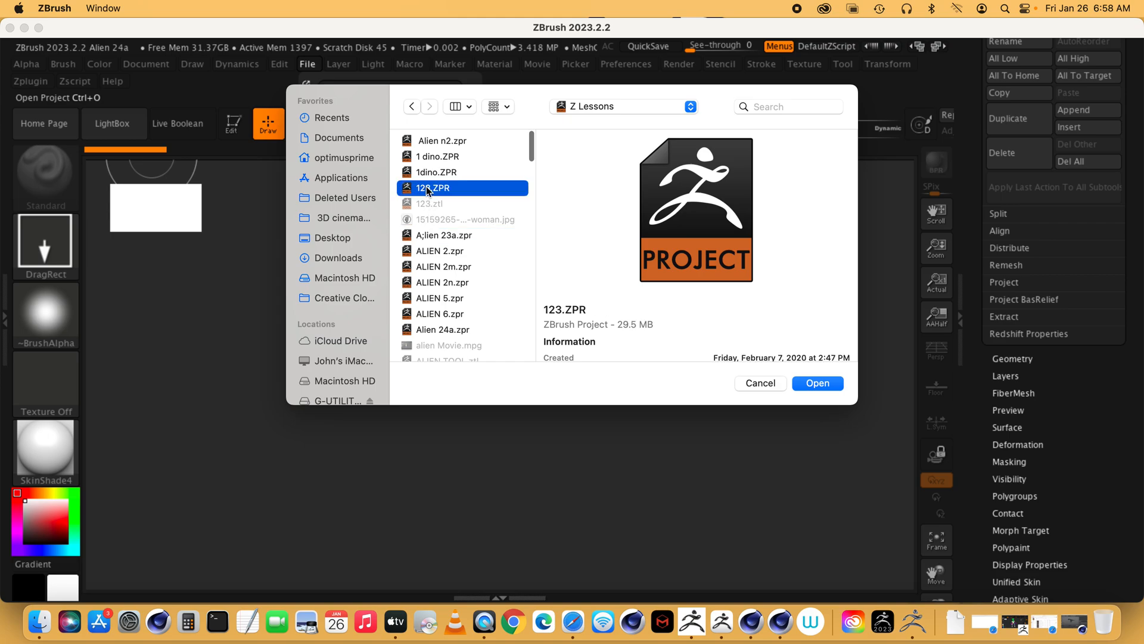
click(428, 173)
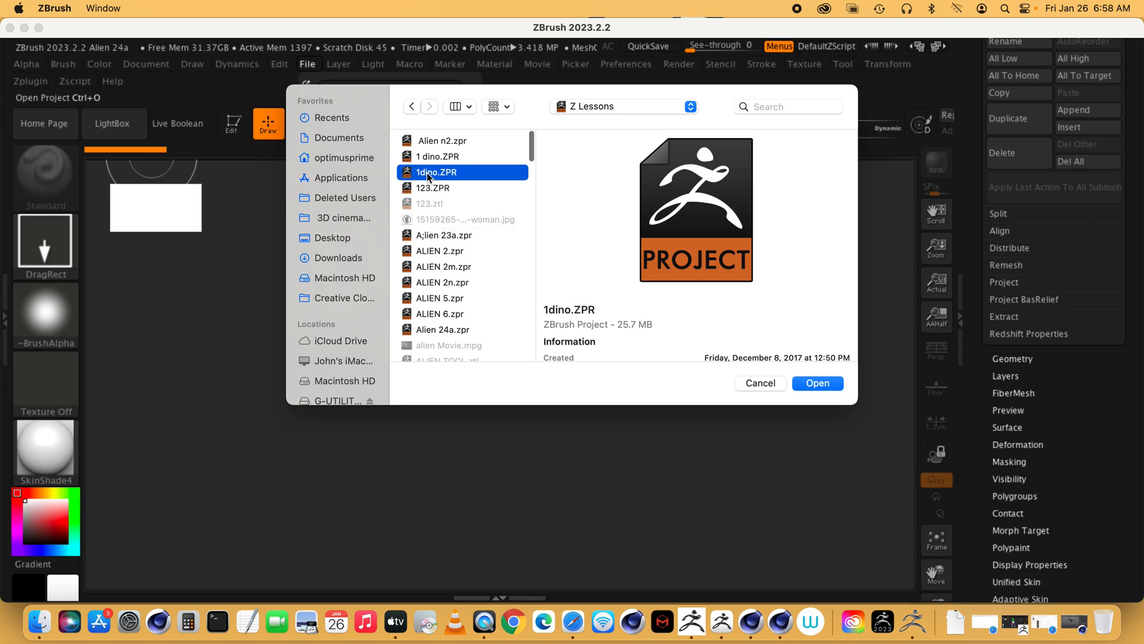
click(428, 297)
Open the Alien3.zpr project from the Z Lessons folder.
scroll(427, 295, down, 1)
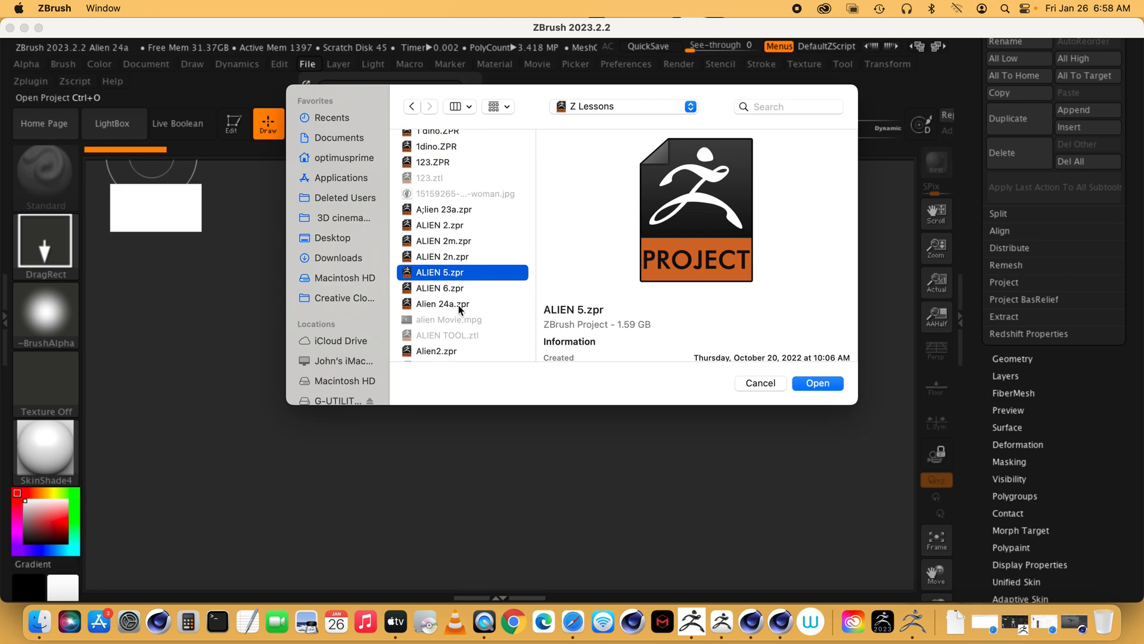
scroll(459, 305, down, 3)
click(438, 292)
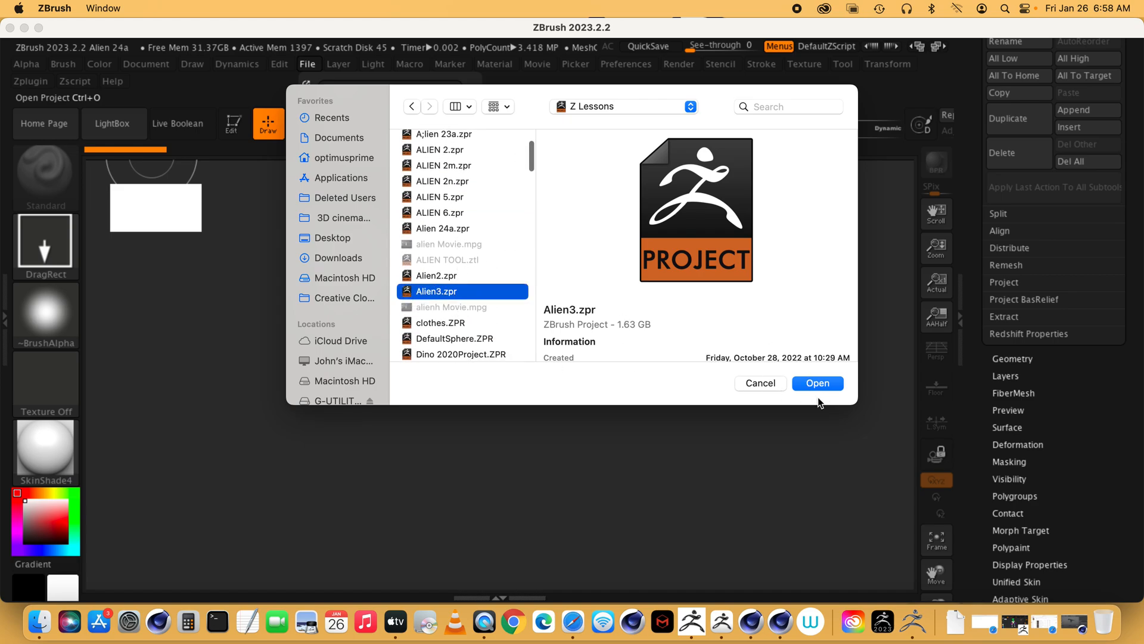
click(820, 383)
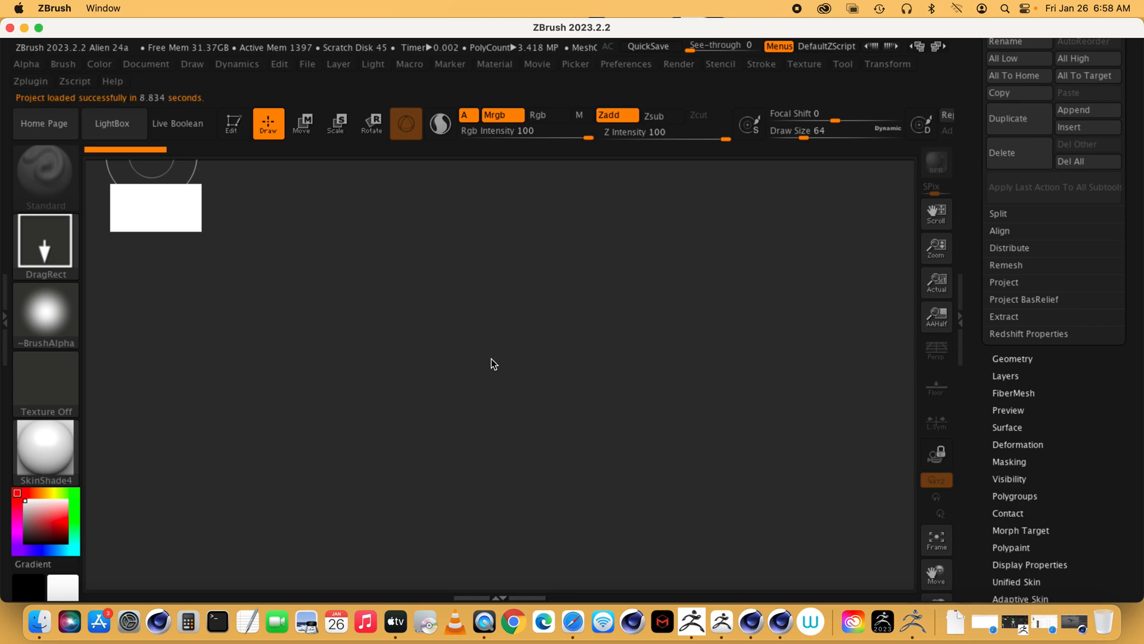
Undo the small alien copy drawn beside the main model and clear the canvas.
drag(764, 400, 733, 396)
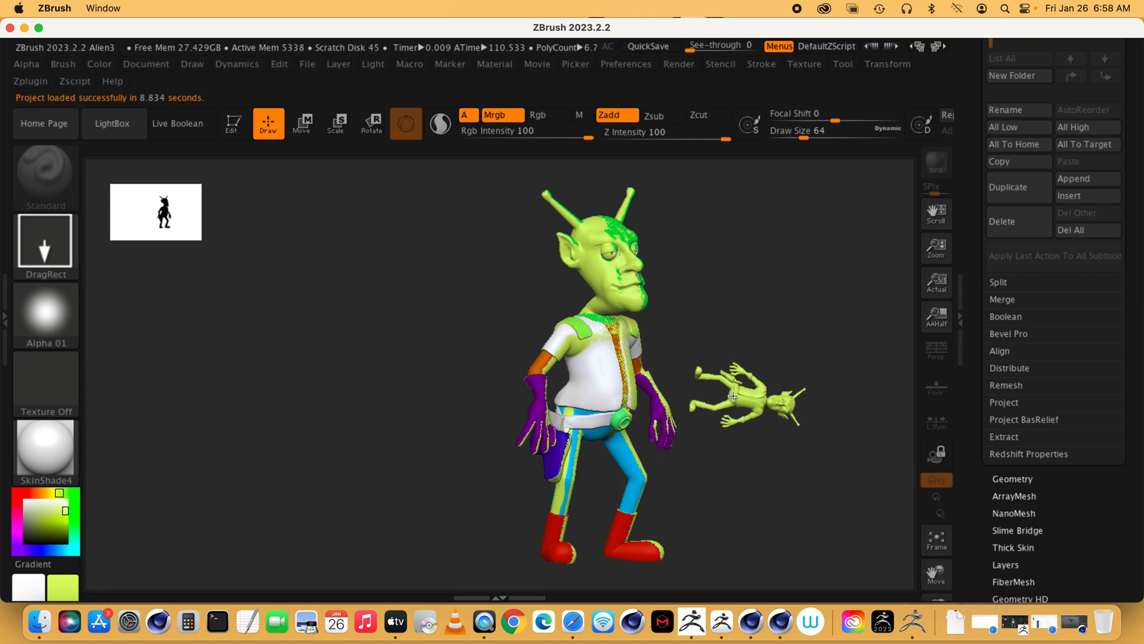
key(ctrl+z)
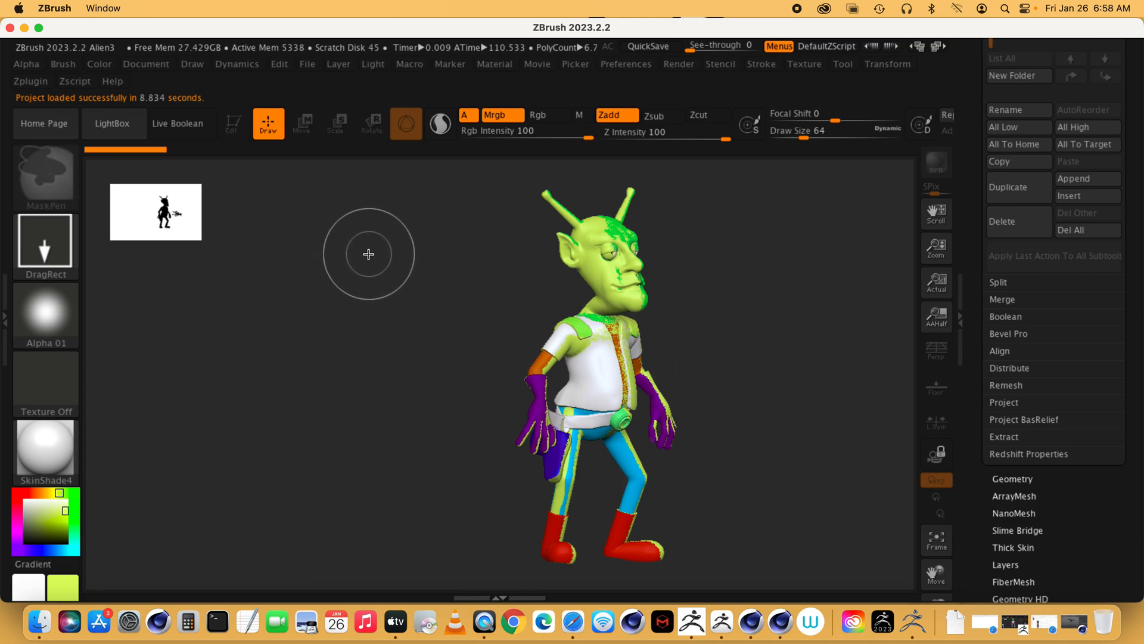
key(ctrl+n)
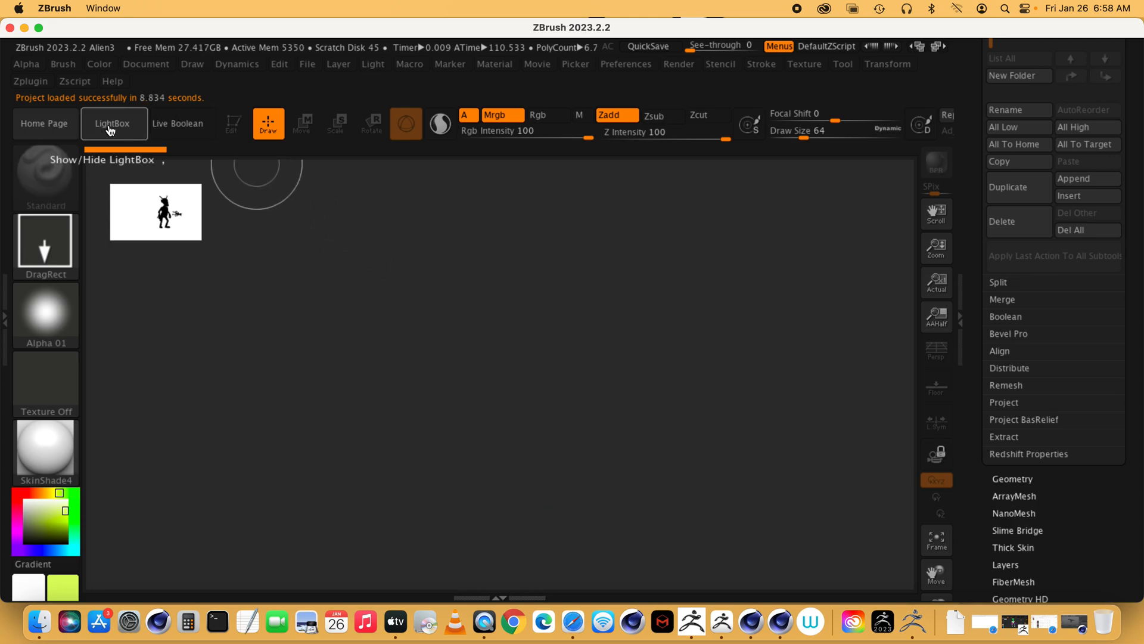
click(308, 65)
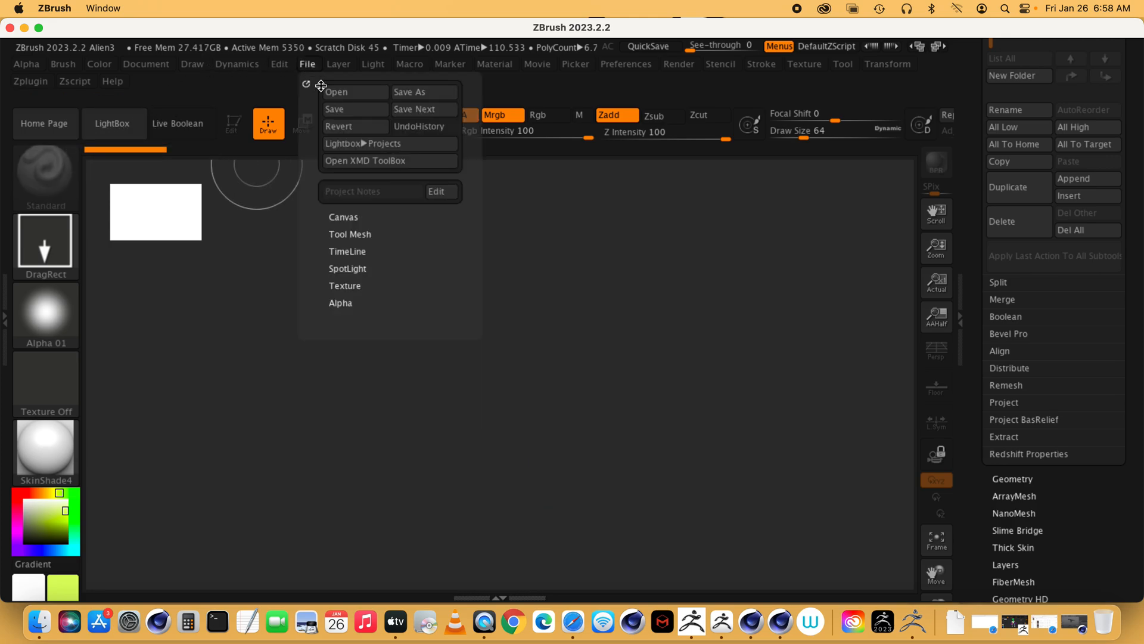
click(338, 93)
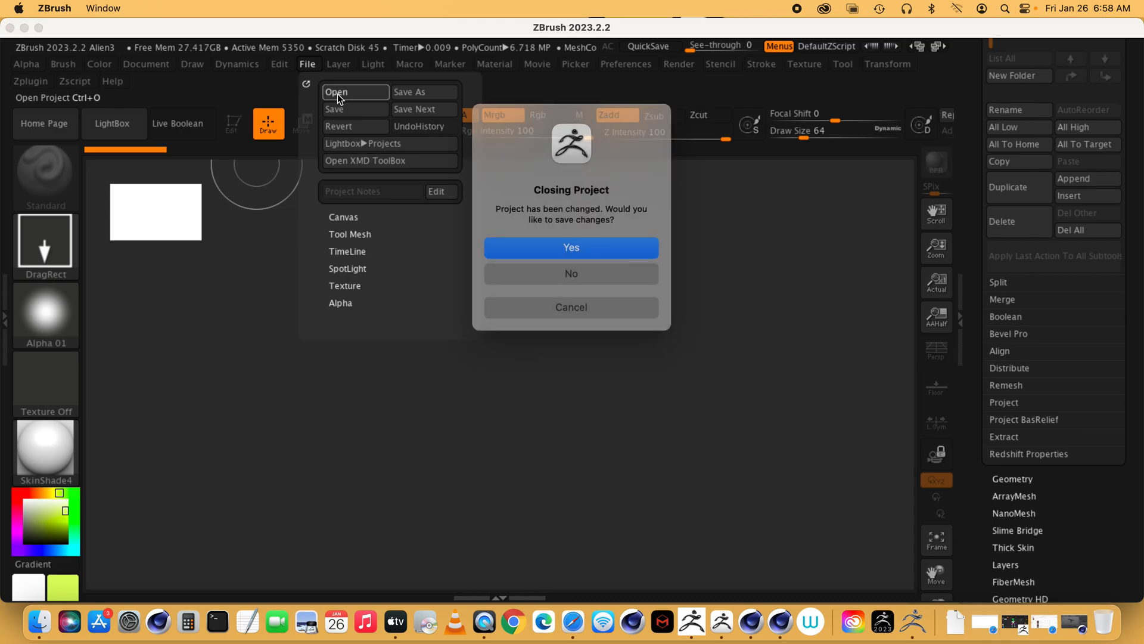
click(556, 306)
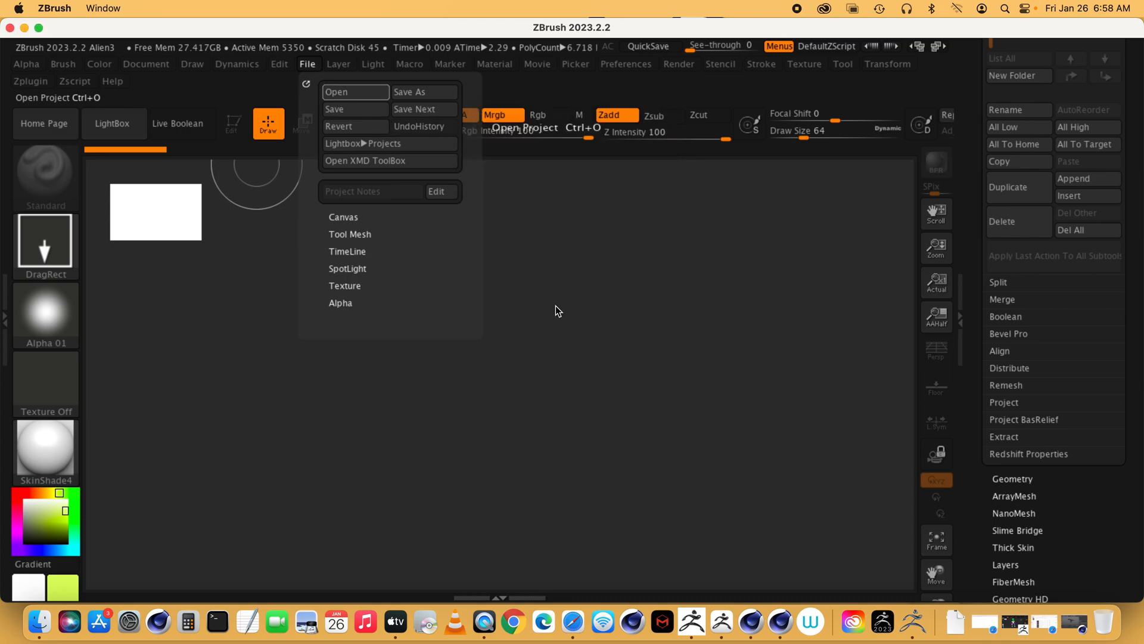
Switch to the ZBrush 2022.0.5 session and expand the Subtool list of its green alien.
click(692, 623)
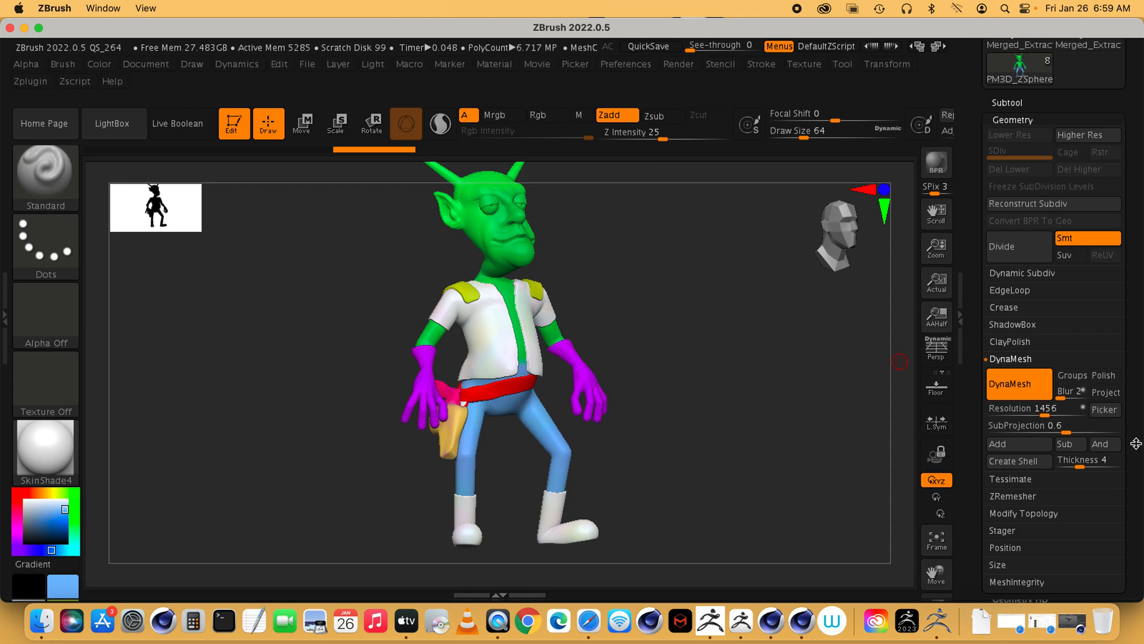
scroll(1136, 443, down, 4)
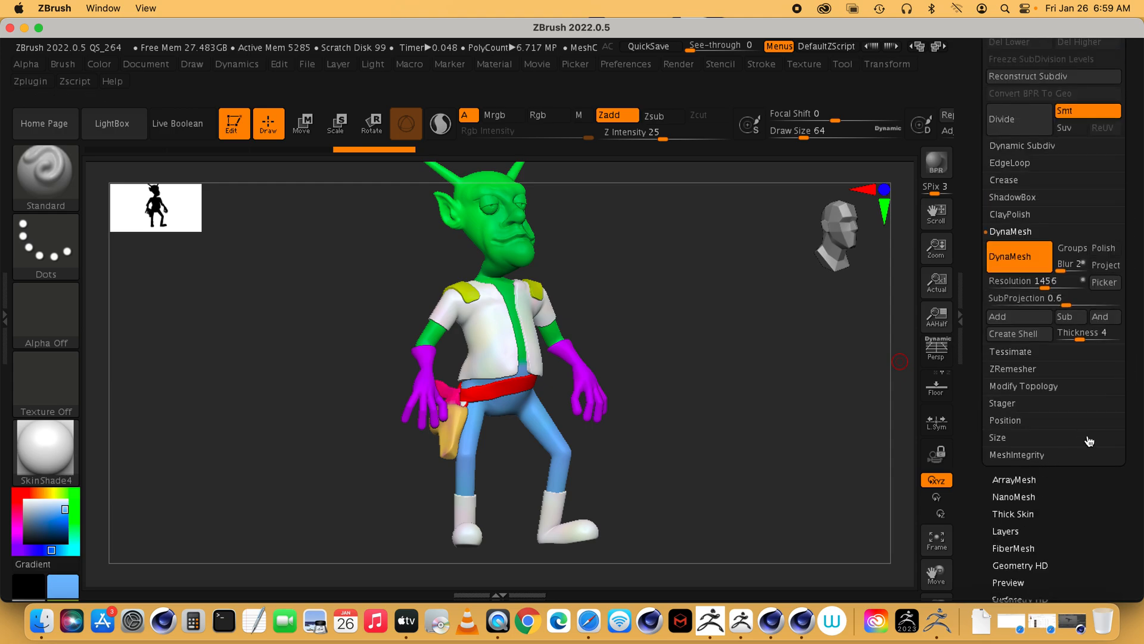
scroll(1130, 206, up, 6)
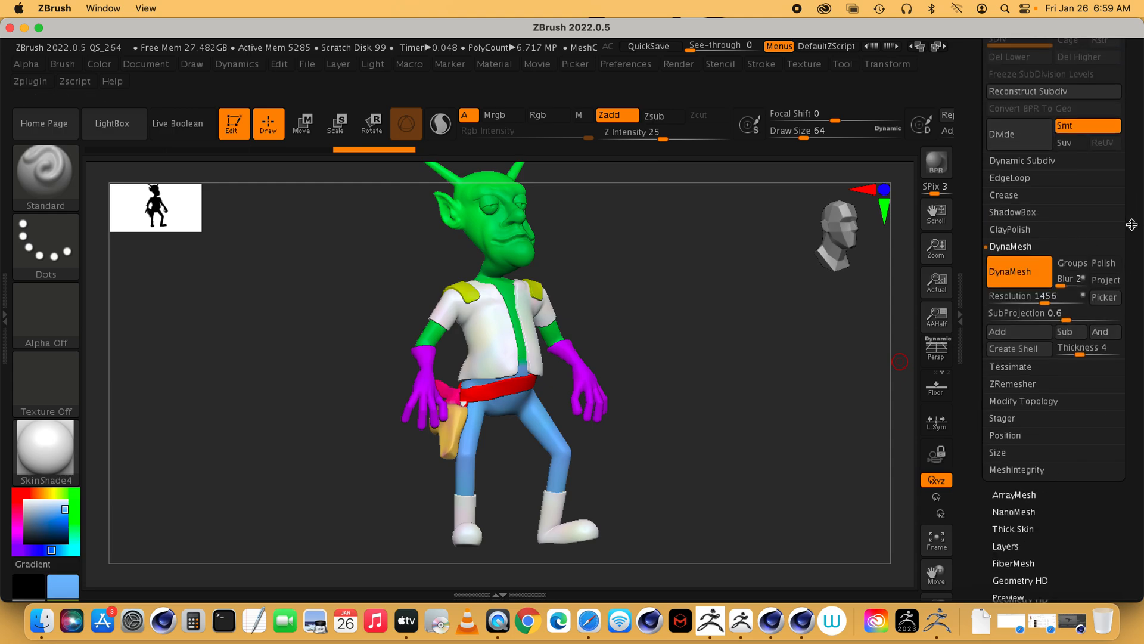
scroll(1130, 304, up, 2)
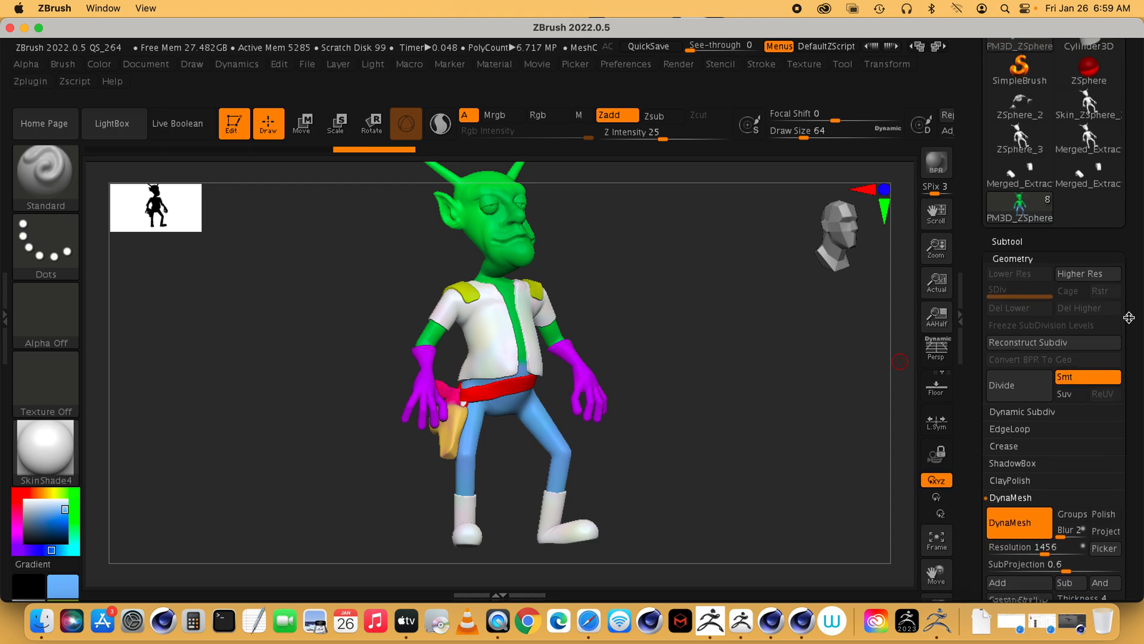
click(1011, 239)
Examine the alien's individual subtool previews and turn the model to a more frontal view.
mouse_move(1023, 324)
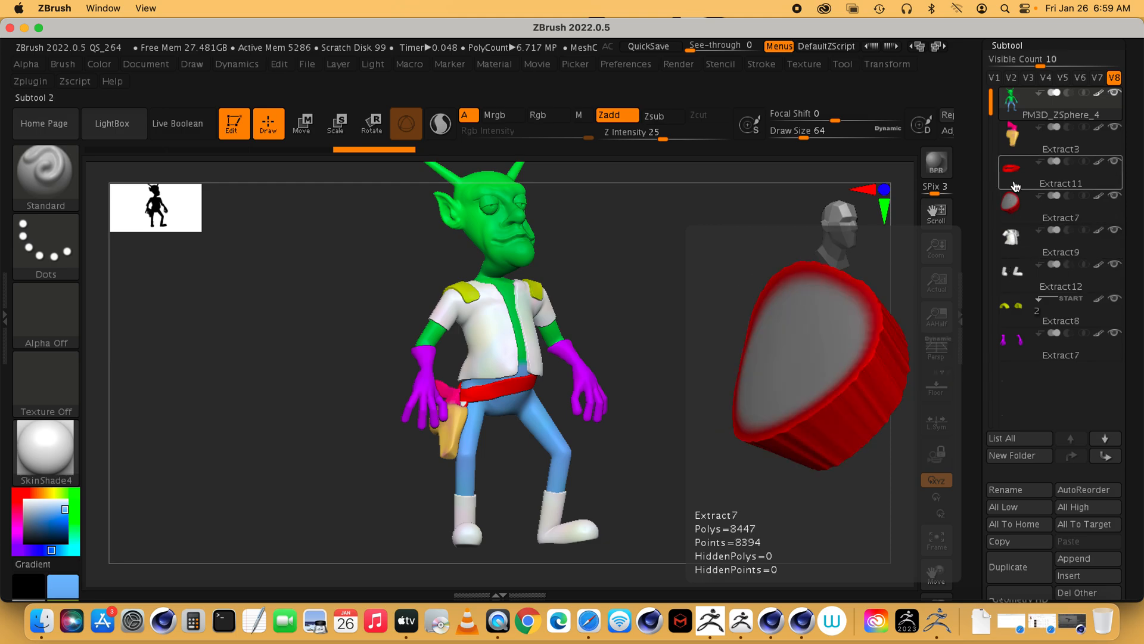
mouse_move(1016, 109)
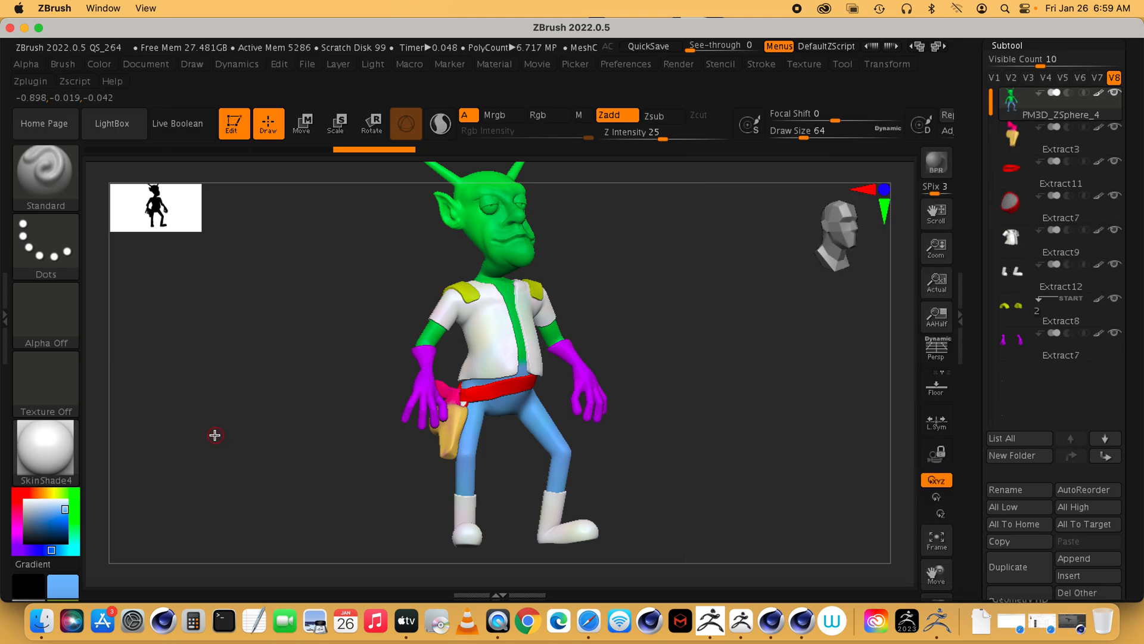
drag(751, 375, 734, 403)
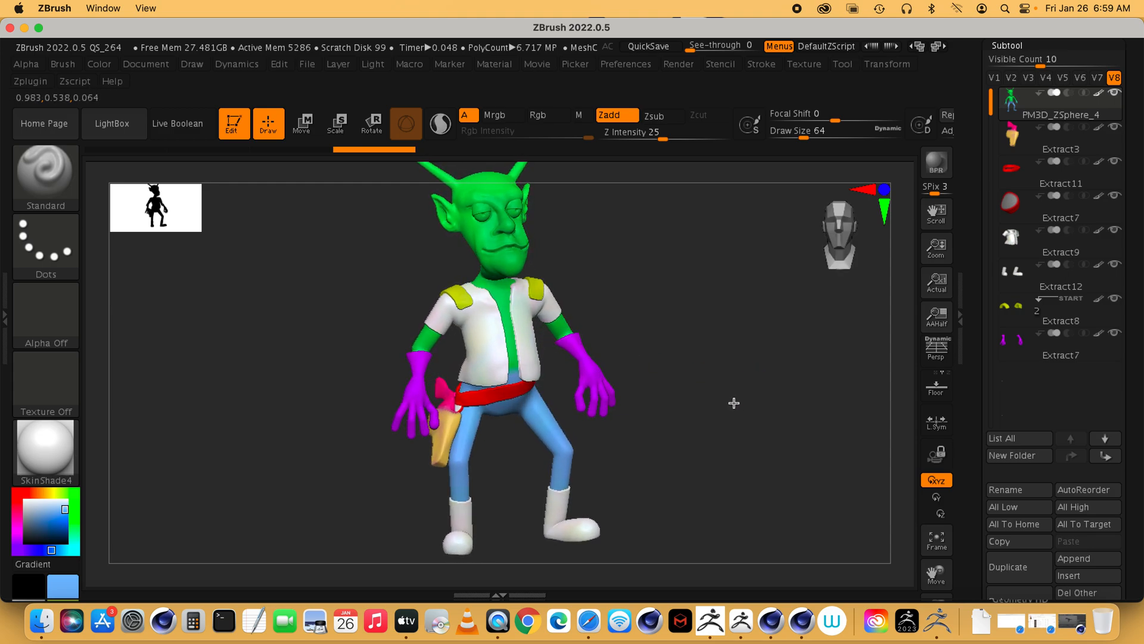
Save the project to the Desktop as Good Alien 2024.zpr.
click(319, 66)
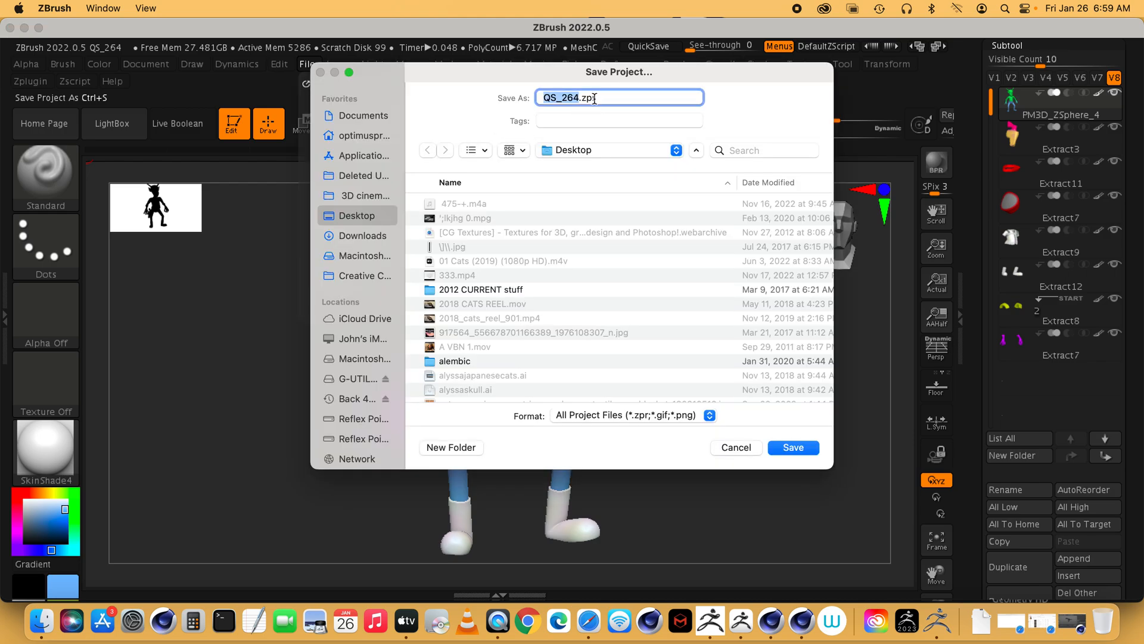
click(562, 98)
drag(579, 99, 489, 96)
text(Good Alien 202)
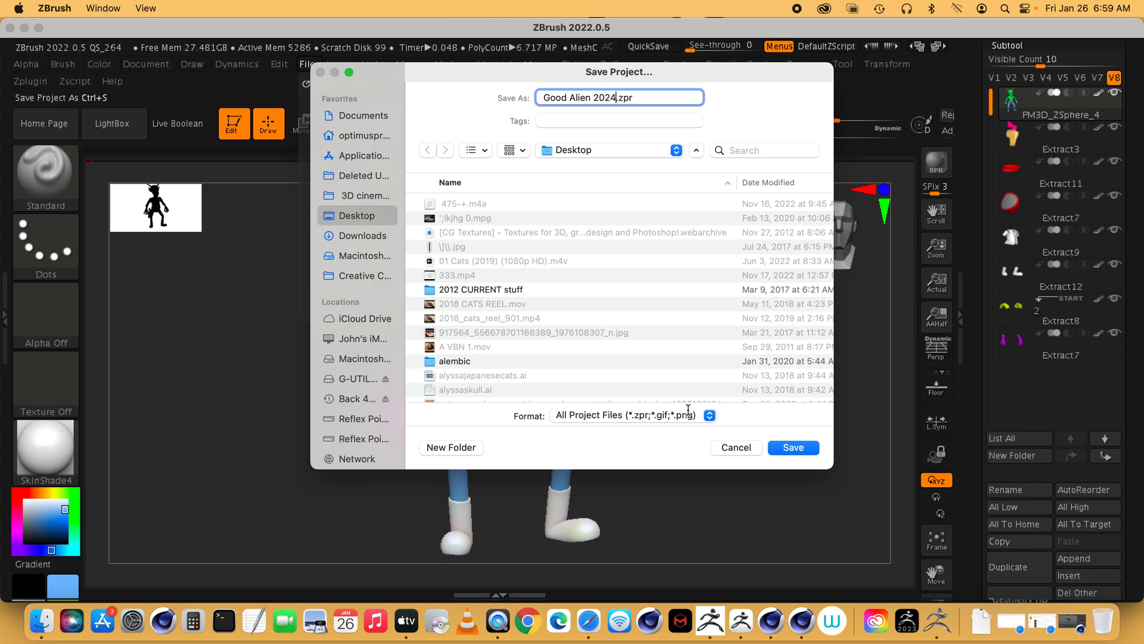
click(788, 448)
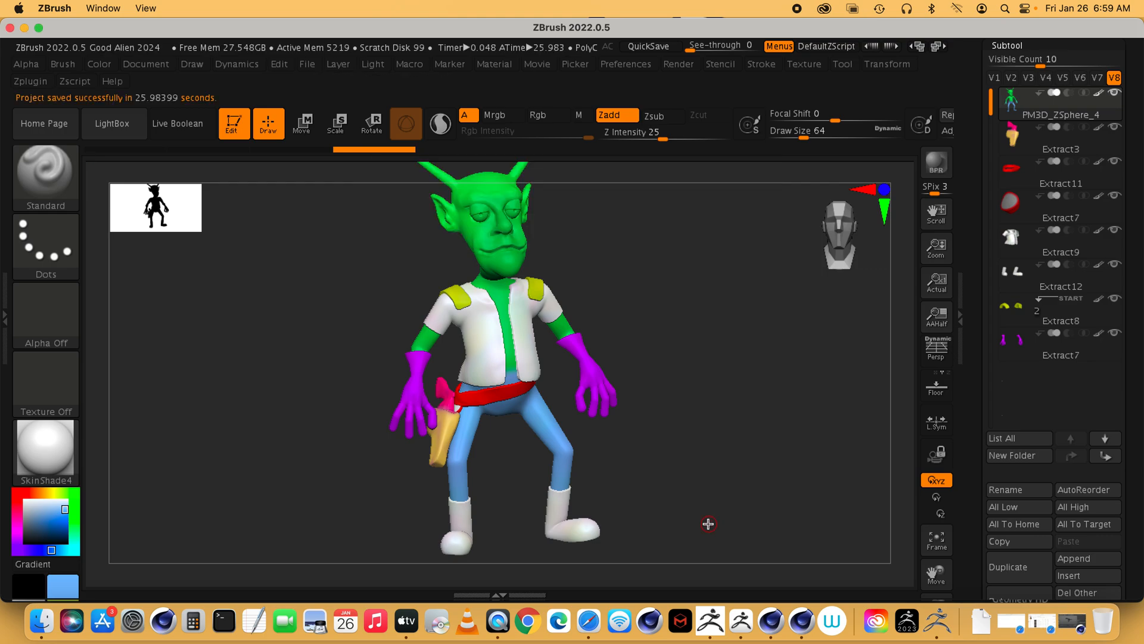
Switch to the ZBrush 2023.2.2 session and open Good Alien 2024.zpr from the Desktop, discarding changes to the current project.
click(735, 621)
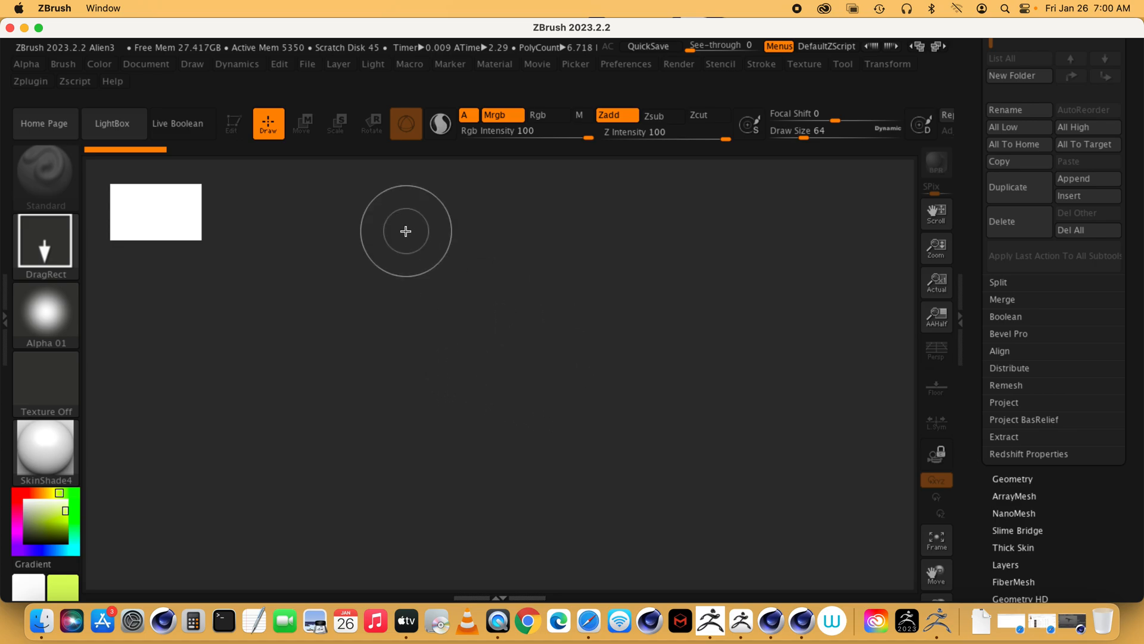
click(307, 66)
click(335, 93)
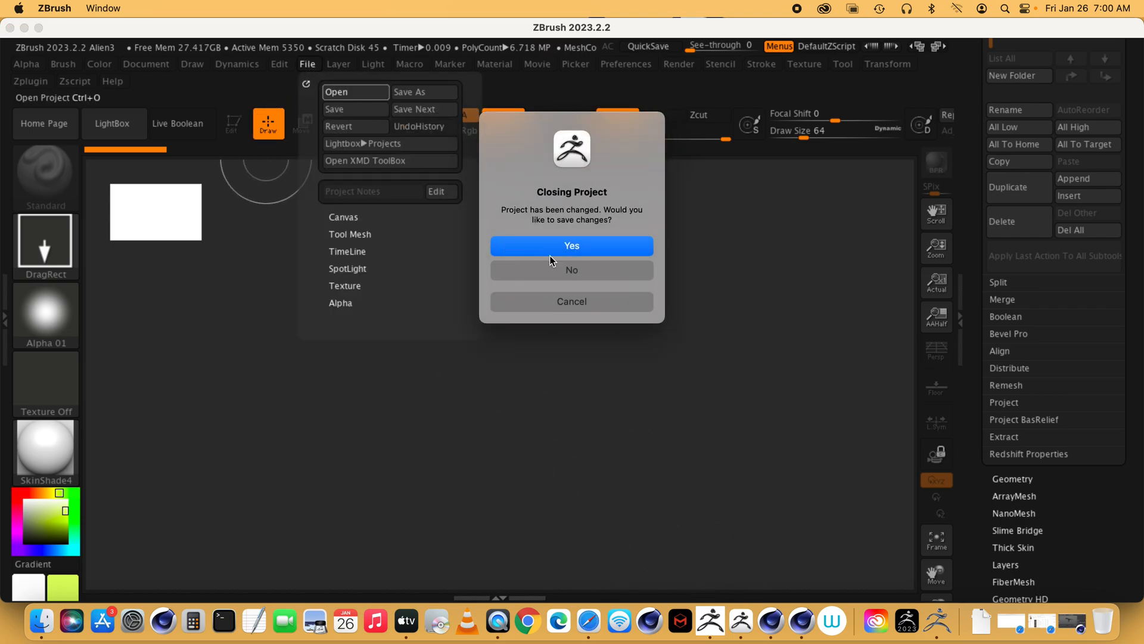
click(560, 272)
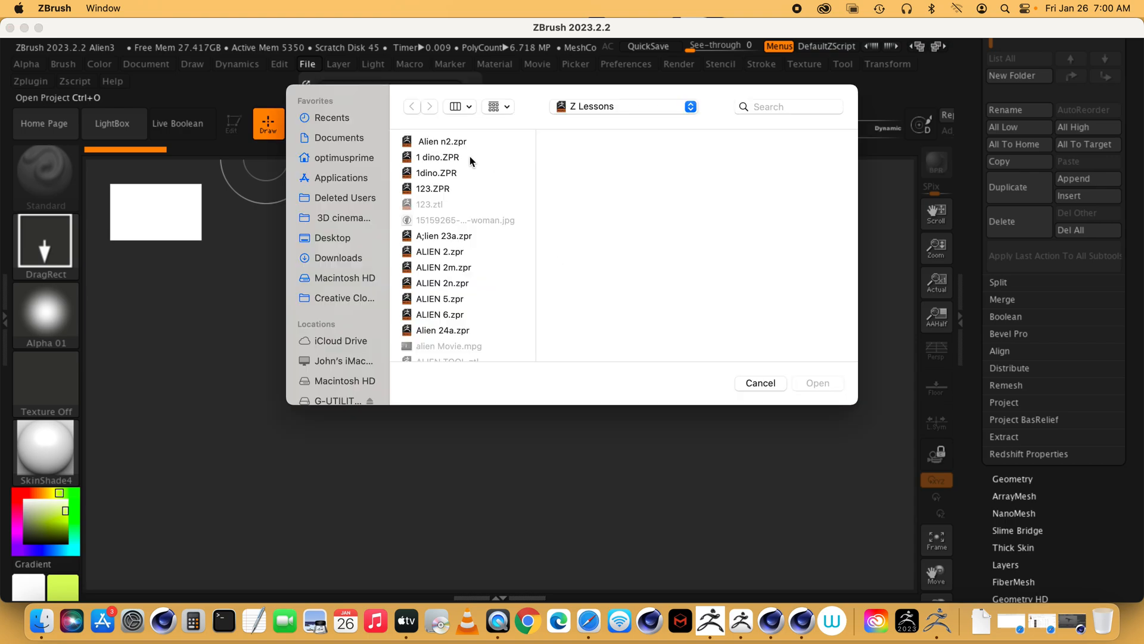
click(329, 238)
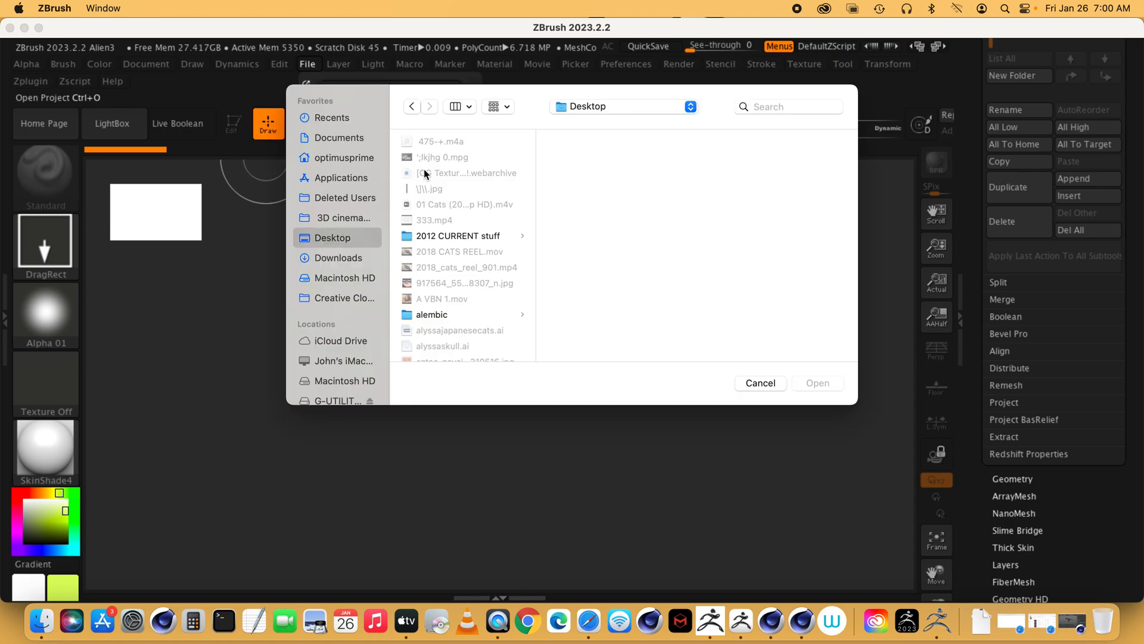
click(506, 106)
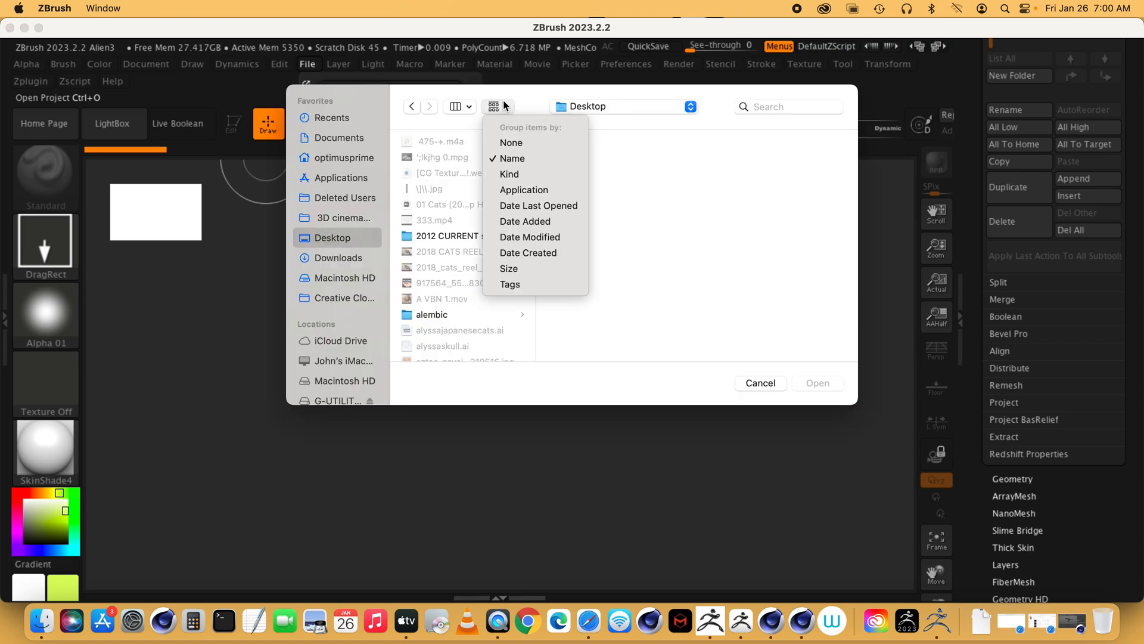
click(506, 214)
click(456, 161)
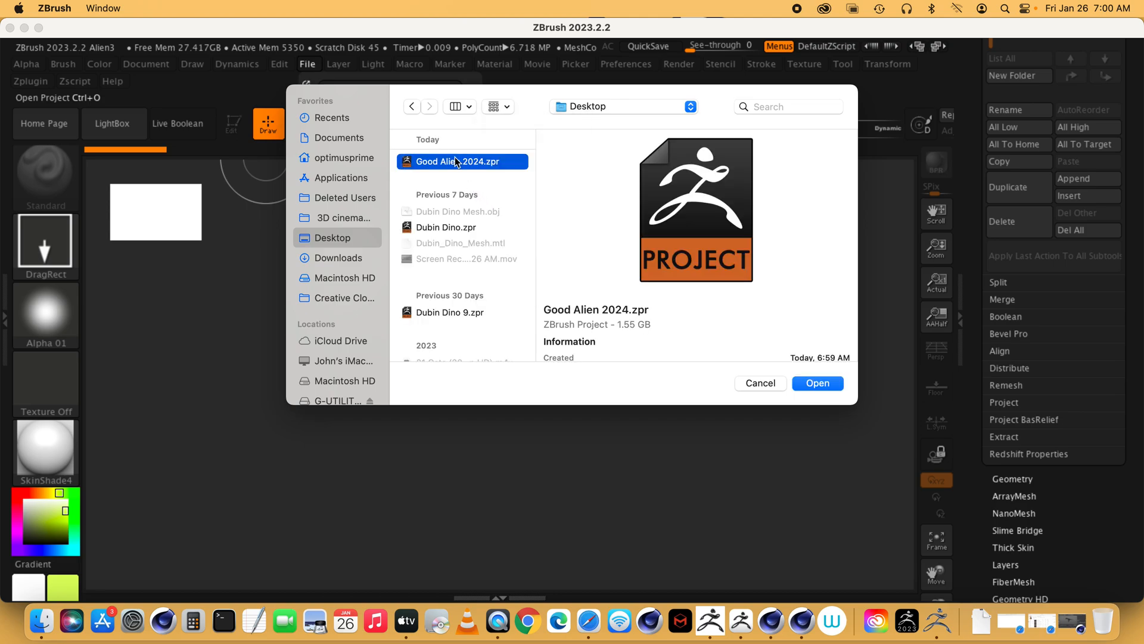
click(804, 382)
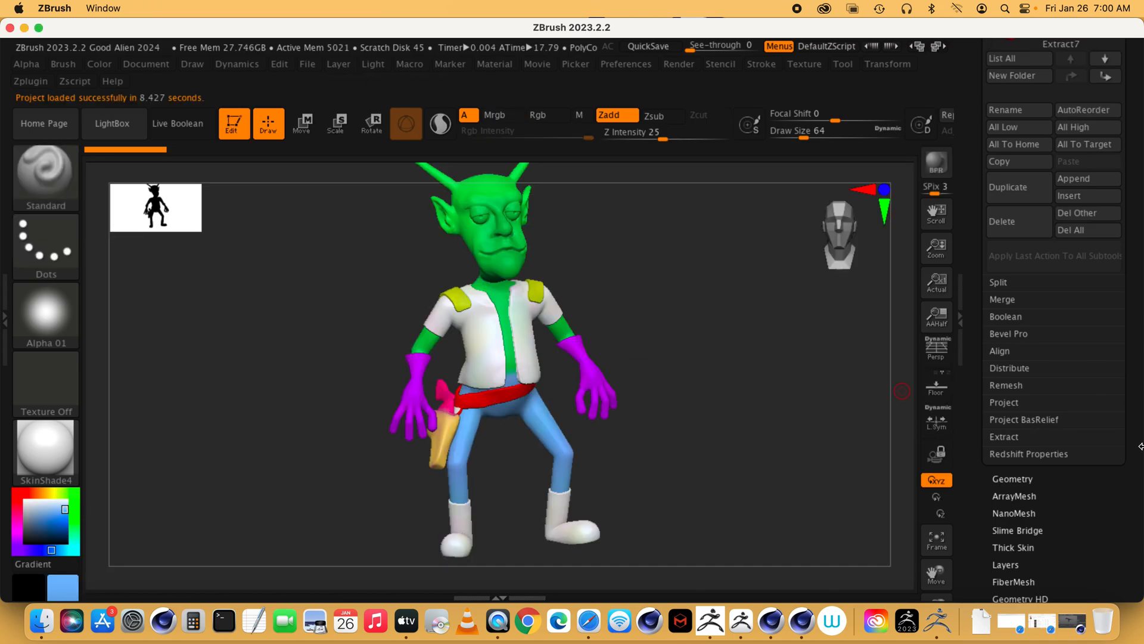
Examine the alien's Subtool list, step through its parts back to the body, and view the whole figure.
scroll(1133, 439, down, 2)
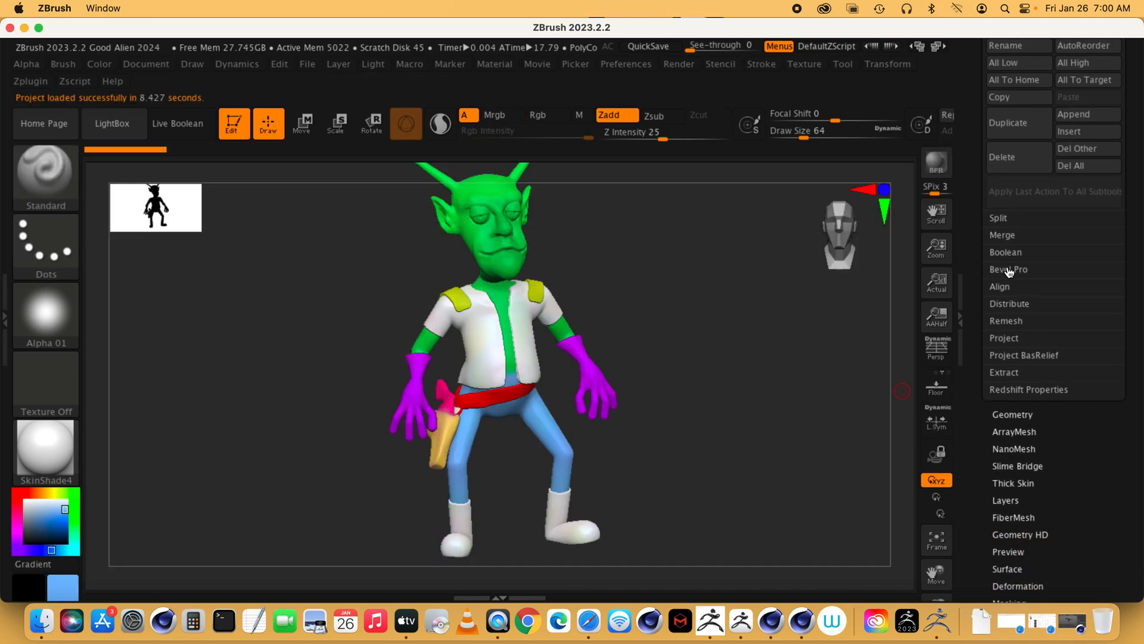
scroll(1137, 206, up, 10)
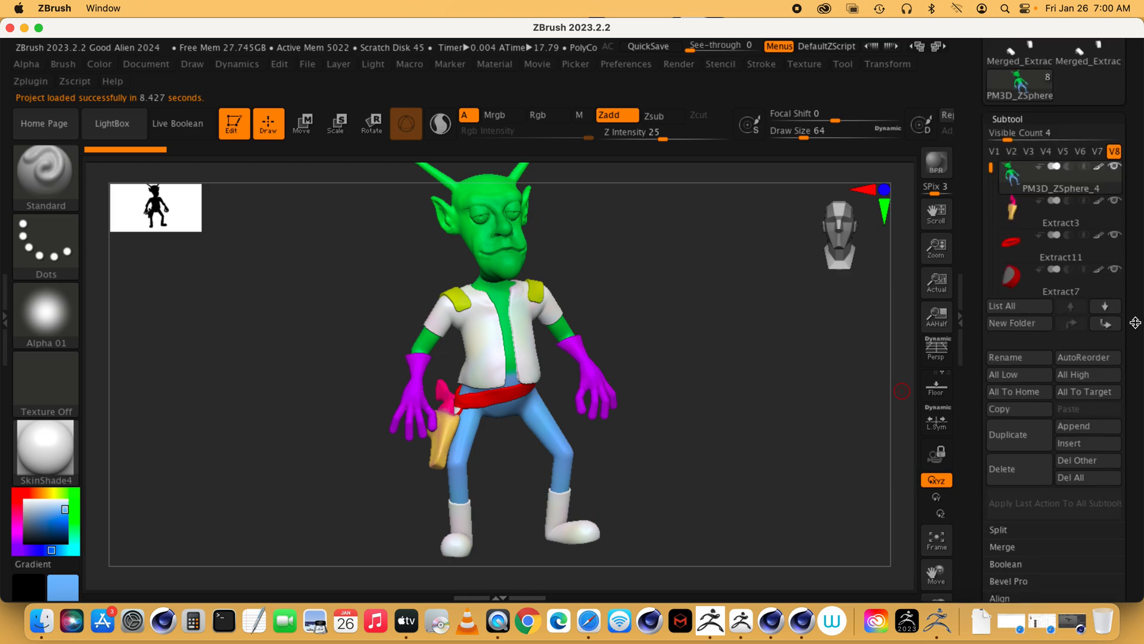
scroll(1135, 407, down, 8)
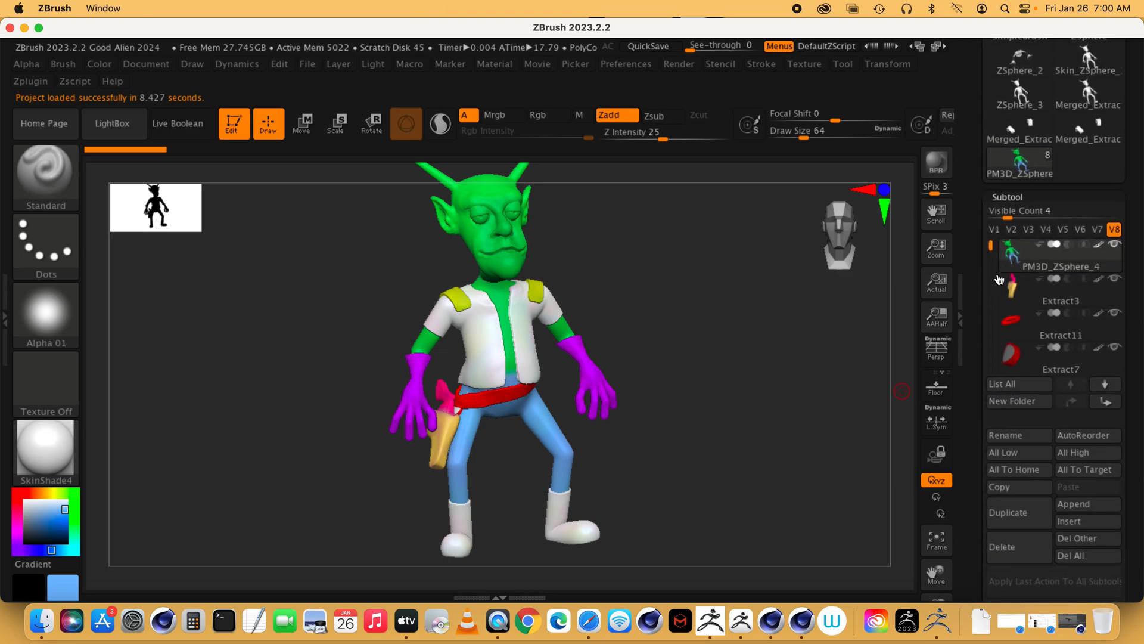
click(1008, 385)
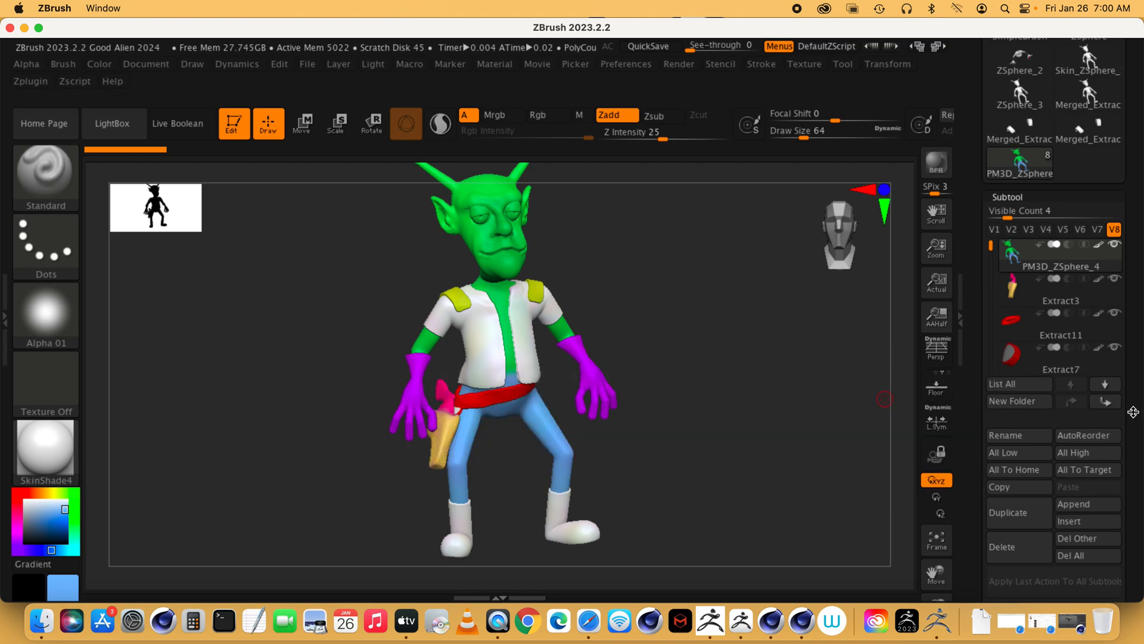
click(1106, 385)
click(1105, 384)
click(1106, 384)
click(1106, 384)
click(1106, 385)
shift+click(1073, 385)
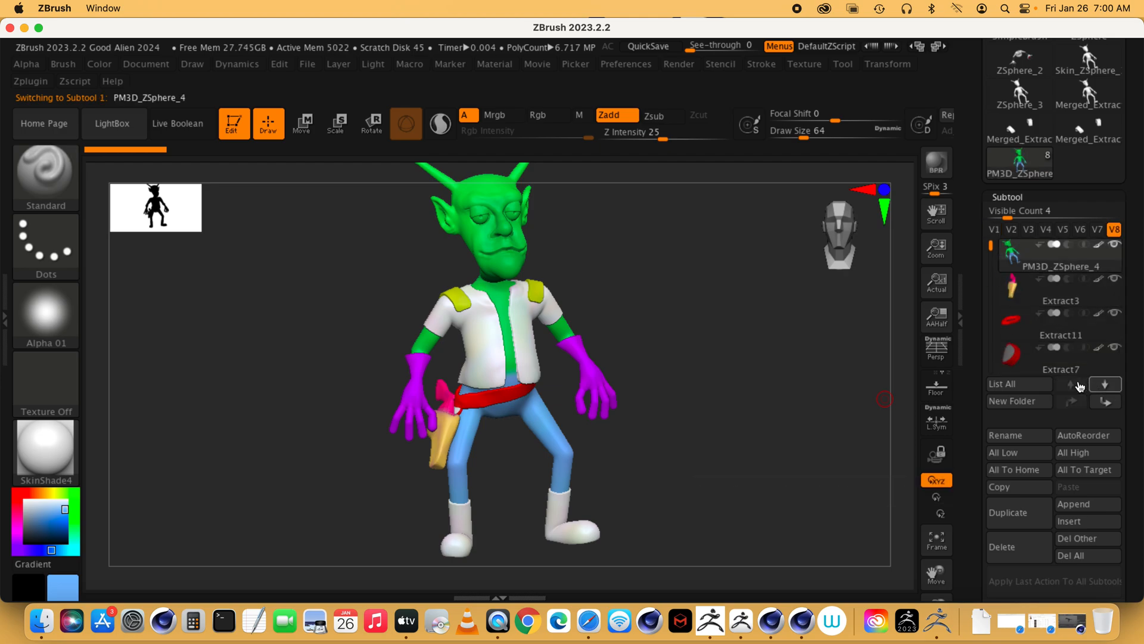
drag(677, 282, 666, 348)
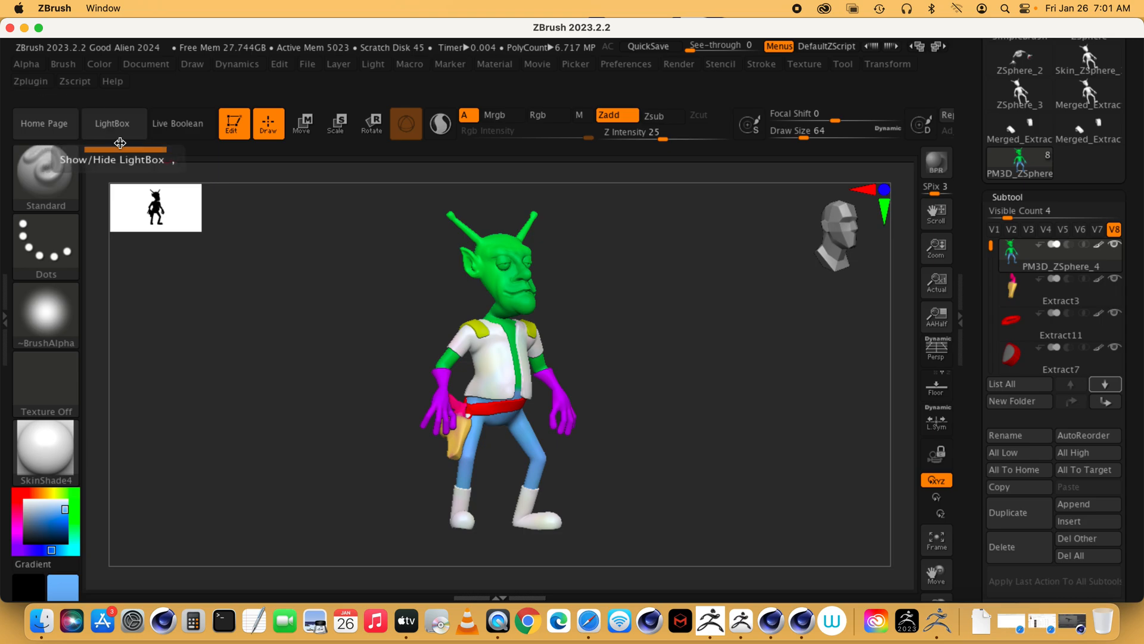
Clear the alien from the canvas and open the ZSphere_CaveTroll project from LightBox's ZSpheres folder without saving changes.
click(233, 127)
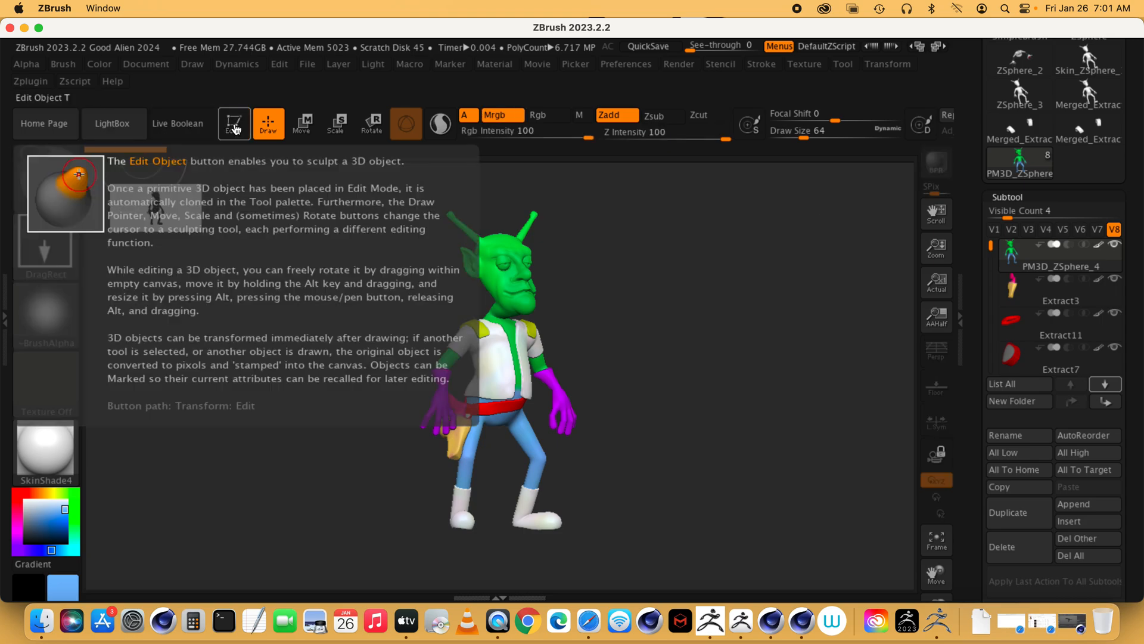
key(ctrl+n)
click(129, 126)
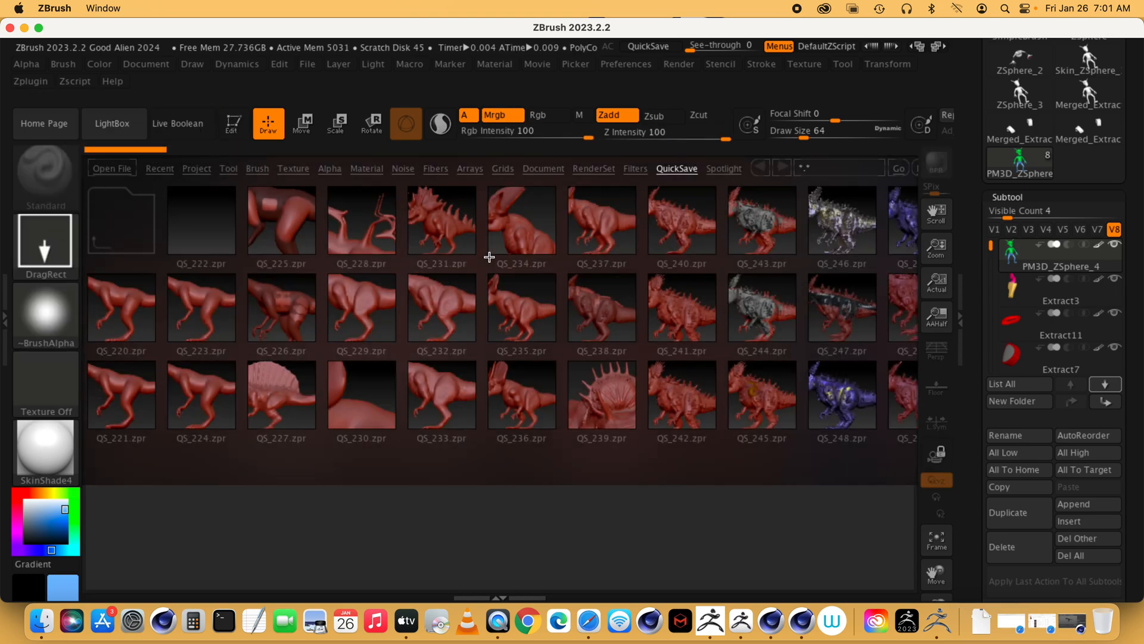
click(197, 168)
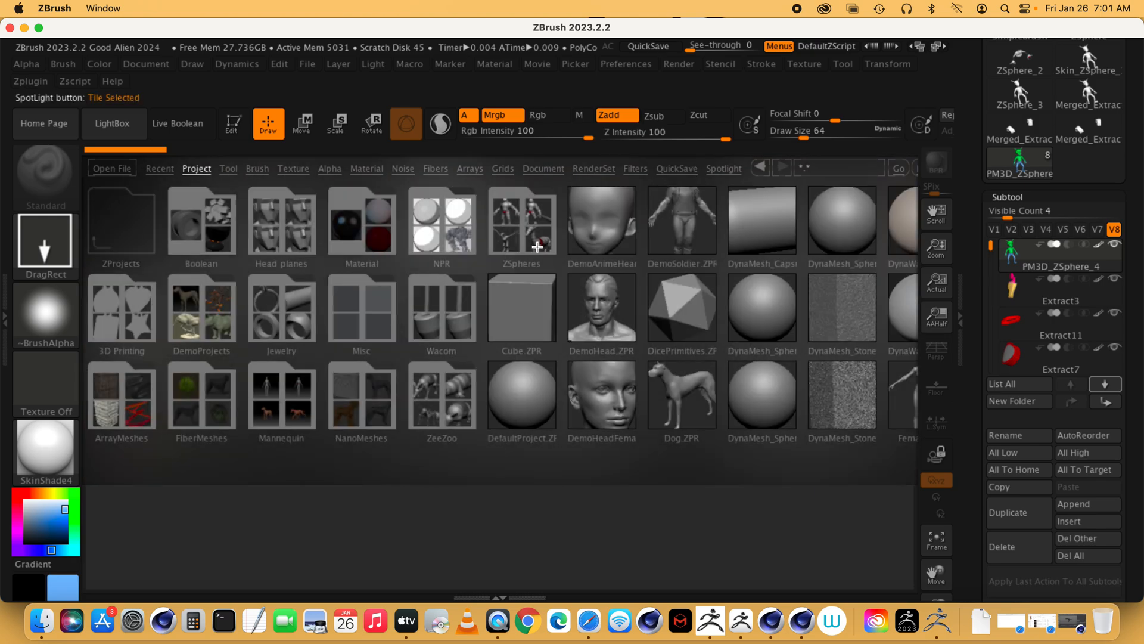
click(530, 232)
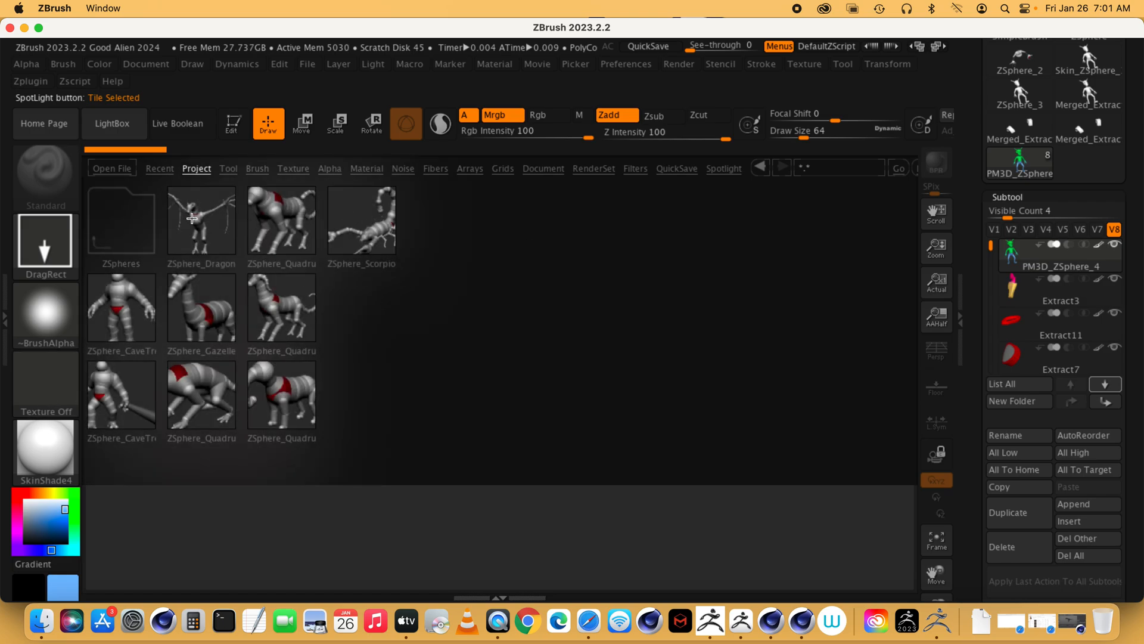
double_click(129, 315)
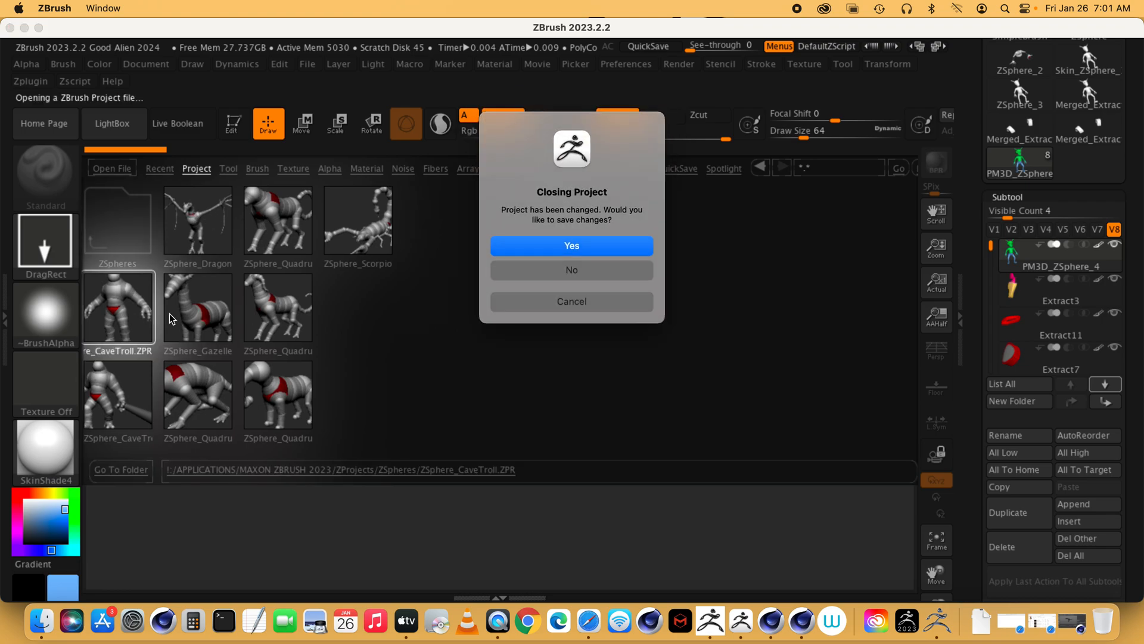
click(582, 270)
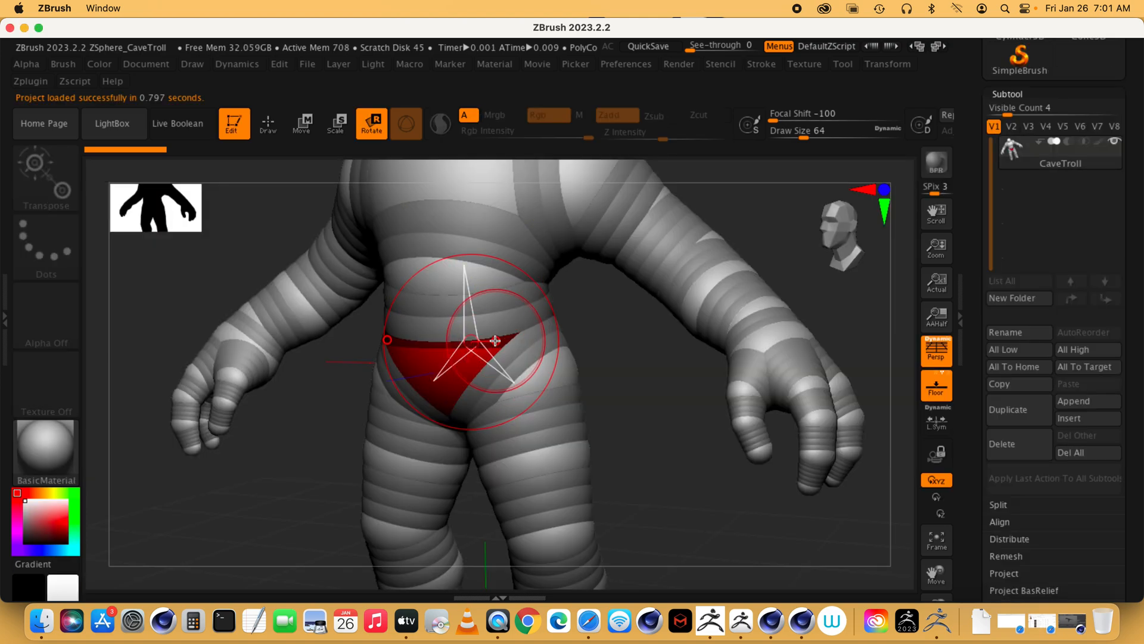
Undo a trial stroke on the troll's head, then reposition its head and shoulder ZSpheres in Move mode.
mouse_move(675, 392)
alt+mouse_down()
mouse_move(543, 388)
mouse_move(659, 450)
mouse_move(644, 442)
alt+mouse_up()
key(q)
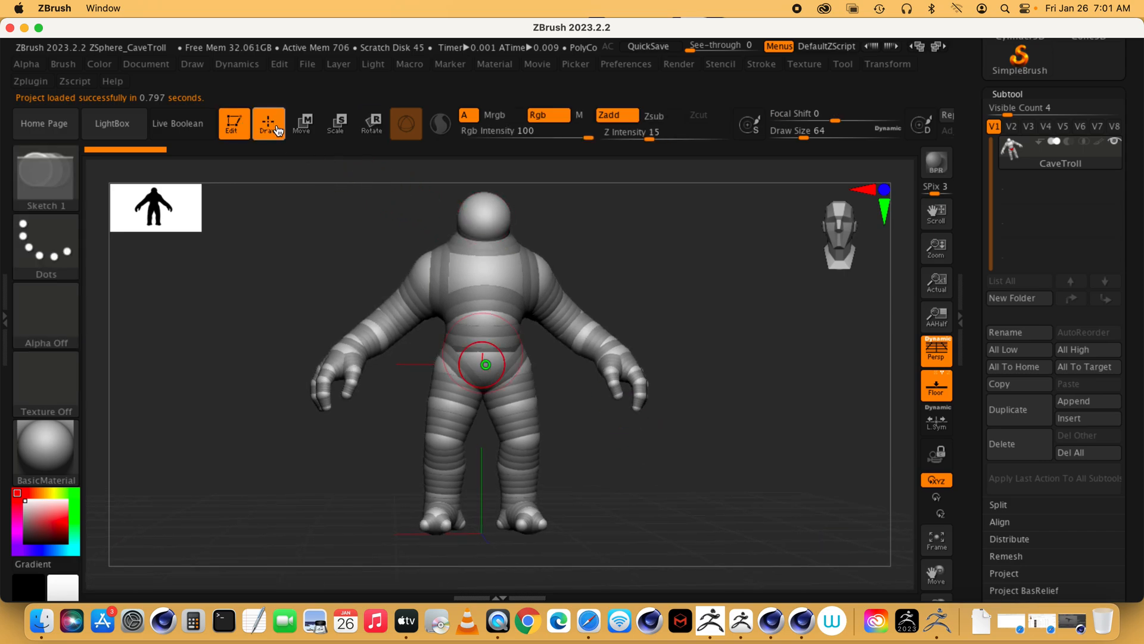
drag(485, 218, 481, 183)
key(ctrl+z)
key(w)
drag(468, 138, 483, 205)
mouse_move(545, 280)
mouse_down()
mouse_move(564, 233)
mouse_move(558, 280)
mouse_move(554, 266)
mouse_up()
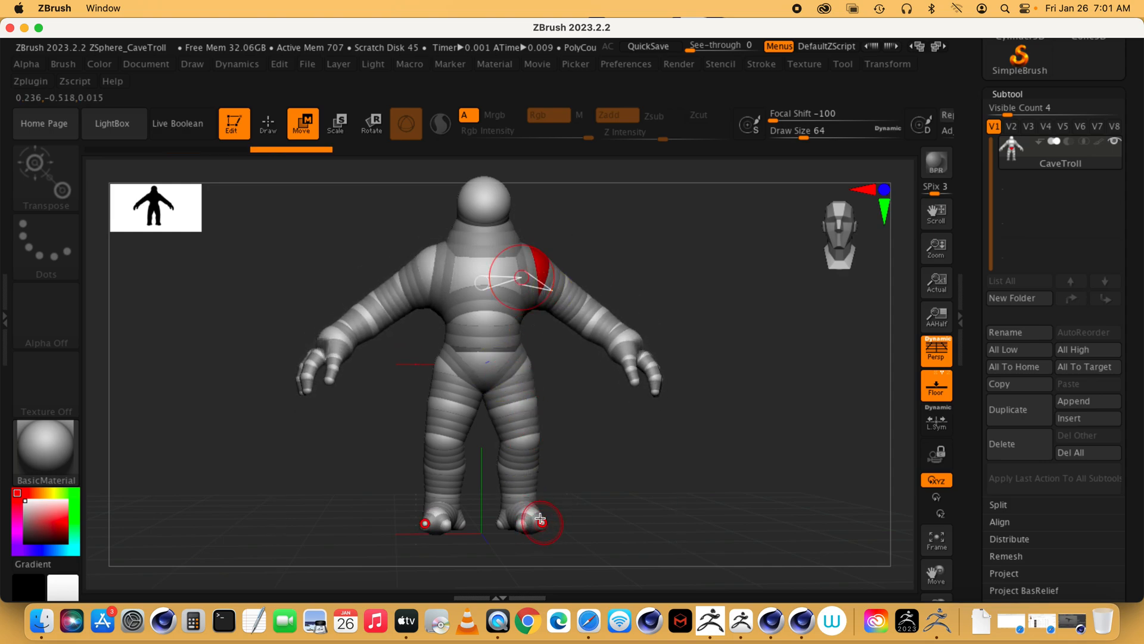
Adjust the positions of ZSpheres in the troll's leg and the fingers of both hands.
mouse_move(523, 441)
mouse_down()
mouse_move(541, 439)
mouse_move(526, 439)
mouse_up()
mouse_move(519, 372)
mouse_down()
mouse_move(534, 365)
mouse_move(524, 372)
mouse_up()
mouse_move(656, 391)
mouse_down()
mouse_move(835, 524)
mouse_move(780, 480)
mouse_move(664, 439)
mouse_move(649, 401)
mouse_up()
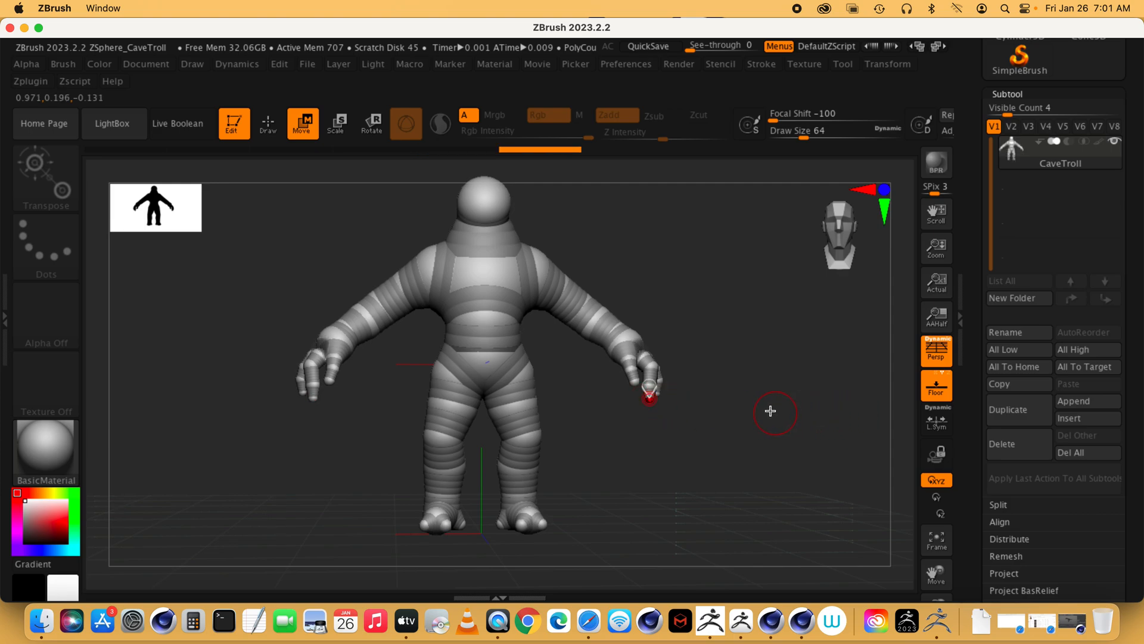
drag(312, 384, 341, 377)
mouse_move(330, 381)
mouse_down()
mouse_move(335, 394)
mouse_move(324, 377)
mouse_up()
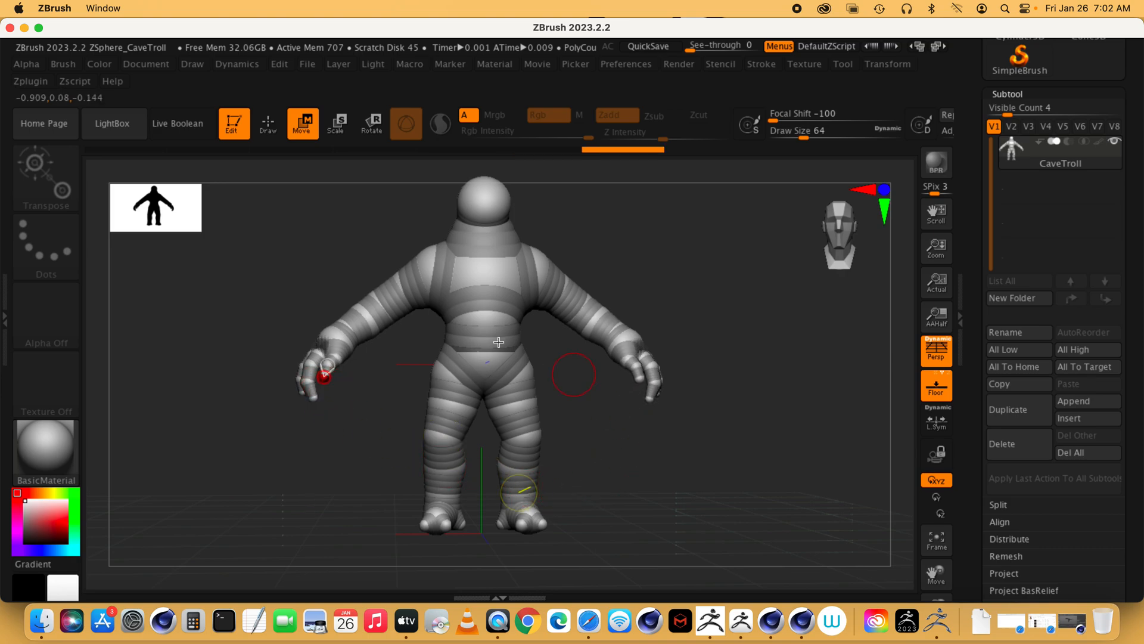
Clear the troll from the canvas and open the ZSphere_Gazelle project from LightBox without saving changes.
click(237, 135)
key(ctrl)
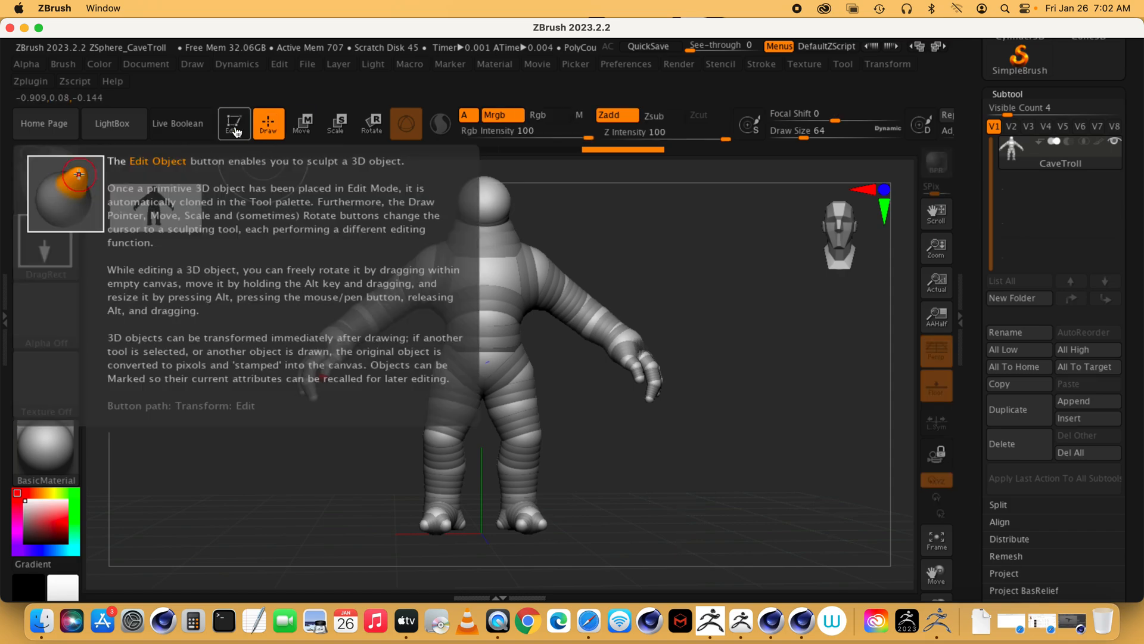
key(ctrl+n)
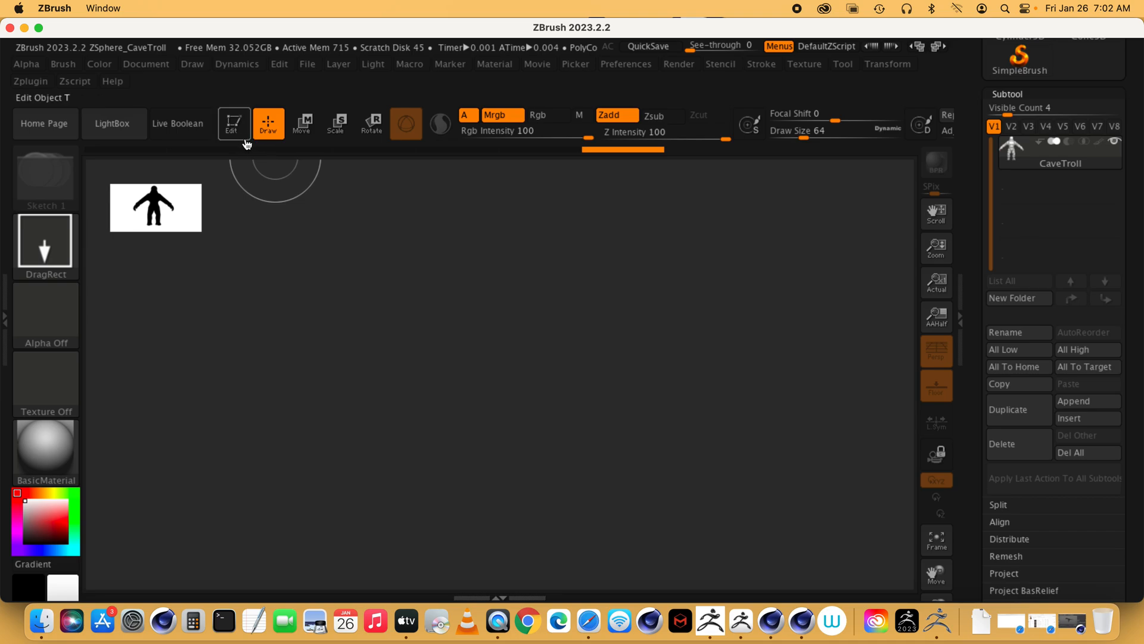
click(111, 123)
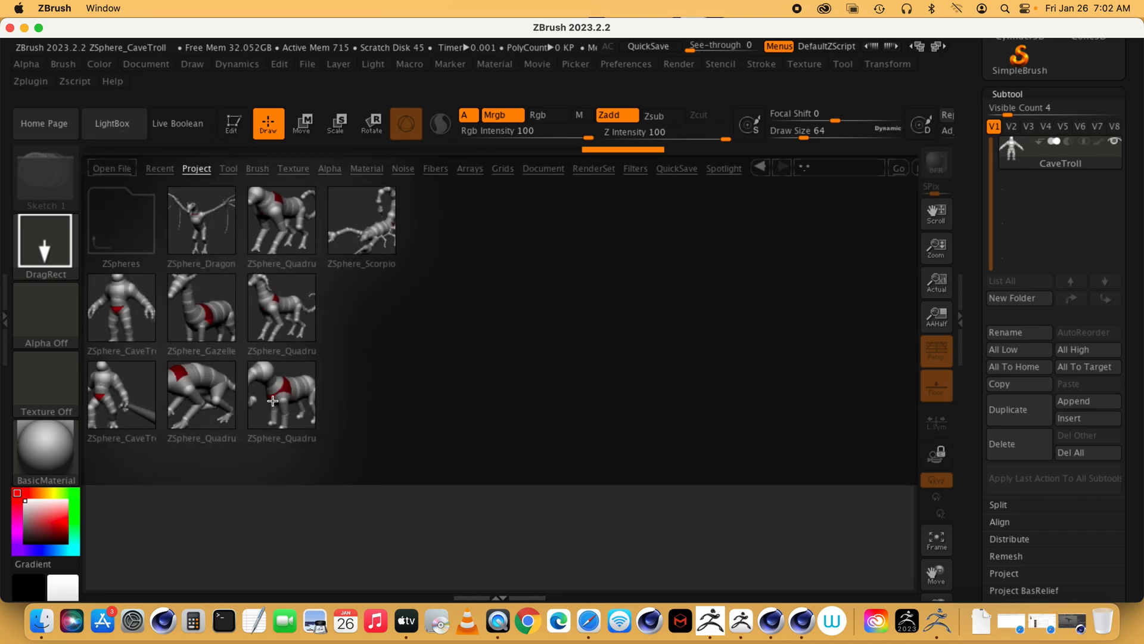
double_click(214, 305)
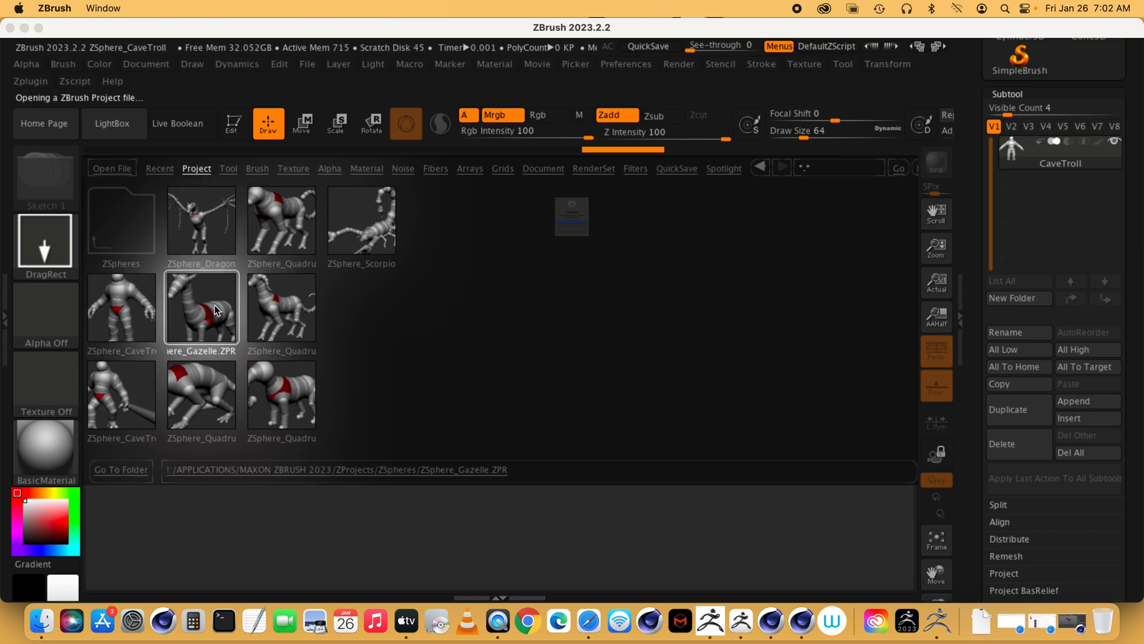
click(587, 268)
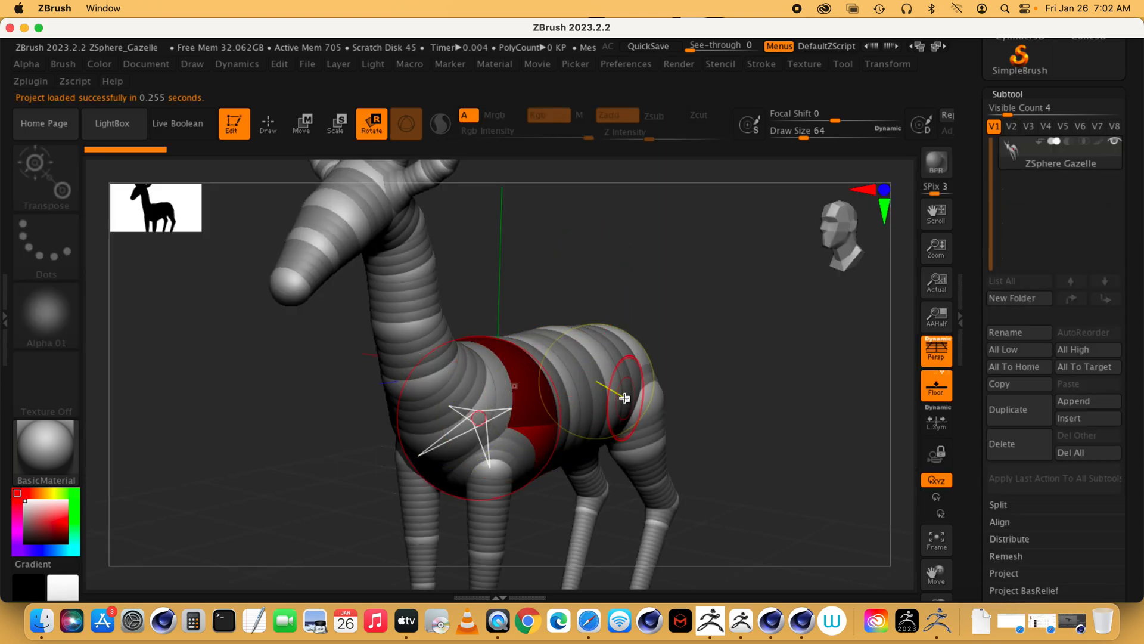
Set the gazelle's Adaptive Skin DynaMesh Resolution to 2208.
ctrl+right_drag(759, 387, 658, 397)
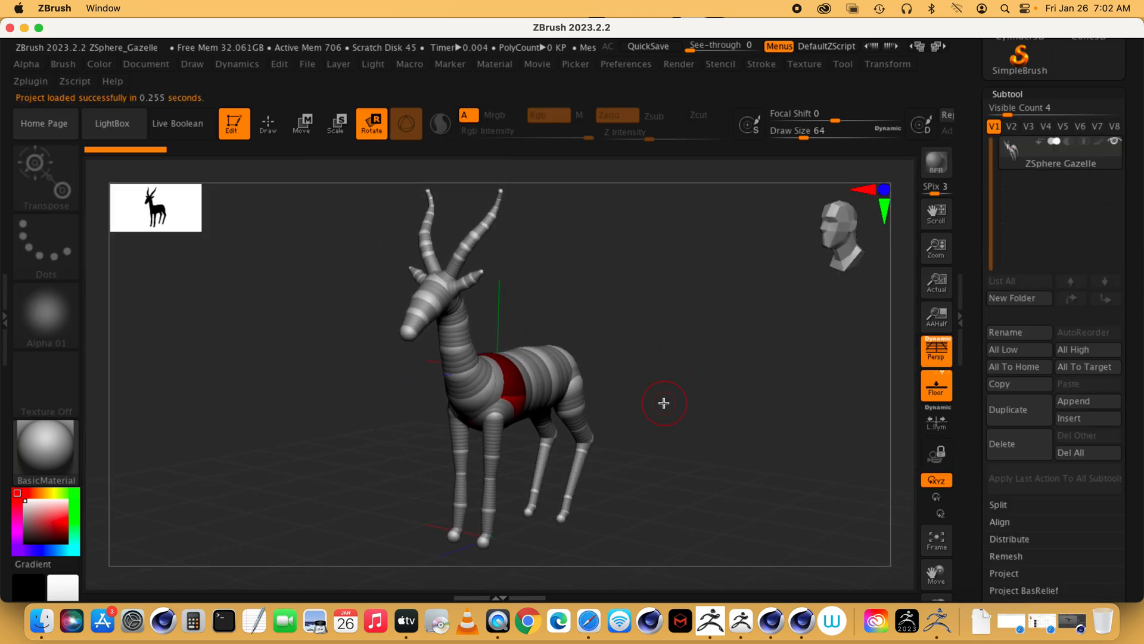
mouse_move(744, 433)
mouse_down()
mouse_move(689, 435)
mouse_move(734, 437)
mouse_move(744, 418)
mouse_up()
drag(1136, 430, 1127, 338)
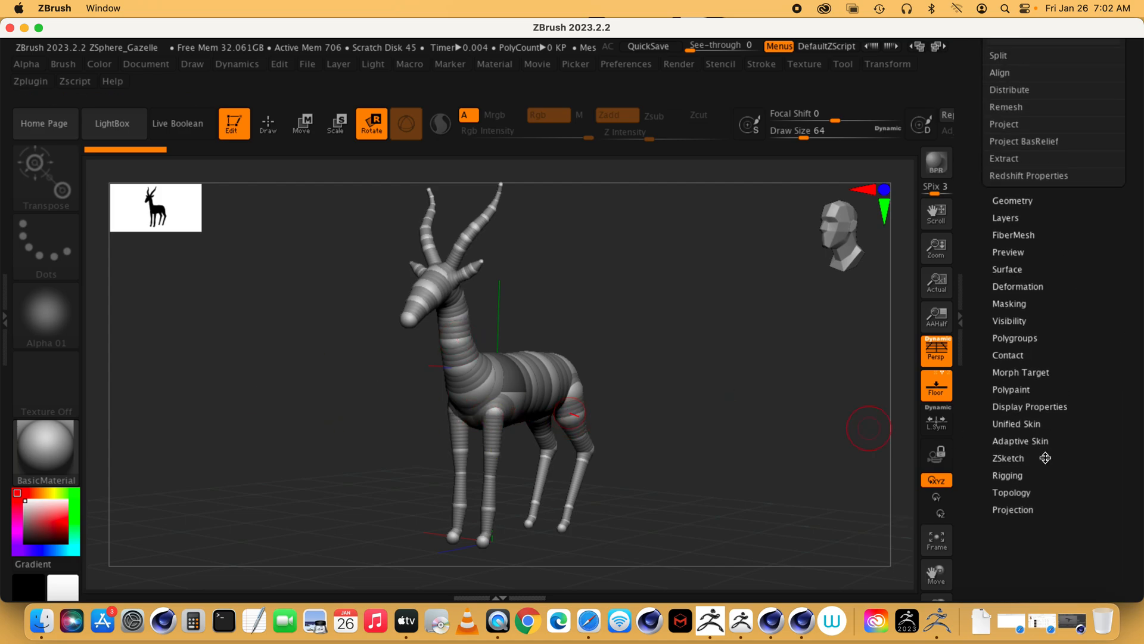
click(1019, 442)
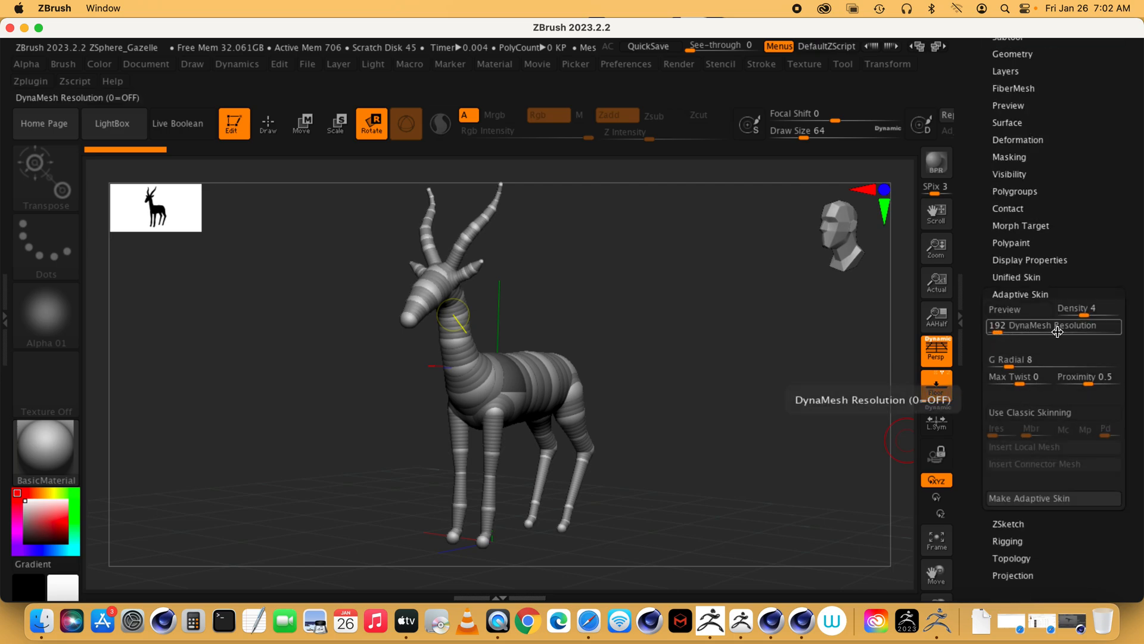
drag(1010, 331, 1059, 332)
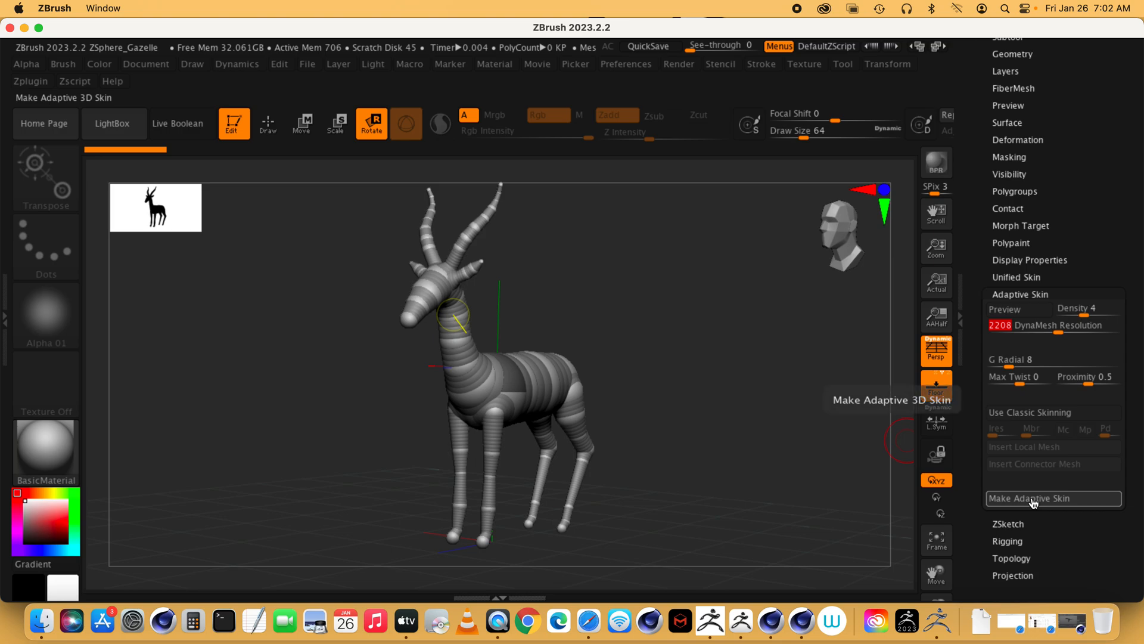
Set the Adaptive Skin mesh density to 5, make the gazelle's adaptive skin and turn on the skin preview.
click(1091, 314)
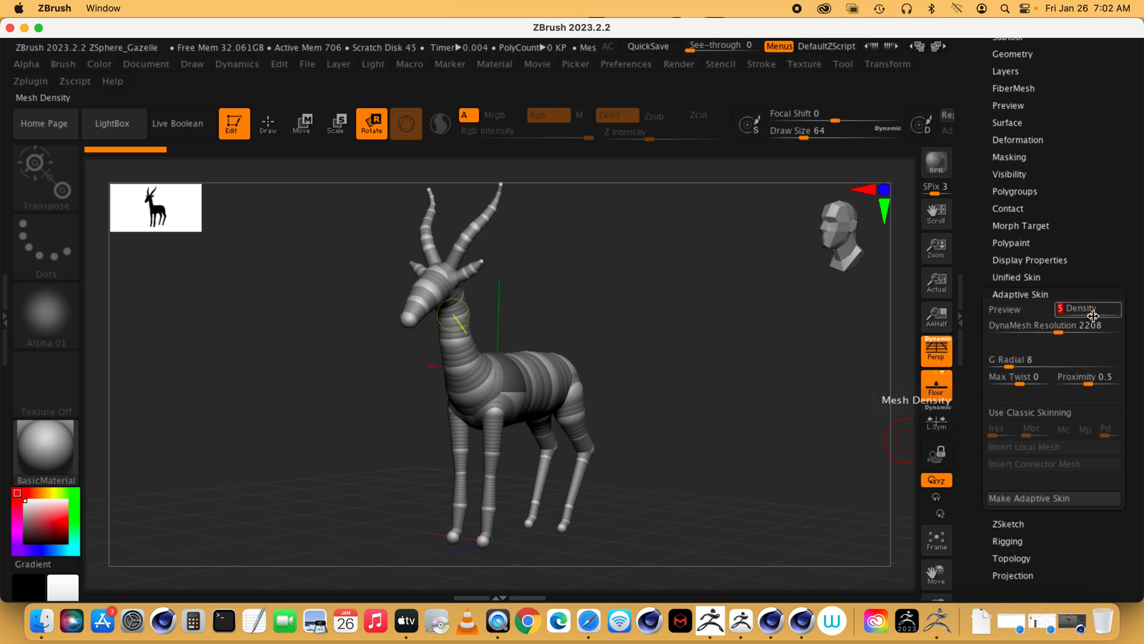
click(1029, 500)
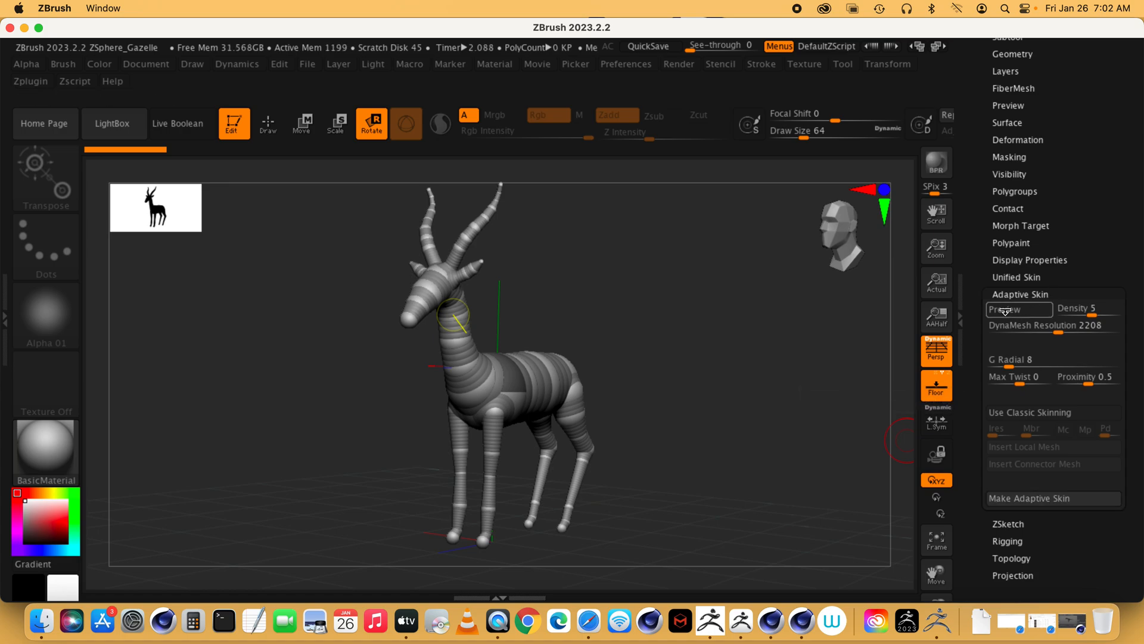
click(1005, 310)
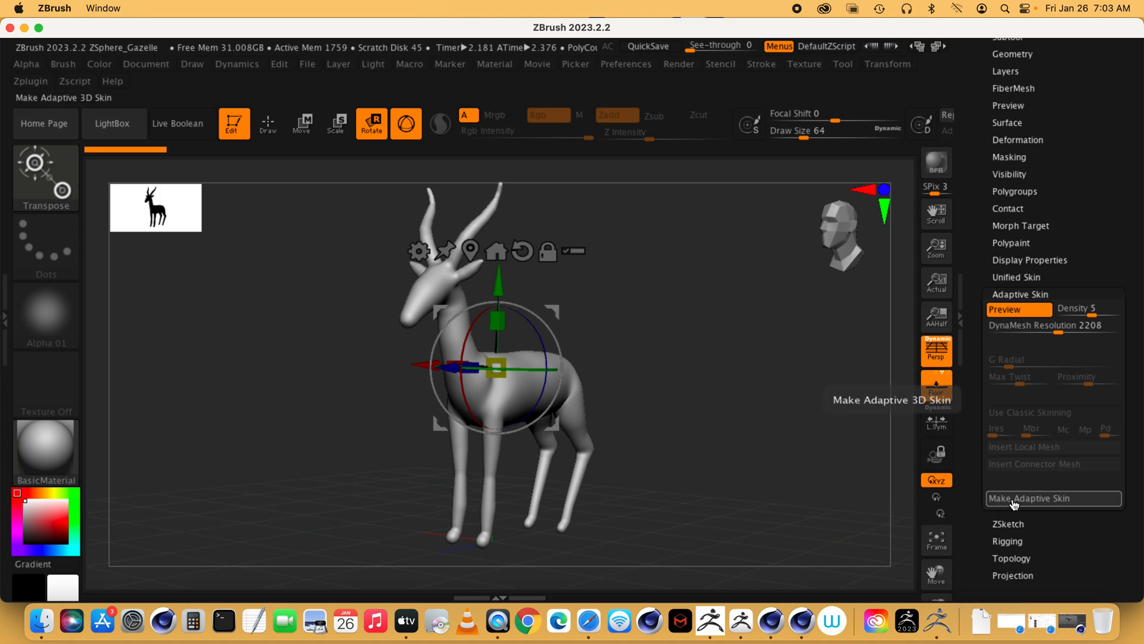
Leave Edit mode, clear the gazelle from the canvas and choose the ZSphere as the current tool.
click(234, 128)
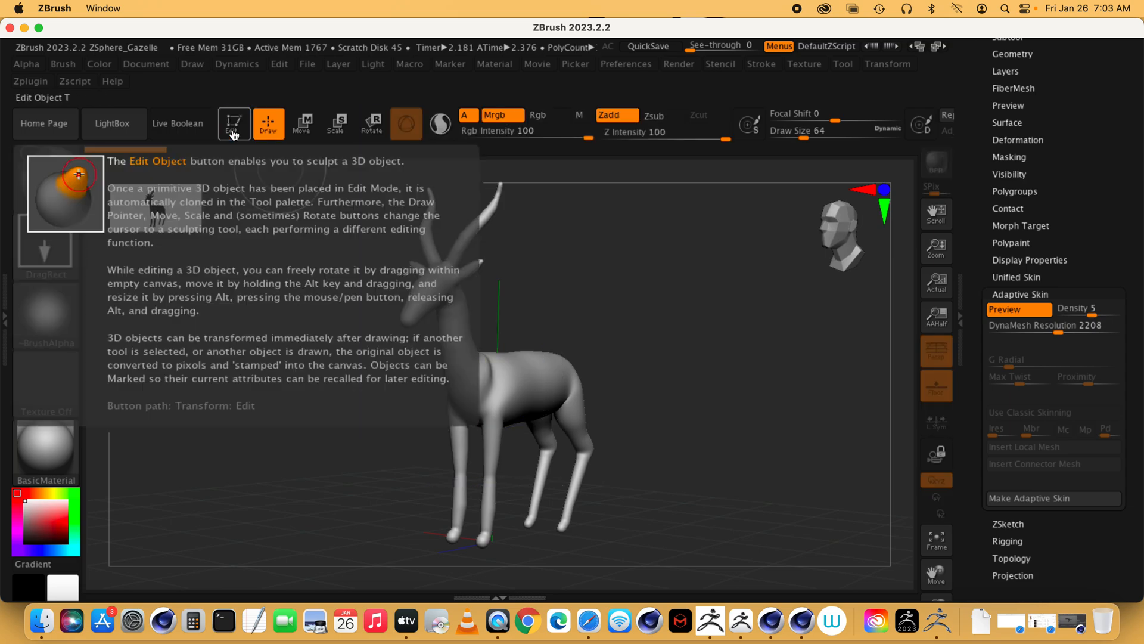
key(ctrl+n)
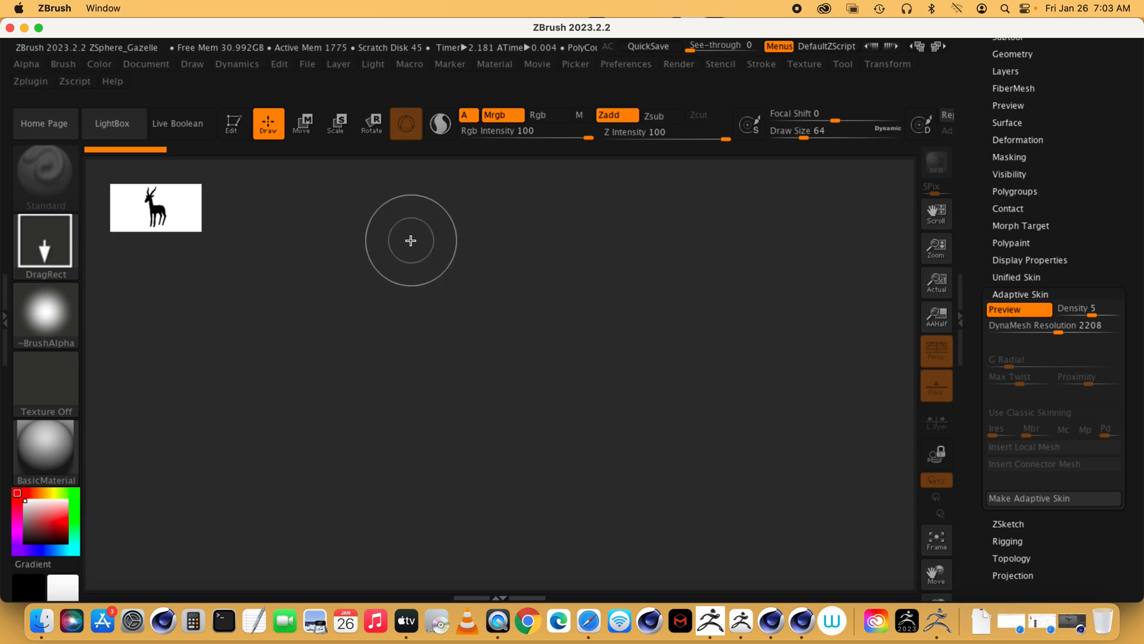
scroll(1135, 191, up, 5)
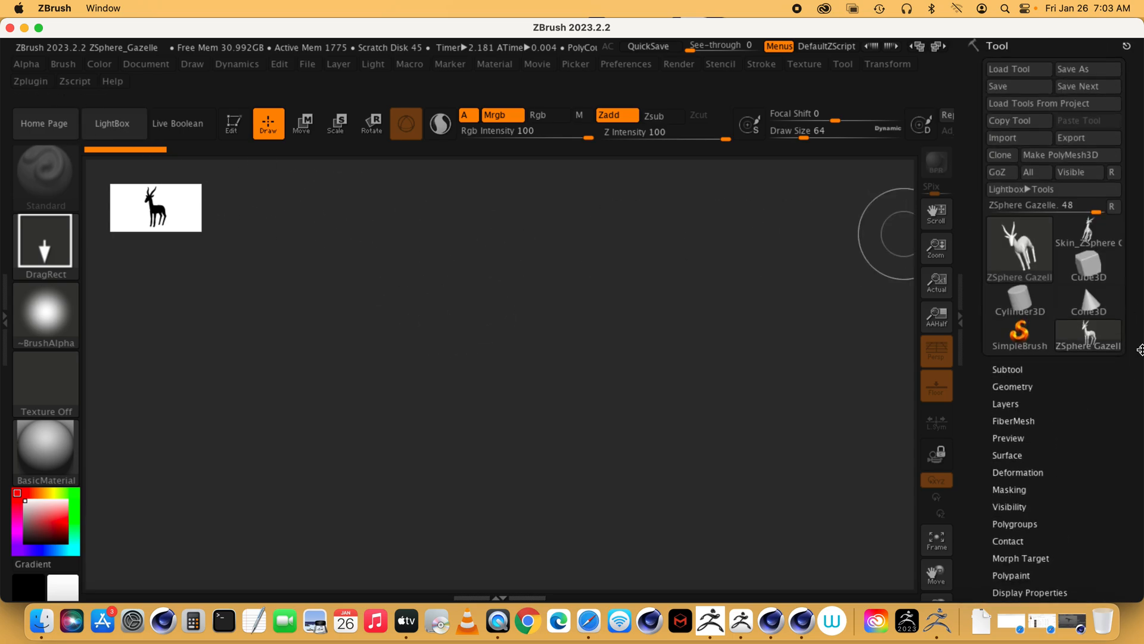
click(1021, 250)
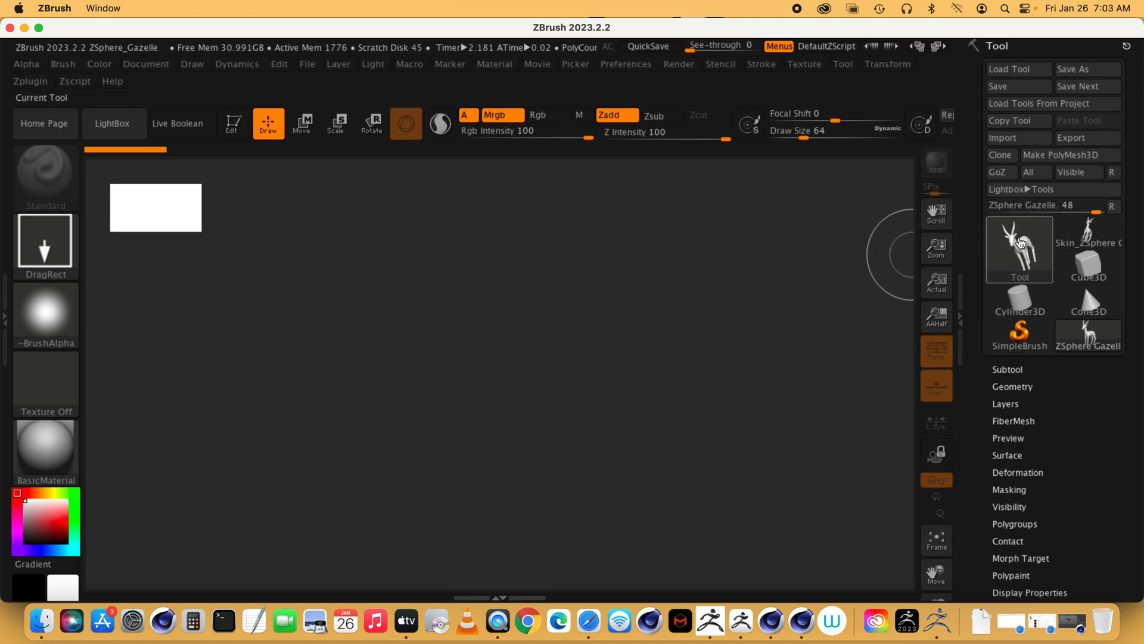
click(1021, 250)
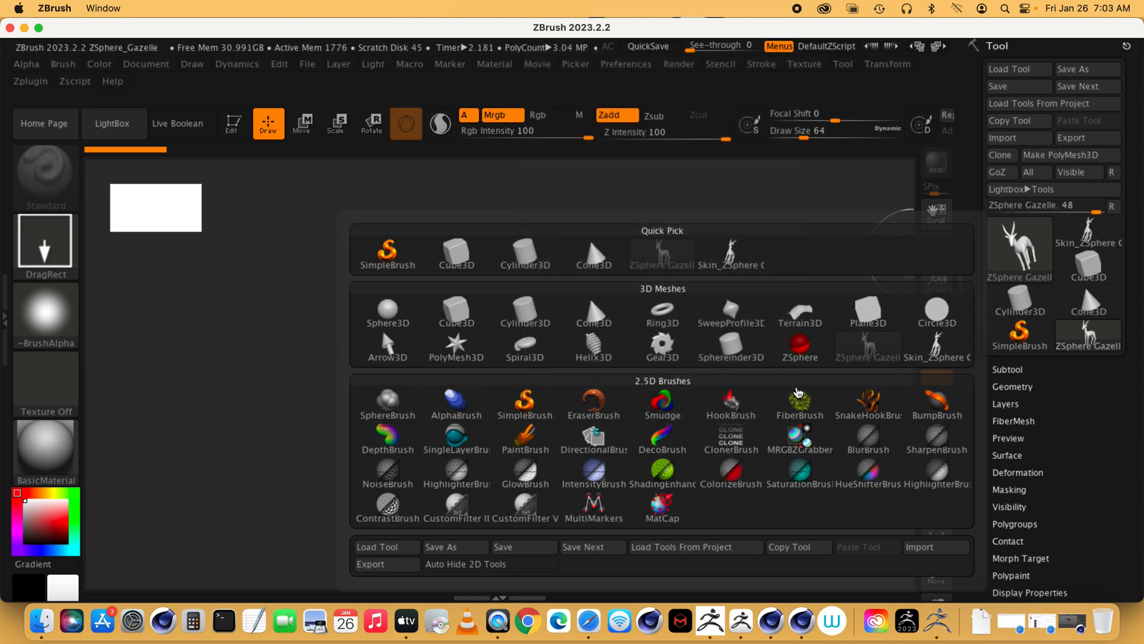
mouse_move(801, 346)
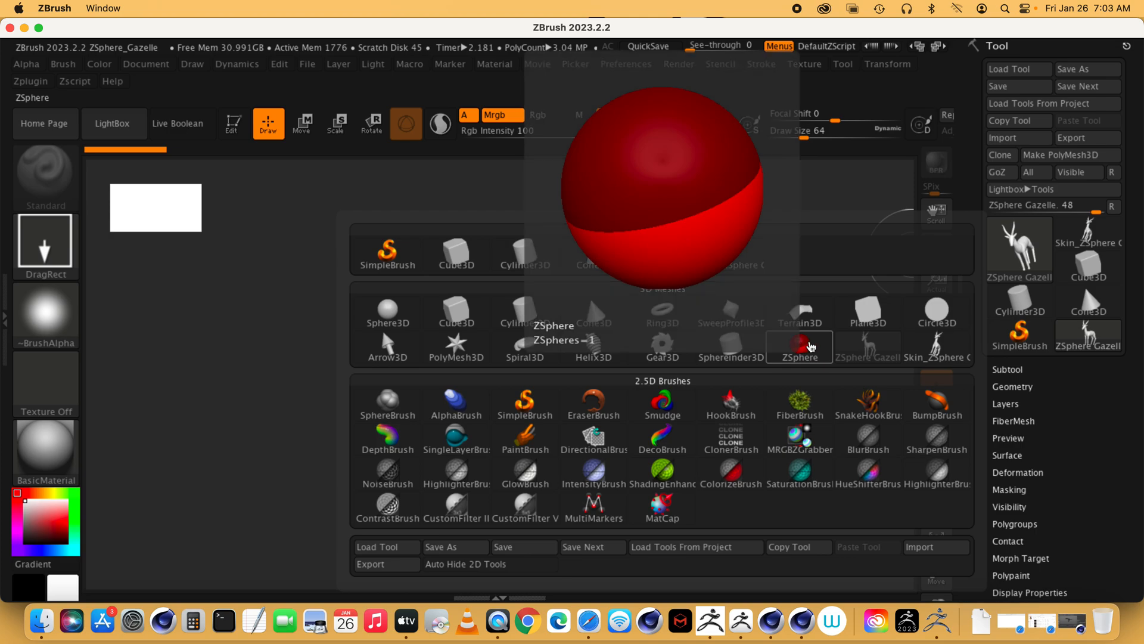
click(801, 346)
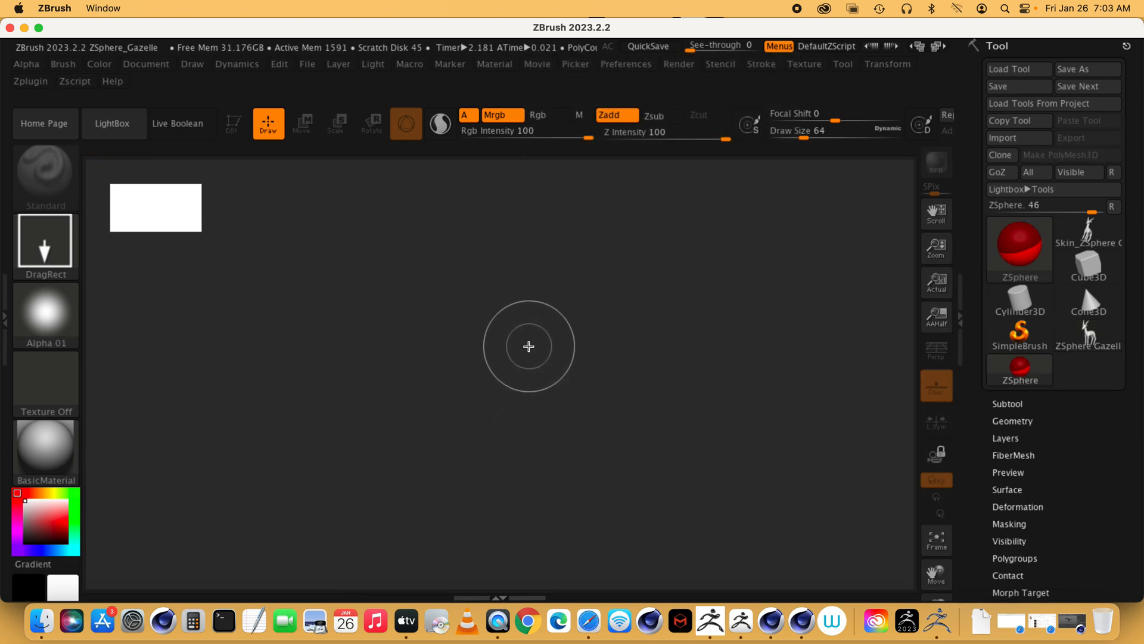
Draw a single ZSphere on the empty canvas, enter Edit mode and activate symmetry for it.
mouse_move(501, 331)
mouse_down()
mouse_move(495, 535)
mouse_move(595, 465)
mouse_move(467, 518)
mouse_move(459, 509)
mouse_move(494, 519)
mouse_up()
key(t)
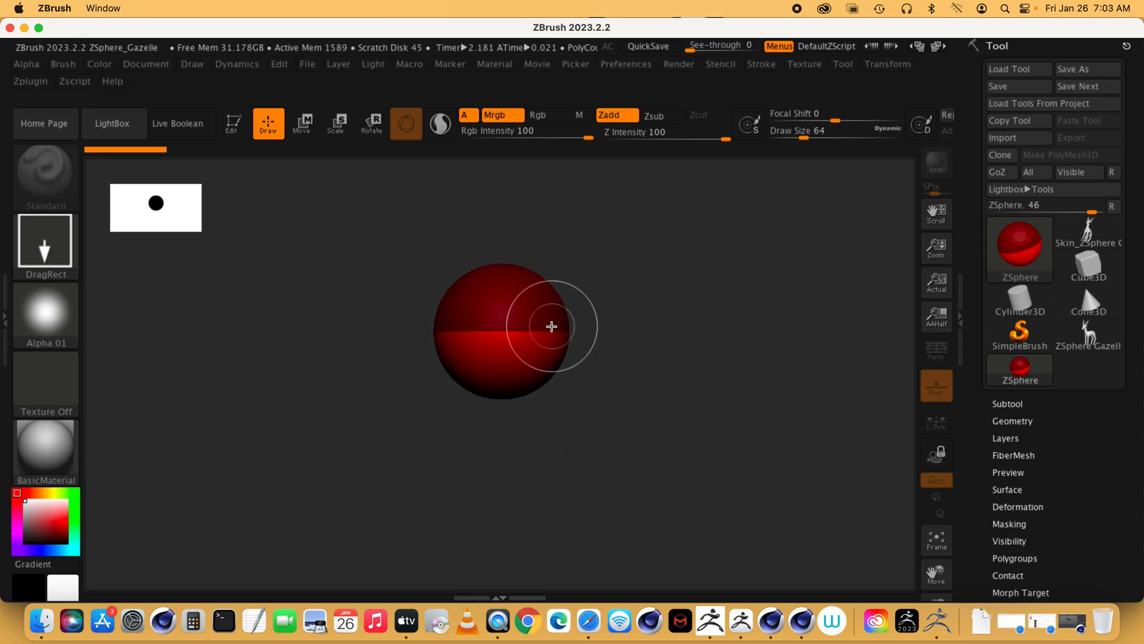
click(233, 124)
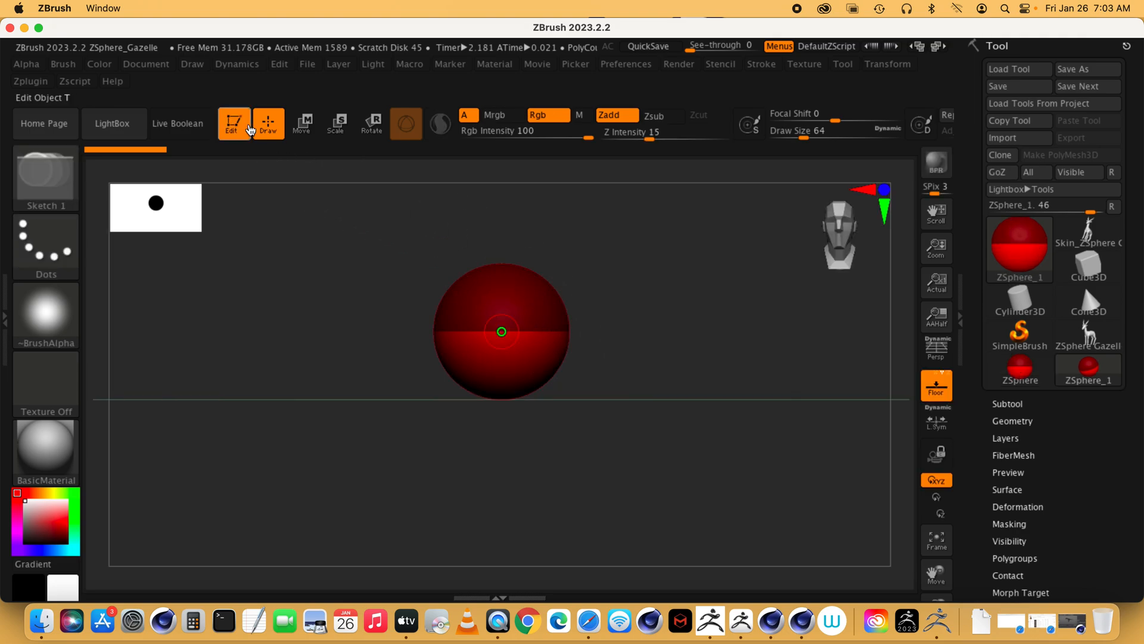
click(882, 65)
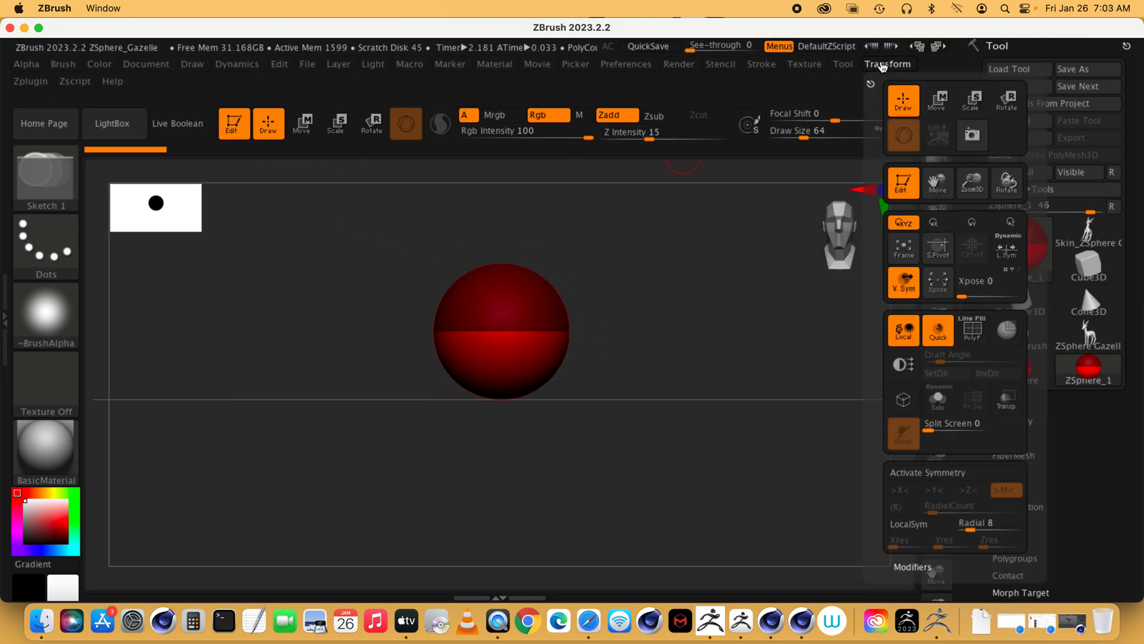
click(966, 474)
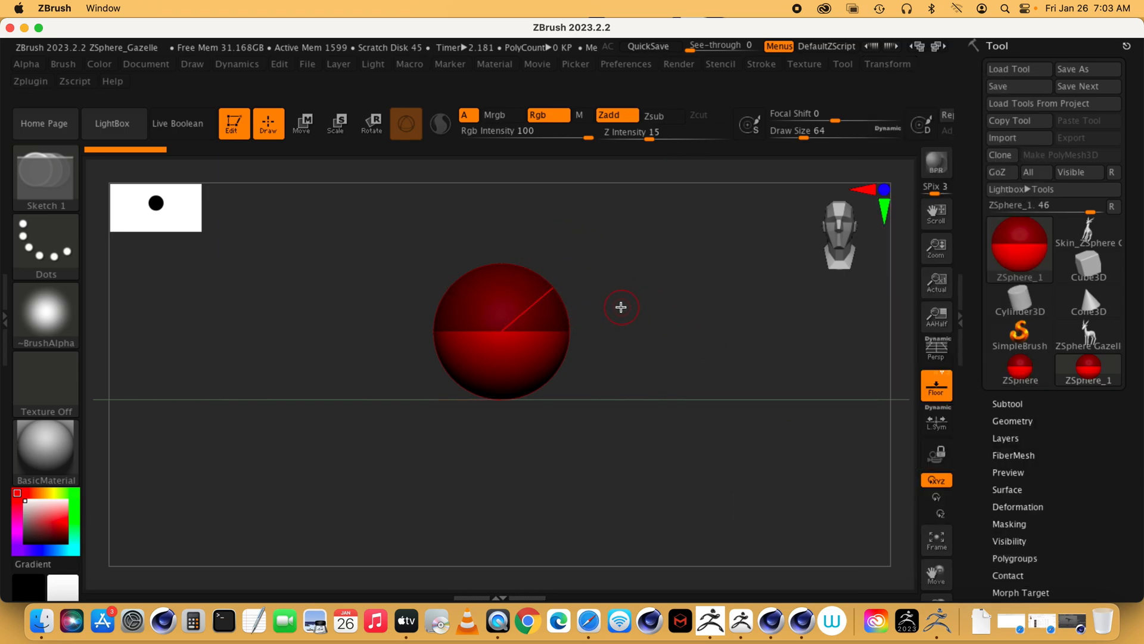
Try moving the ZSphere straight up above the floor grid in Move mode.
drag(610, 319, 611, 419)
click(303, 124)
drag(685, 399, 682, 373)
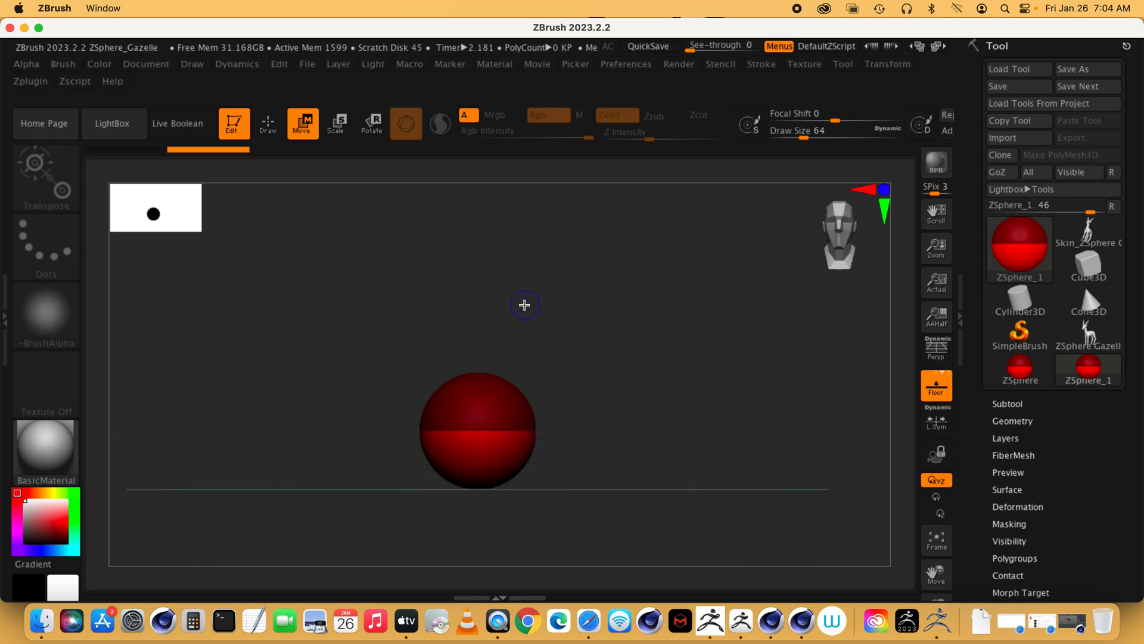
drag(477, 406, 479, 317)
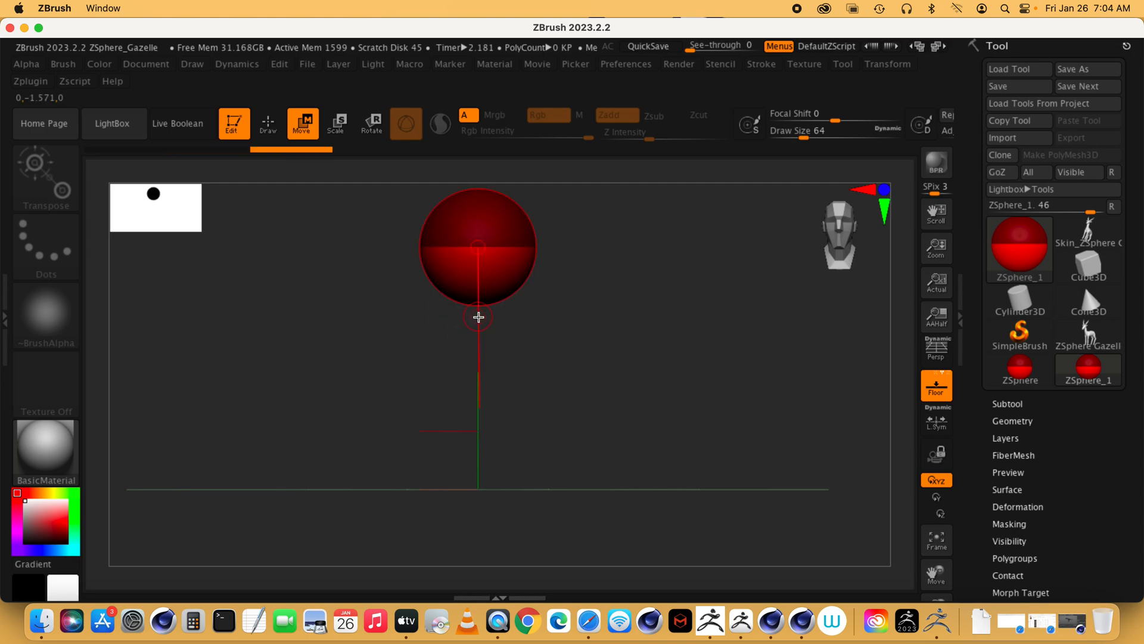
drag(597, 352, 607, 385)
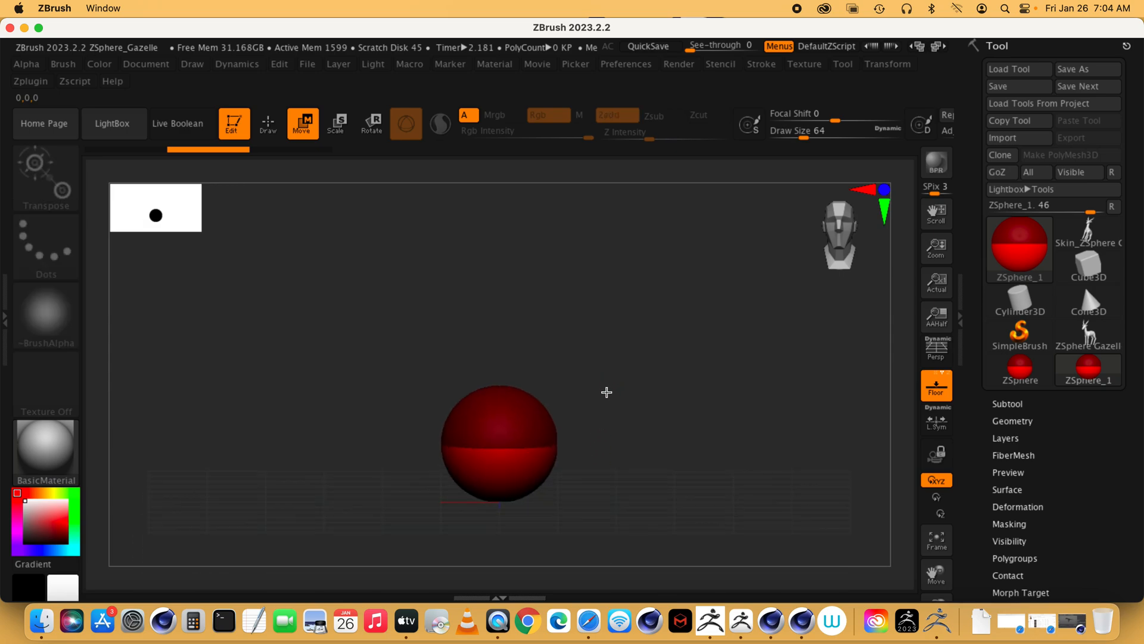
Add mirrored shoulder ZSpheres on the upper sides of the body sphere, with a small child ZSphere on each.
click(269, 123)
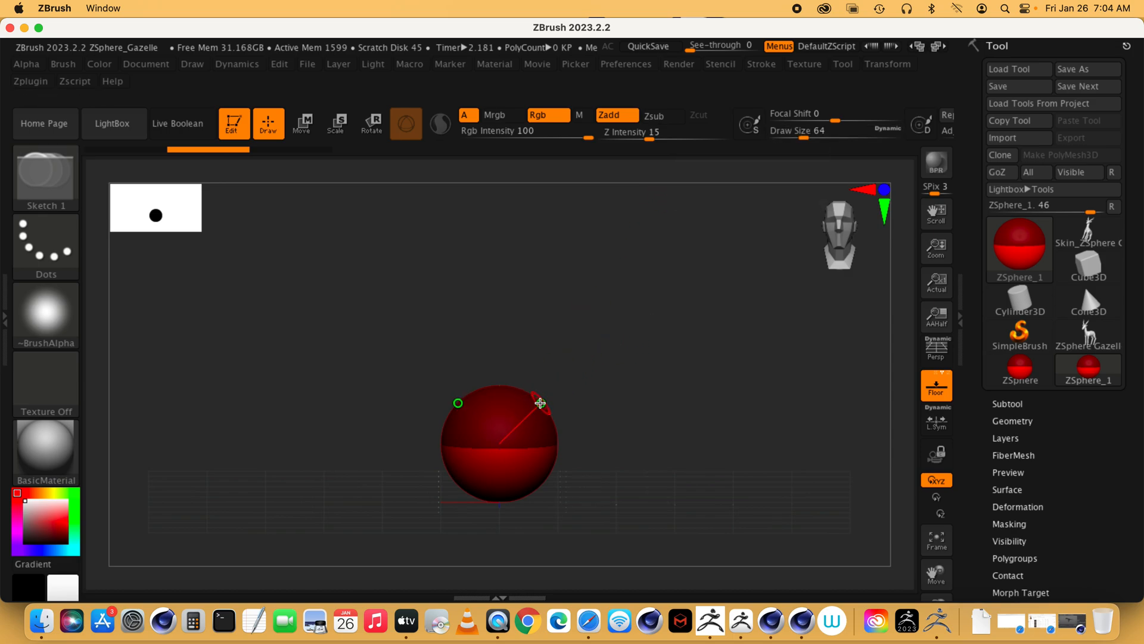
drag(541, 406, 562, 398)
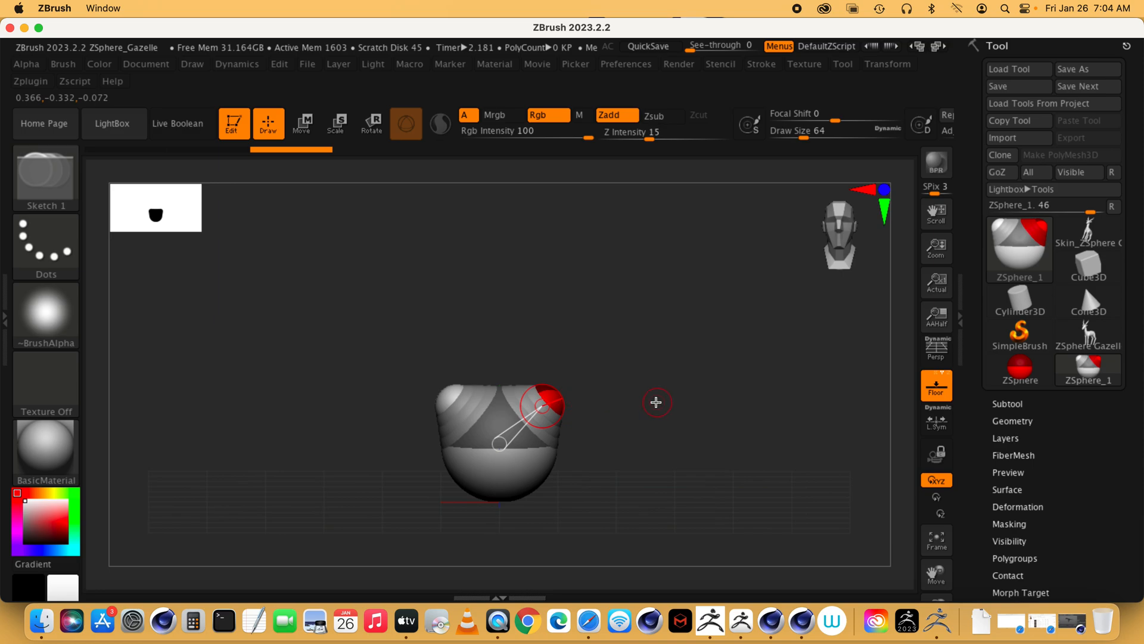
alt+drag(644, 415, 644, 358)
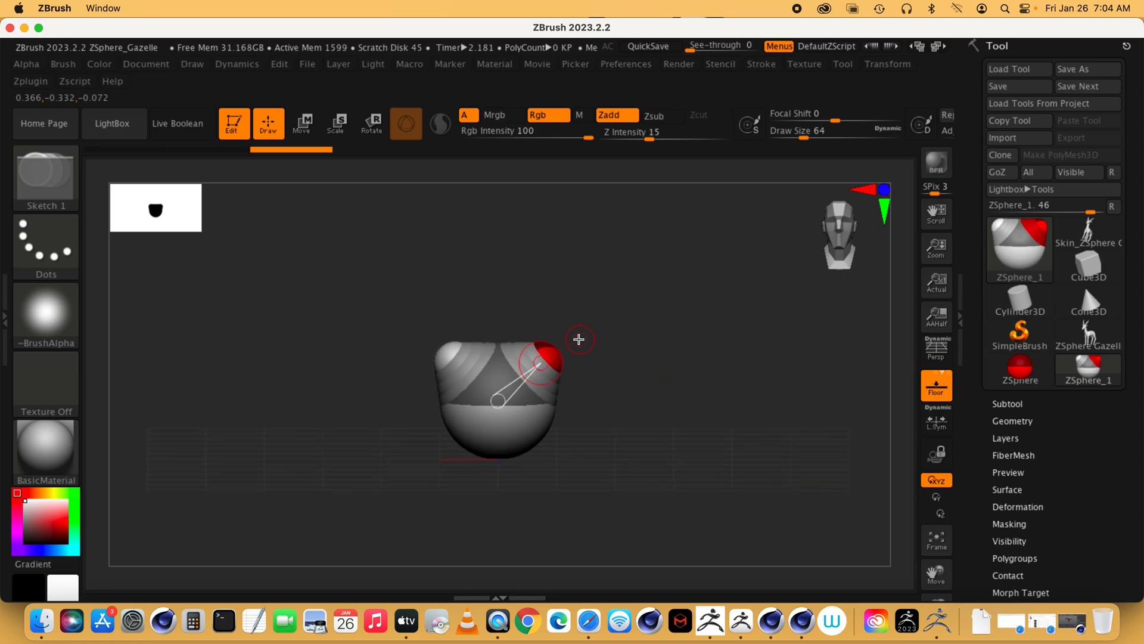
drag(562, 361, 565, 362)
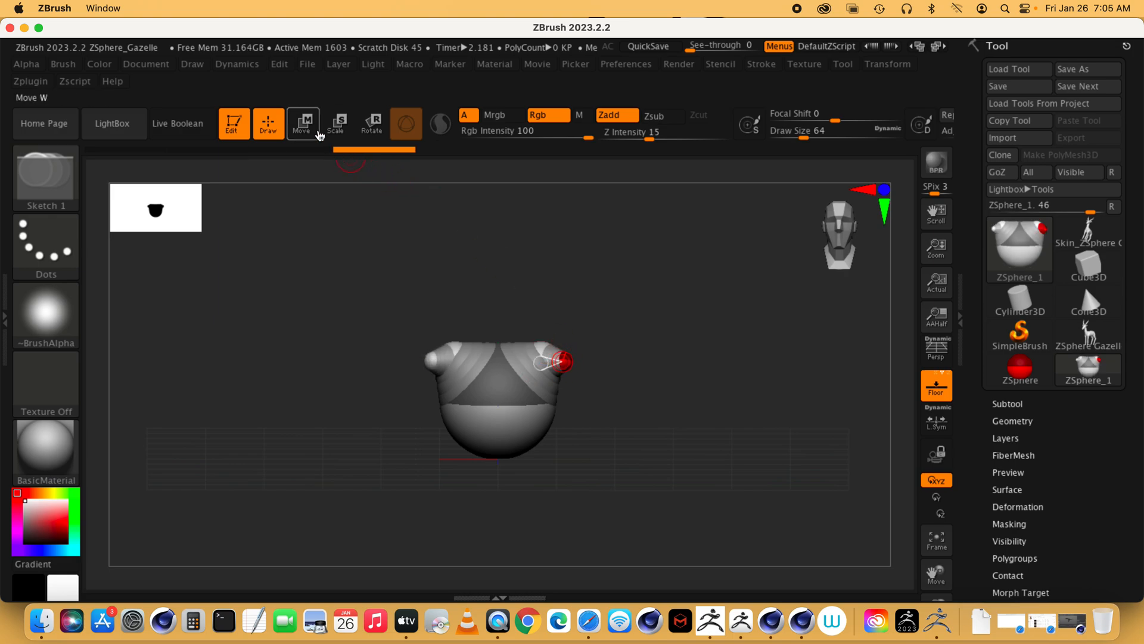
Pull the child ZSpheres outward and down into arms, adjusting the arm ends and shoulders from the side.
key(w)
drag(564, 363, 703, 413)
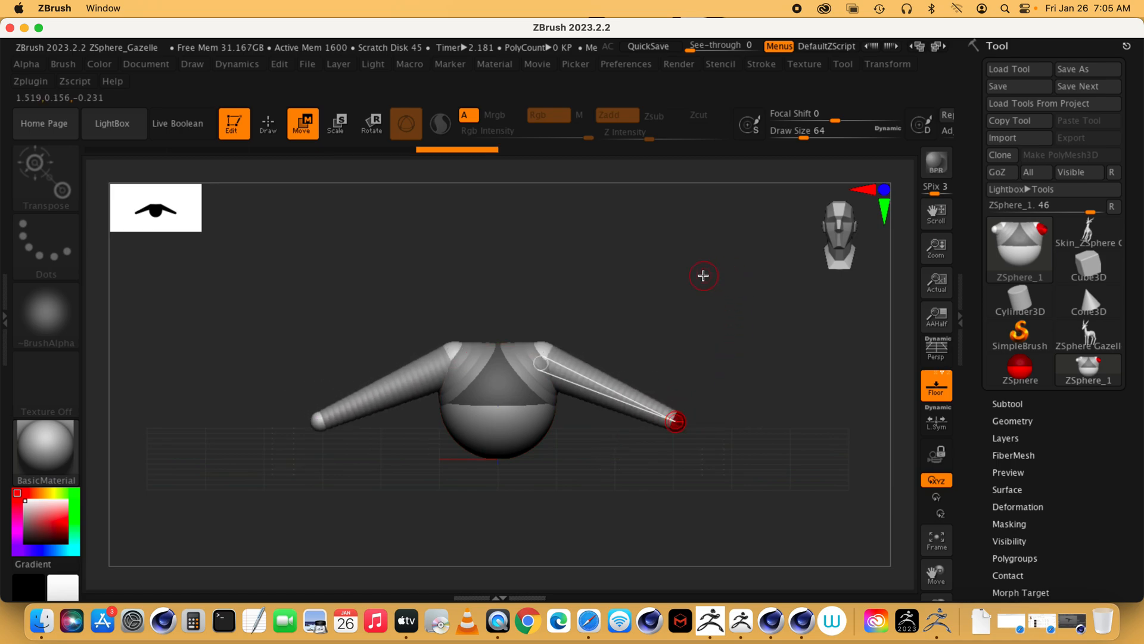
drag(678, 303, 743, 304)
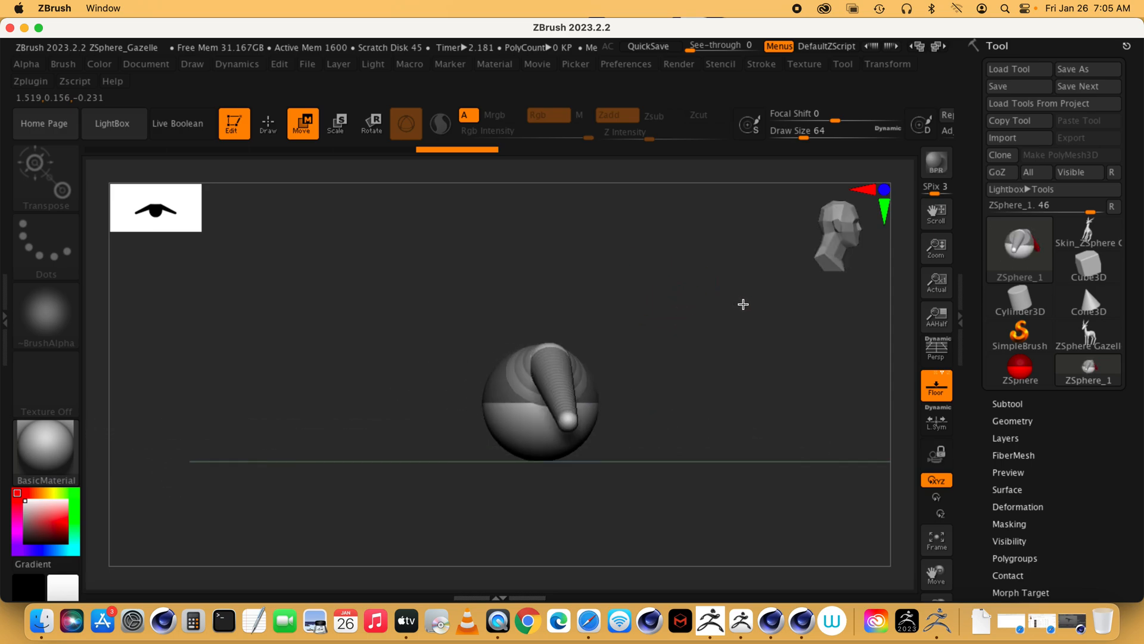
mouse_move(568, 424)
mouse_down()
mouse_move(548, 444)
mouse_move(558, 442)
mouse_up()
drag(548, 354, 539, 370)
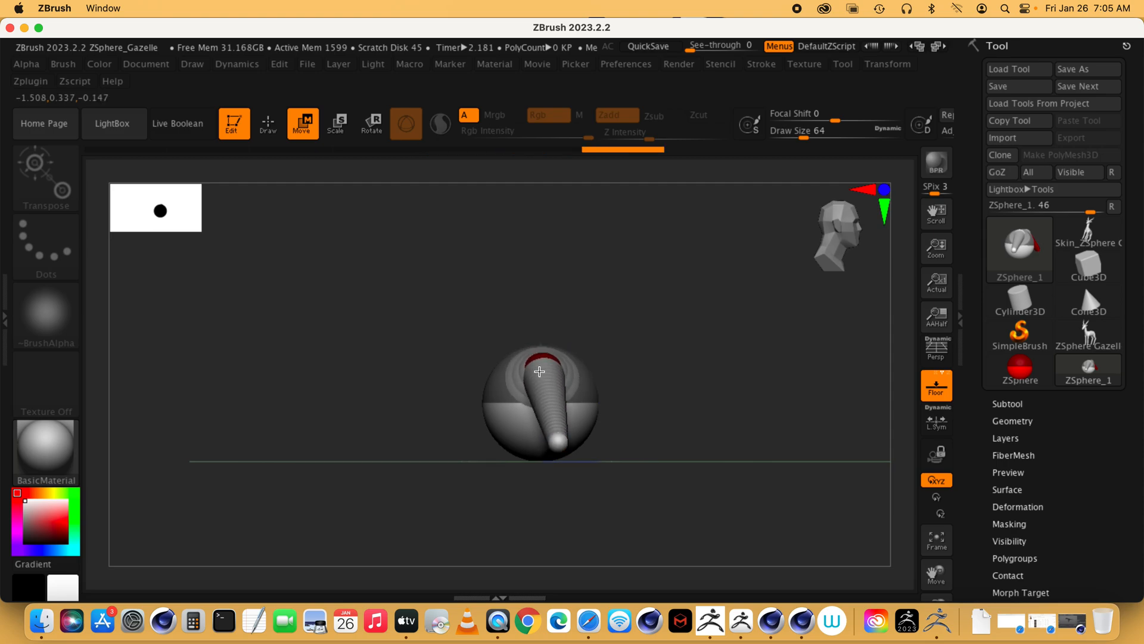
Move the mirrored arm-end ZSpheres inward toward the body so the arms angle down more steeply.
drag(671, 378, 616, 378)
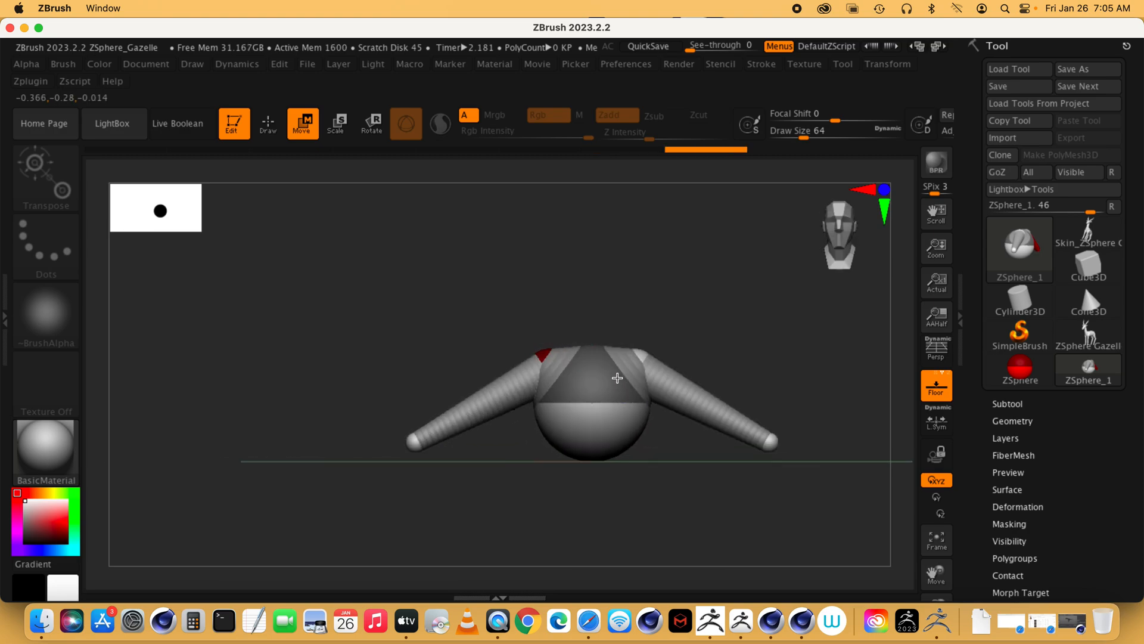
drag(768, 360, 741, 341)
mouse_move(740, 341)
mouse_down()
mouse_move(733, 352)
mouse_move(741, 345)
mouse_up()
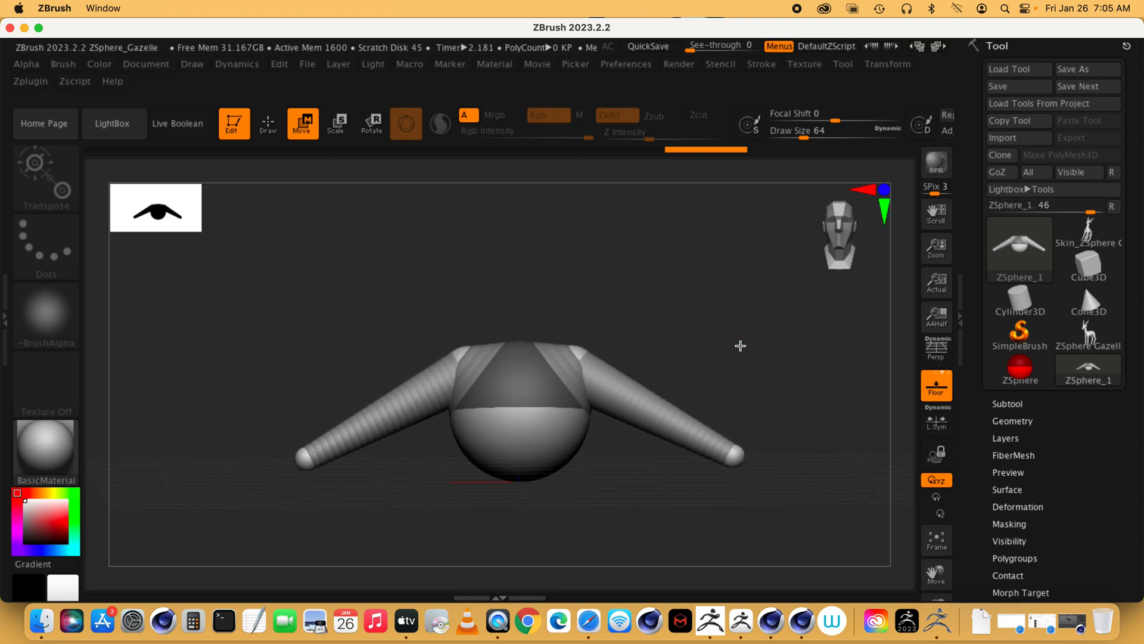
alt+drag(726, 387, 664, 388)
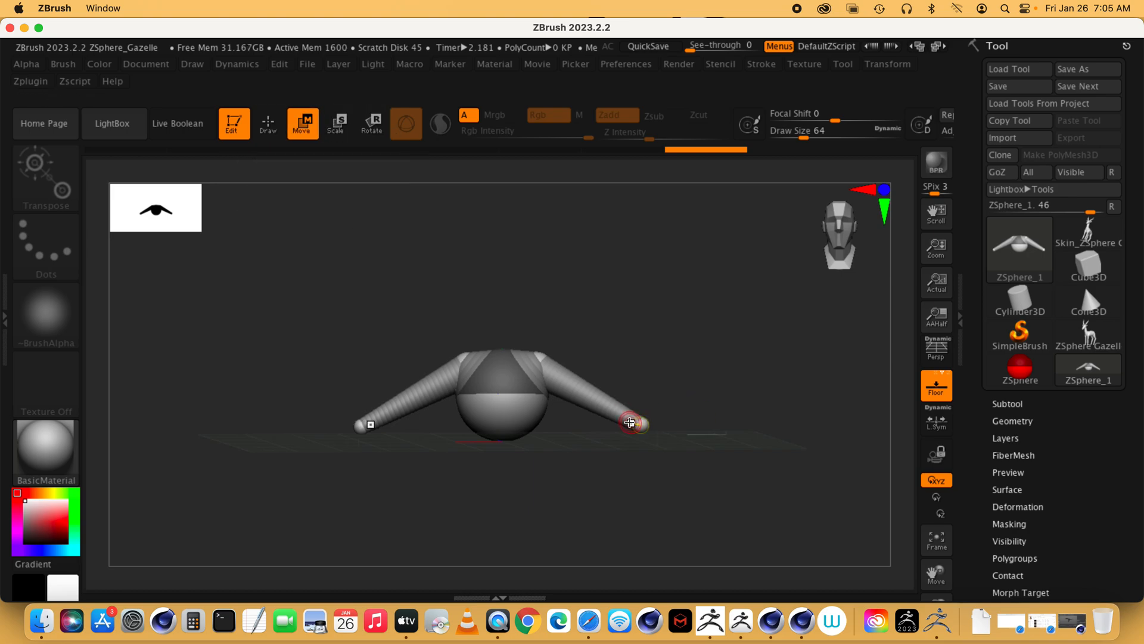
drag(642, 426, 586, 433)
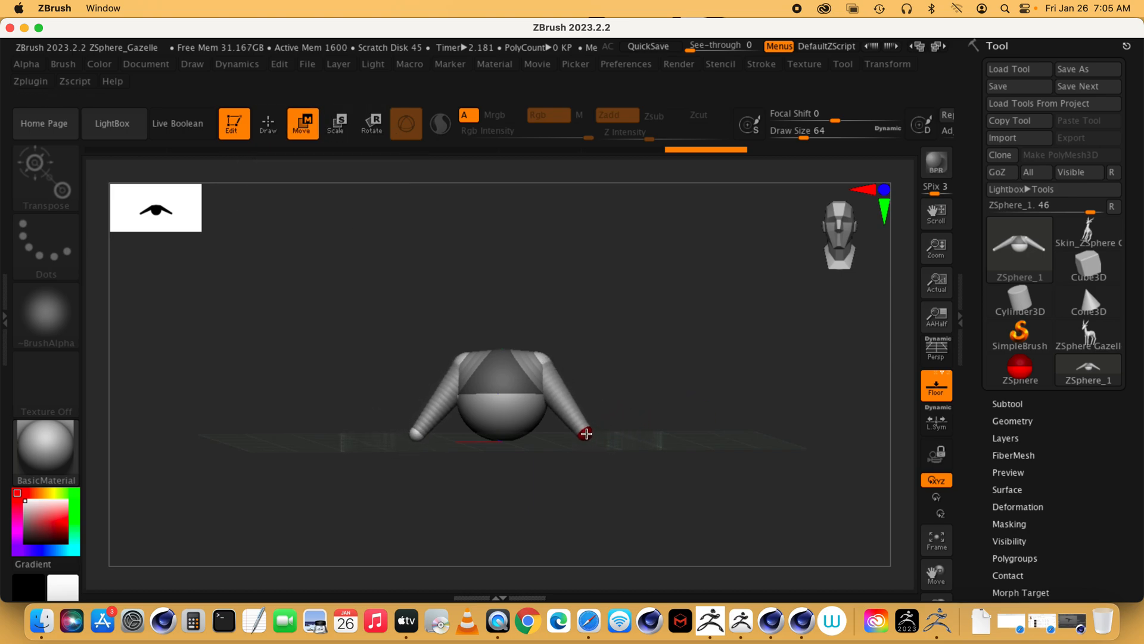
Add a new mirrored pair of ZSpheres at the ends of the arms in Draw mode.
click(268, 123)
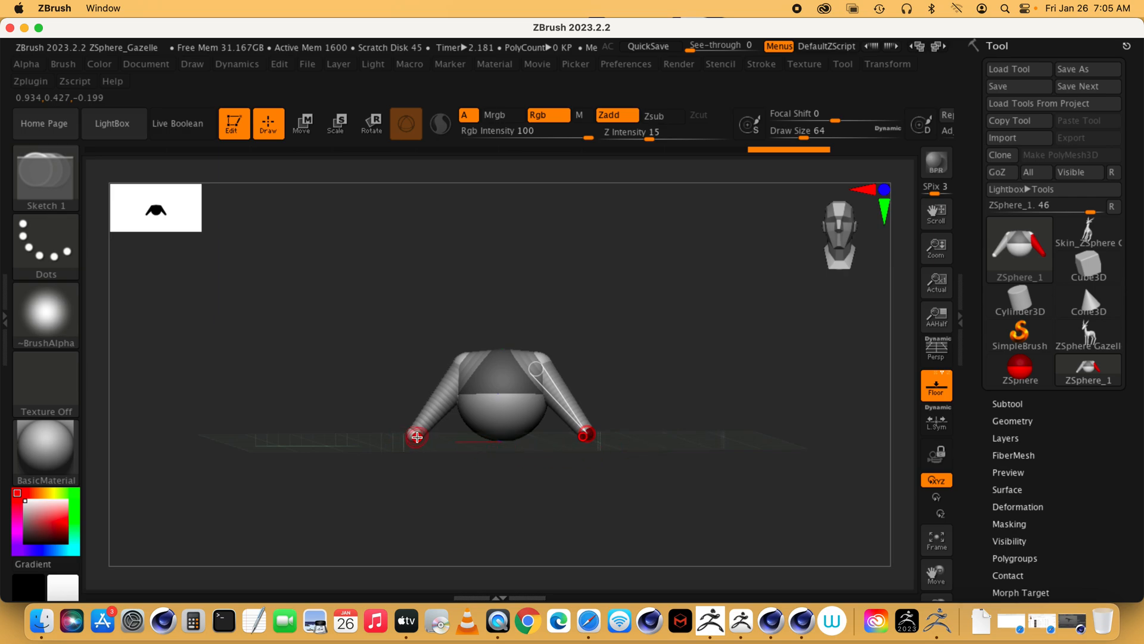
alt+drag(653, 395, 812, 387)
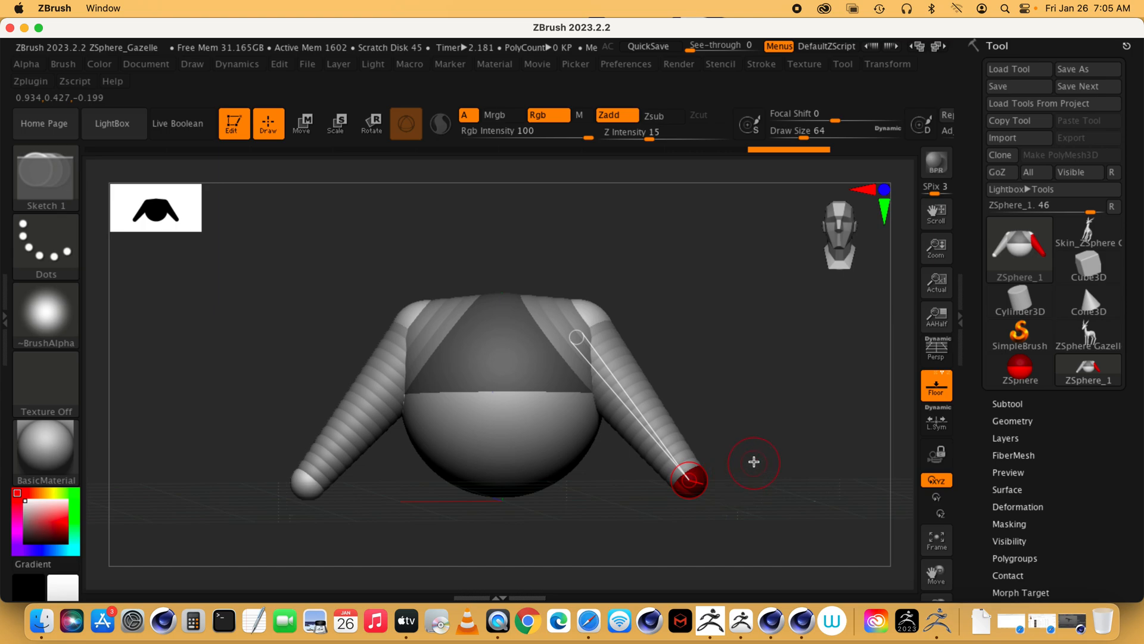
alt+drag(781, 449, 836, 490)
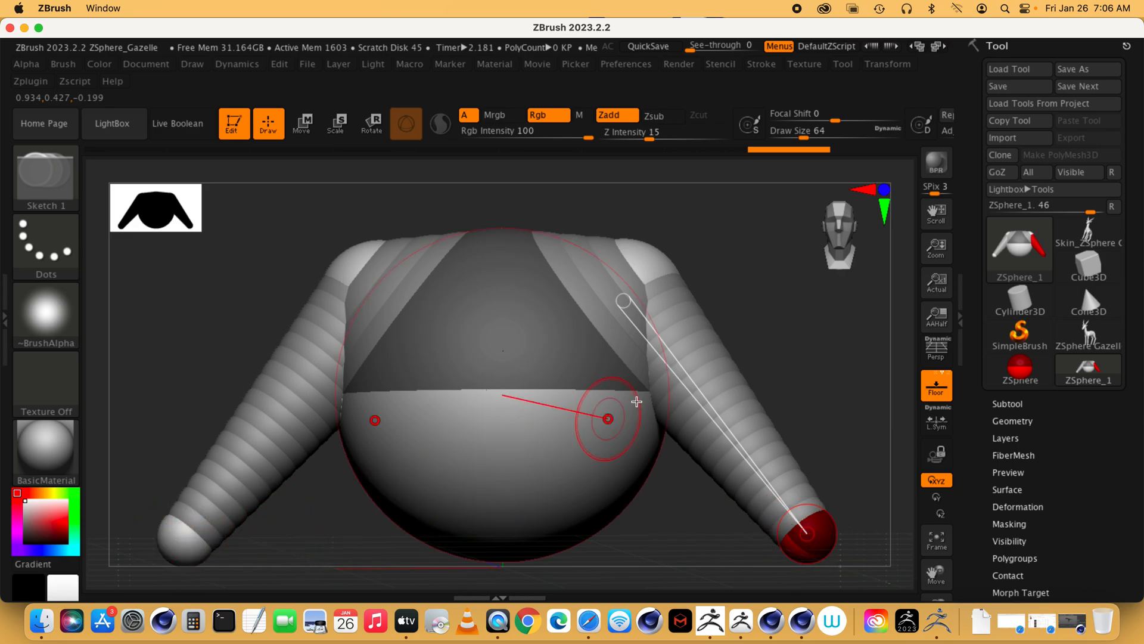
drag(828, 355, 694, 350)
drag(641, 460, 647, 477)
Pull the new end ZSpheres straight down to form forearms, and raise the elbow ZSpheres slightly outward.
click(317, 134)
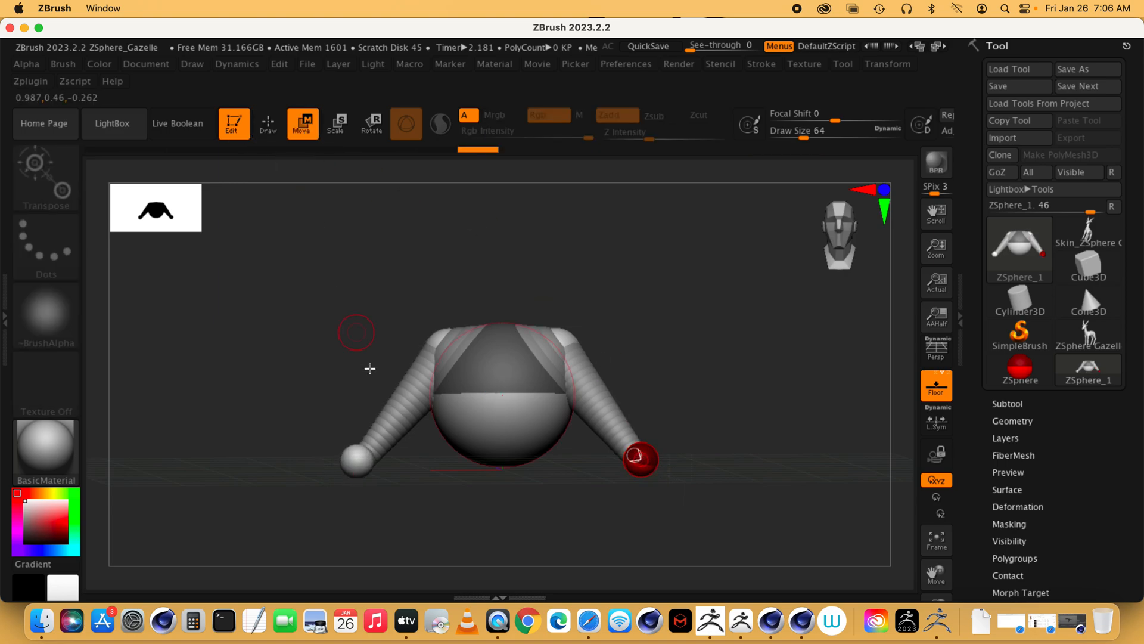
drag(646, 465, 624, 547)
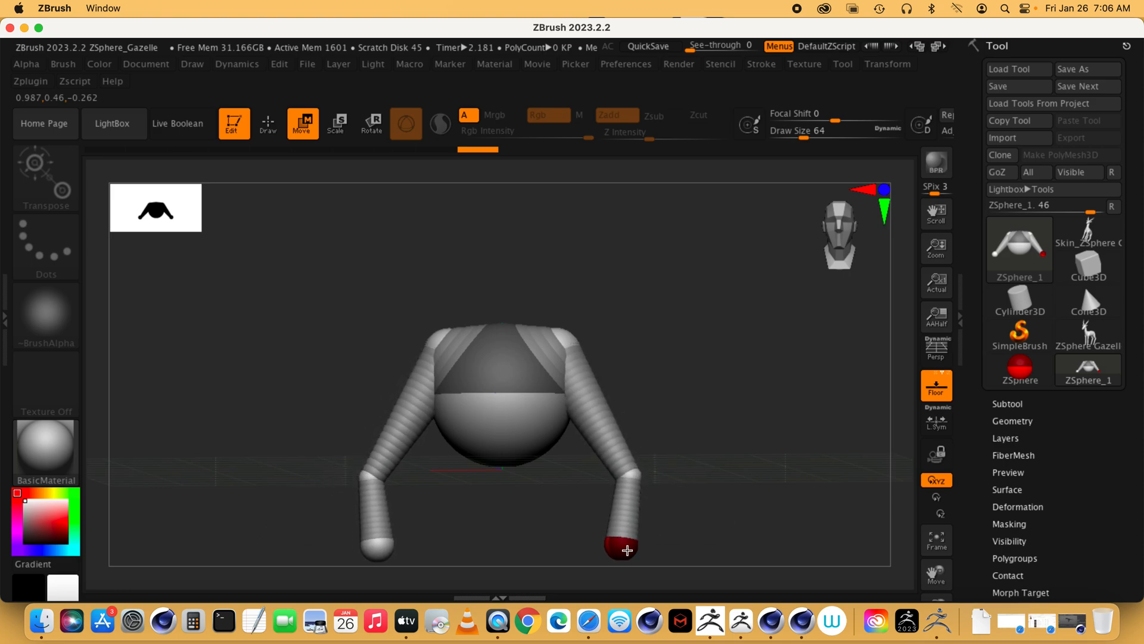
drag(626, 471, 638, 443)
Bend the arms from the side by moving the elbow ZSpheres backward and the hand ZSpheres forward and up.
drag(731, 445, 781, 440)
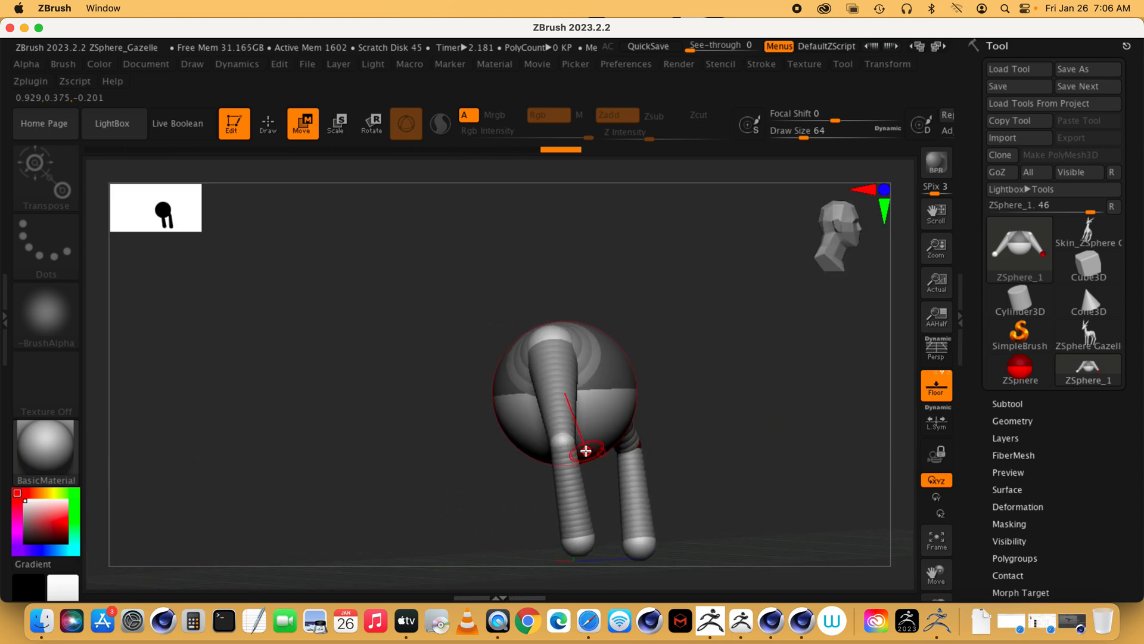
drag(563, 442, 528, 447)
drag(579, 542, 594, 524)
drag(761, 432, 739, 438)
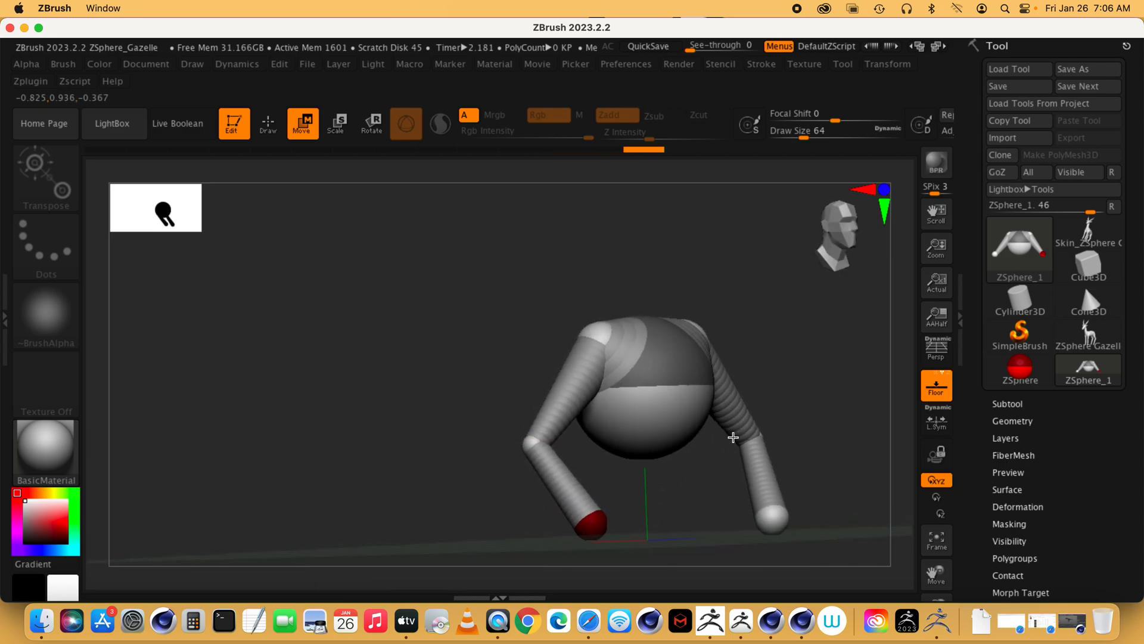
Set the draw size to 112 and move the hand ZSpheres slightly outward so the forearms hang straighter in the front view.
drag(823, 408, 743, 294)
click(813, 137)
drag(781, 479, 686, 347)
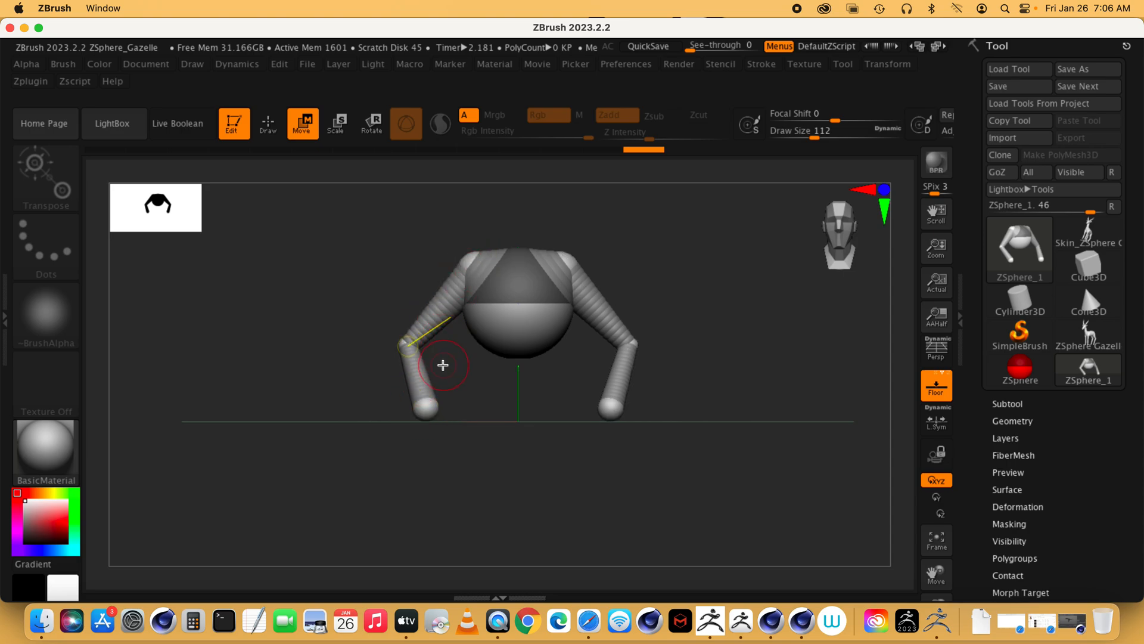
ctrl+right_drag(542, 441, 764, 445)
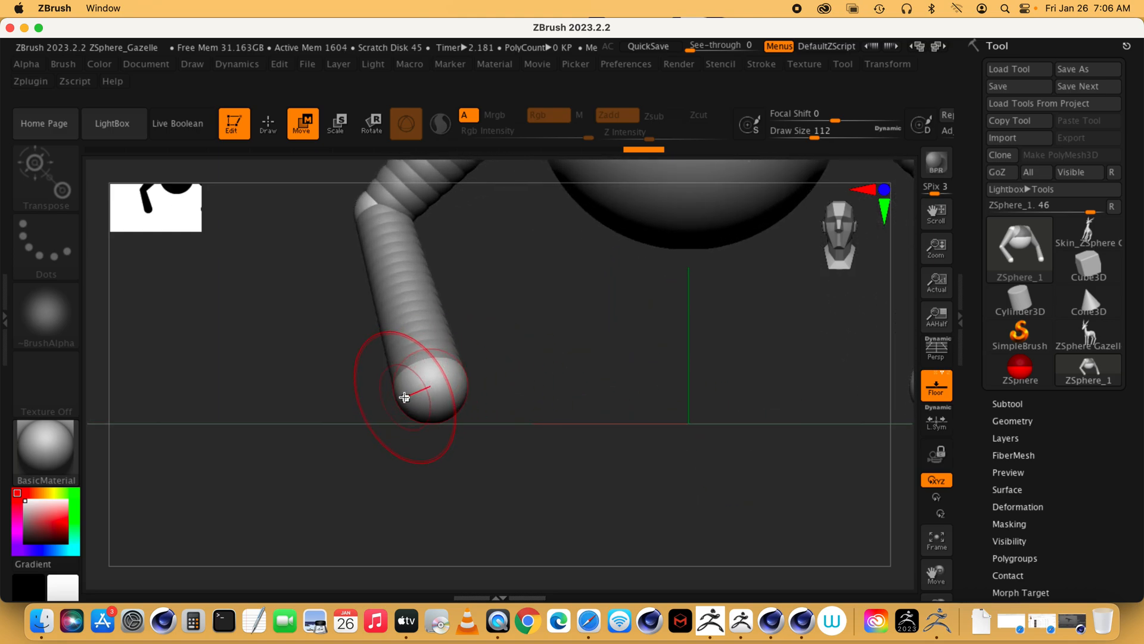
right_drag(467, 377, 459, 380)
mouse_move(457, 383)
mouse_down()
mouse_move(442, 378)
mouse_move(452, 385)
mouse_move(429, 401)
mouse_move(447, 403)
mouse_move(411, 385)
mouse_up()
Add four small mirrored ZSpheres around each hand in Draw mode and pull them out to form three fingers and a thumb.
click(268, 123)
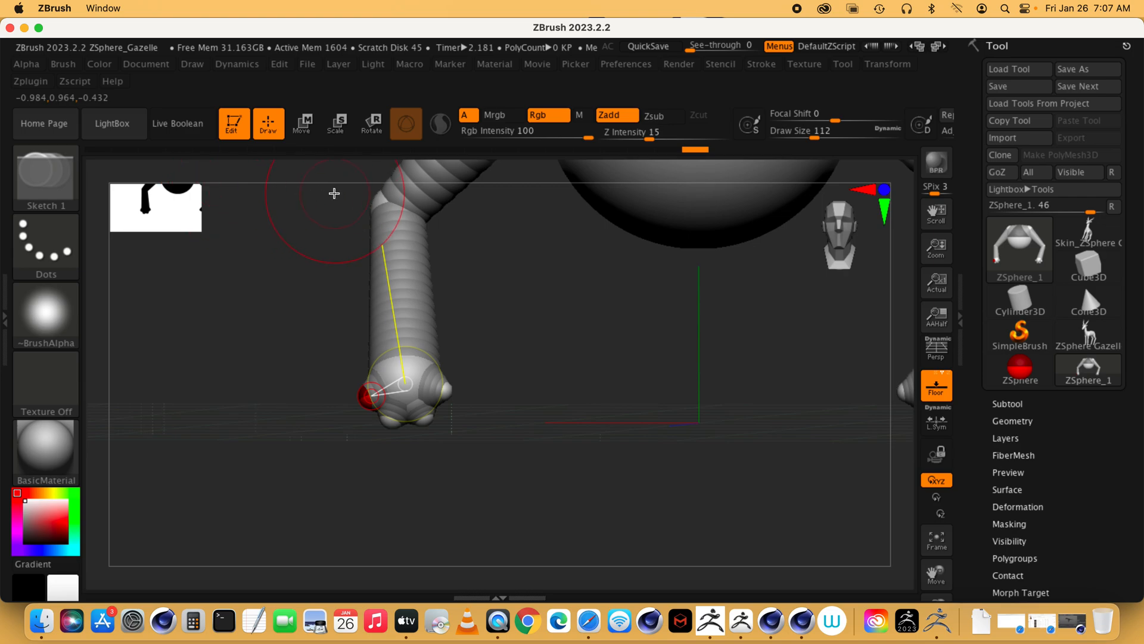
key(w)
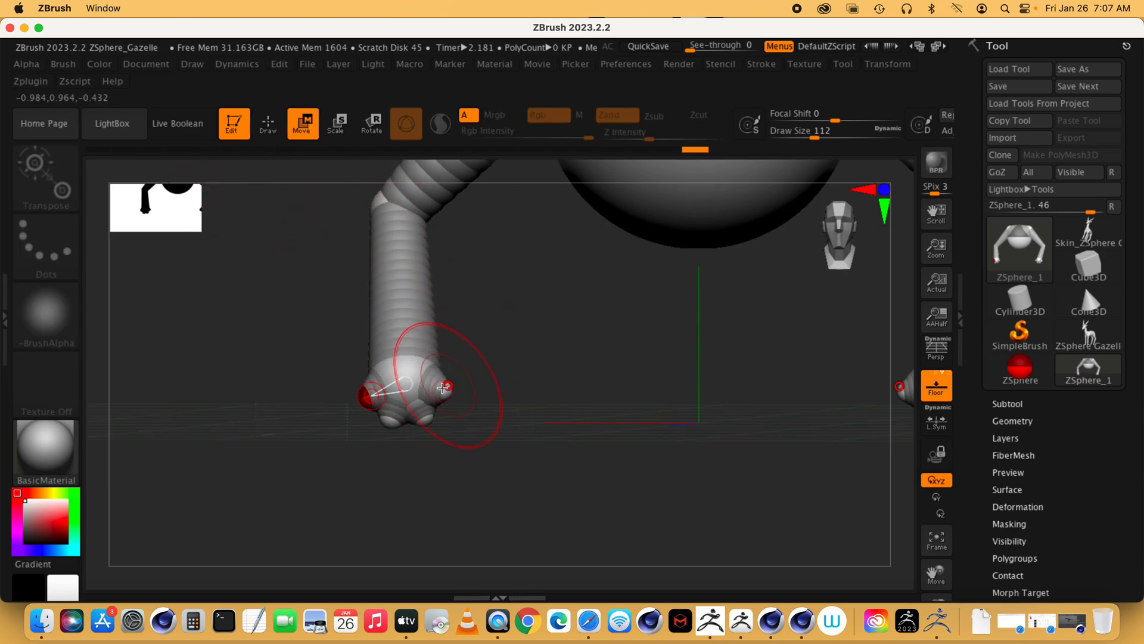
mouse_move(360, 397)
mouse_down()
mouse_move(195, 450)
mouse_move(359, 386)
mouse_move(321, 429)
mouse_move(179, 337)
mouse_move(177, 396)
mouse_move(345, 401)
mouse_move(278, 501)
mouse_move(378, 524)
mouse_move(303, 483)
mouse_move(258, 396)
mouse_move(174, 417)
mouse_move(338, 401)
mouse_up()
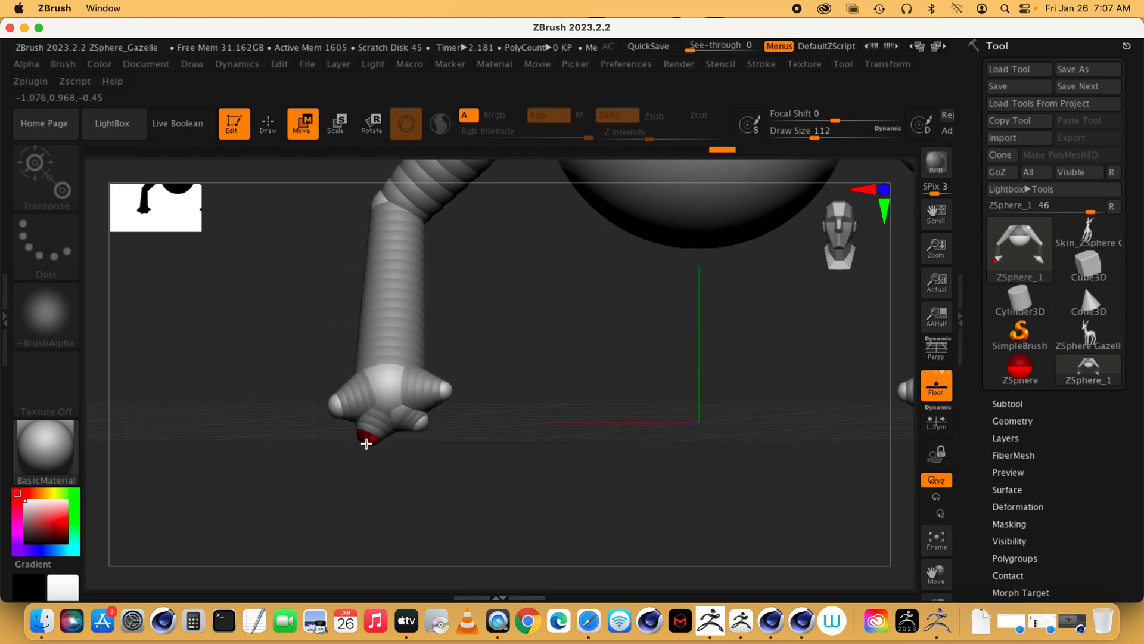
drag(369, 448, 373, 427)
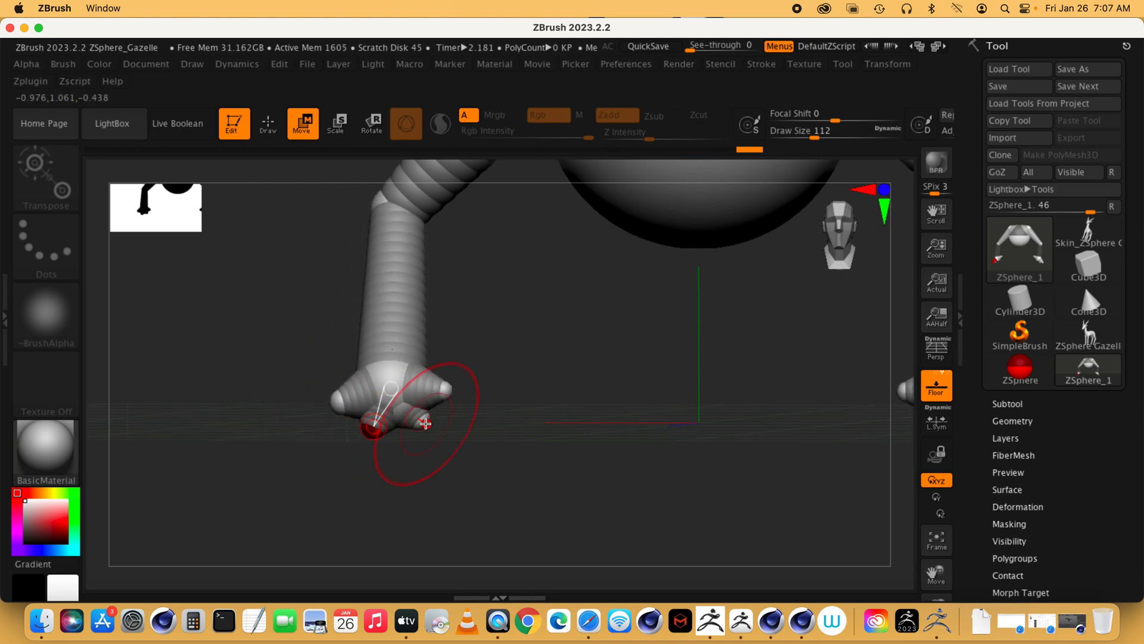
mouse_move(449, 395)
mouse_down()
mouse_move(503, 396)
mouse_move(434, 386)
mouse_move(444, 380)
mouse_move(440, 388)
mouse_move(391, 324)
mouse_move(394, 388)
mouse_move(396, 358)
mouse_up()
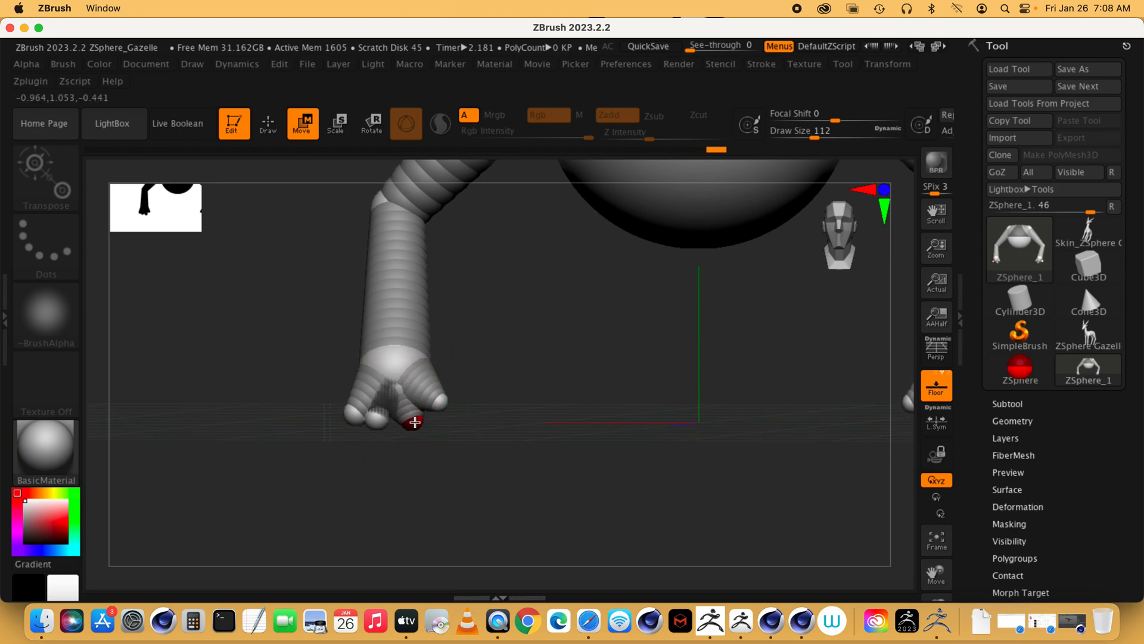
drag(446, 406, 467, 367)
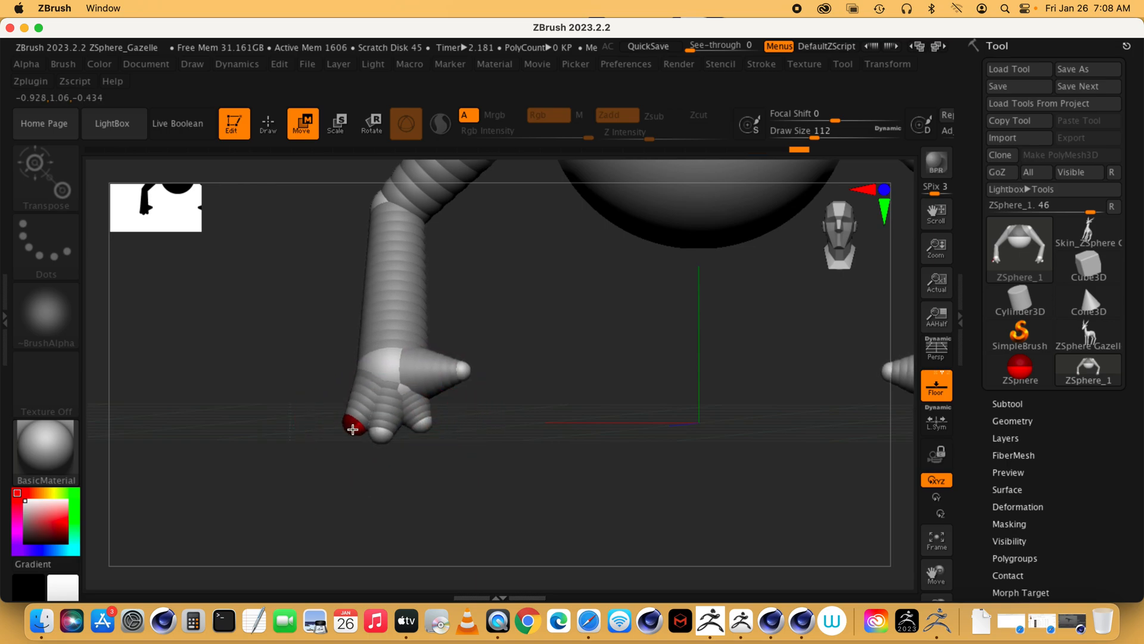
Reposition the finger ZSphere nearest the thumb, pulling its tip slightly downward.
mouse_move(615, 391)
mouse_down()
mouse_move(687, 386)
mouse_move(533, 401)
mouse_up()
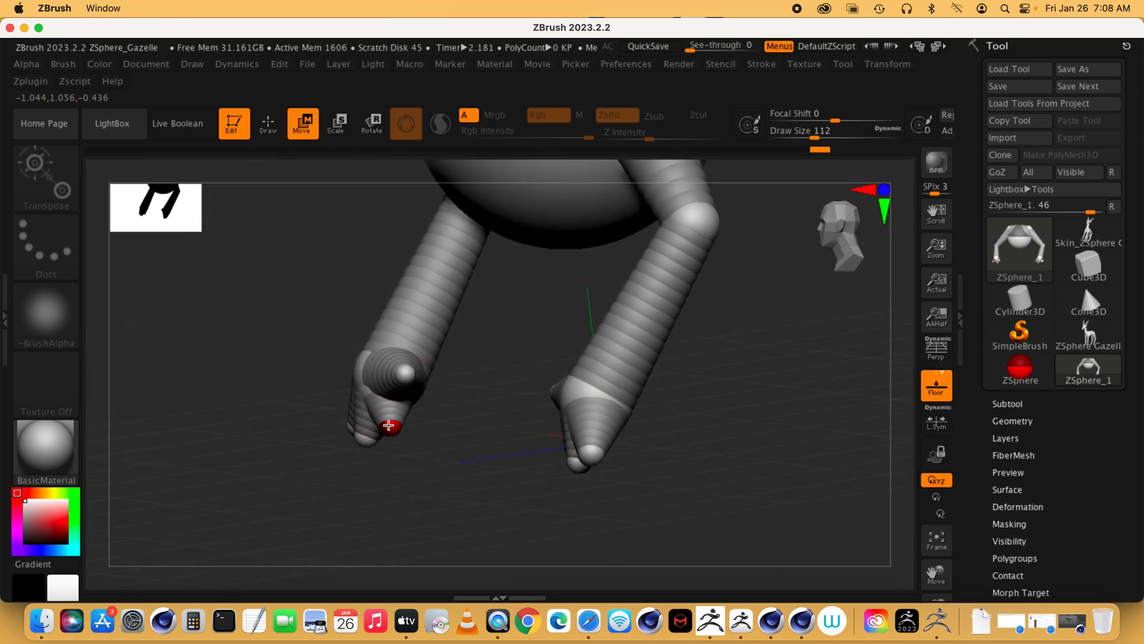
drag(447, 429, 516, 432)
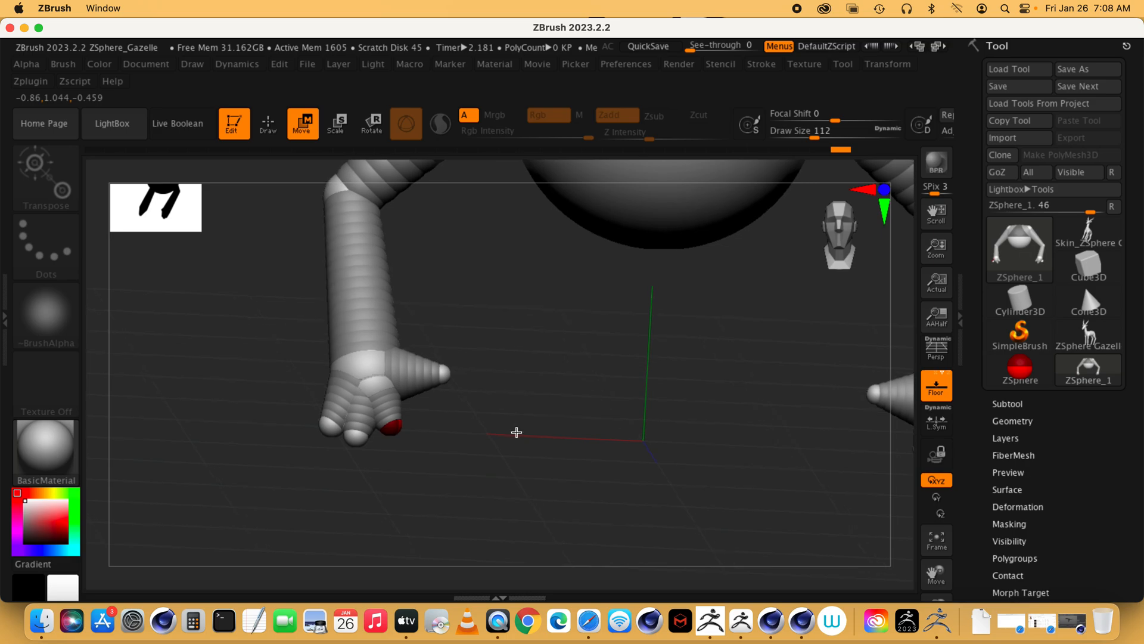
drag(391, 417, 391, 430)
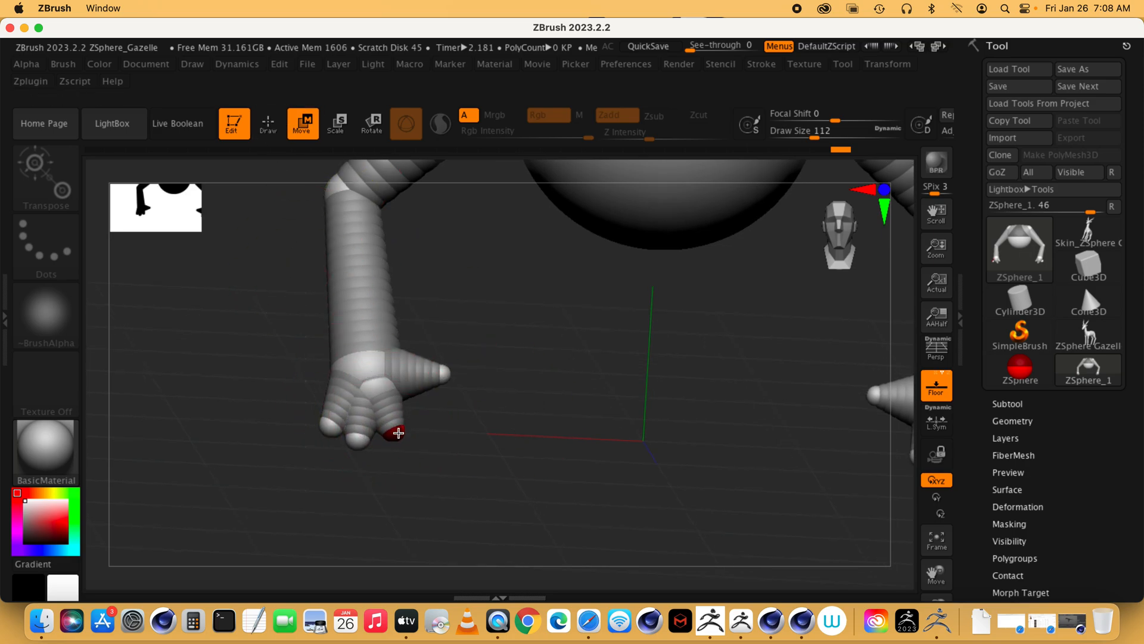
Add a mirrored ZSphere at the tip of each thumb in Draw mode, undoing the first misplaced one.
click(267, 124)
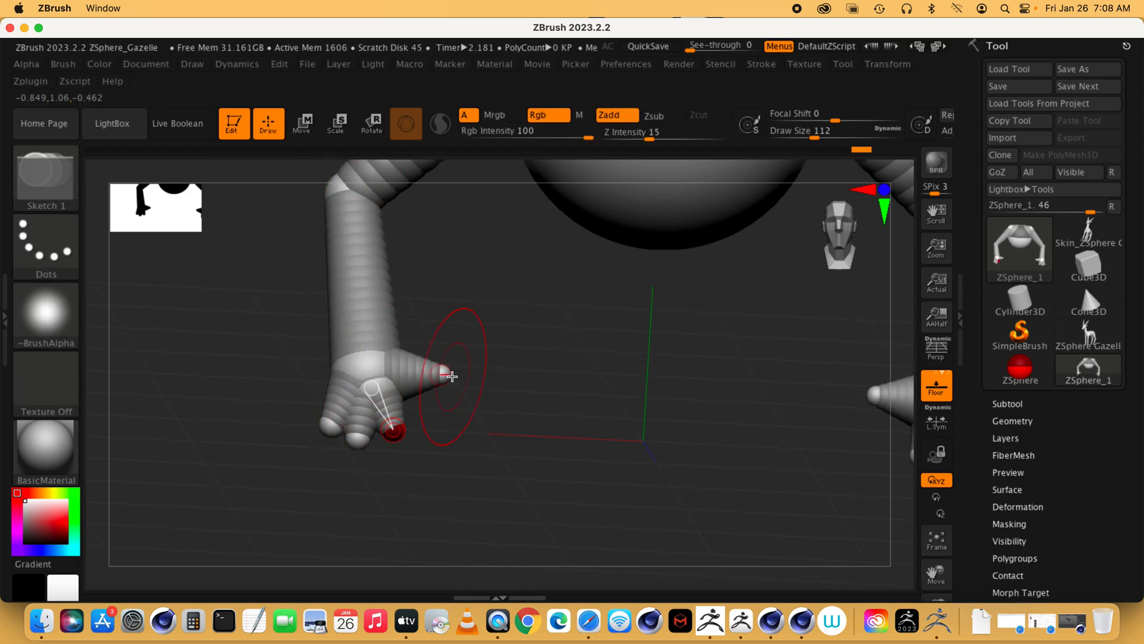
drag(451, 376, 464, 384)
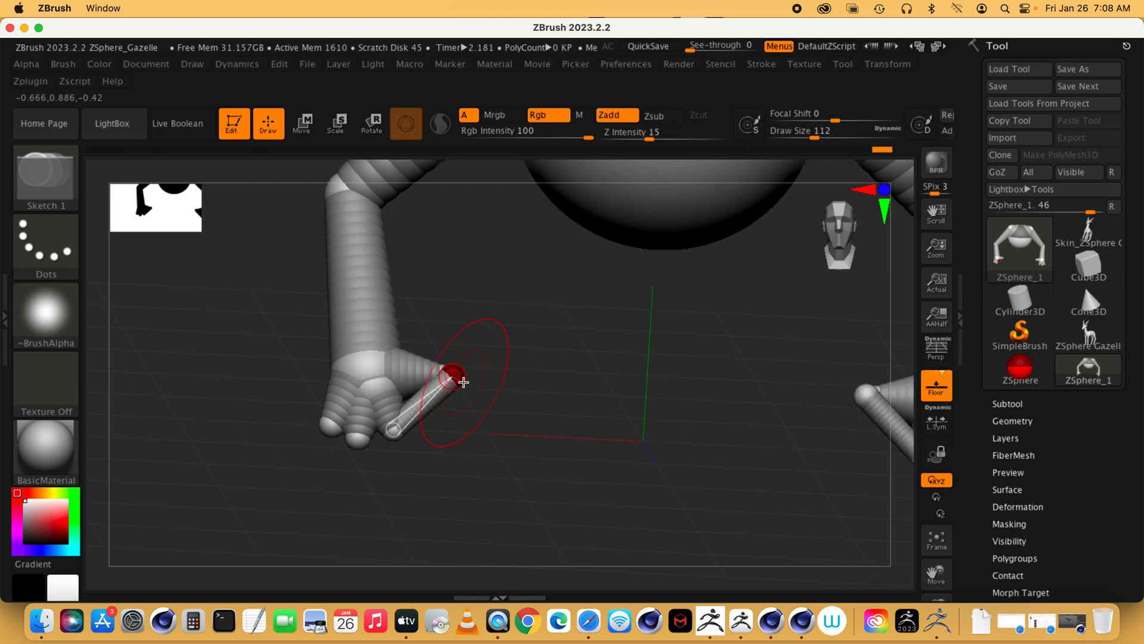
key(super+z)
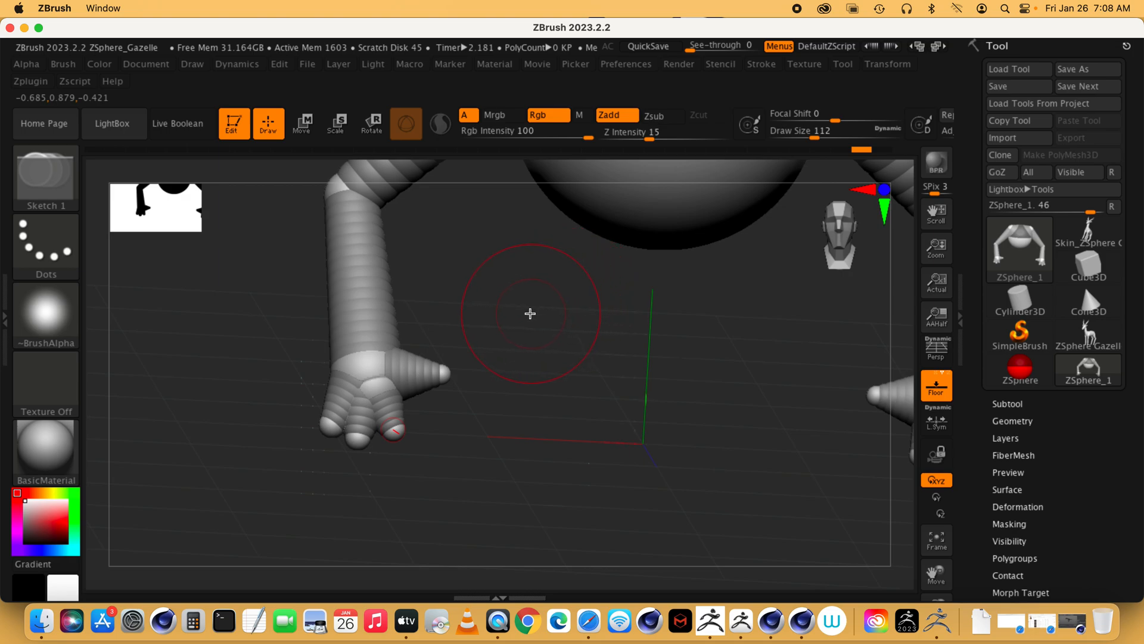
ctrl+right_drag(505, 320, 690, 330)
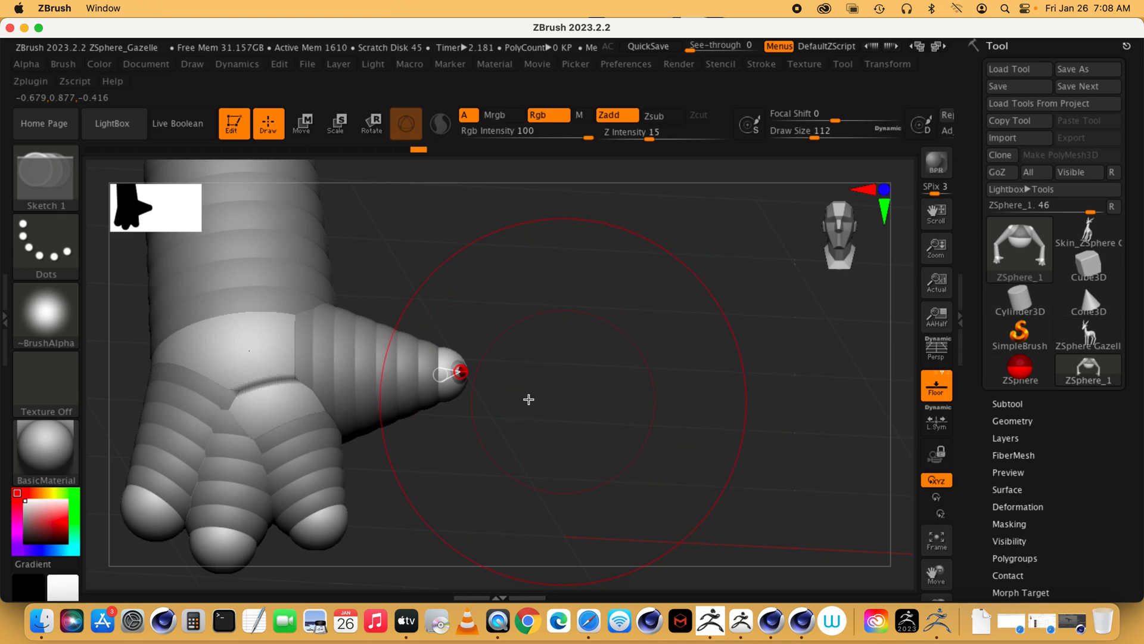
mouse_move(449, 396)
mouse_down()
mouse_move(504, 409)
mouse_move(489, 410)
mouse_up()
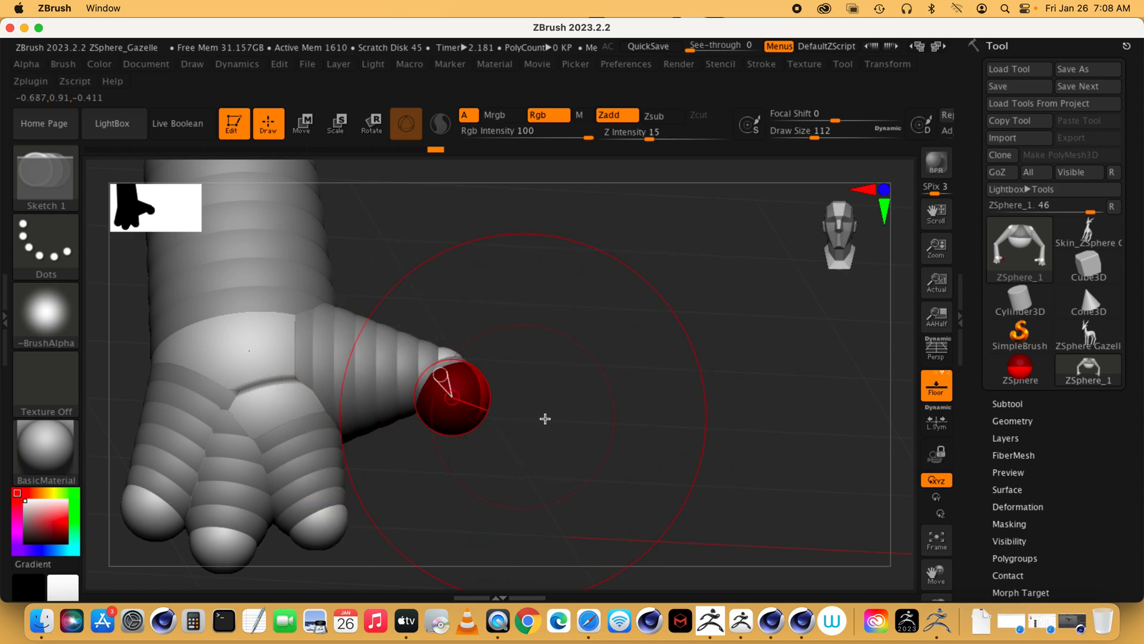
Reduce the draw size to about 5 and pull the new thumb-tip ZSphere downward to form a second thumb segment.
click(304, 127)
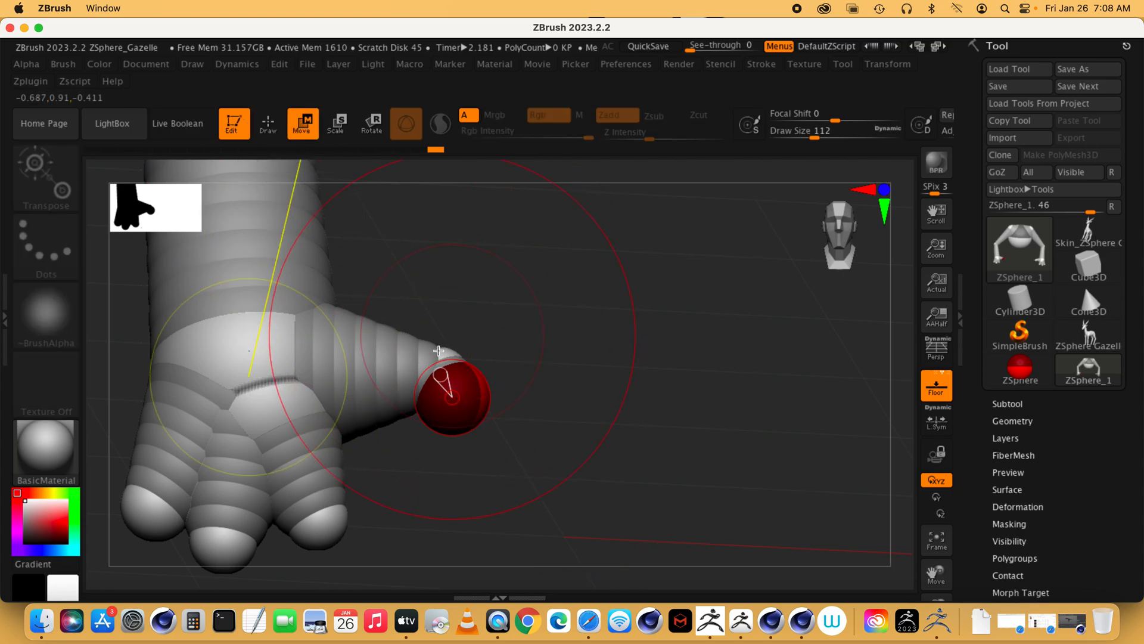
mouse_move(450, 388)
mouse_down()
mouse_move(535, 422)
mouse_move(431, 386)
mouse_move(582, 424)
mouse_move(435, 395)
mouse_up()
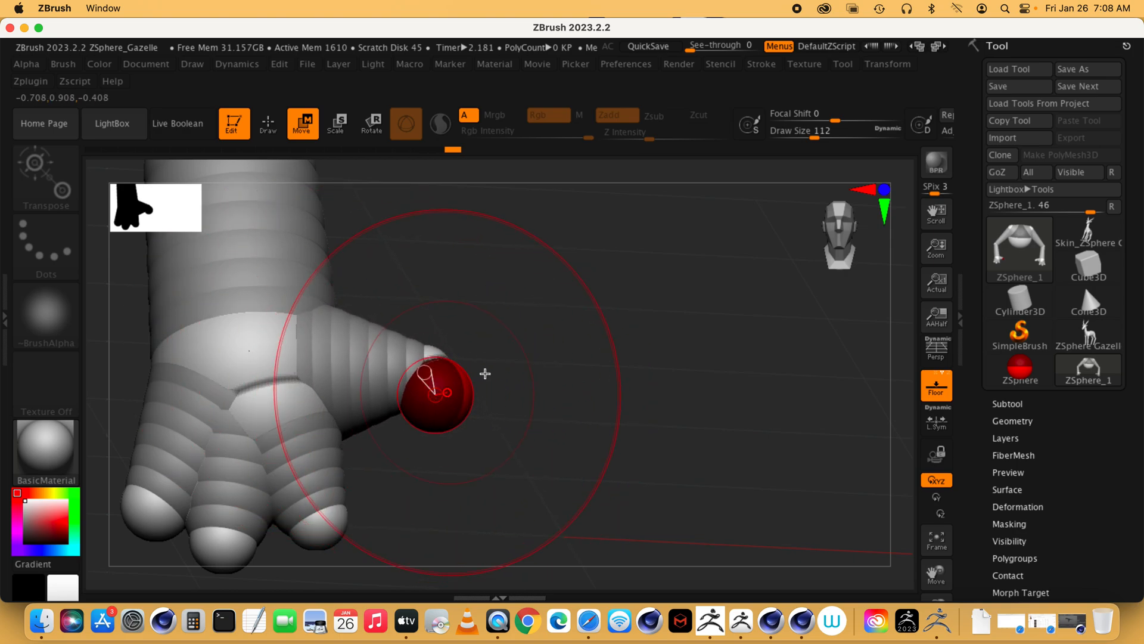
drag(810, 135, 781, 138)
drag(441, 403, 559, 429)
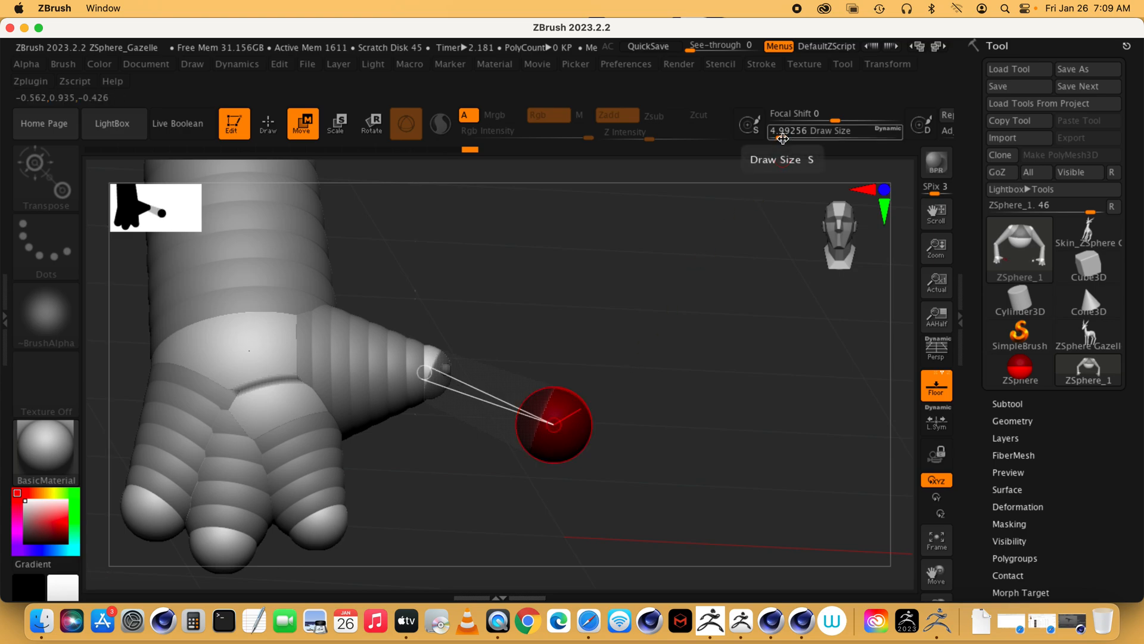
drag(565, 428, 457, 488)
Try to pull the small extra ZSphere out of the thumb joint, undo the move, and select that ZSphere again.
drag(444, 367, 562, 344)
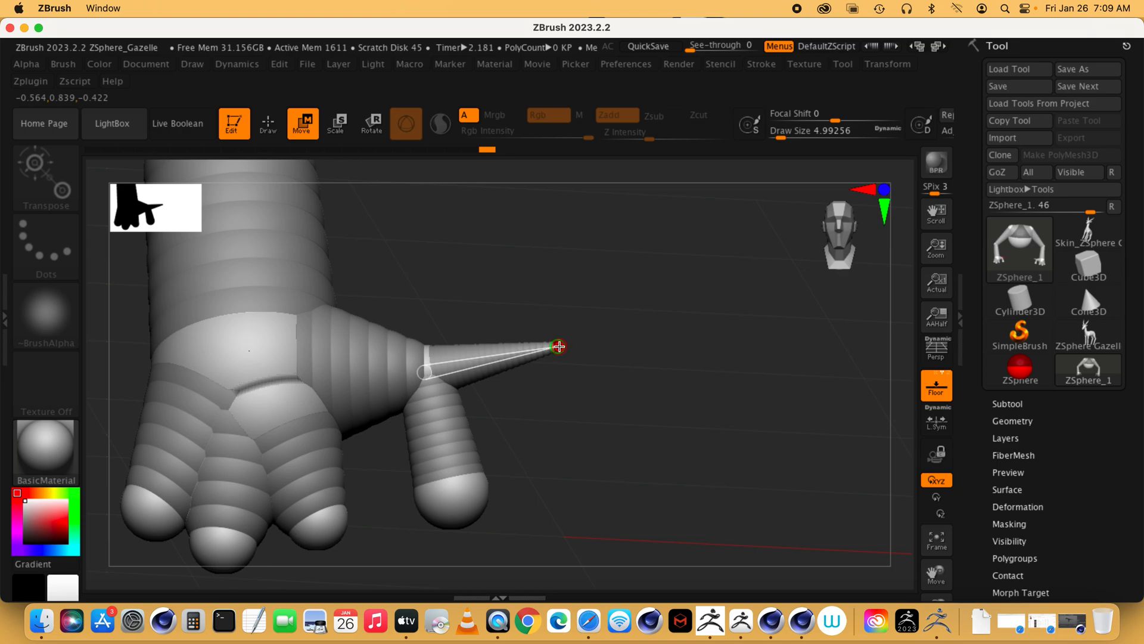
alt+drag(602, 345, 653, 334)
key(super+z)
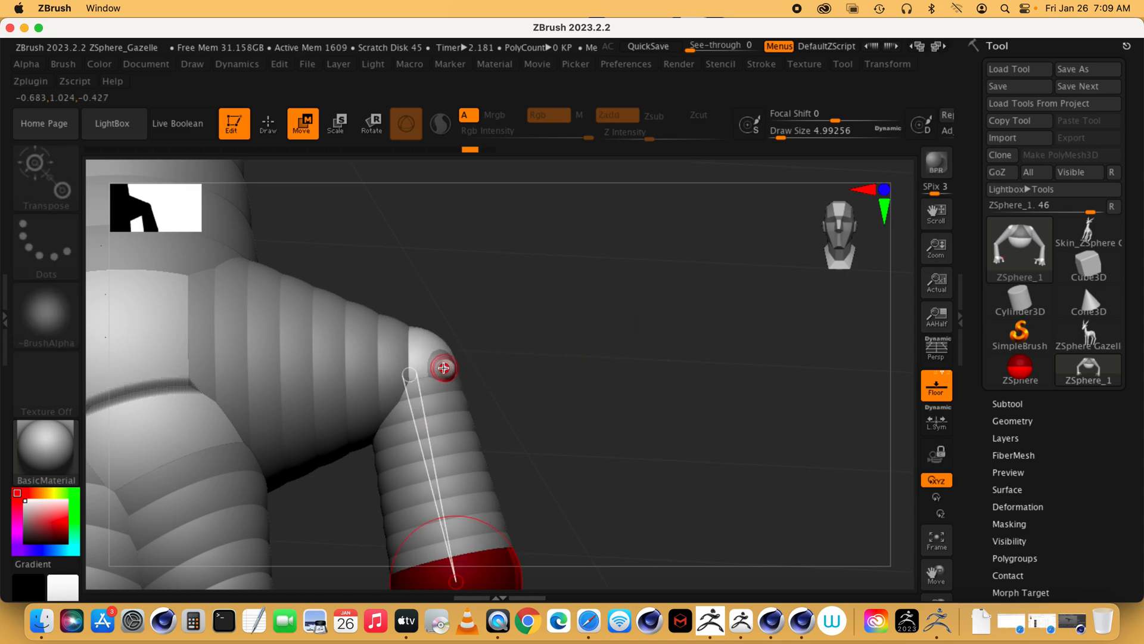
ctrl+click(446, 369)
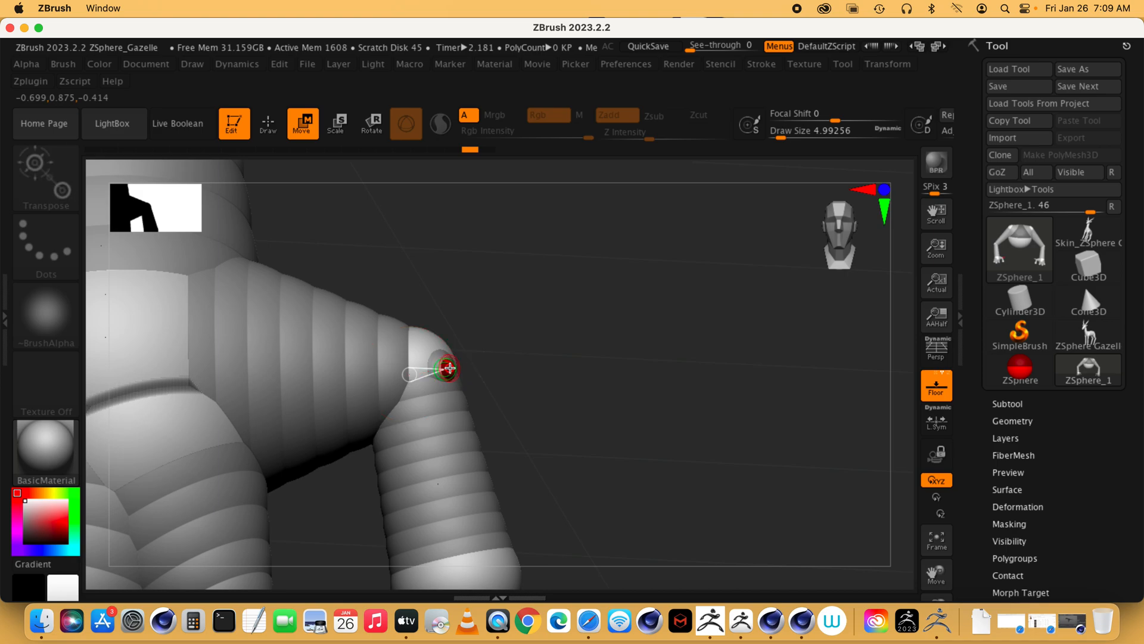
Move the thumb's end ZSphere down below the knuckle and pull the stray small ZSphere outward from the knuckle.
key(super+z)
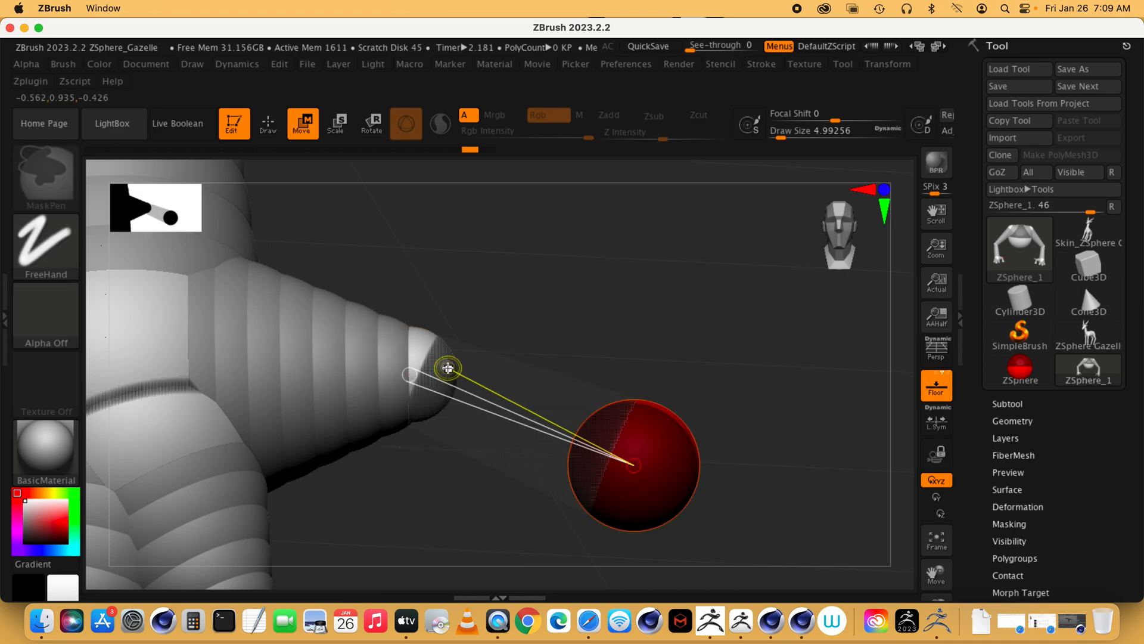
drag(634, 465, 450, 536)
drag(448, 366, 591, 346)
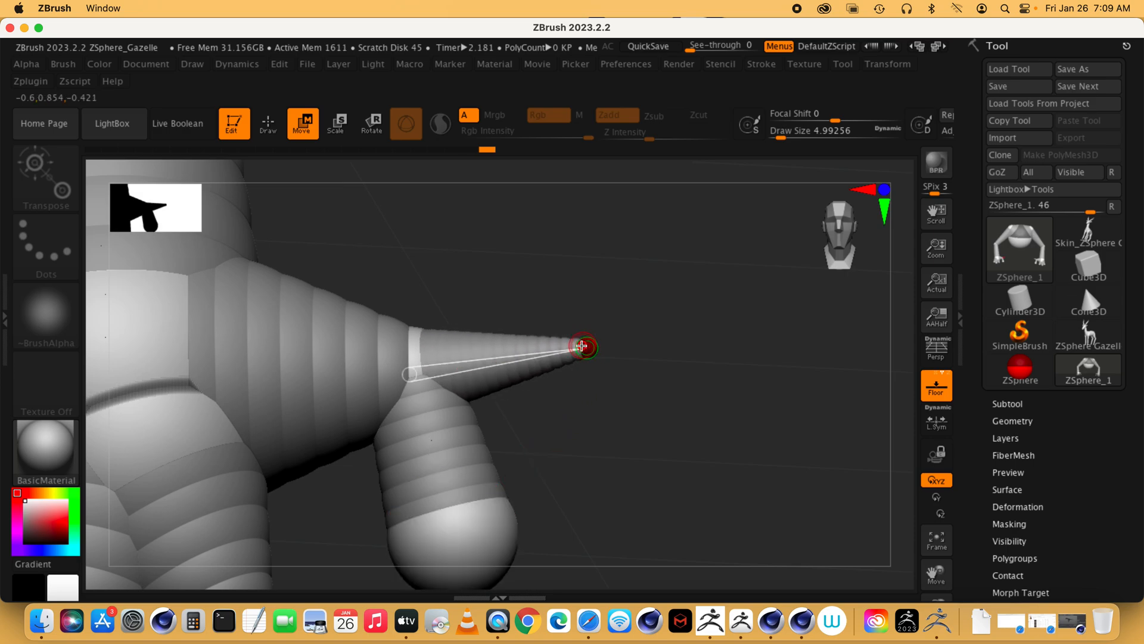
key(ctrl+z)
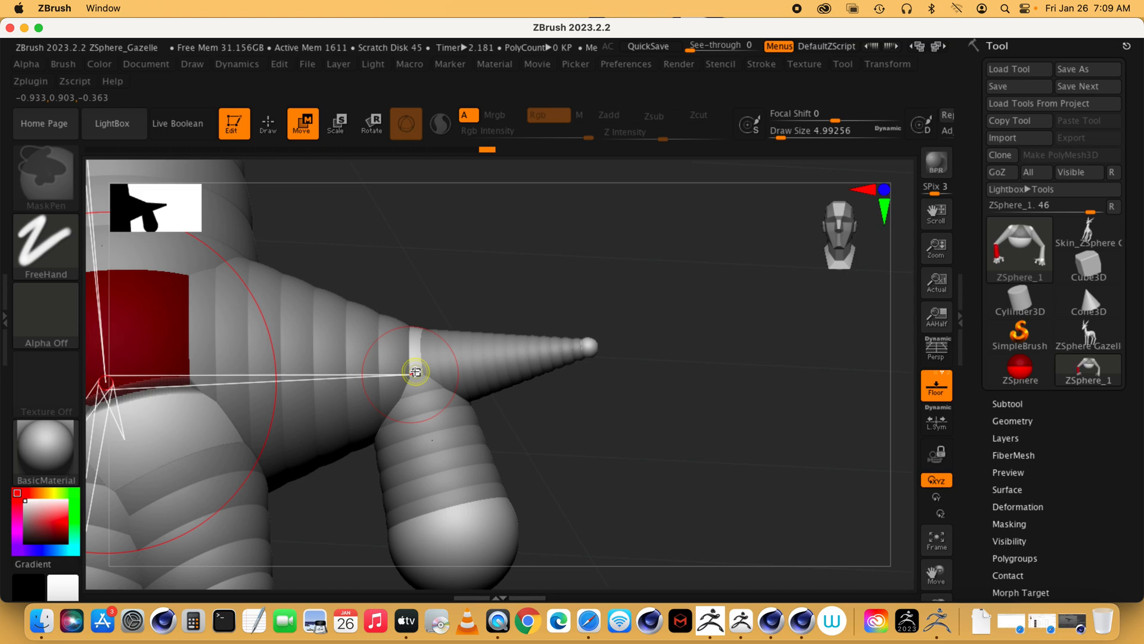
key(ctrl+z)
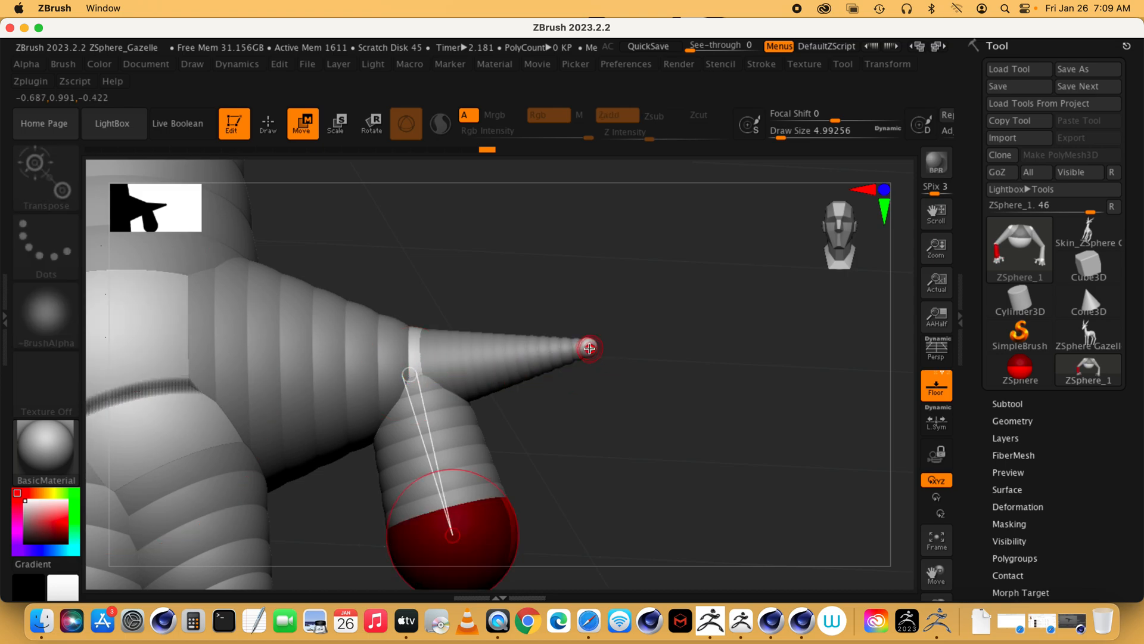
key(ctrl+z)
key(ctrl+z)
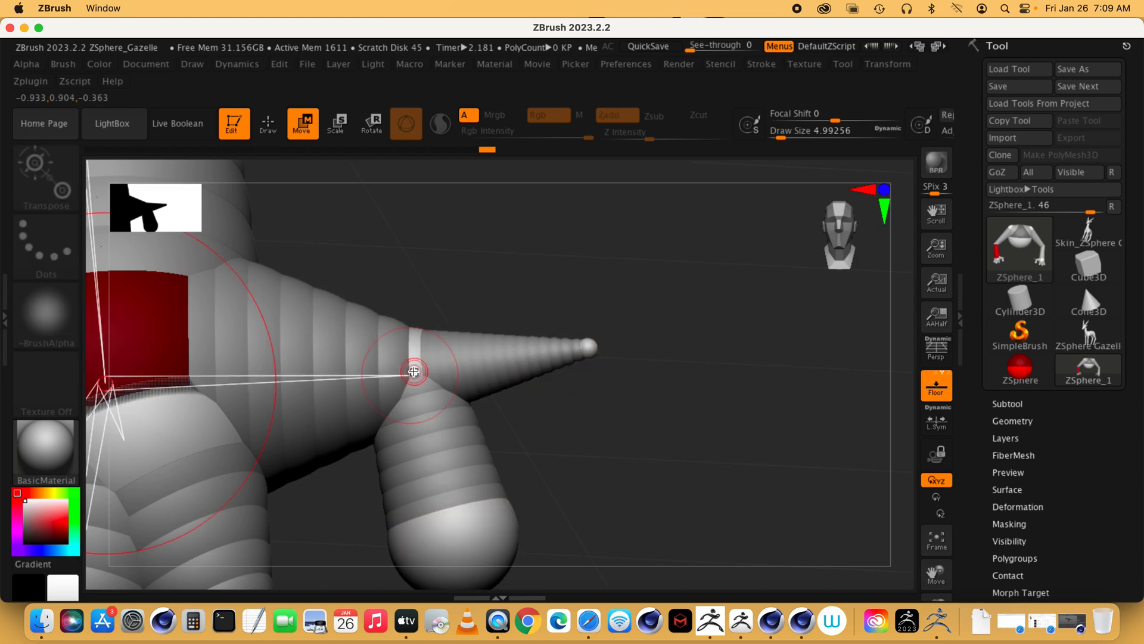
drag(781, 138, 799, 138)
ctrl+click(587, 351)
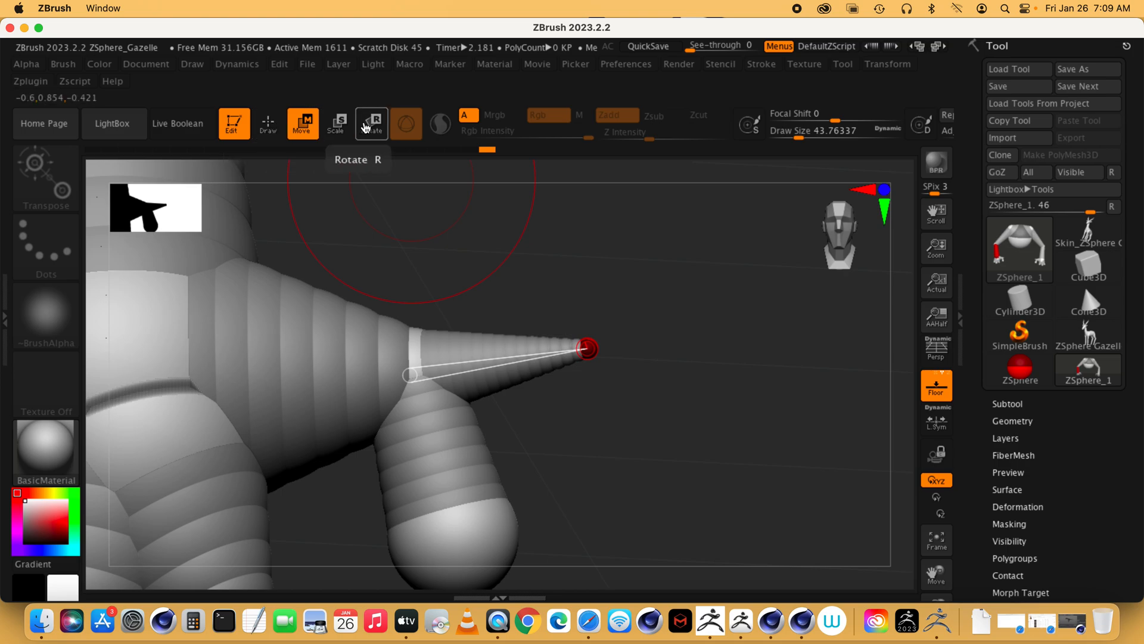
key(ctrl+z)
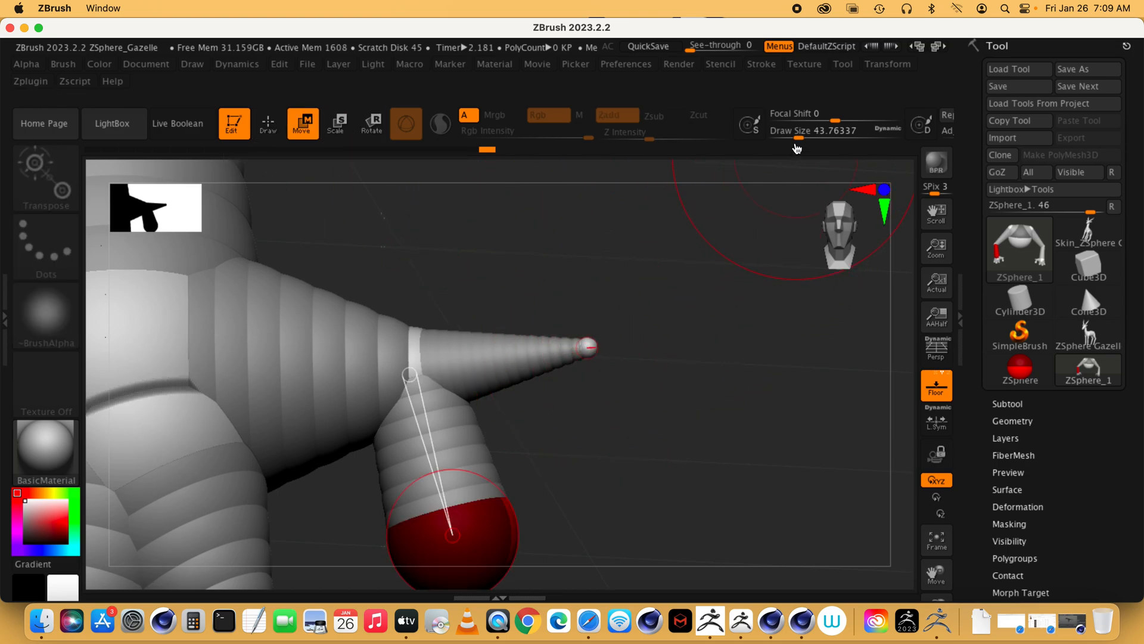
drag(798, 137, 791, 139)
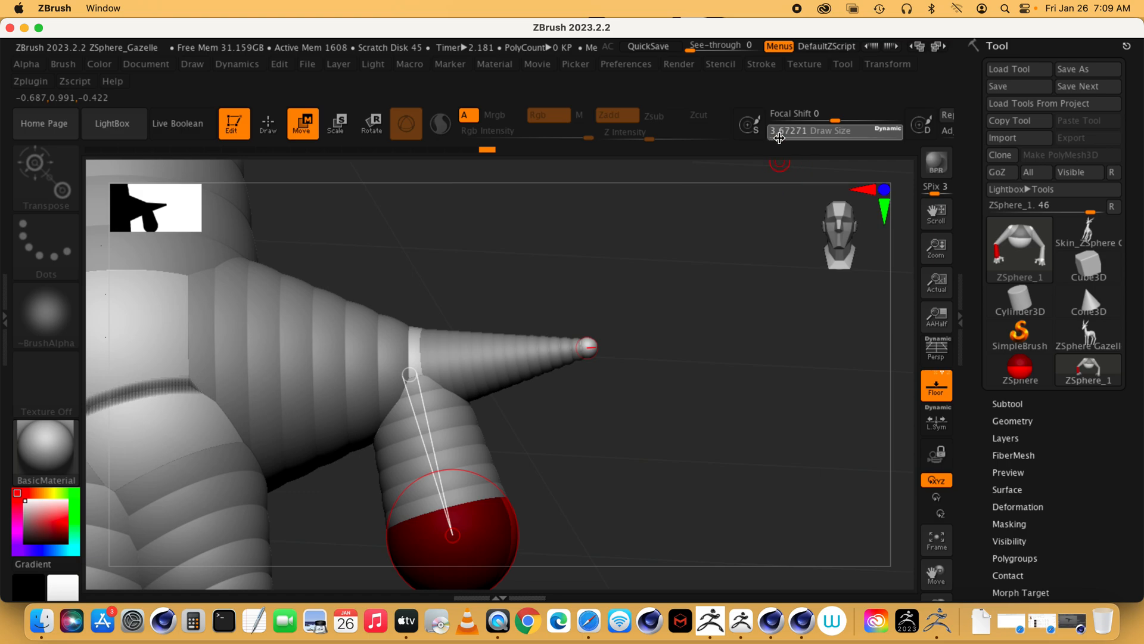
Return to drawing ZSpheres in Edit mode and delete the stray small ZSphere extending from the thumb knuckle.
click(234, 123)
click(268, 124)
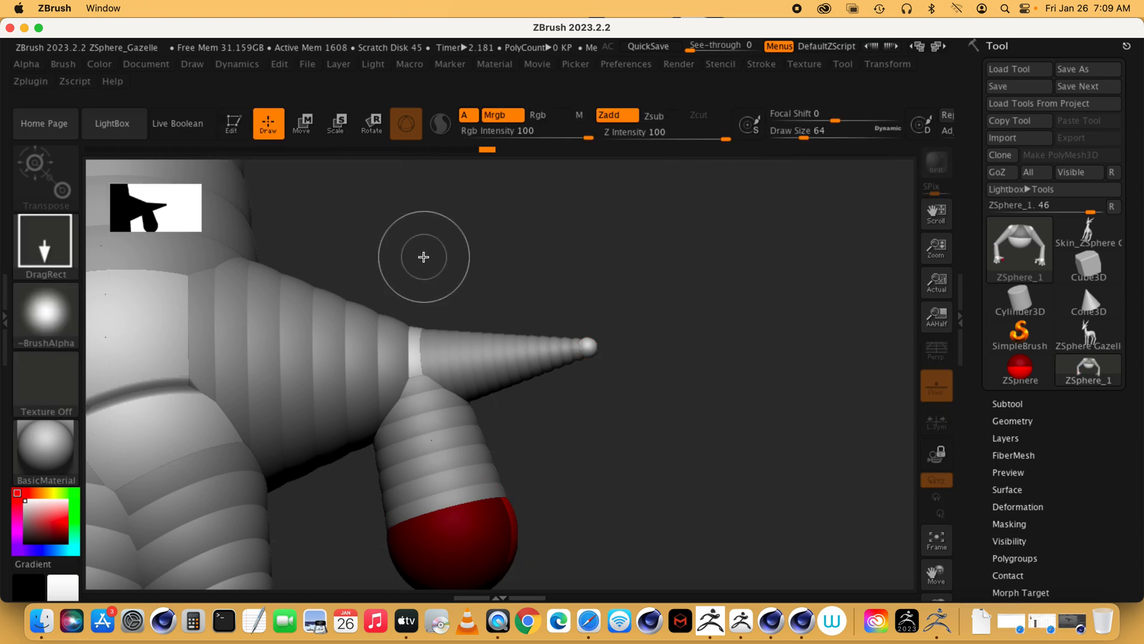
key(t)
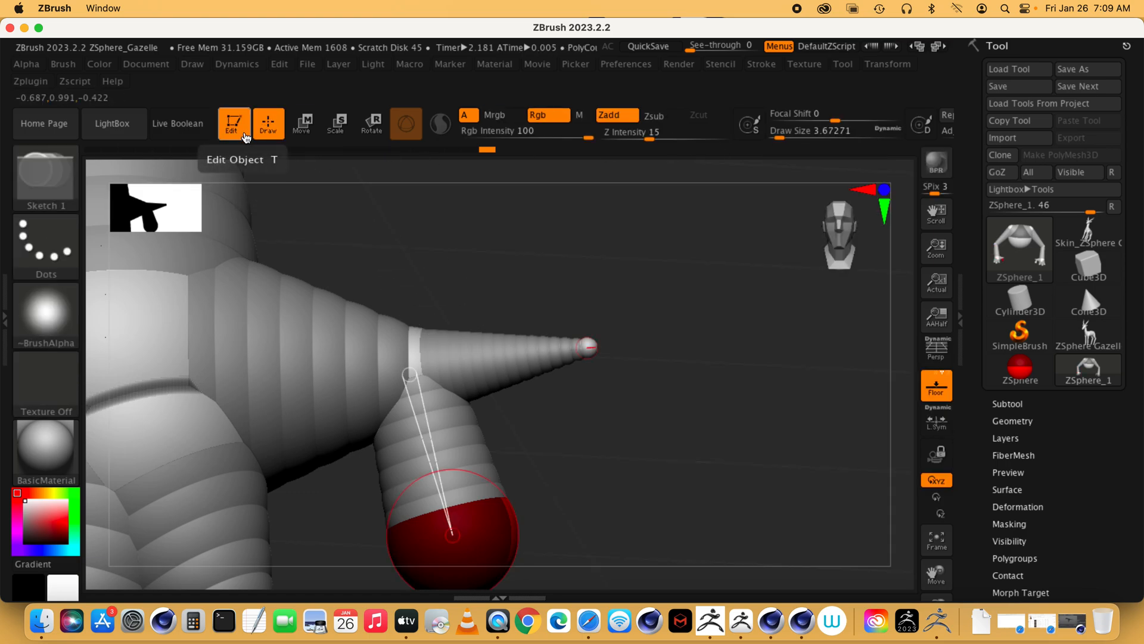
alt+click(590, 348)
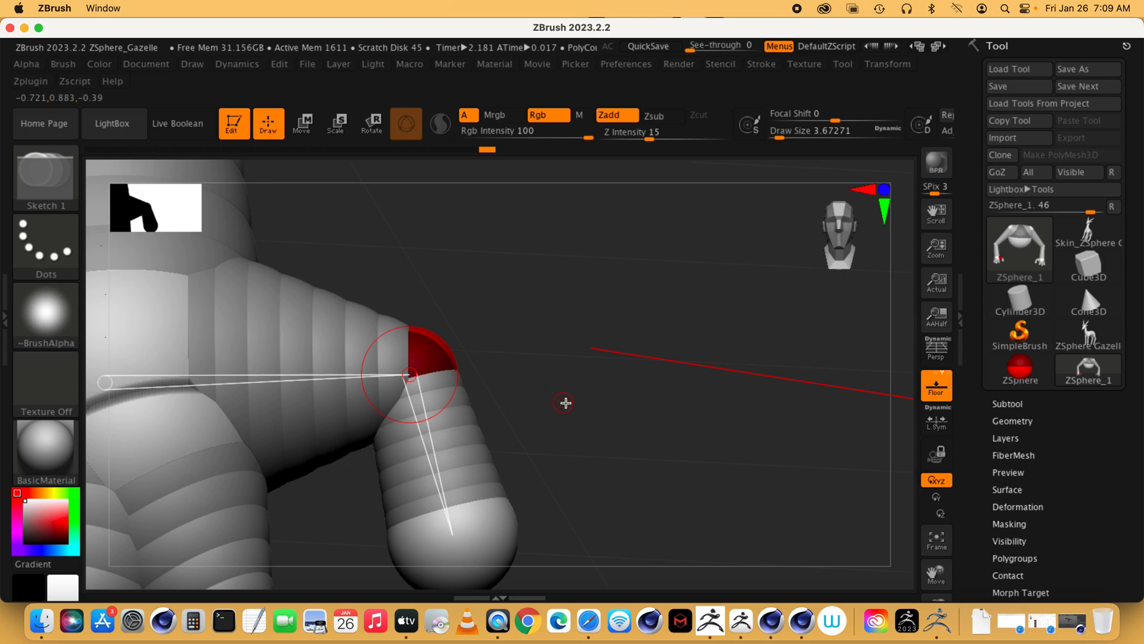
Add a new ZSphere at the tip of the thumb and raise the Draw Size to about 68.
drag(655, 392, 541, 395)
drag(618, 433, 577, 404)
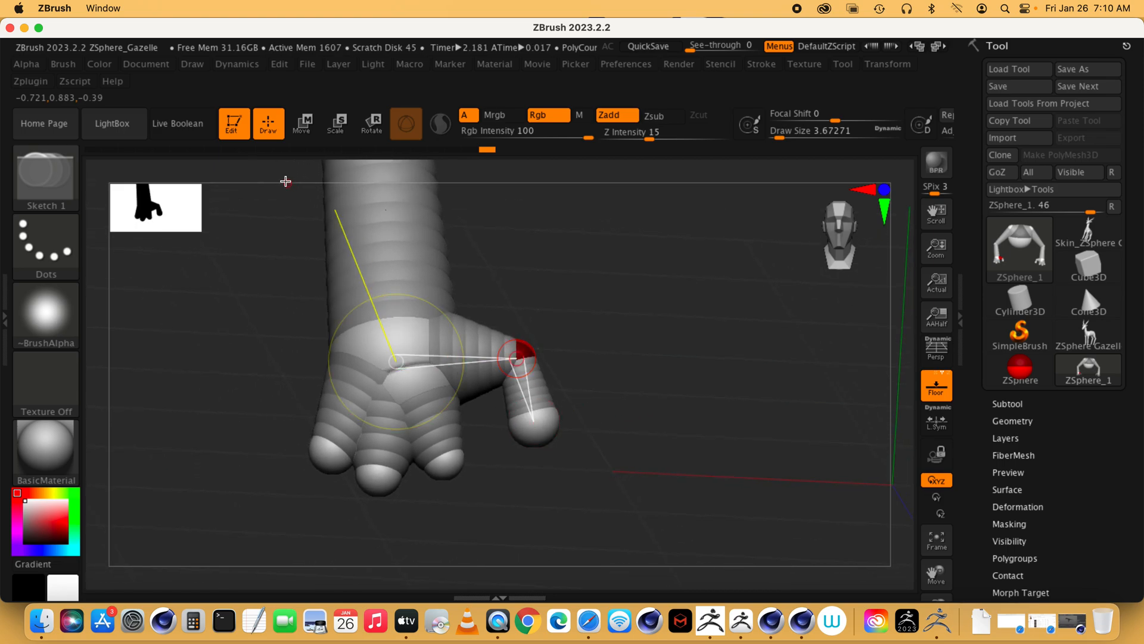
drag(537, 447, 539, 461)
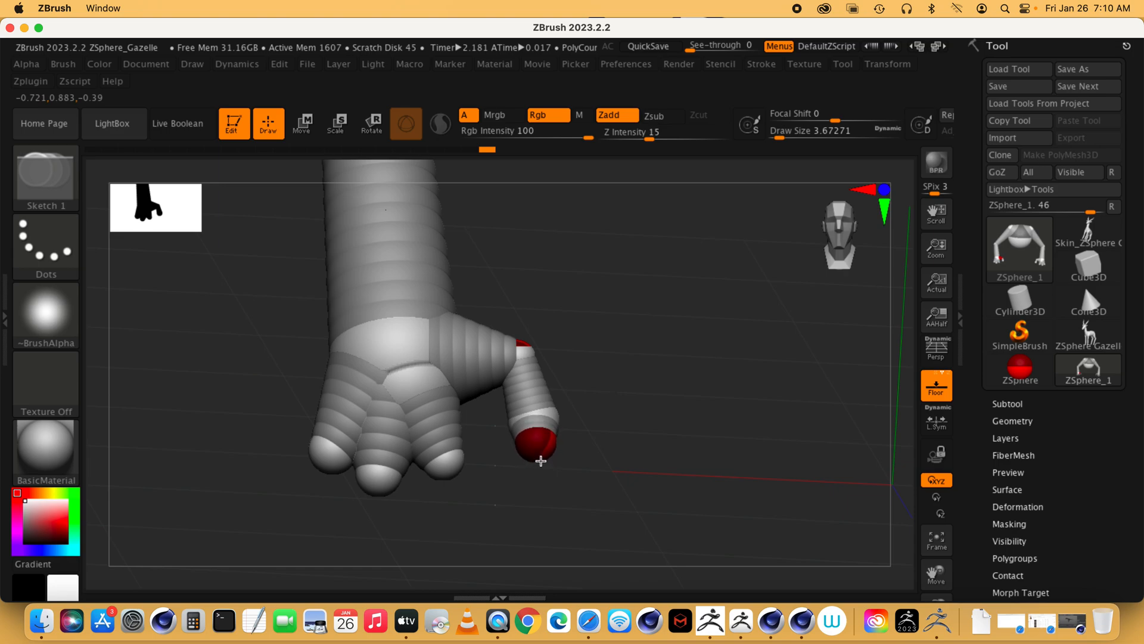
mouse_move(781, 139)
mouse_down()
mouse_move(820, 139)
mouse_move(805, 139)
mouse_up()
mouse_move(536, 445)
mouse_down()
mouse_move(566, 471)
mouse_move(563, 456)
mouse_move(592, 463)
mouse_move(576, 443)
mouse_move(621, 465)
mouse_move(632, 450)
mouse_move(551, 435)
mouse_up()
key(super+z)
Move the thumb's new tip ZSphere outward, set Draw Size to 1, and pull the tip down to form another segment.
click(304, 128)
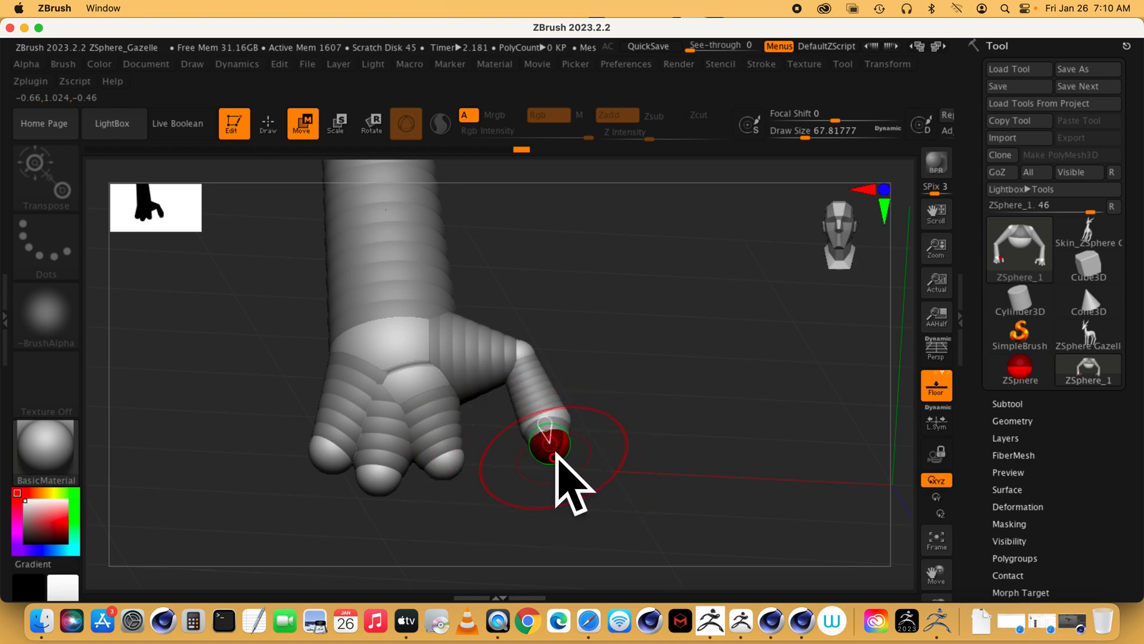
drag(550, 447, 567, 450)
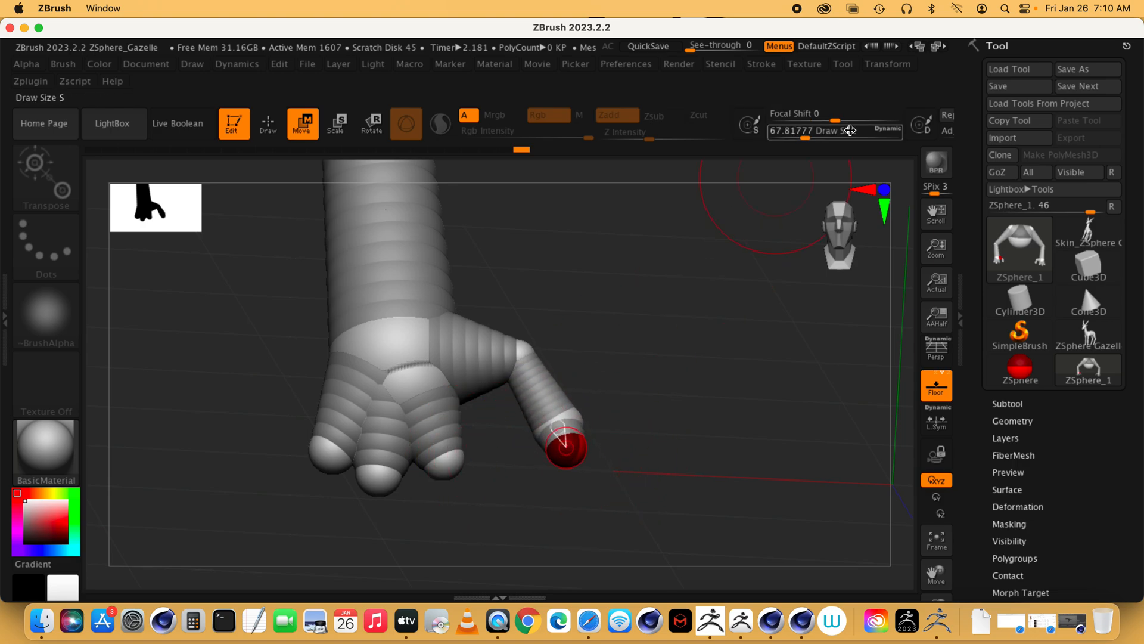
drag(800, 140, 771, 141)
drag(568, 452, 553, 506)
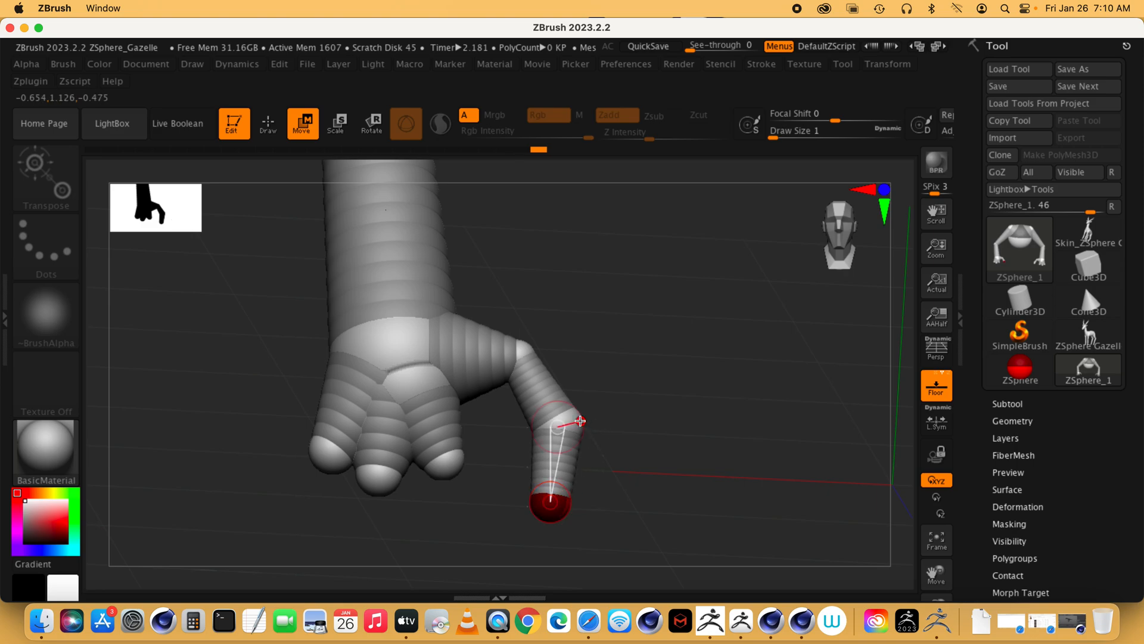
Add a small ZSphere on the outer side of the thumb's middle joint.
click(579, 421)
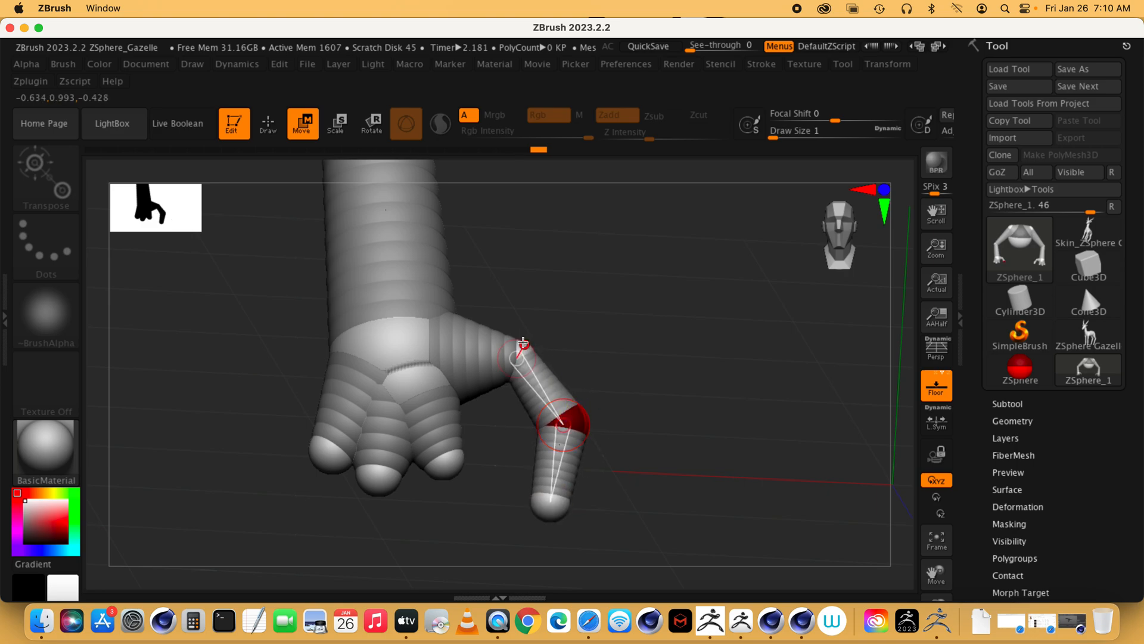
key(q)
click(583, 420)
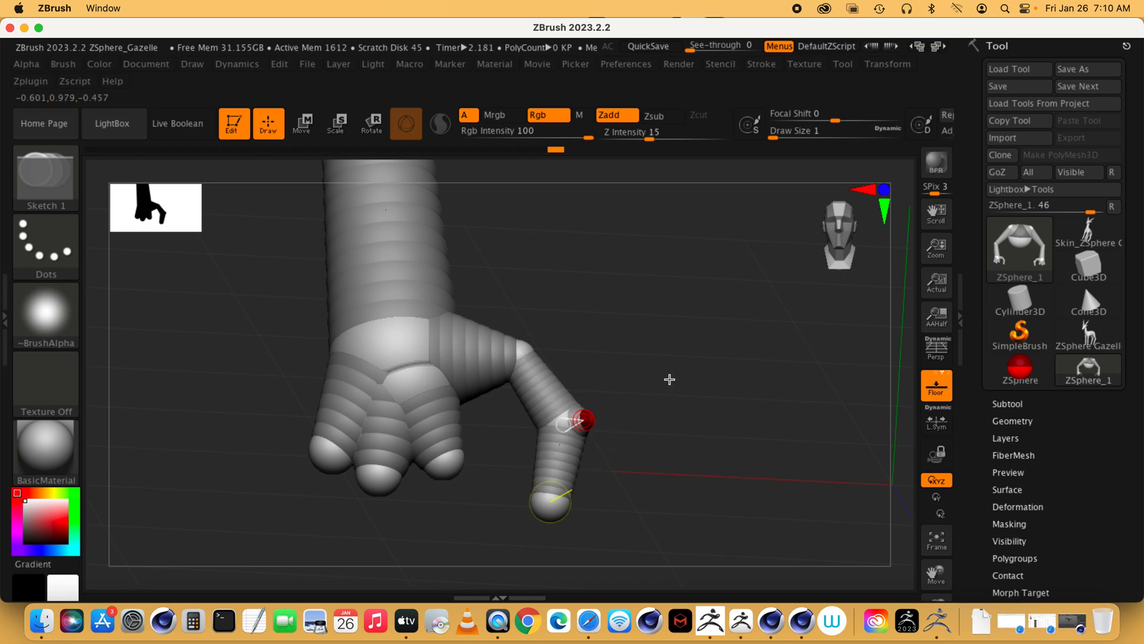
drag(1005, 34, 997, 33)
scroll(1123, 477, down, 10)
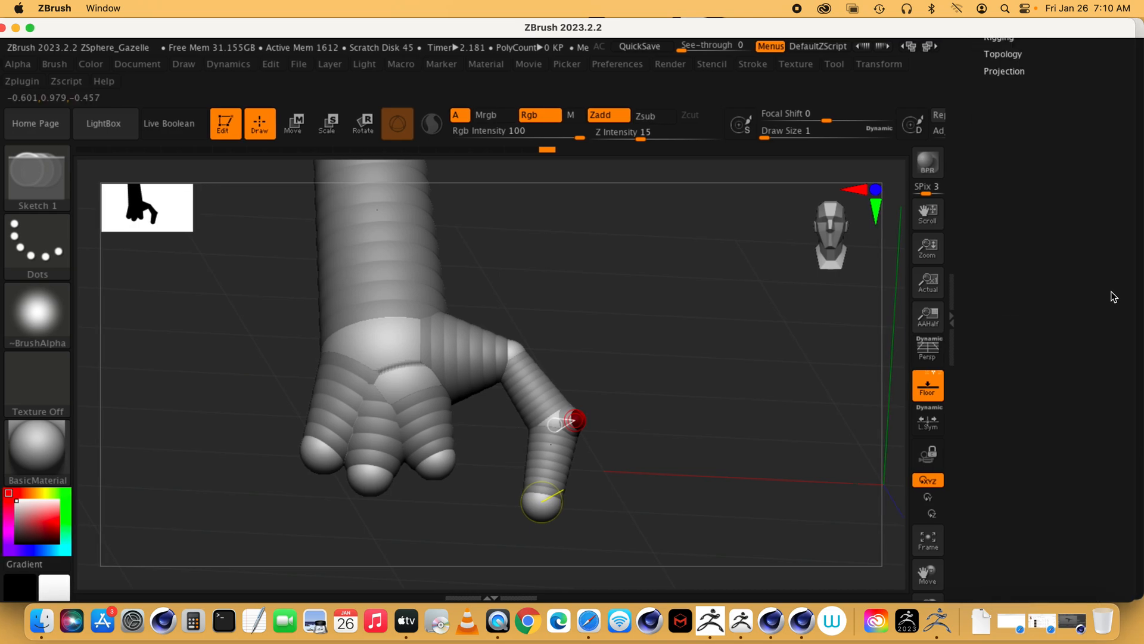
scroll(1116, 353, up, 10)
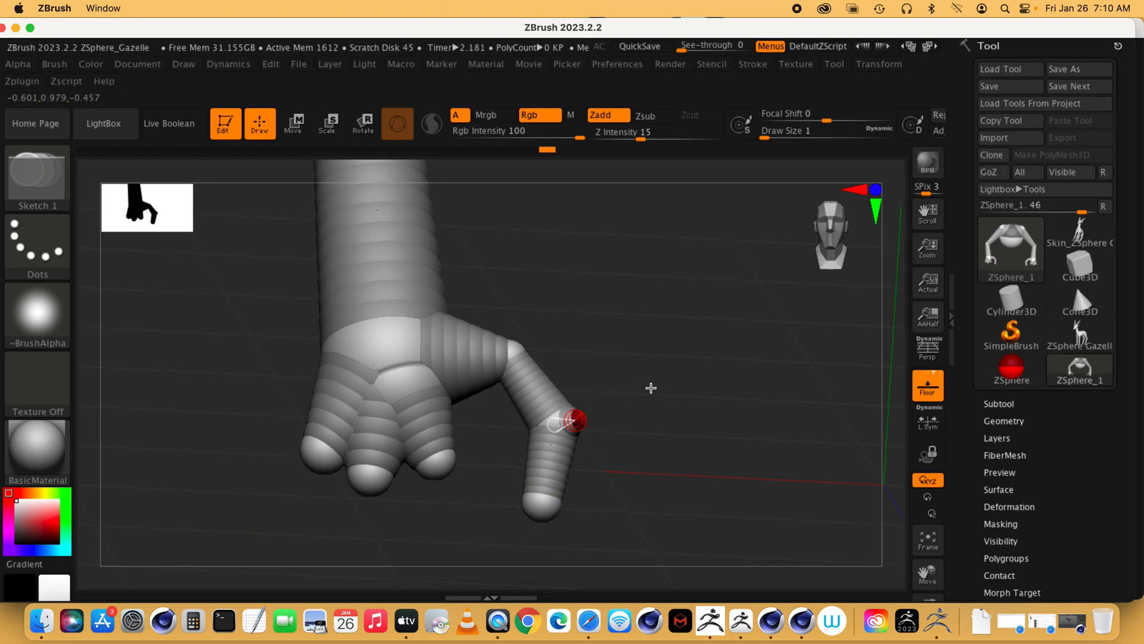
drag(747, 300, 695, 305)
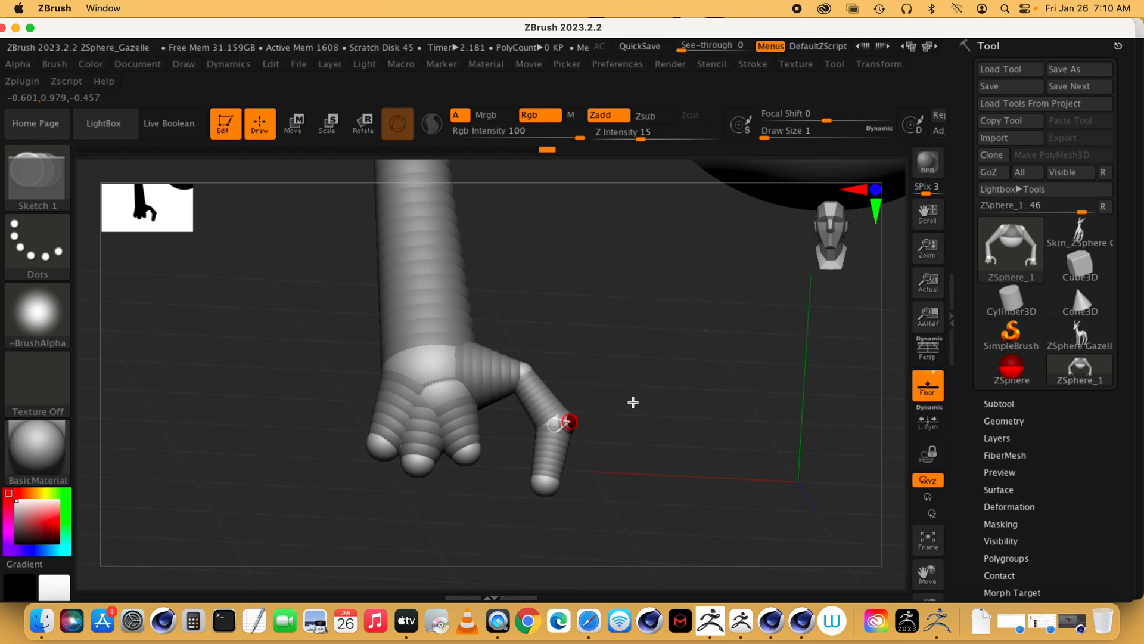
alt+drag(628, 407, 708, 400)
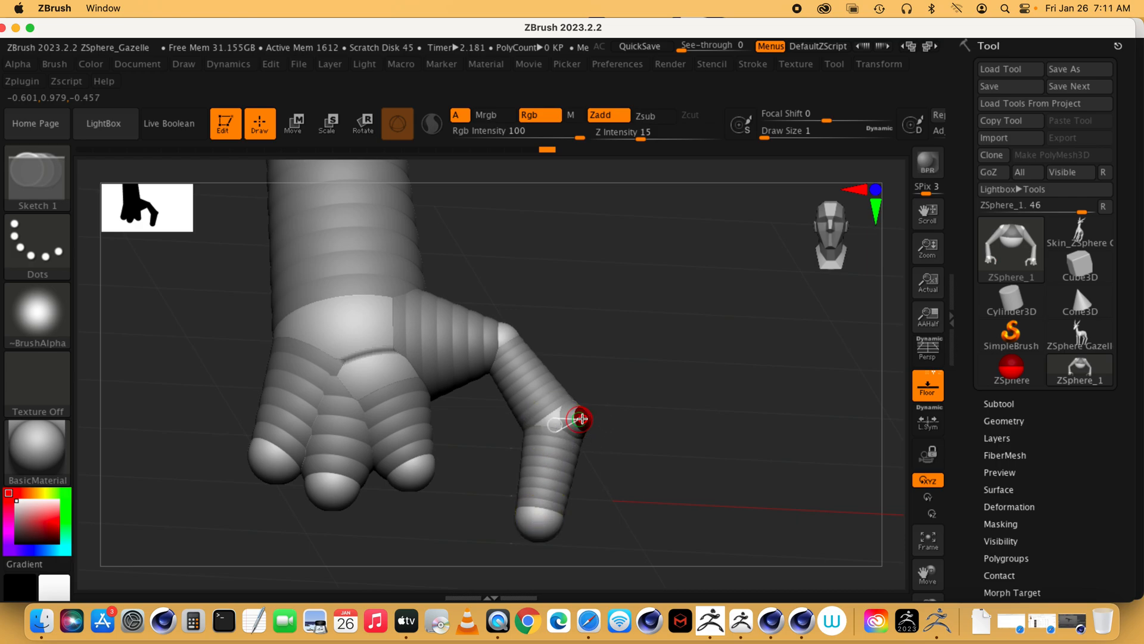
Move the thumb's middle joint inward, away from the small ZSphere attached to its outer side.
drag(540, 526, 579, 518)
key(super+z)
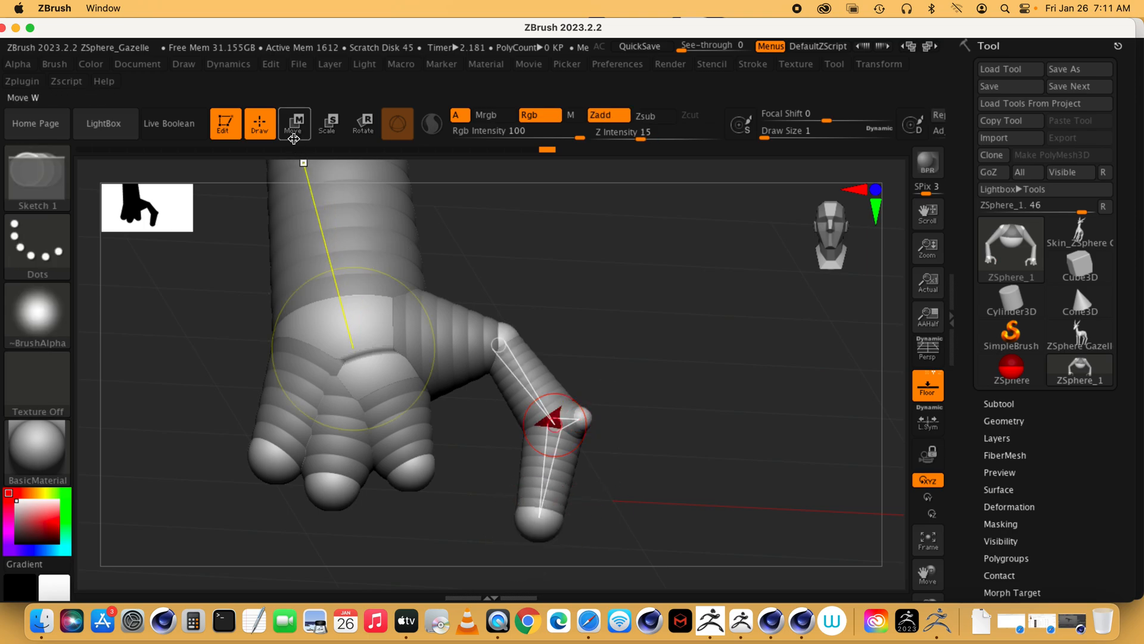
click(293, 124)
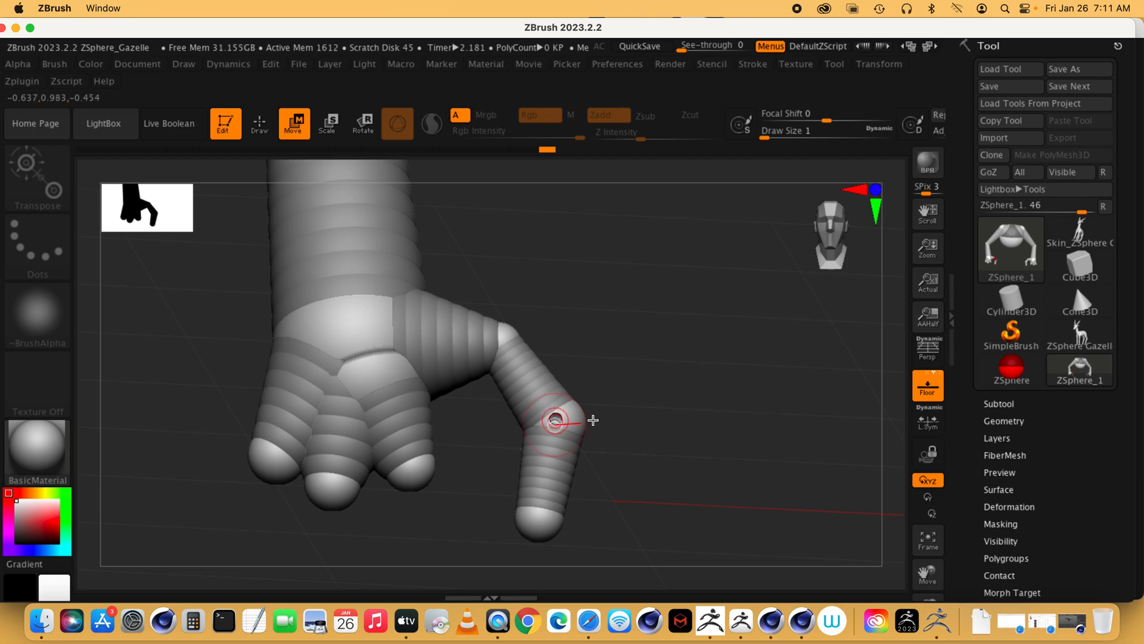
drag(580, 418, 598, 440)
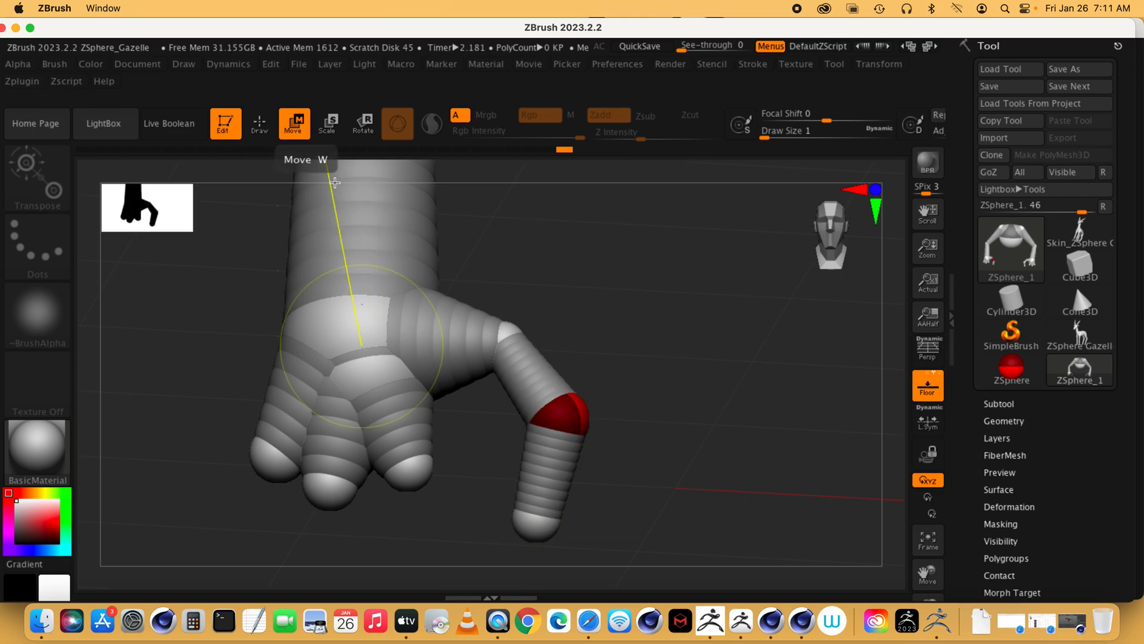
drag(589, 446, 504, 421)
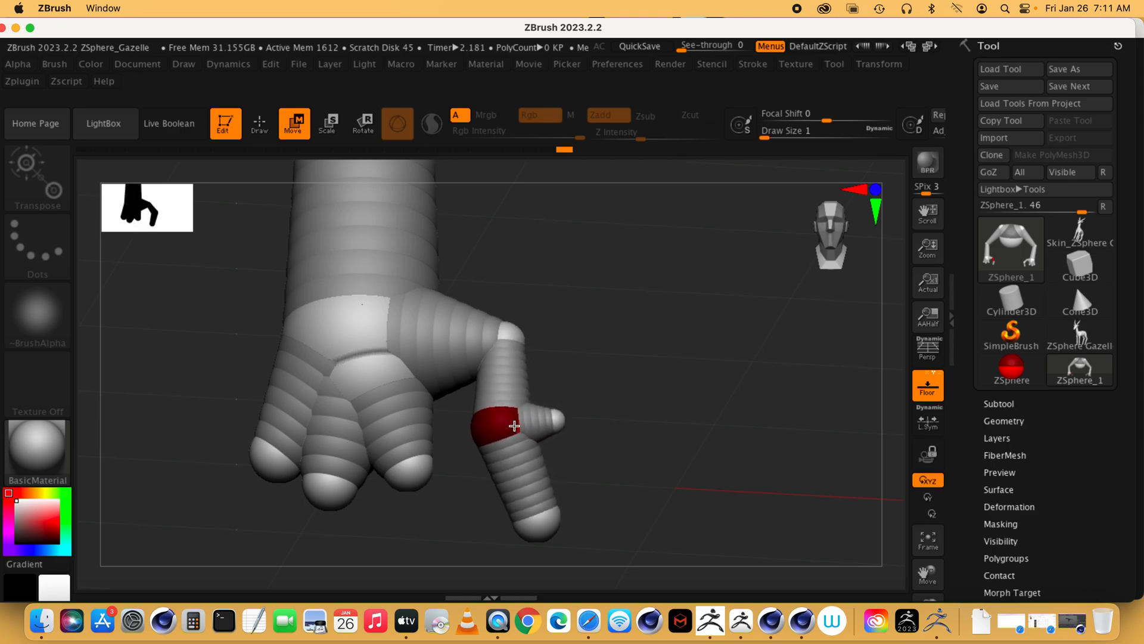
Delete the small ZSphere on the thumb's middle joint and move the joint back outward to realign the thumb.
click(259, 123)
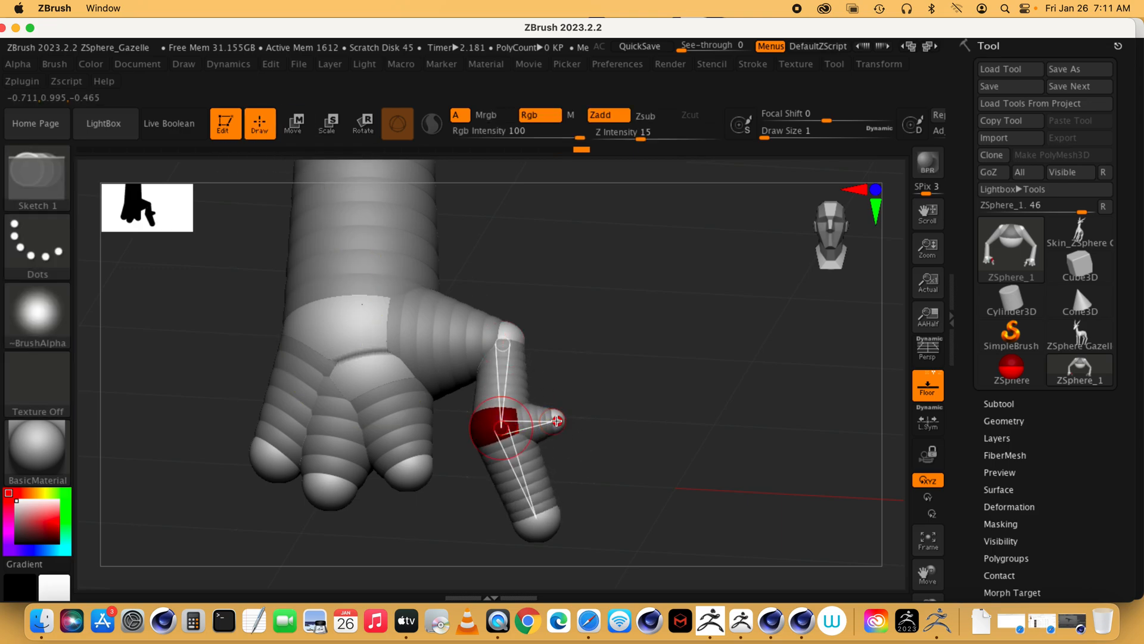
drag(502, 427, 554, 427)
key(w)
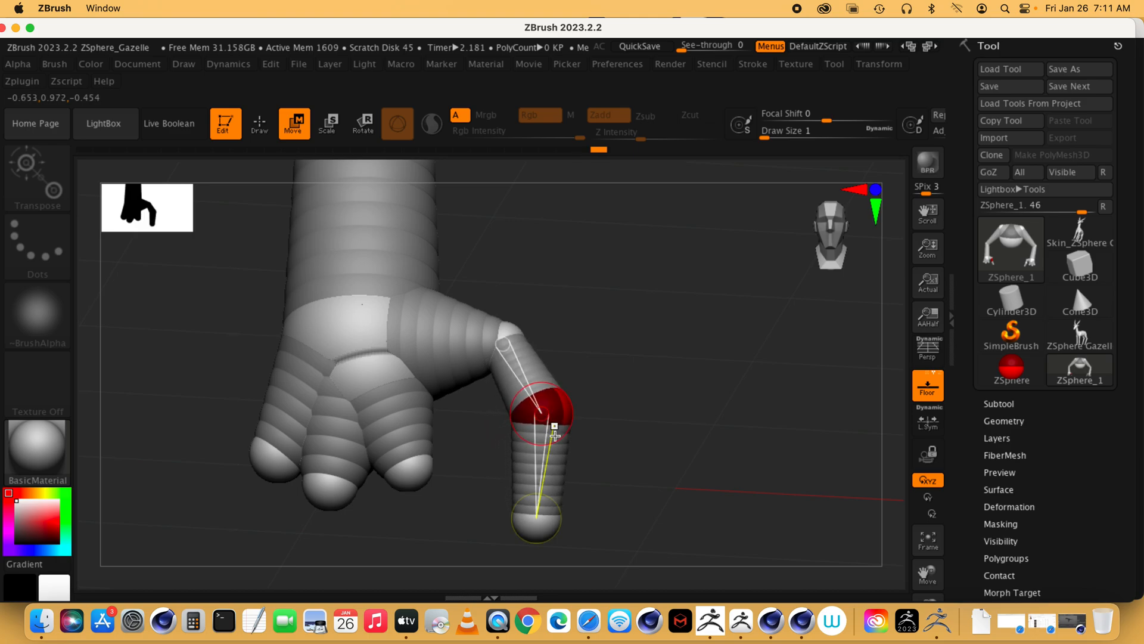
drag(537, 528, 529, 516)
Reposition the fingertip ZSpheres, working from several angles, to spread the hand's three fingers apart.
alt+drag(659, 476, 606, 472)
drag(674, 472, 685, 473)
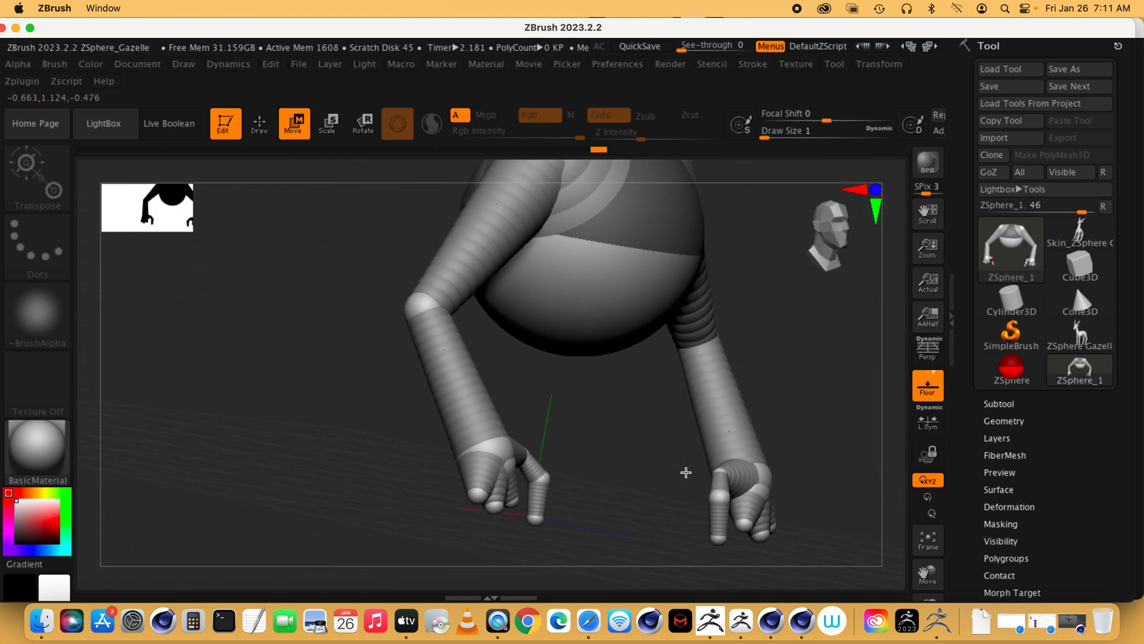
drag(515, 503, 524, 499)
drag(596, 507, 539, 552)
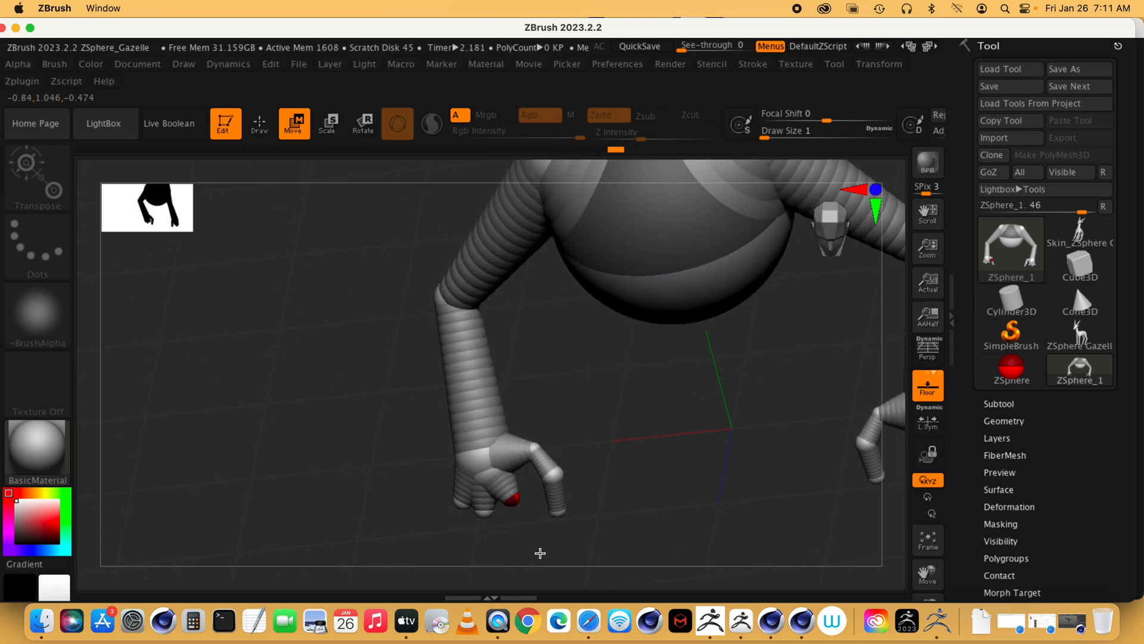
drag(504, 514, 504, 517)
drag(625, 480, 583, 510)
drag(501, 515, 504, 517)
drag(572, 488, 590, 472)
drag(598, 521, 638, 516)
drag(464, 517, 508, 517)
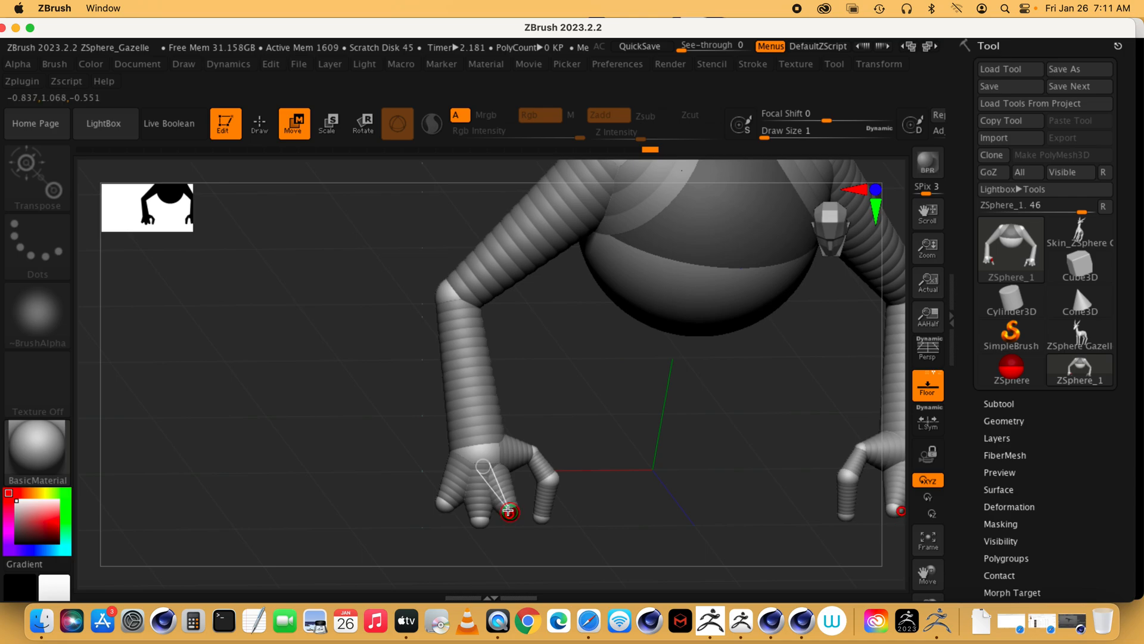
Add a ZSphere at the outer finger's tip and move it down and outward to form another finger segment.
click(250, 138)
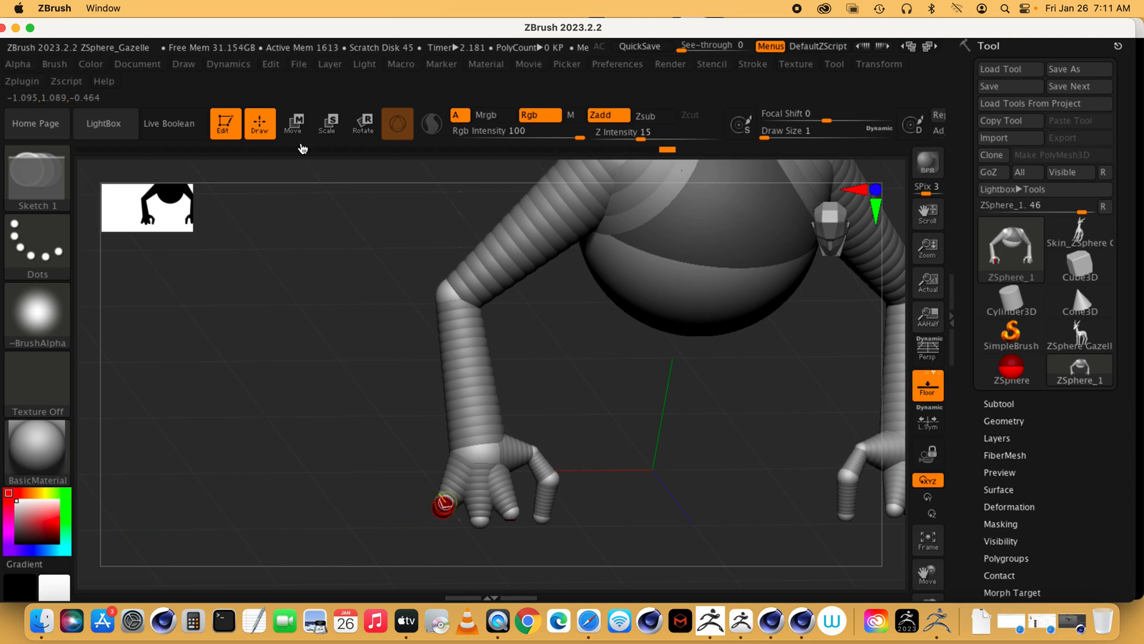
key(w)
mouse_move(432, 517)
mouse_down()
mouse_move(409, 529)
mouse_move(427, 539)
mouse_up()
drag(652, 502, 720, 498)
drag(442, 504, 436, 541)
mouse_move(589, 480)
mouse_down()
mouse_move(551, 481)
mouse_move(534, 497)
mouse_up()
Add a ZSphere at the middle finger's tip, pull it down to form another segment, and adjust the finger's position.
key(q)
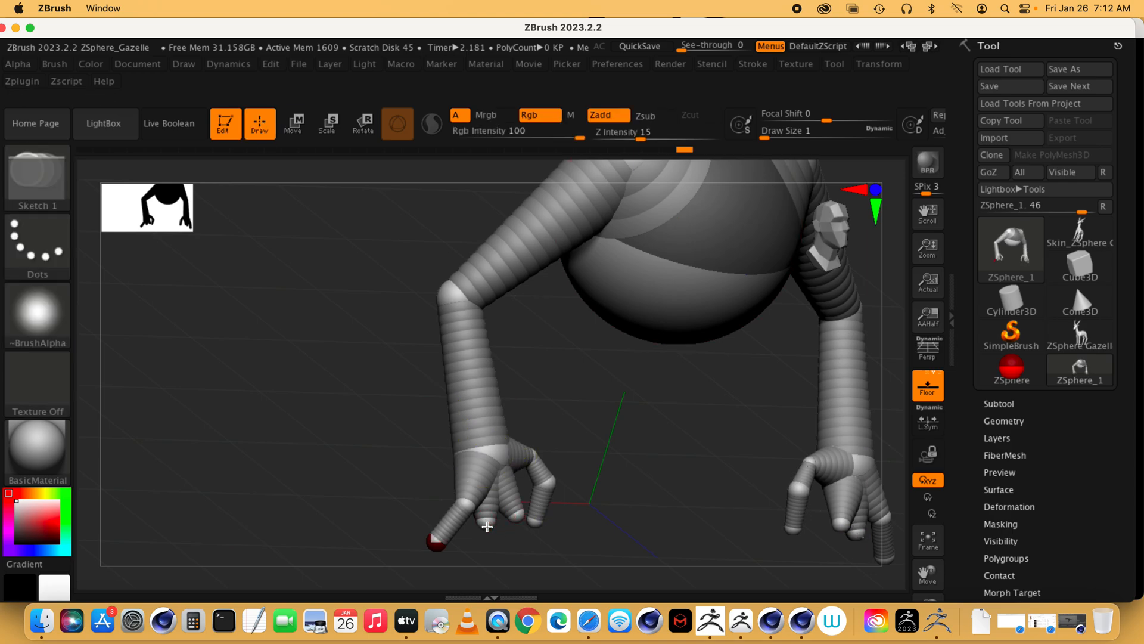
click(298, 132)
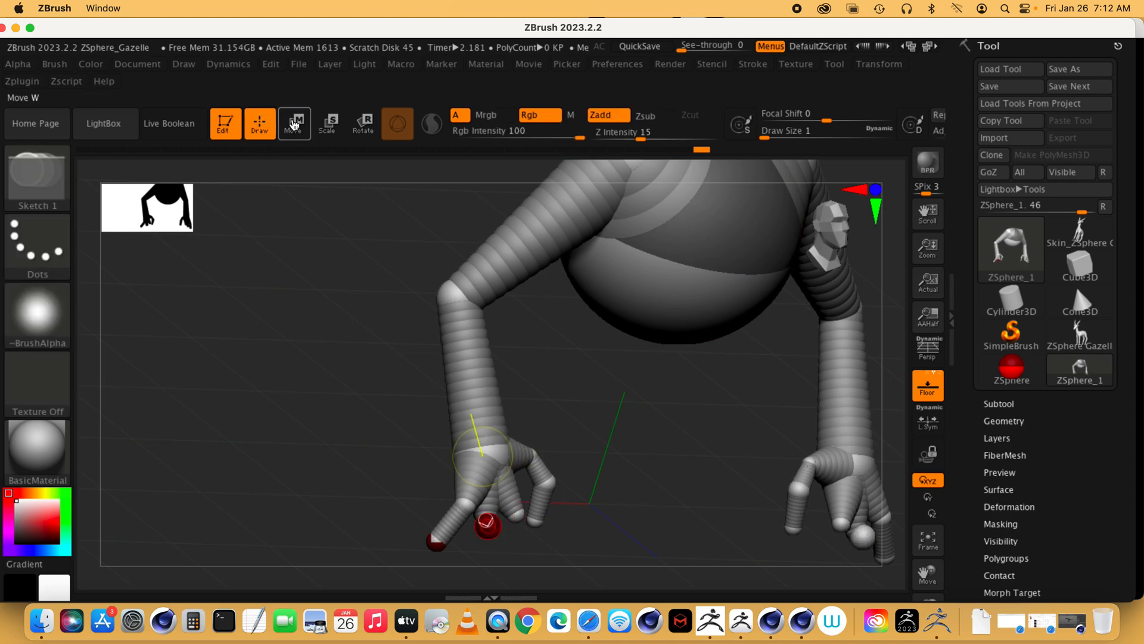
drag(493, 529, 488, 560)
drag(610, 477, 557, 504)
mouse_move(489, 559)
mouse_down()
mouse_move(506, 551)
mouse_move(484, 558)
mouse_up()
drag(486, 520, 501, 513)
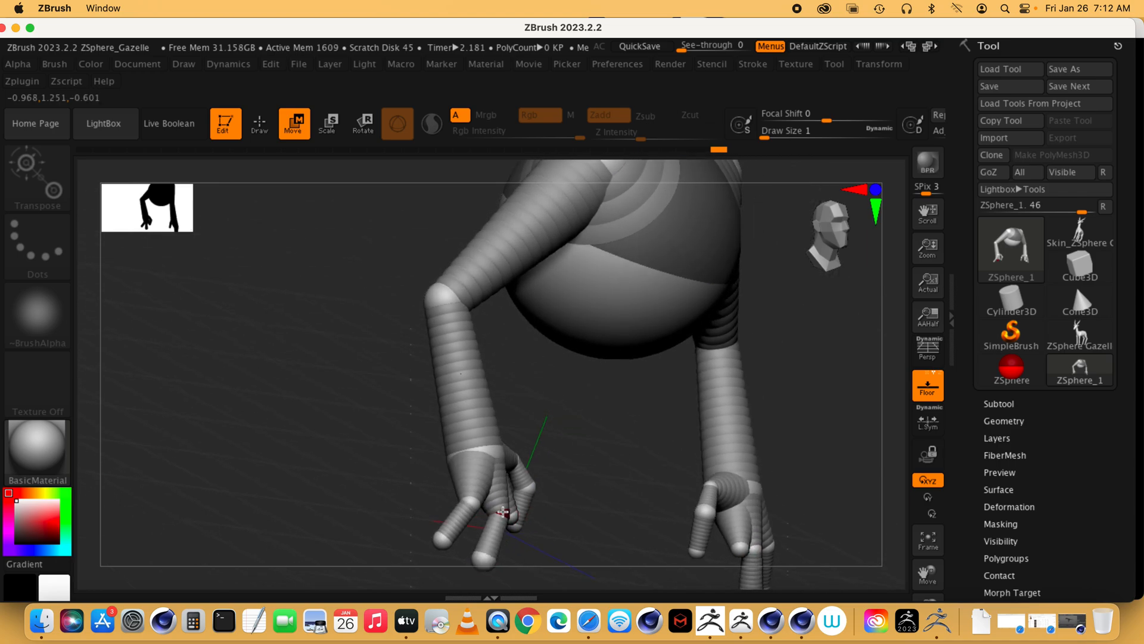
Reposition the outer finger's joint and the tip of the short finger beside the thumb to spread the fingers.
drag(618, 503, 459, 508)
drag(562, 490, 530, 486)
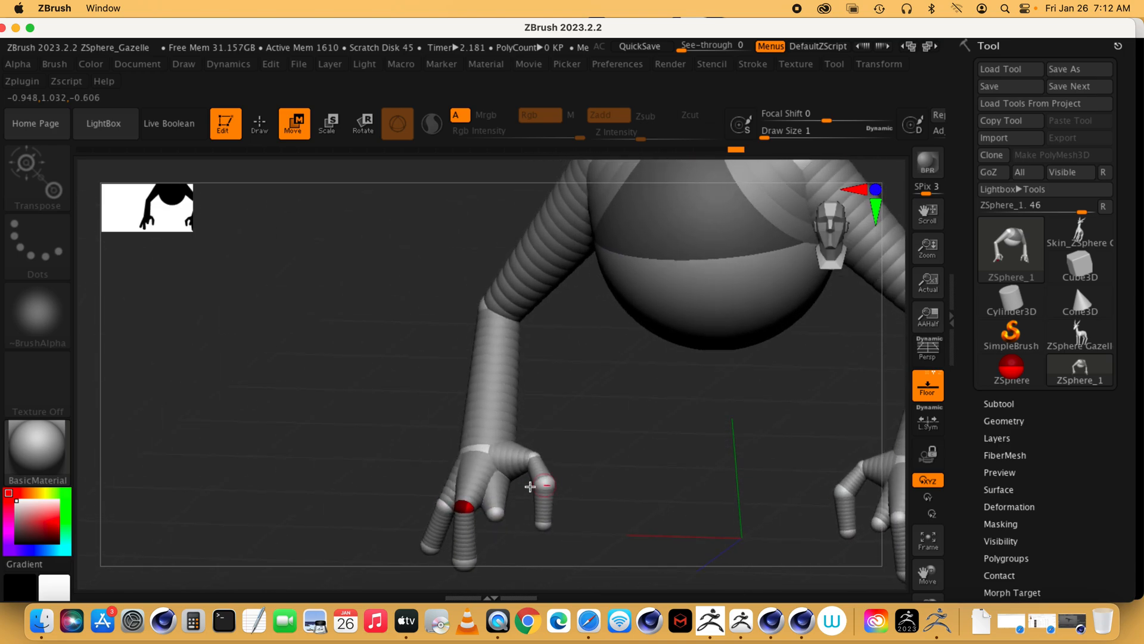
drag(439, 504, 431, 499)
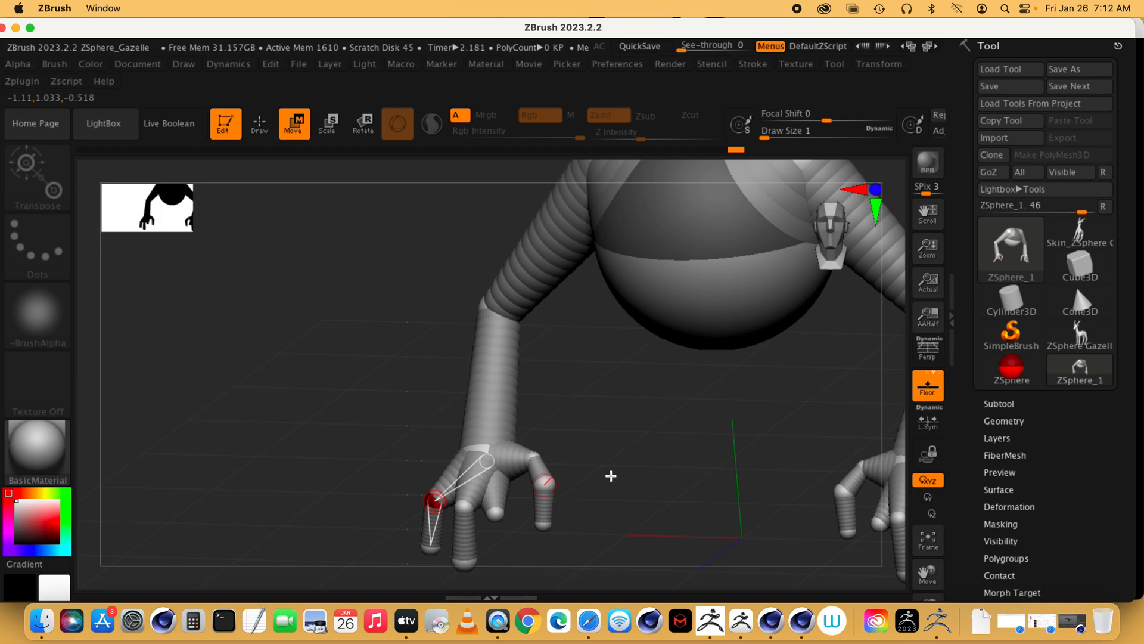
drag(610, 476, 620, 471)
drag(501, 510, 500, 508)
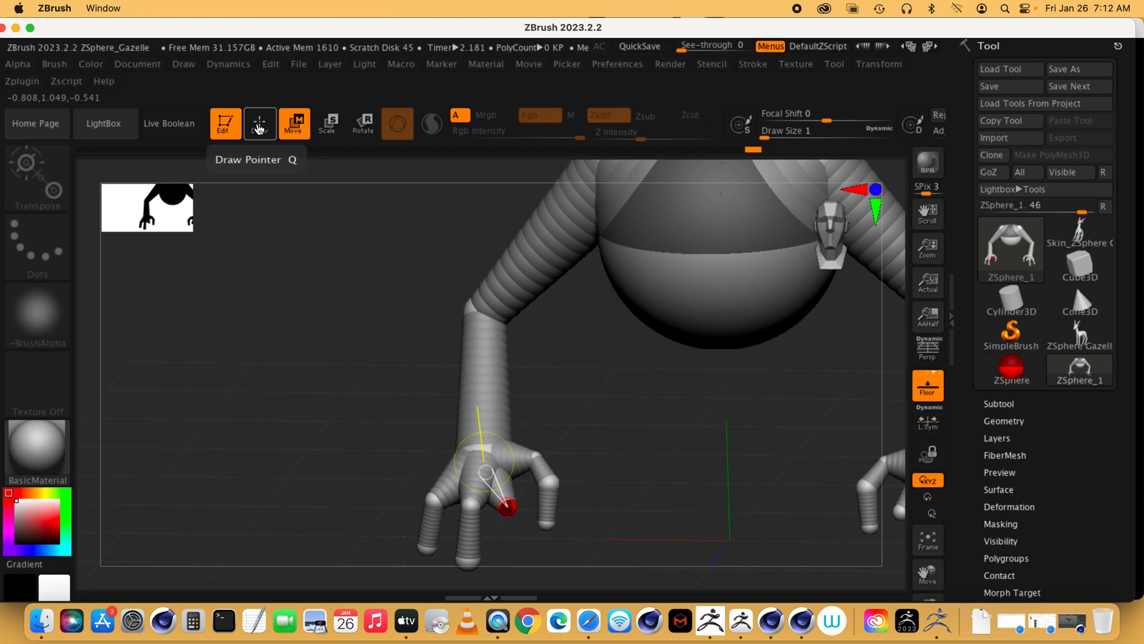
Add a ZSphere at the tip of the short finger beside the thumb and pull it down to form another segment.
click(258, 127)
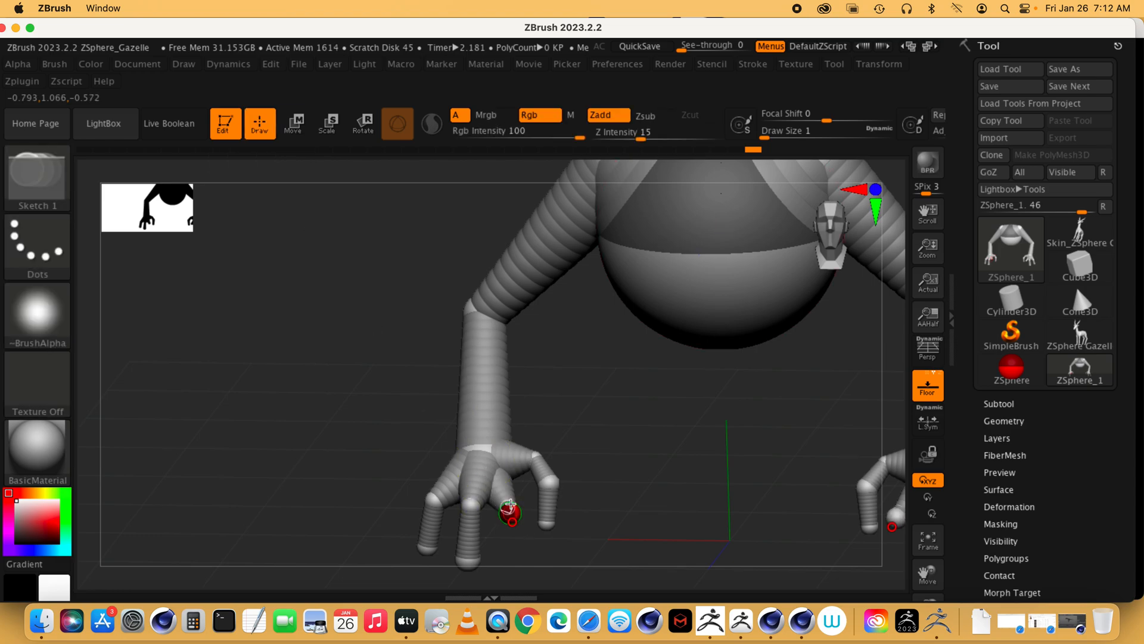
key(w)
drag(513, 519, 510, 560)
drag(536, 459, 656, 441)
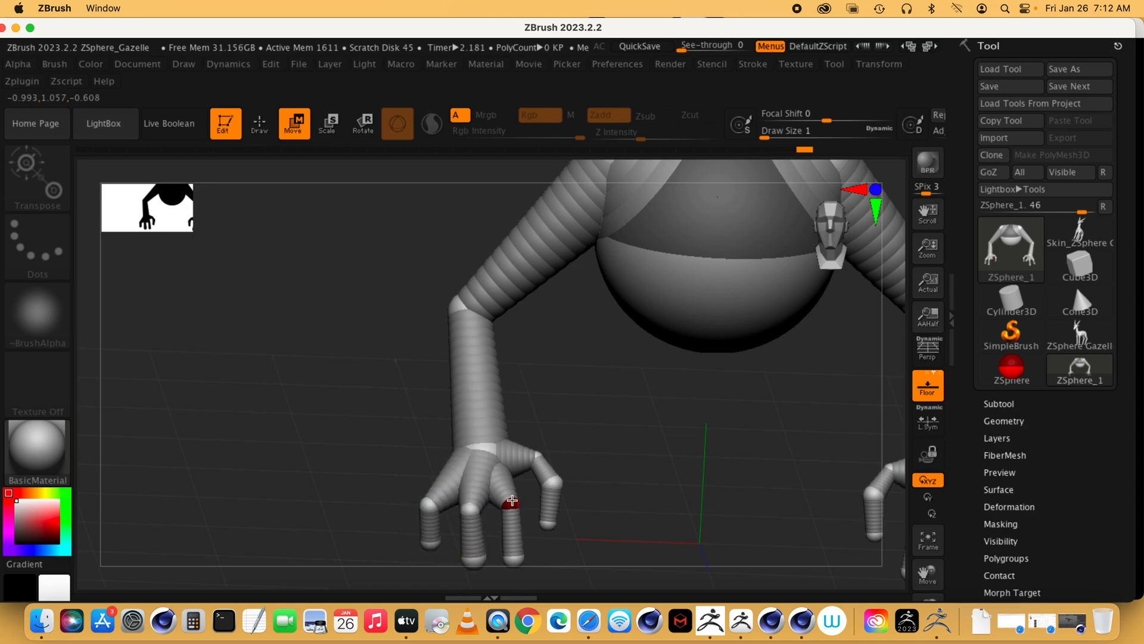
Adjust the position and size of the ZSphere at the base of the finger beside the thumb.
drag(608, 434, 552, 490)
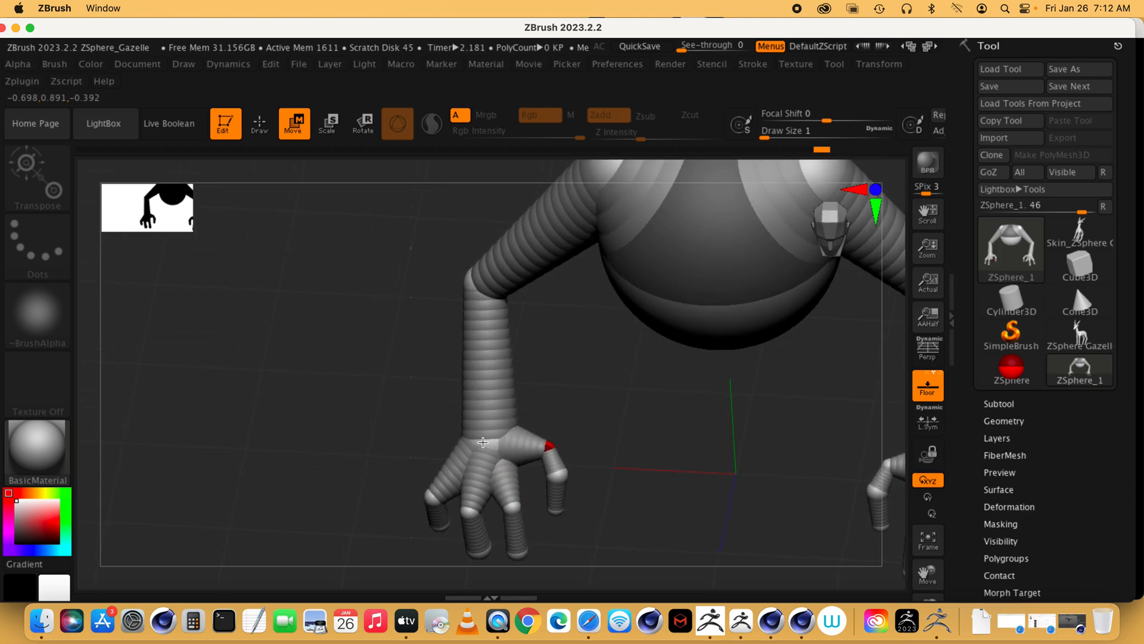
drag(486, 442, 526, 450)
drag(619, 441, 604, 472)
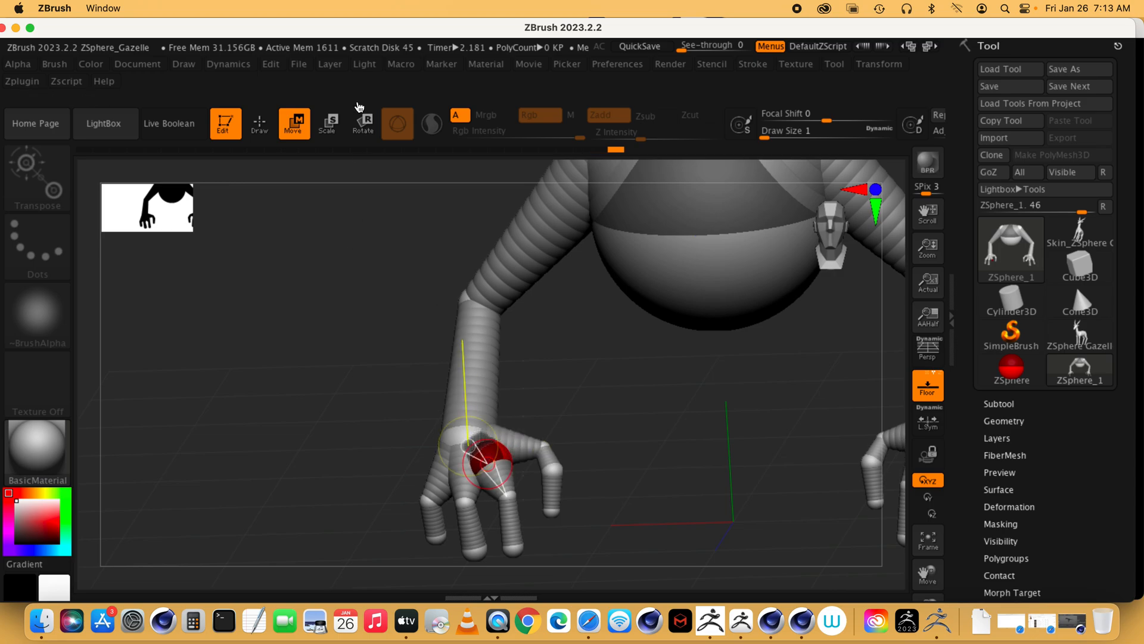
key(e)
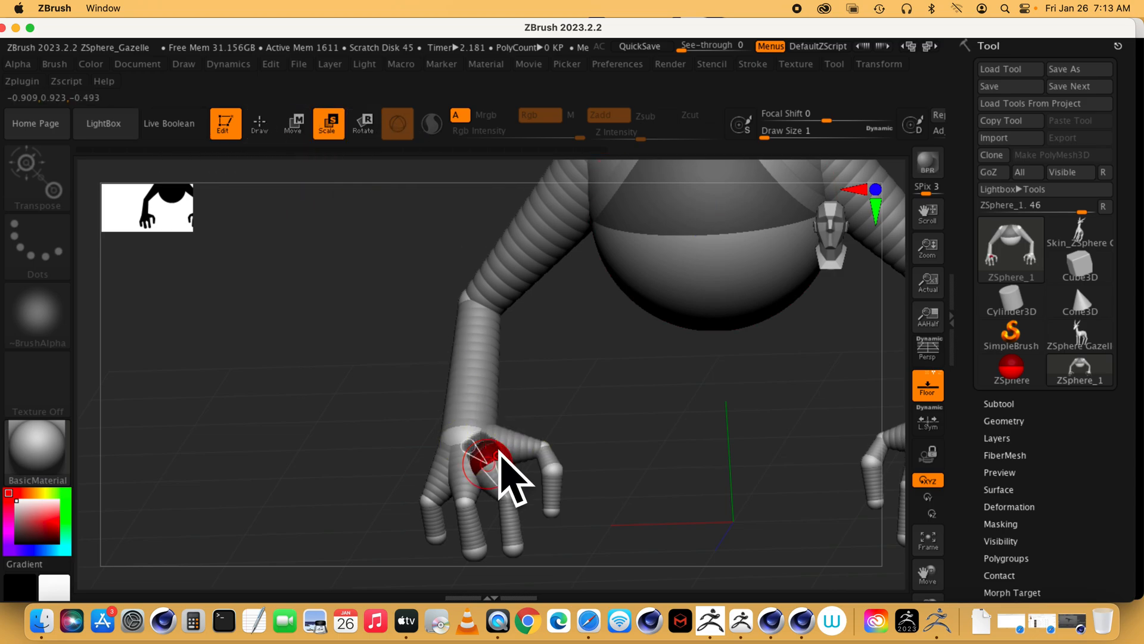
mouse_move(559, 421)
mouse_down()
mouse_move(536, 419)
mouse_move(562, 421)
mouse_up()
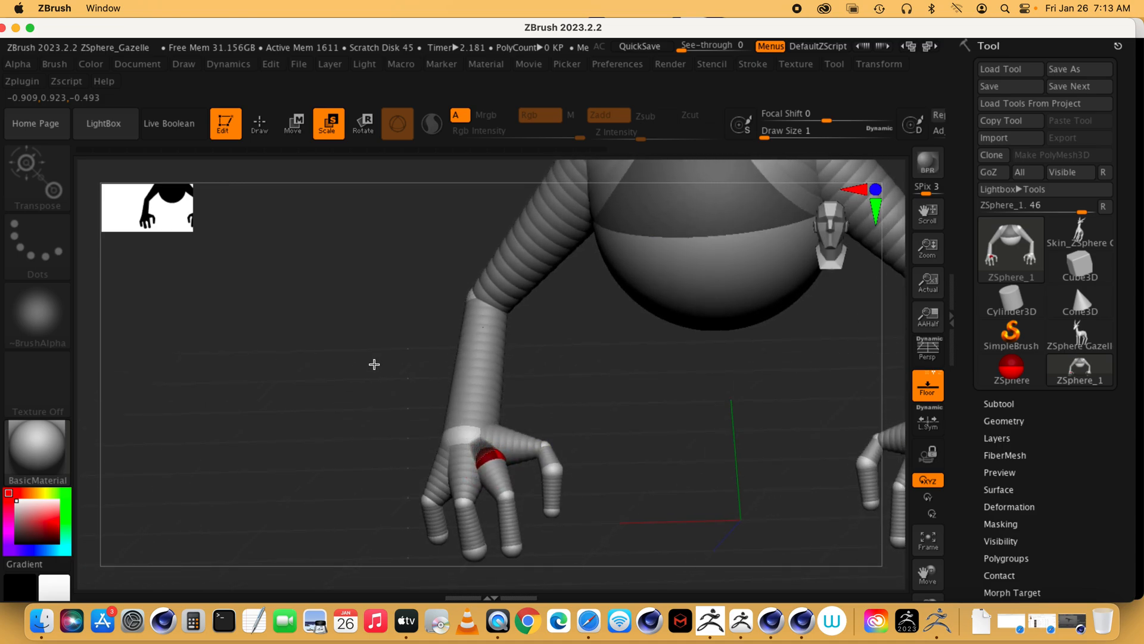
Move the thumb farther away from the palm and shift the neighbouring fingertip toward the thumb.
key(w)
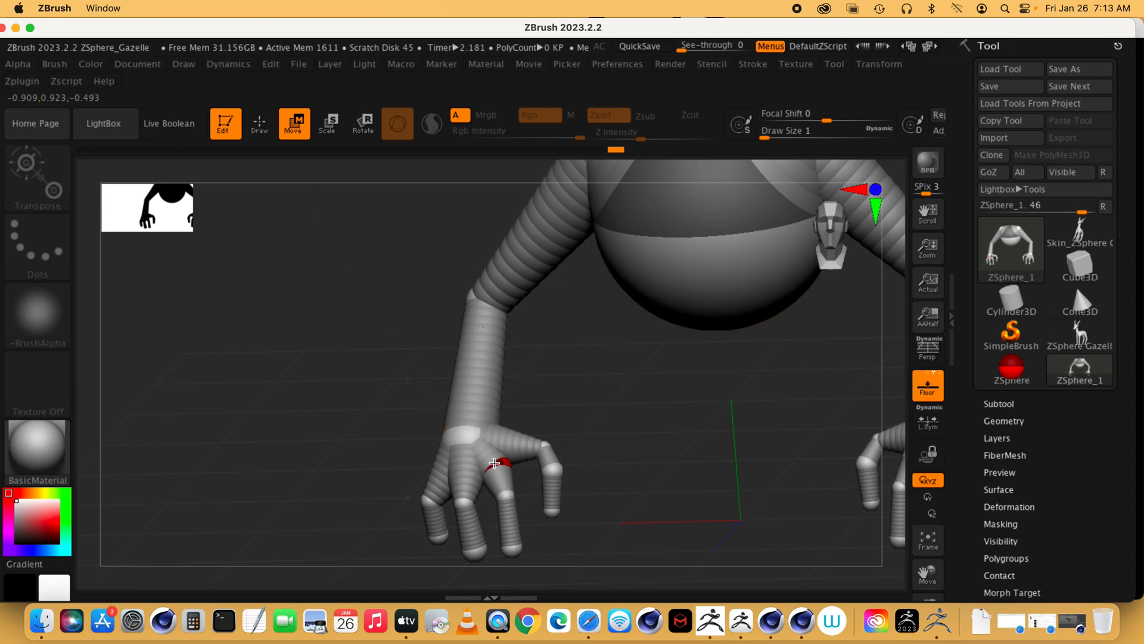
drag(493, 436, 502, 432)
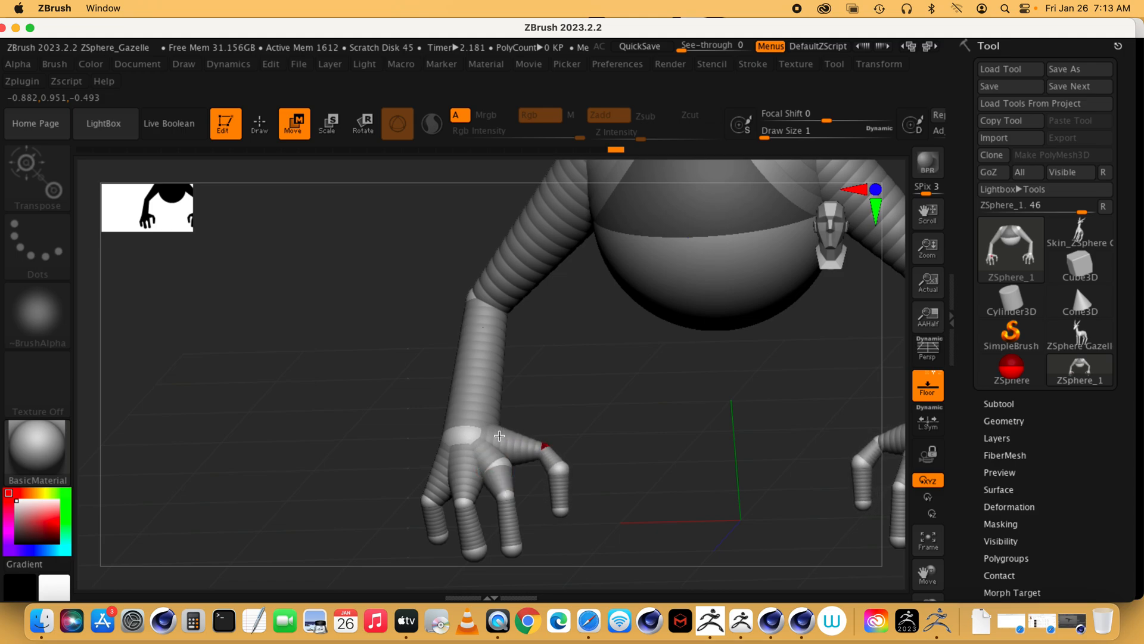
drag(512, 547, 522, 545)
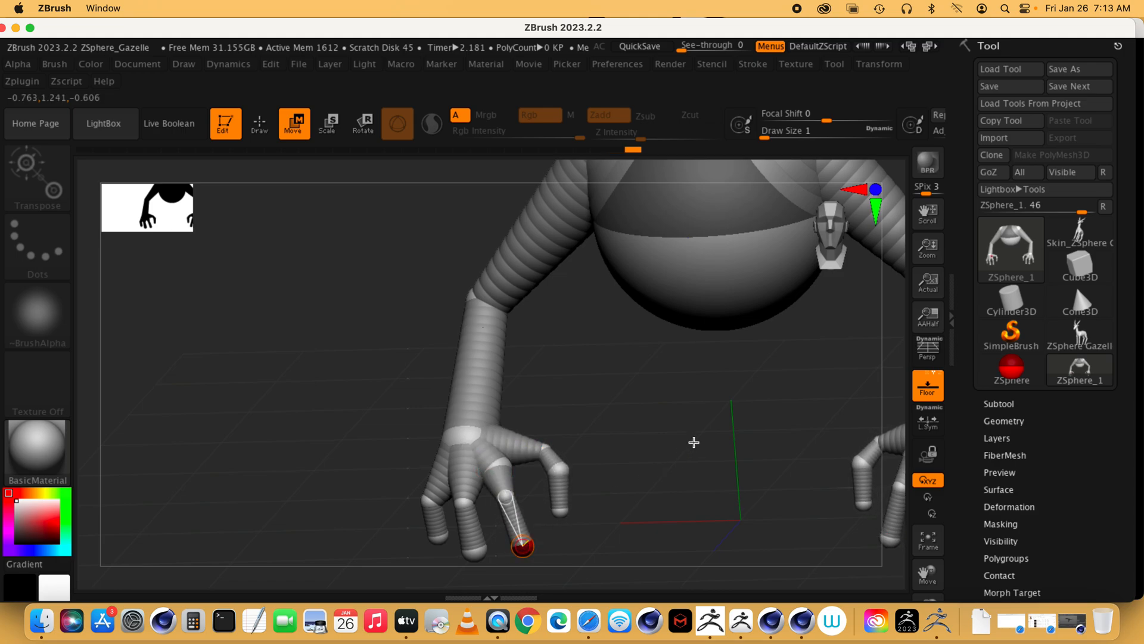
Set the draw size to about 5 and add a large ZSphere at the bottom centre of the body for the abdomen.
key(f)
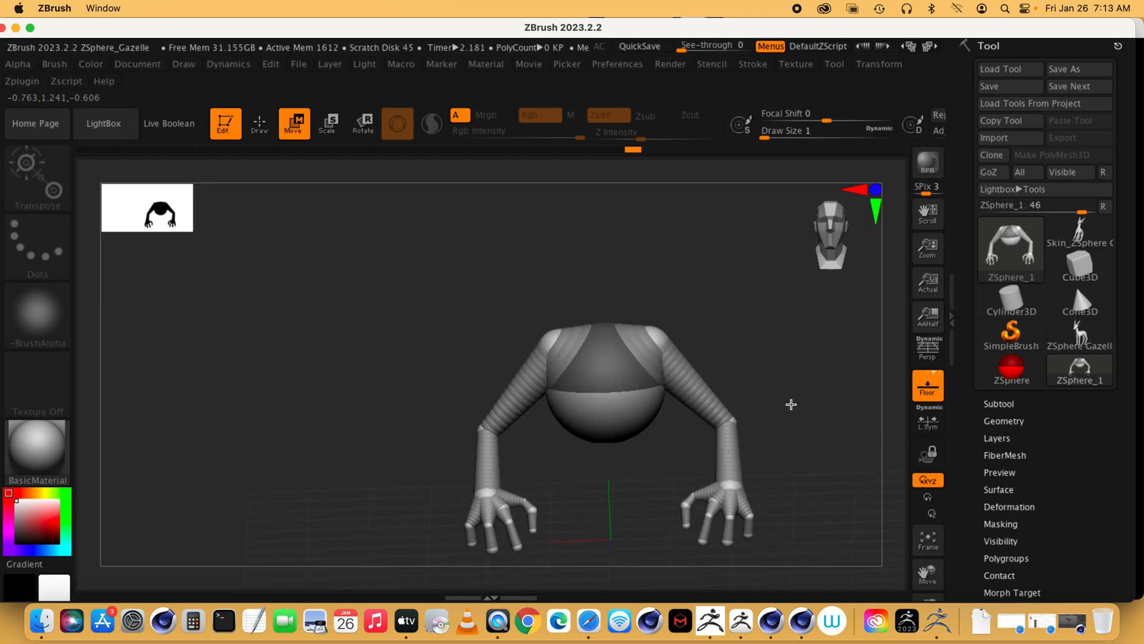
drag(804, 399, 648, 320)
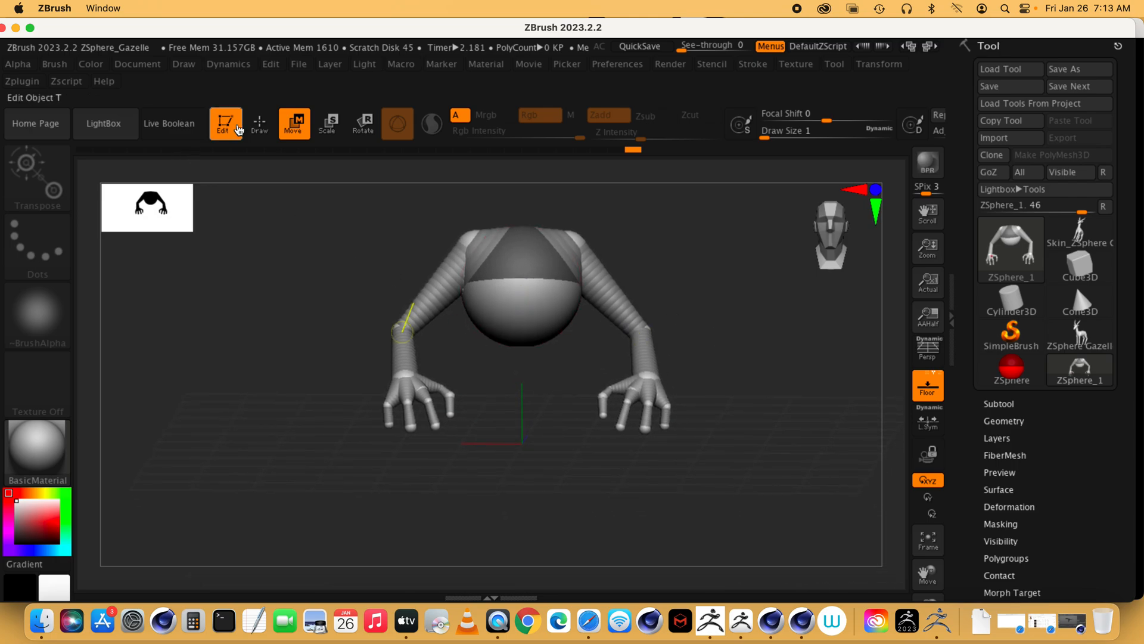
click(259, 124)
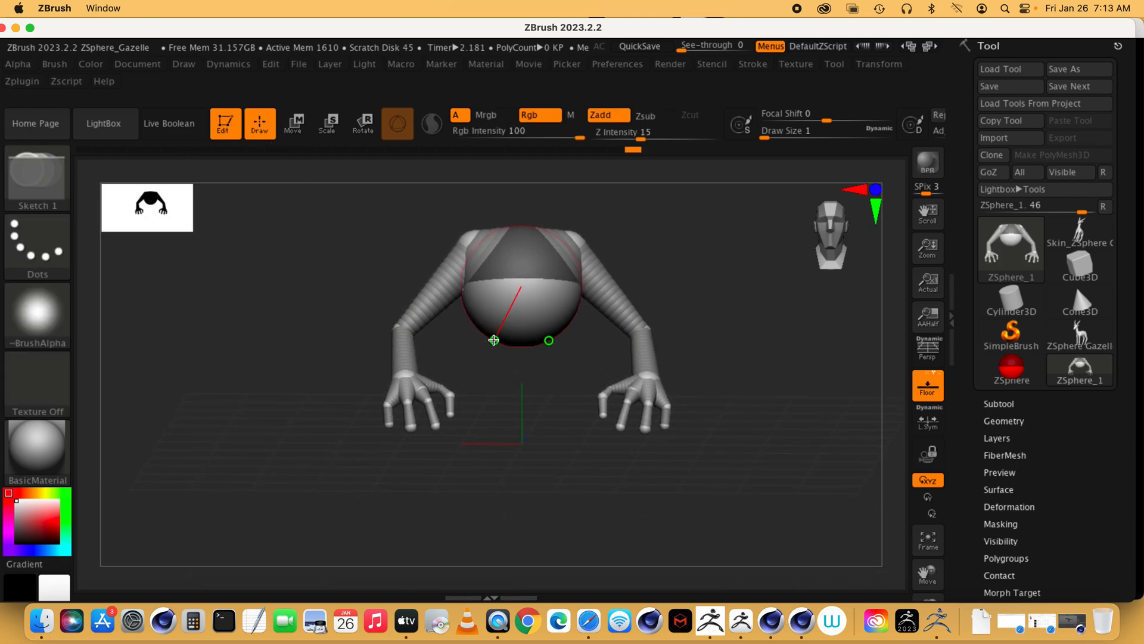
mouse_move(775, 347)
mouse_down()
mouse_move(846, 352)
mouse_move(764, 363)
mouse_up()
drag(659, 340, 583, 388)
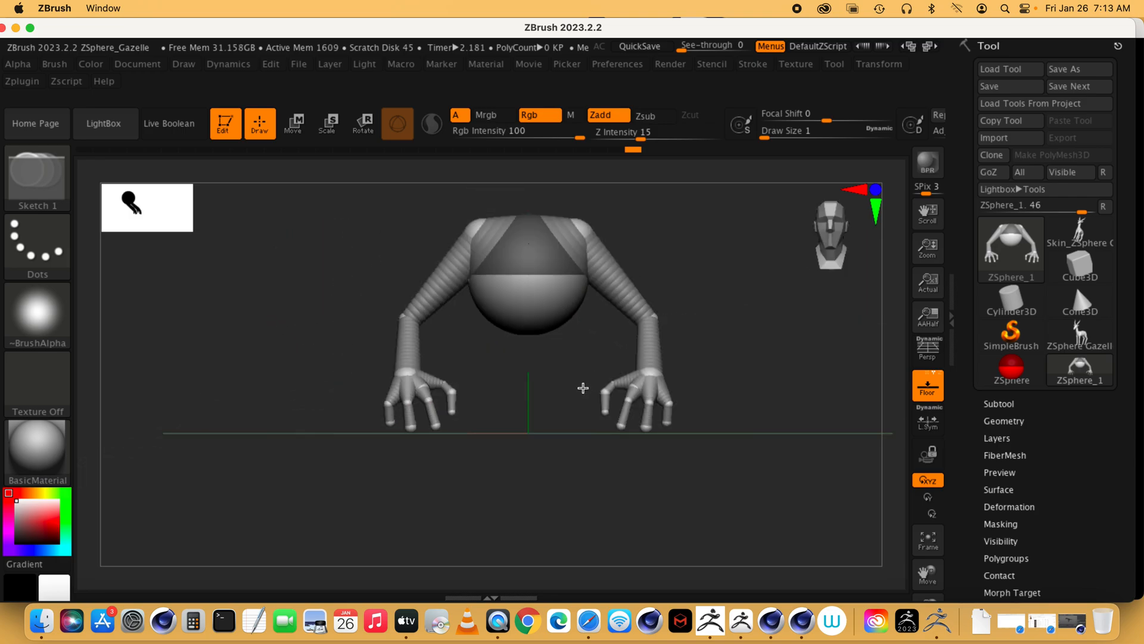
click(876, 64)
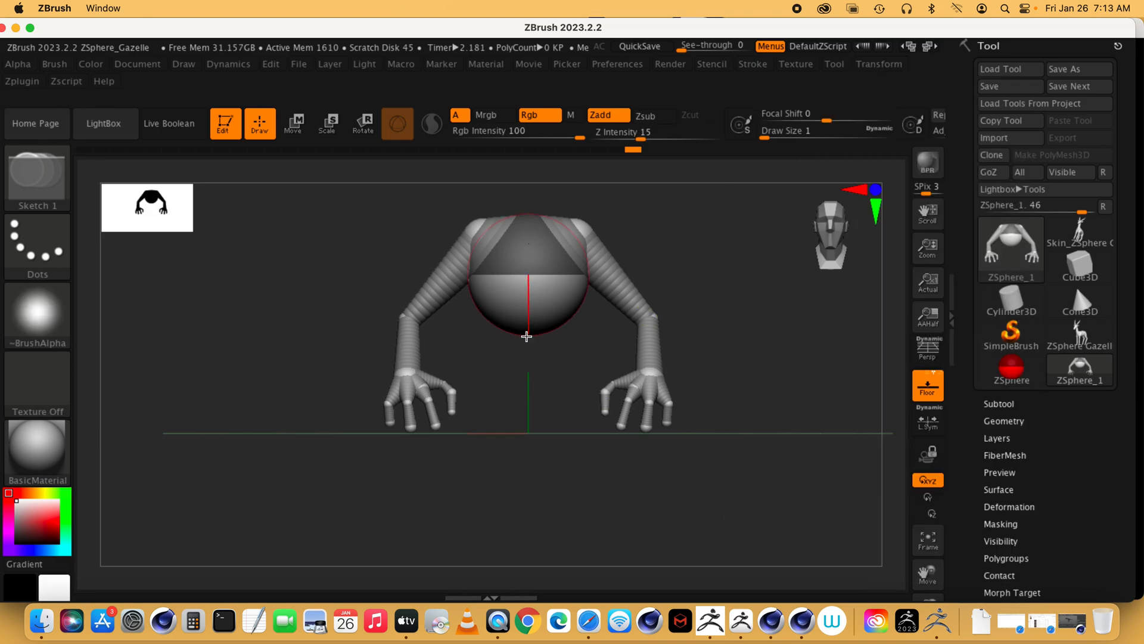
drag(769, 140, 772, 138)
drag(529, 334, 525, 375)
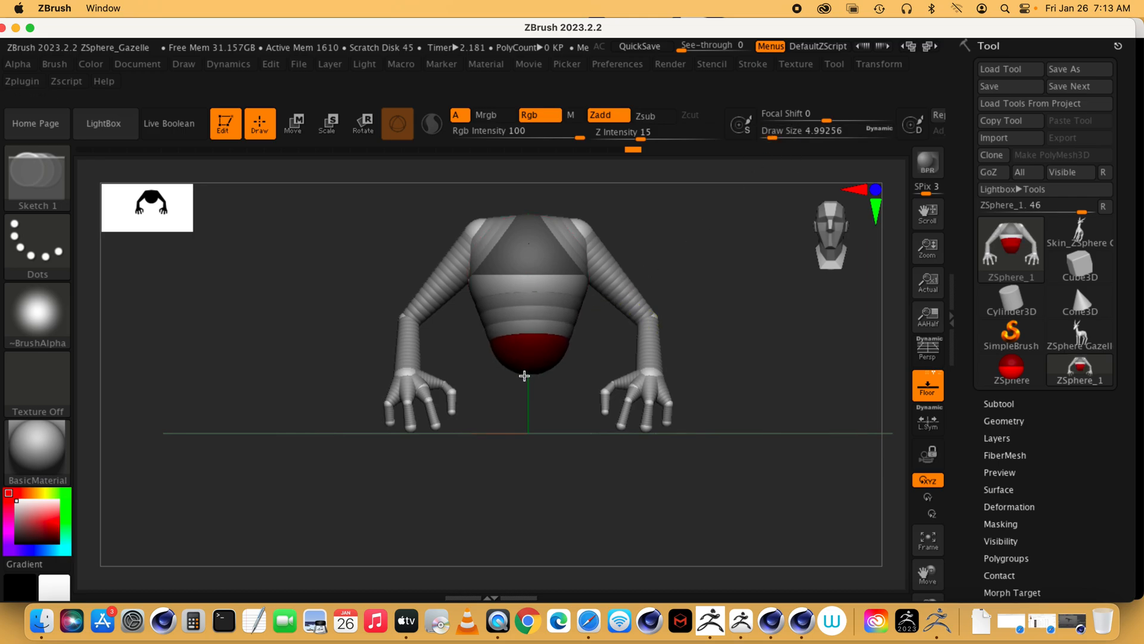
Add another large ZSphere centred below the abdomen to form the pelvis.
drag(733, 306, 812, 308)
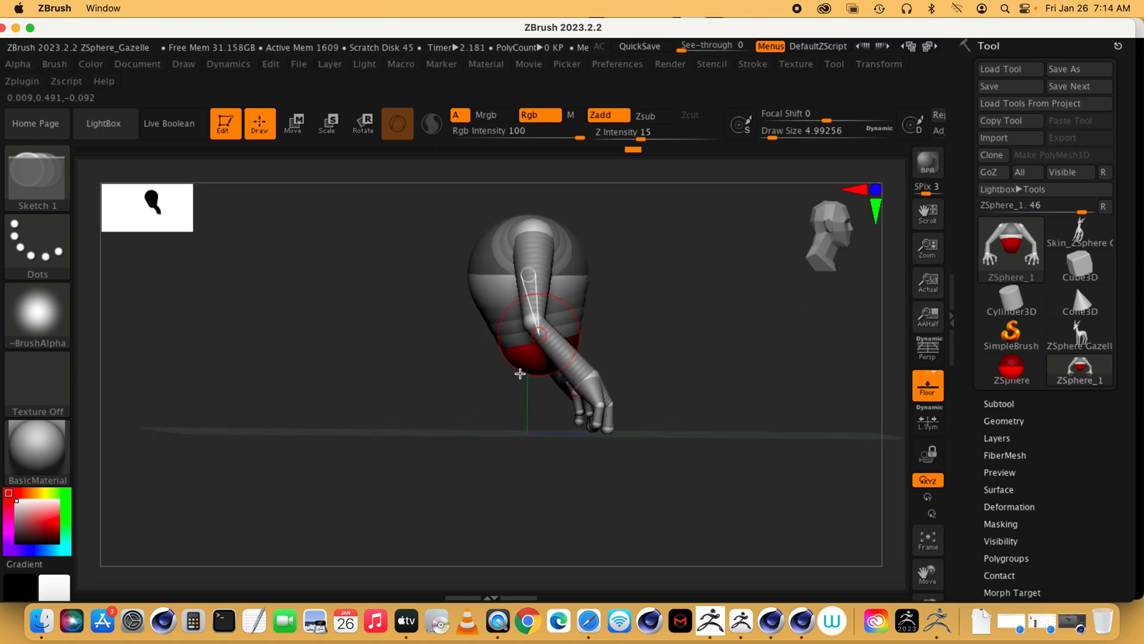
drag(746, 360, 650, 377)
drag(528, 376, 524, 421)
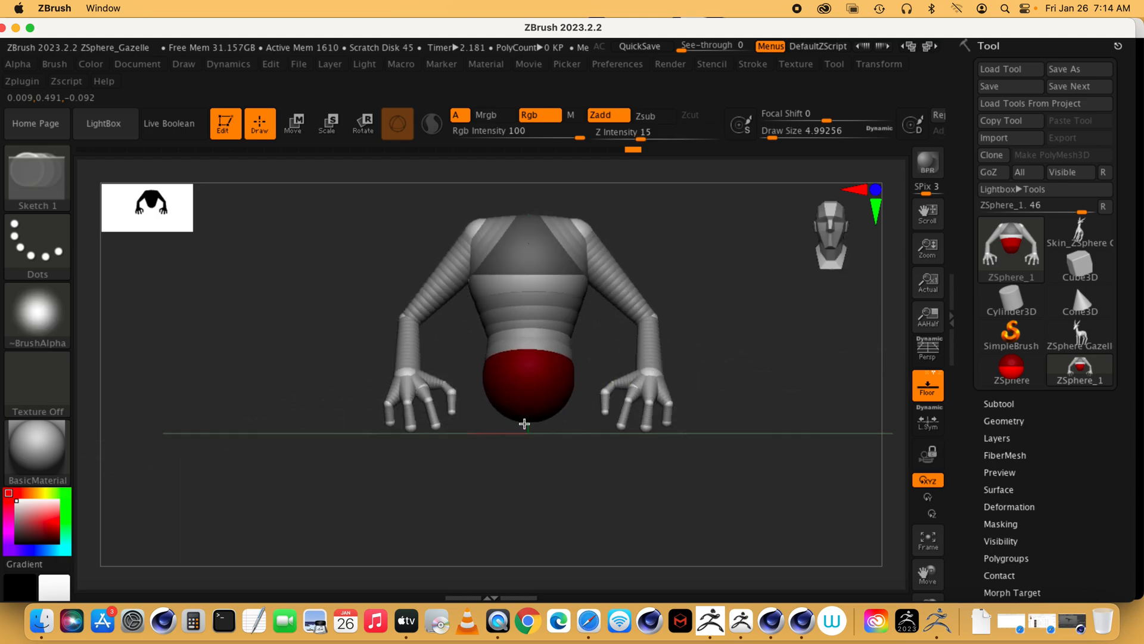
Move the pelvis ZSphere slightly backward from the side view and check its alignment from the front and side.
click(292, 123)
mouse_move(751, 292)
mouse_down()
mouse_move(812, 303)
mouse_move(577, 397)
mouse_up()
mouse_move(501, 413)
mouse_down()
mouse_move(478, 419)
mouse_move(491, 416)
mouse_up()
drag(713, 344, 643, 376)
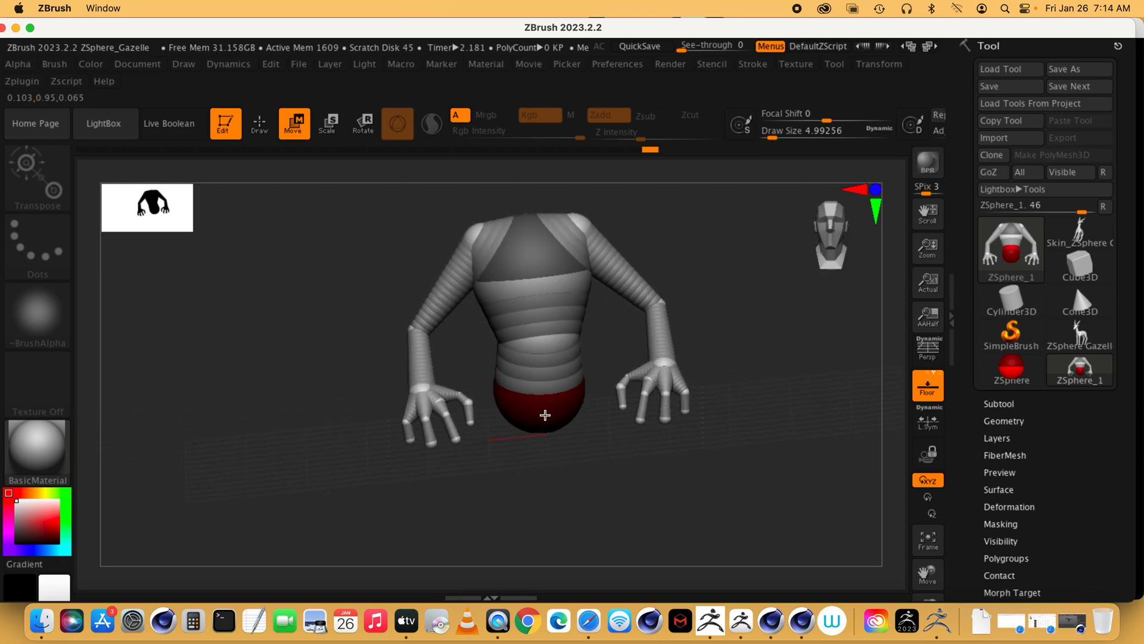
shift+drag(796, 314, 764, 336)
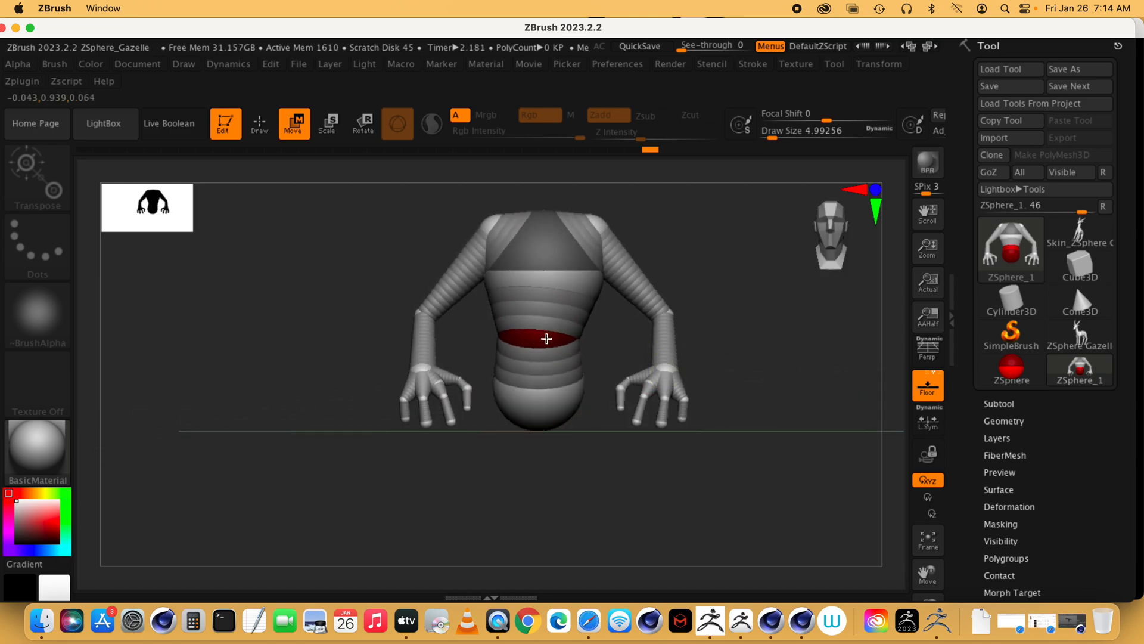
drag(685, 328, 575, 343)
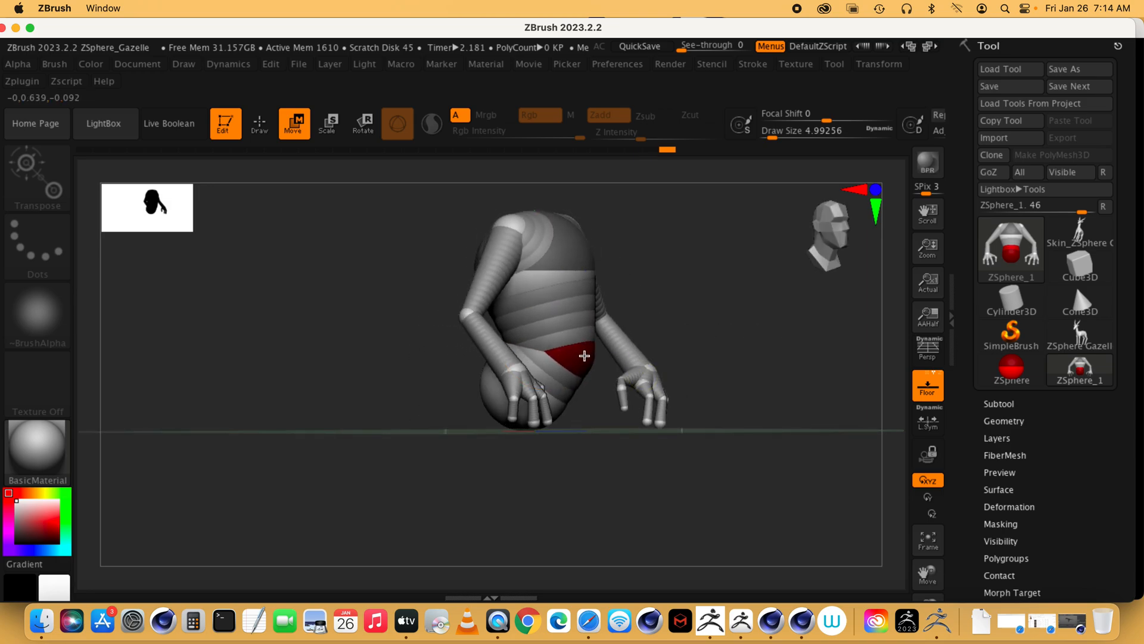
drag(698, 351, 788, 356)
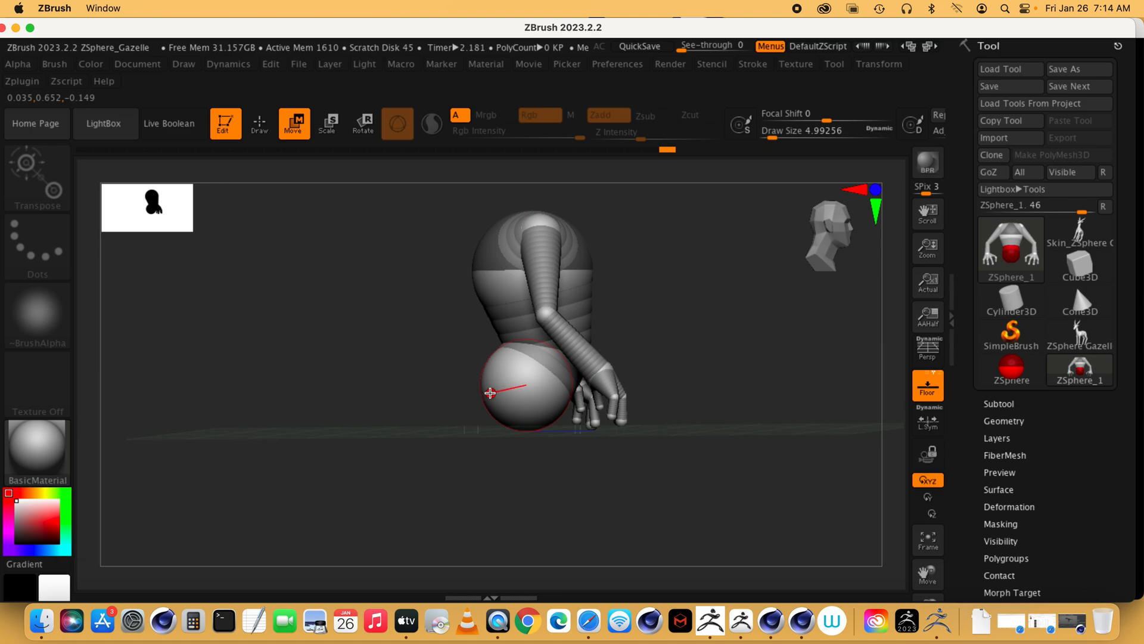
Reposition the waist and pelvis ZSpheres to refine the lower torso's shape.
mouse_move(705, 347)
mouse_down()
mouse_move(690, 347)
mouse_move(699, 347)
mouse_up()
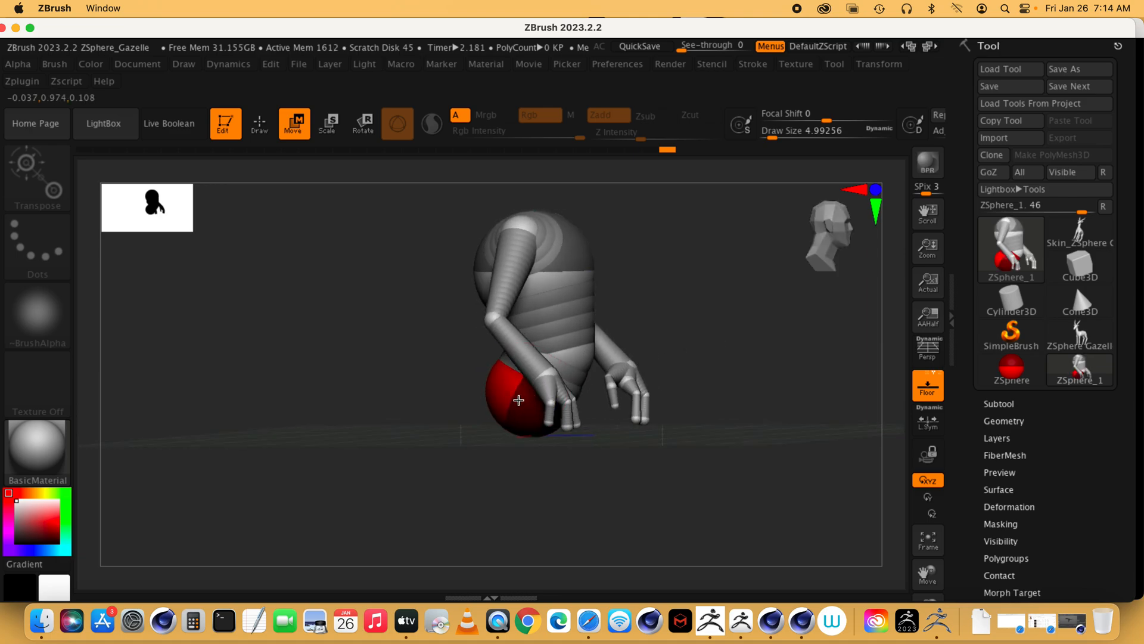
mouse_move(768, 311)
mouse_down()
mouse_move(698, 324)
mouse_move(752, 322)
mouse_up()
drag(531, 352, 536, 375)
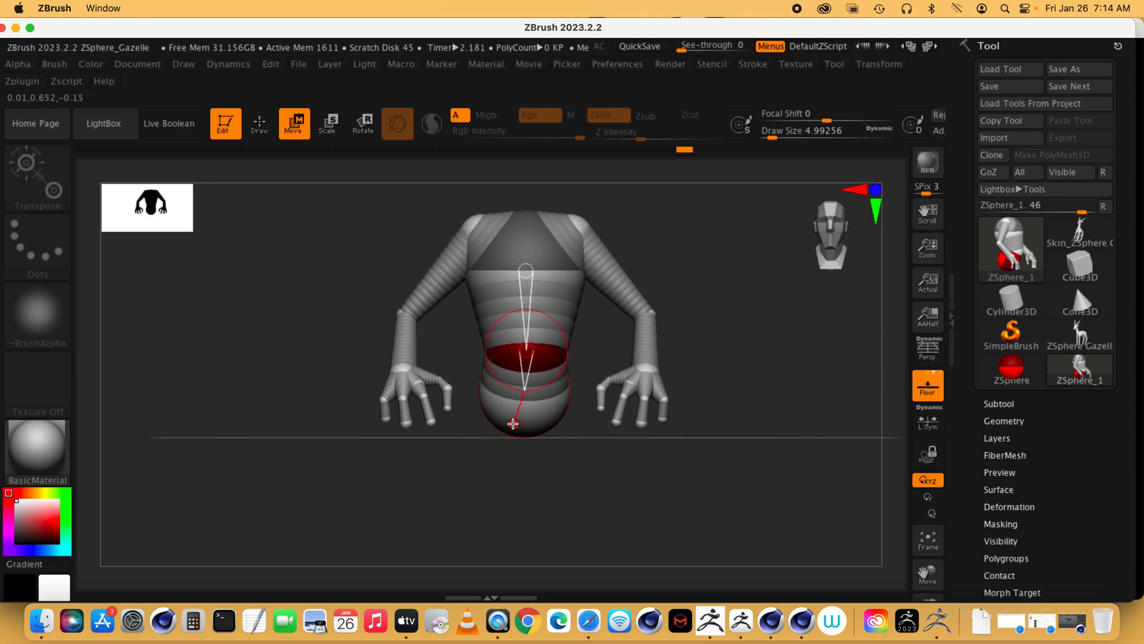
drag(514, 423, 517, 420)
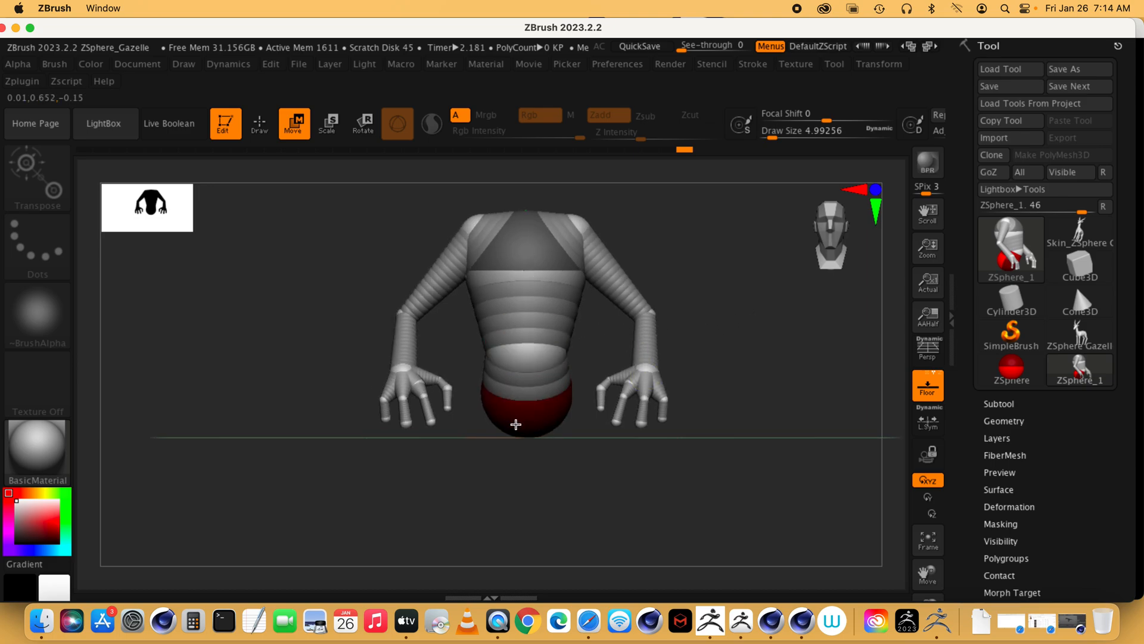
click(529, 395)
mouse_move(529, 396)
mouse_down()
mouse_move(554, 435)
mouse_move(557, 419)
mouse_up()
key(q)
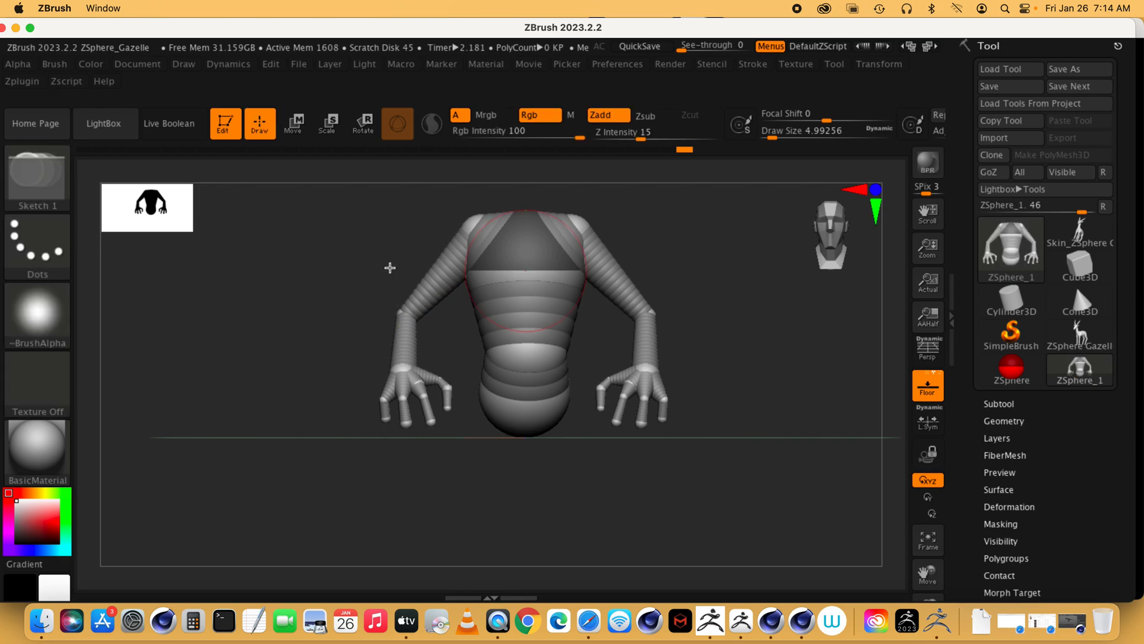
alt+click(523, 411)
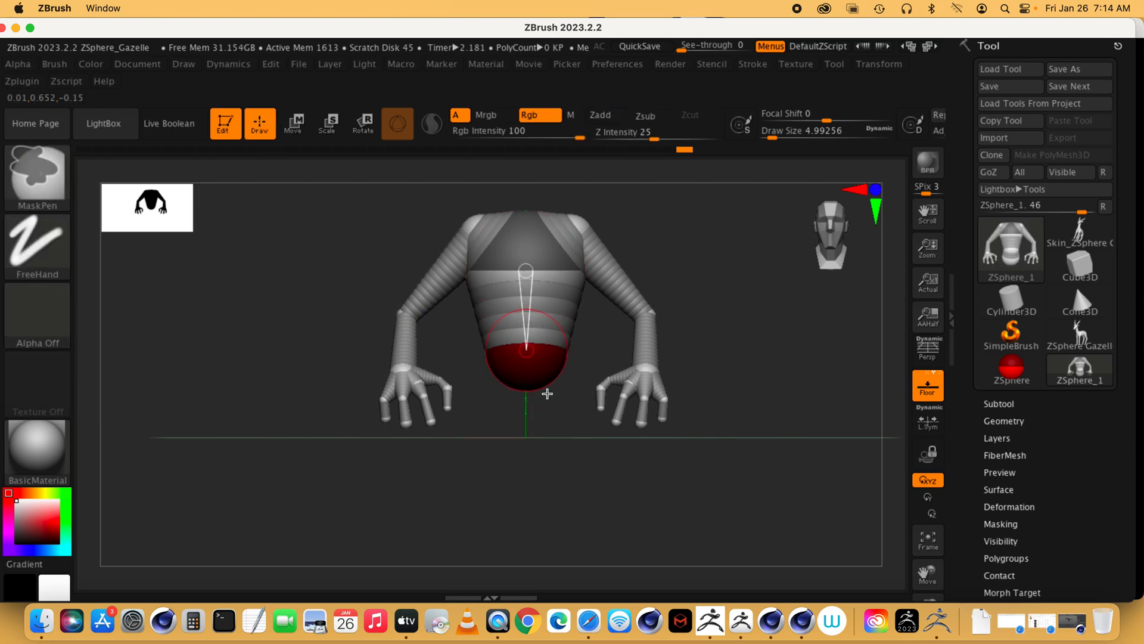
key(ctrl+z)
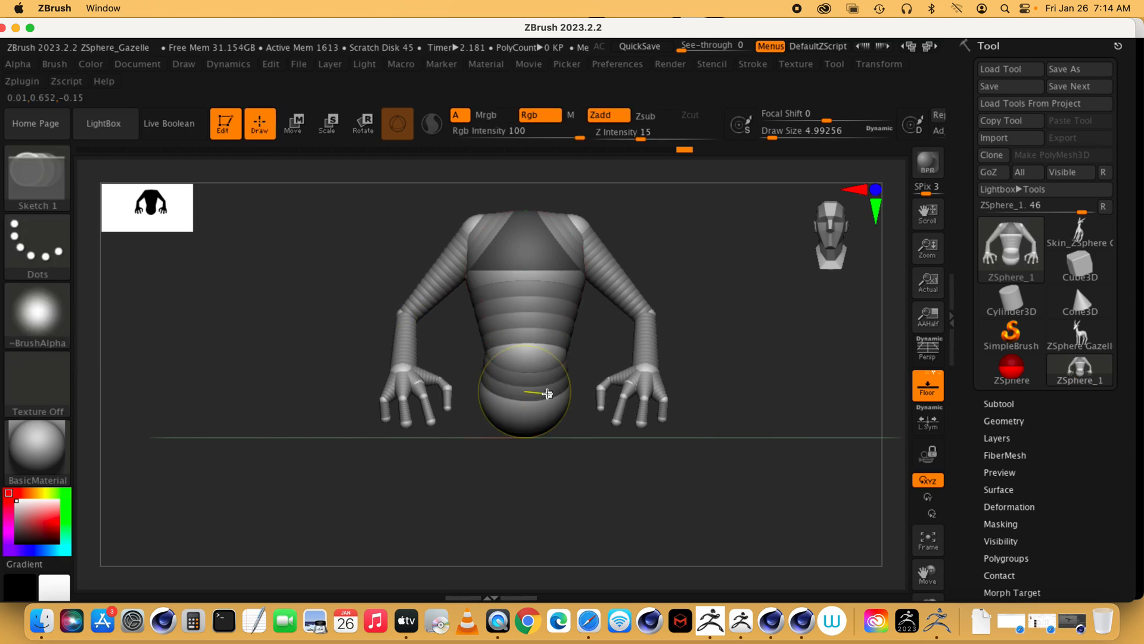
Add a mirrored pair of small hip ZSpheres on the lower sides of the pelvis.
click(882, 65)
click(917, 471)
drag(492, 419, 481, 424)
drag(480, 424, 521, 417)
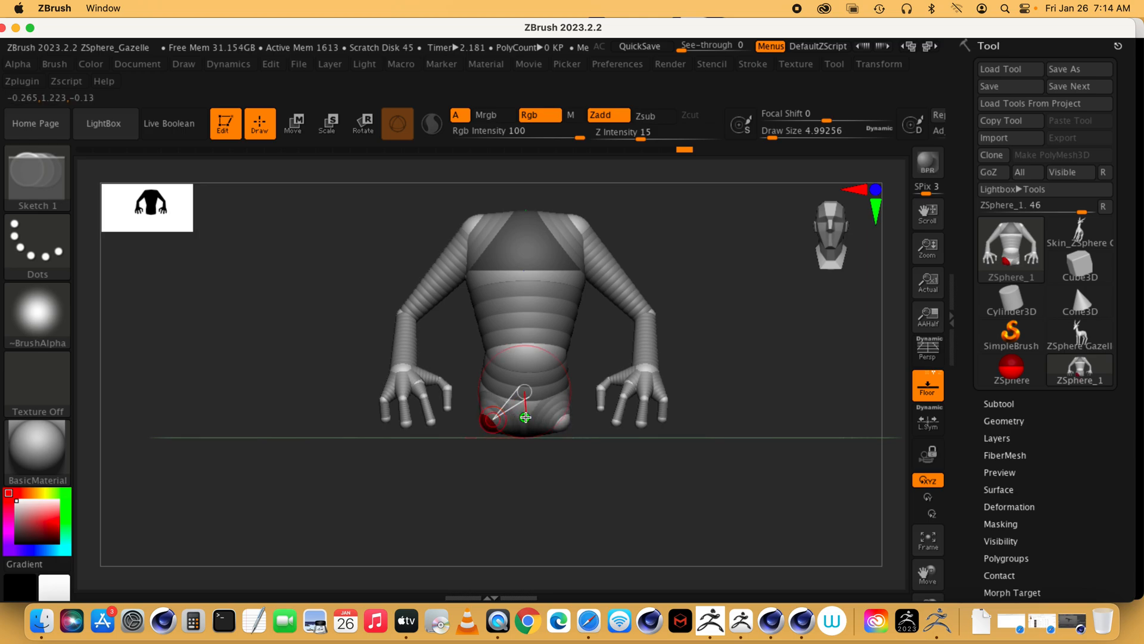
drag(516, 416, 517, 414)
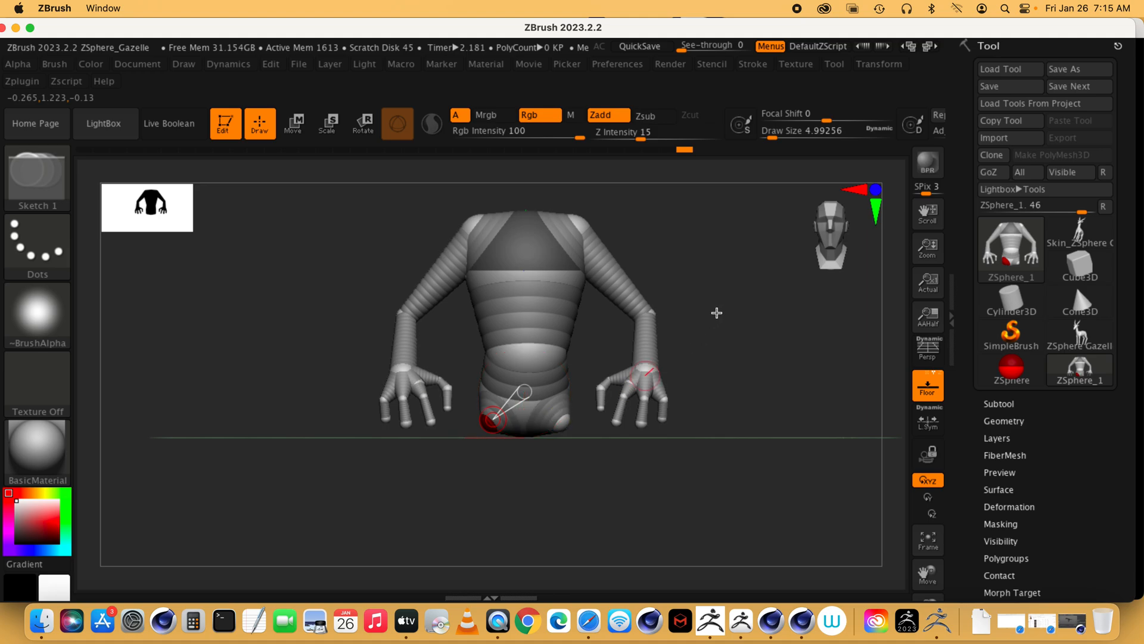
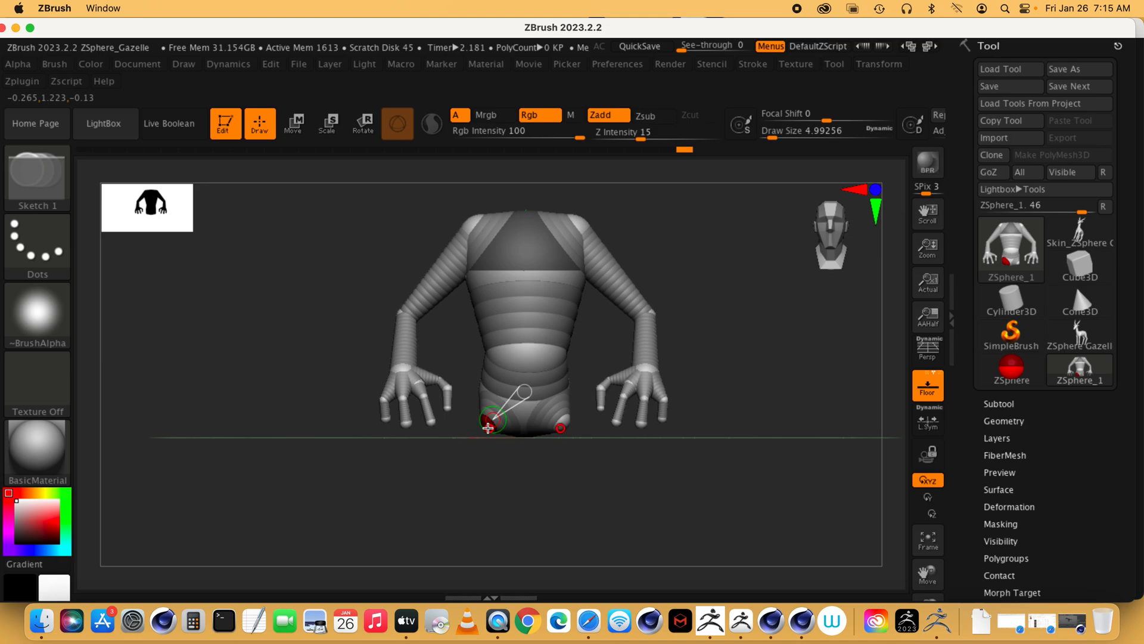
Add mirrored ZSpheres at the hips, pull them down and outward into legs, and move the hip joints outward.
mouse_move(483, 428)
mouse_down()
mouse_move(457, 477)
mouse_move(464, 528)
mouse_up()
key(w)
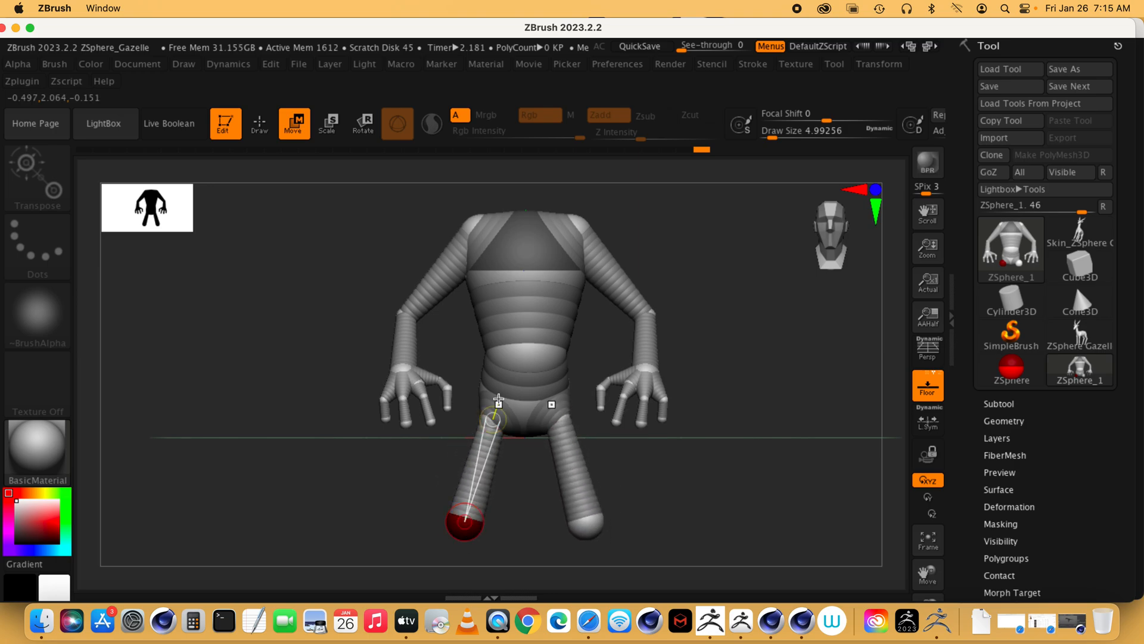
drag(489, 419, 467, 413)
drag(674, 441, 761, 445)
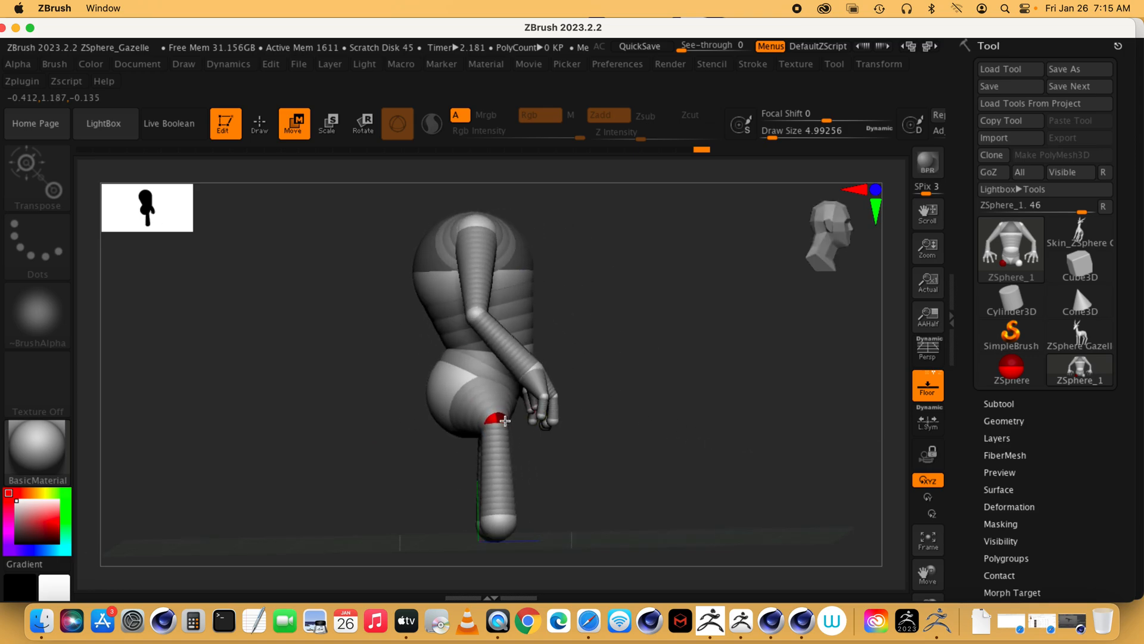
Reposition the hip joints, shorten the thighs, and angle the knee ZSpheres slightly backward from the side view.
drag(534, 442, 498, 399)
drag(475, 516, 476, 488)
drag(688, 495, 713, 485)
click(582, 415)
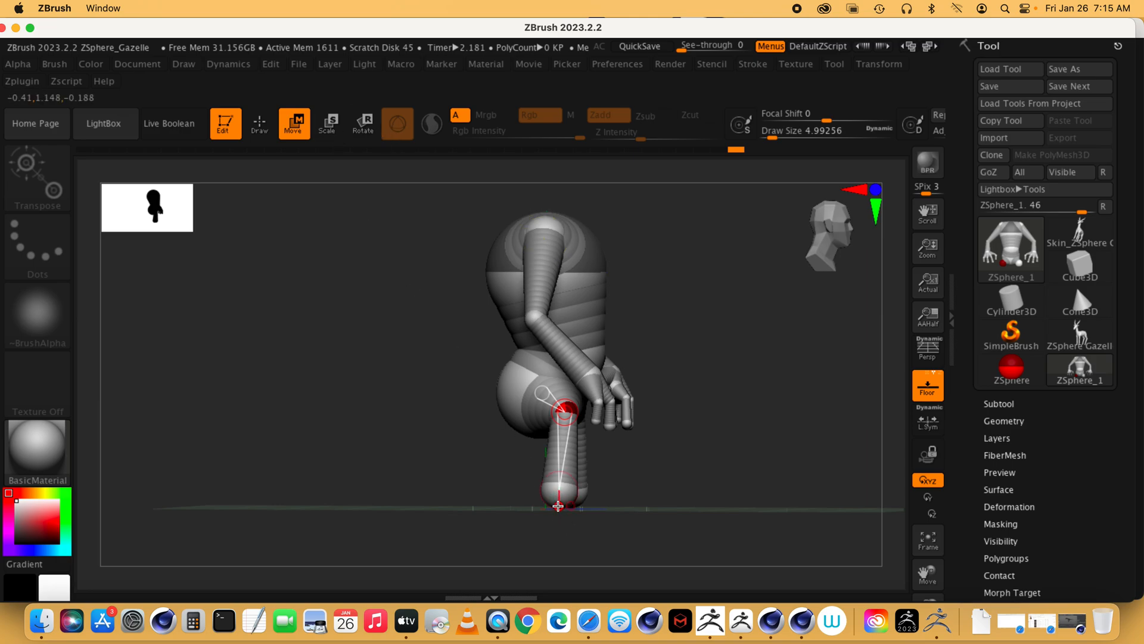
drag(558, 506, 550, 502)
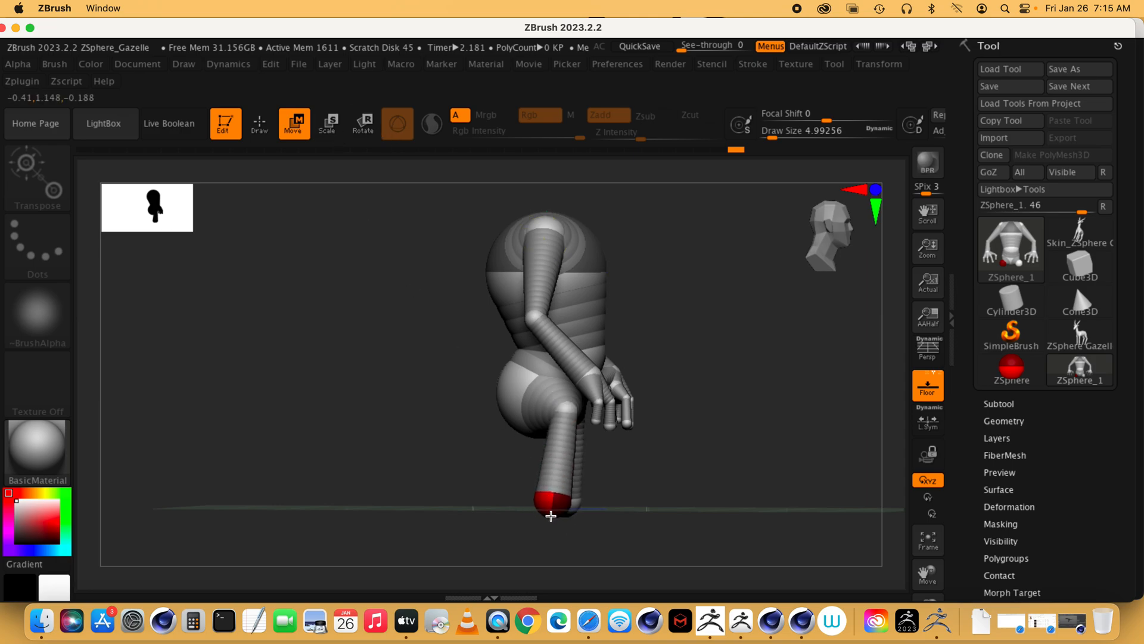
Add mirrored ZSpheres at the knees, pull them down and backward into lower legs, and nudge the knees forward.
click(261, 126)
mouse_move(551, 502)
mouse_down()
mouse_move(526, 518)
mouse_move(535, 510)
mouse_move(541, 525)
mouse_move(514, 570)
mouse_up()
key(w)
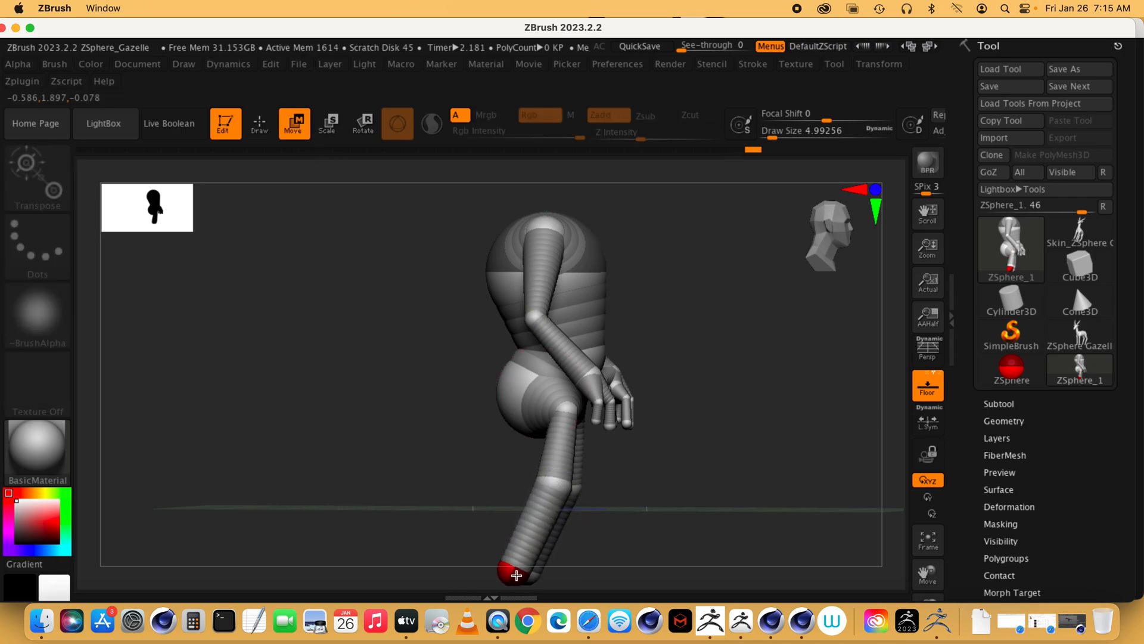
drag(566, 484, 575, 485)
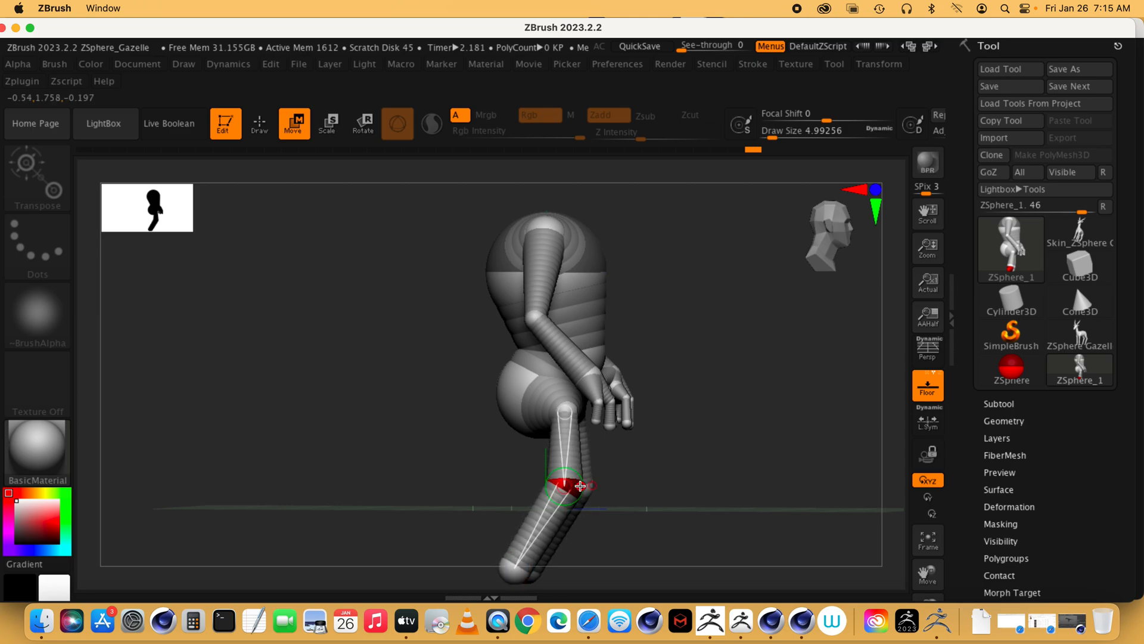
Bring the ankles forward under the body, bend the knees forward, and shift the hip joints backward.
right_drag(517, 574, 662, 462)
mouse_move(510, 520)
mouse_down()
mouse_move(495, 519)
mouse_move(514, 525)
mouse_up()
right_drag(514, 524, 544, 526)
drag(539, 525, 562, 521)
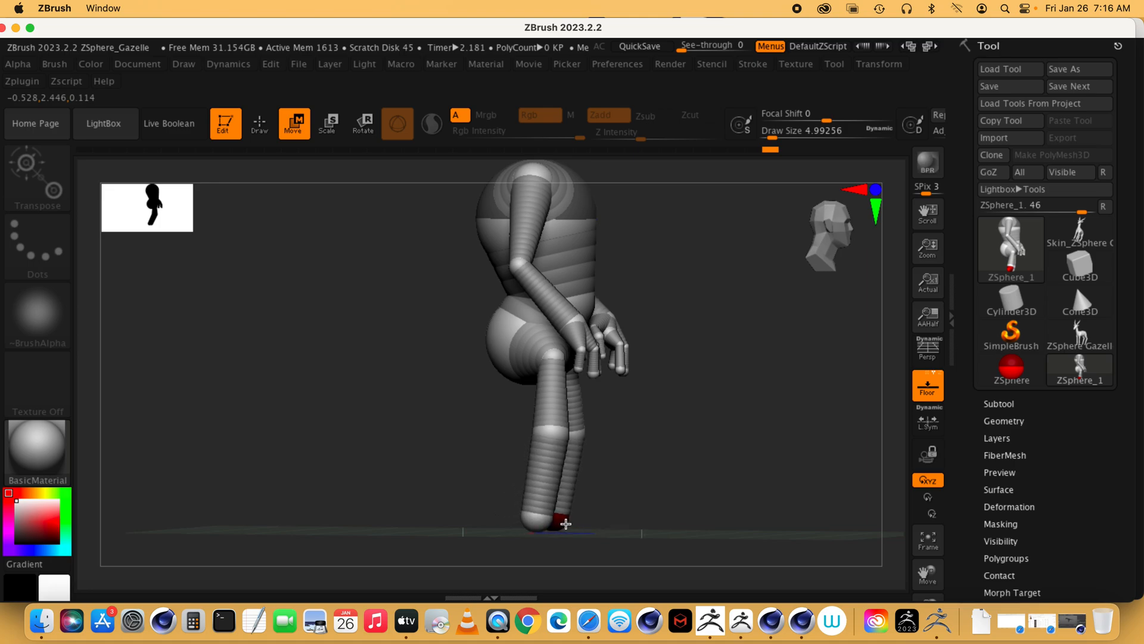
mouse_move(571, 417)
mouse_down()
mouse_move(590, 434)
mouse_move(581, 428)
mouse_up()
click(536, 361)
drag(536, 360, 525, 356)
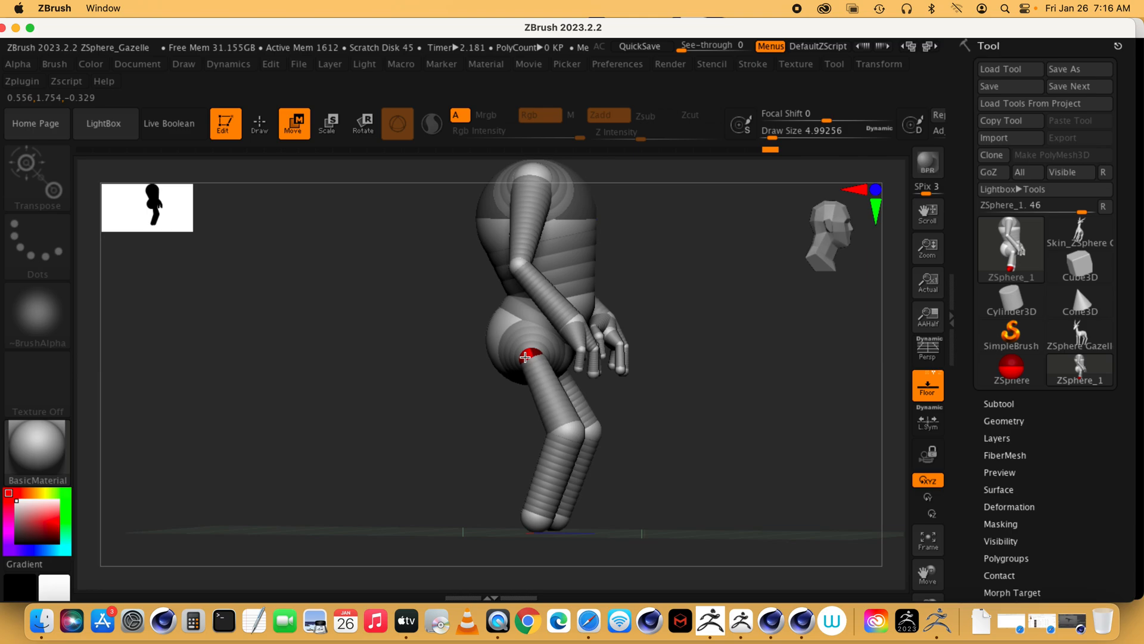
Scale down the mirrored ankle ZSpheres so the lower legs taper toward the feet.
drag(732, 416, 665, 415)
key(q)
drag(632, 542, 562, 532)
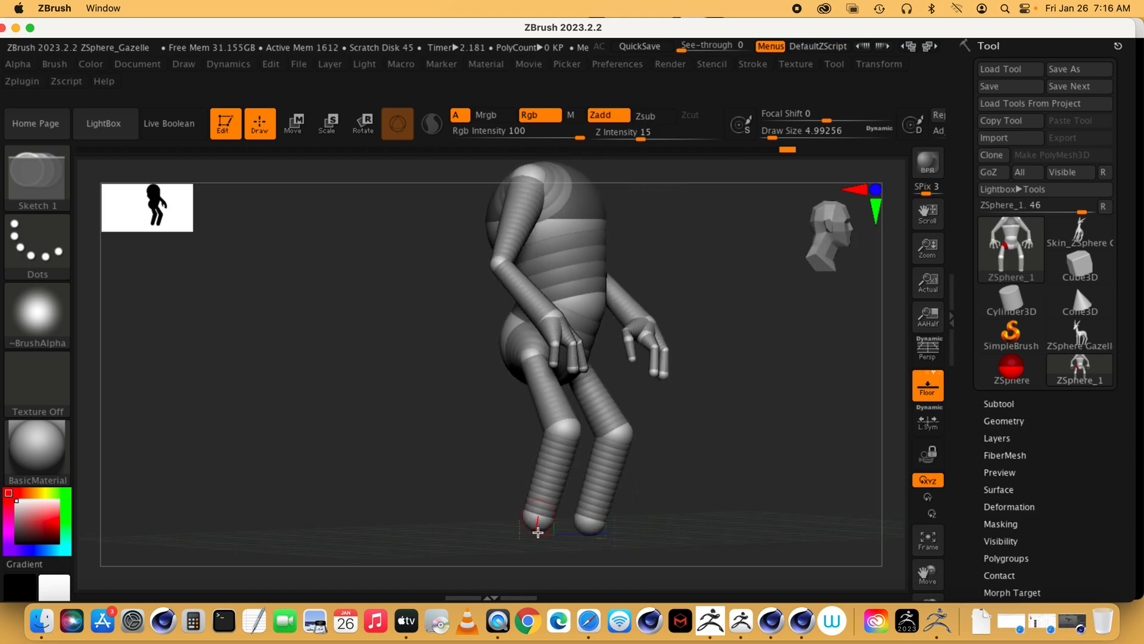
key(e)
drag(517, 524, 400, 396)
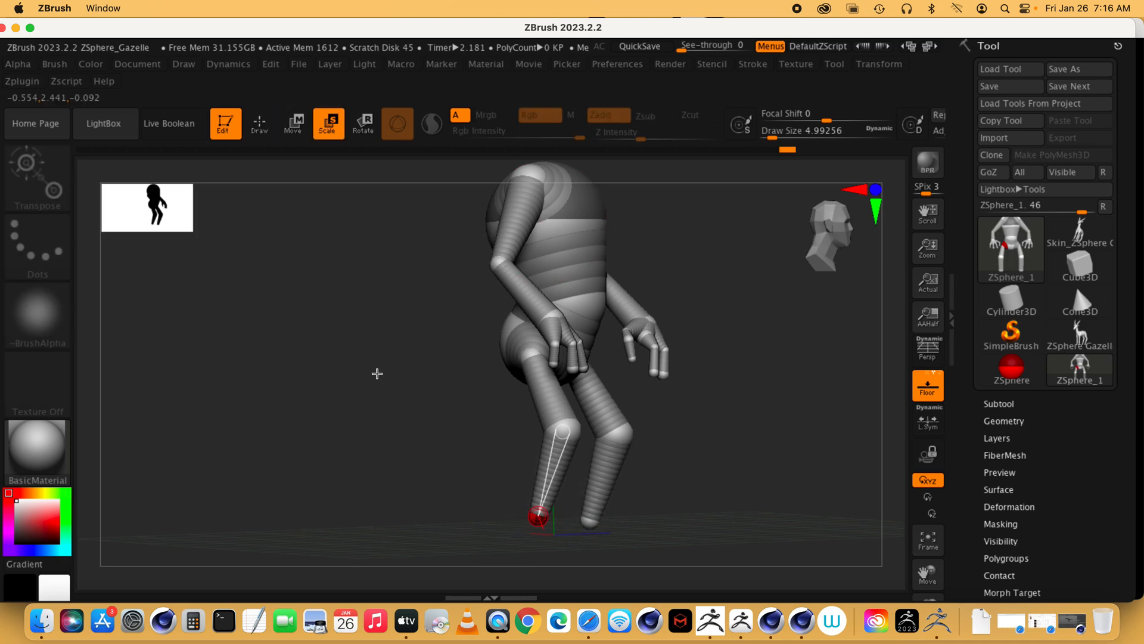
Add a mirrored pair of ZSpheres under the ankles and pull them down to form the heels.
key(q)
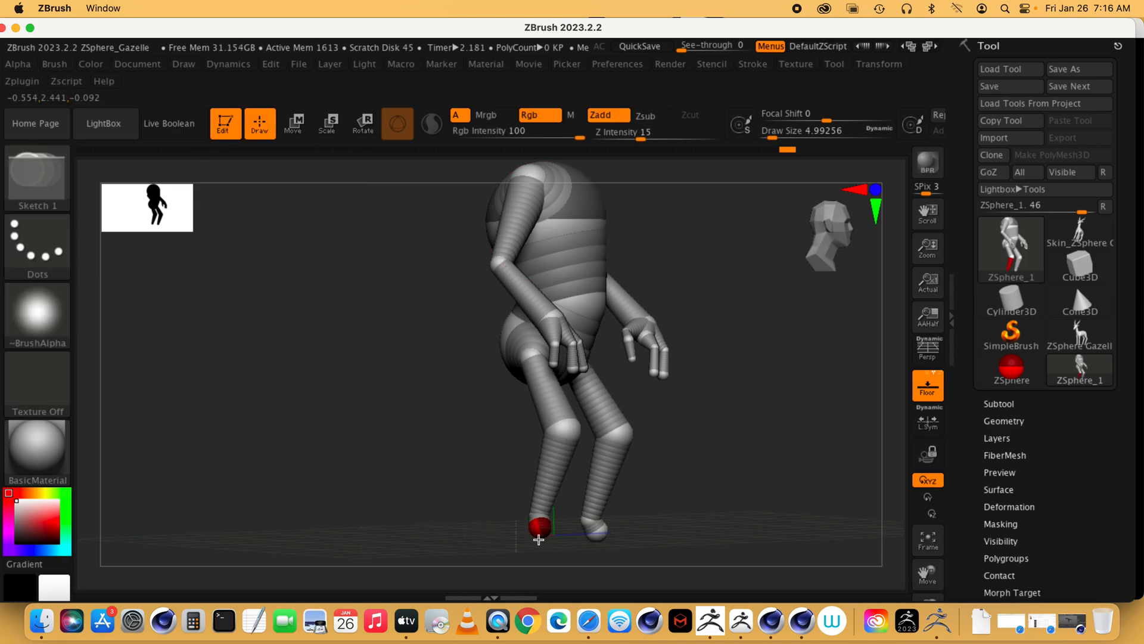
key(w)
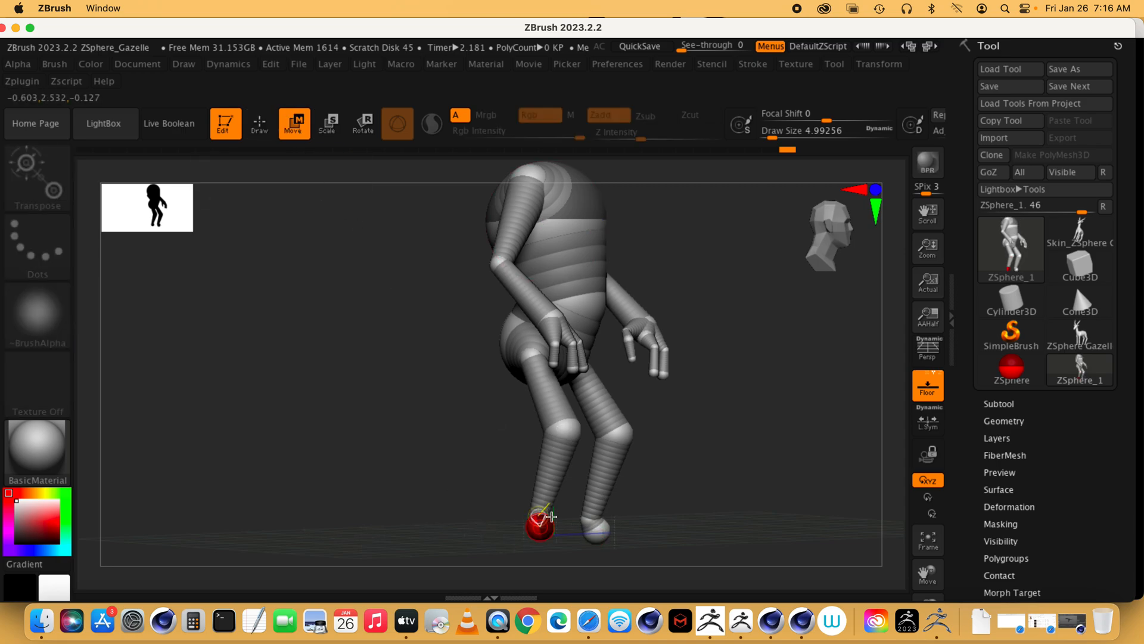
drag(544, 531, 537, 548)
drag(691, 507, 639, 514)
drag(567, 536, 807, 479)
Draw a mirrored pair of larger foot ZSpheres on the heels.
key(q)
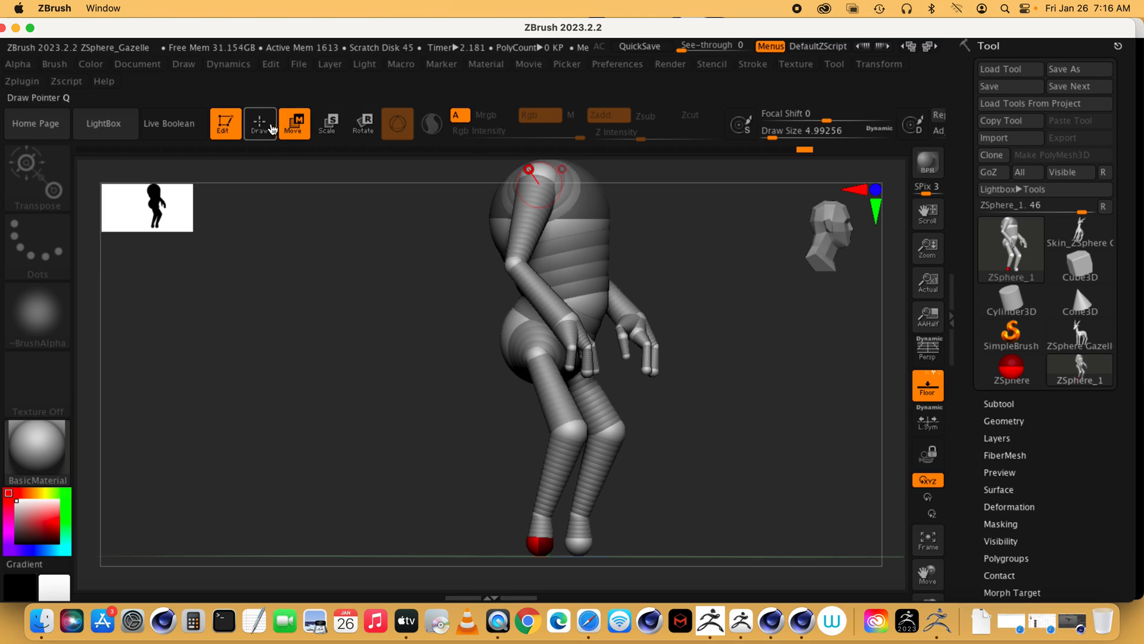
mouse_move(549, 548)
mouse_down()
mouse_move(563, 528)
mouse_move(631, 544)
mouse_move(748, 503)
mouse_move(707, 502)
mouse_up()
key(w)
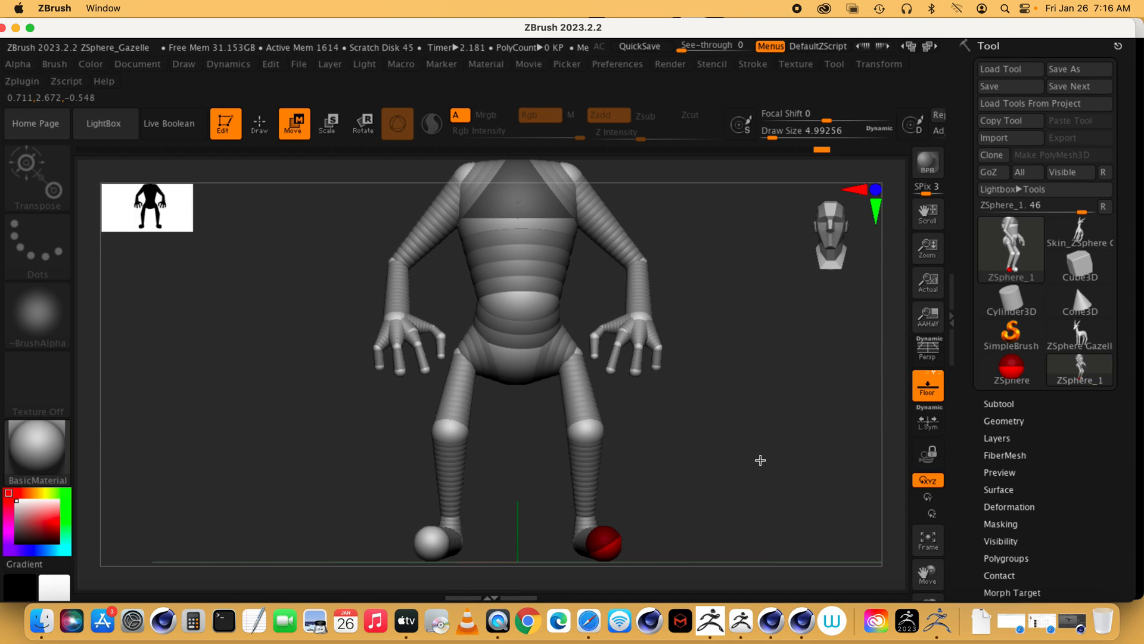
Move the mirrored shoulder ZSpheres slightly outward and inspect the upper torso from the side and front.
alt+drag(802, 404, 786, 463)
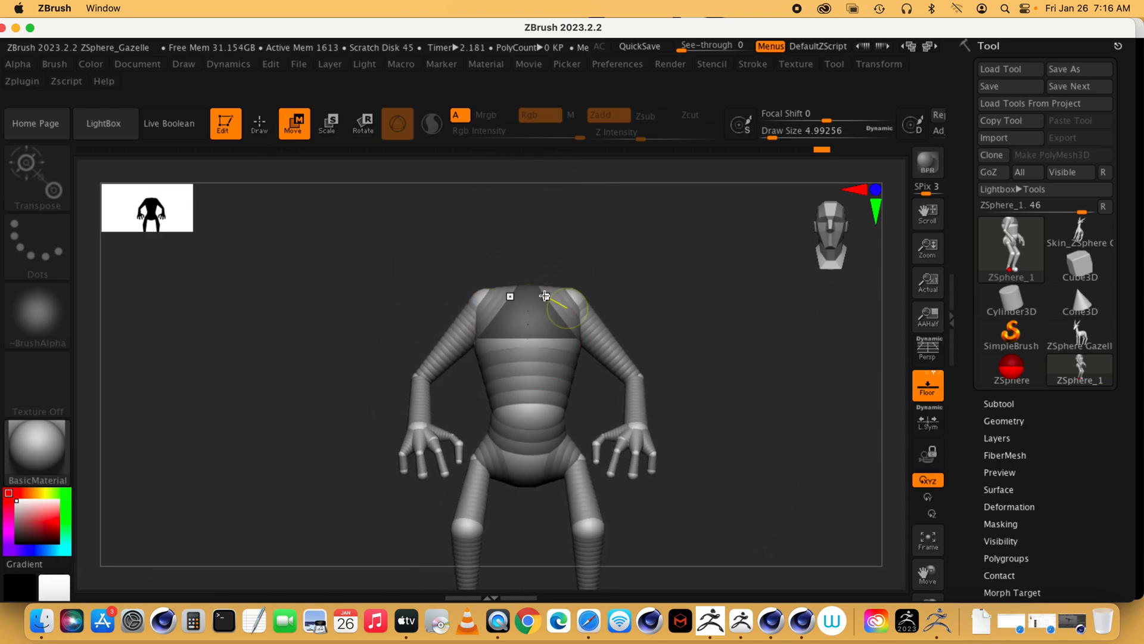
drag(480, 296, 468, 296)
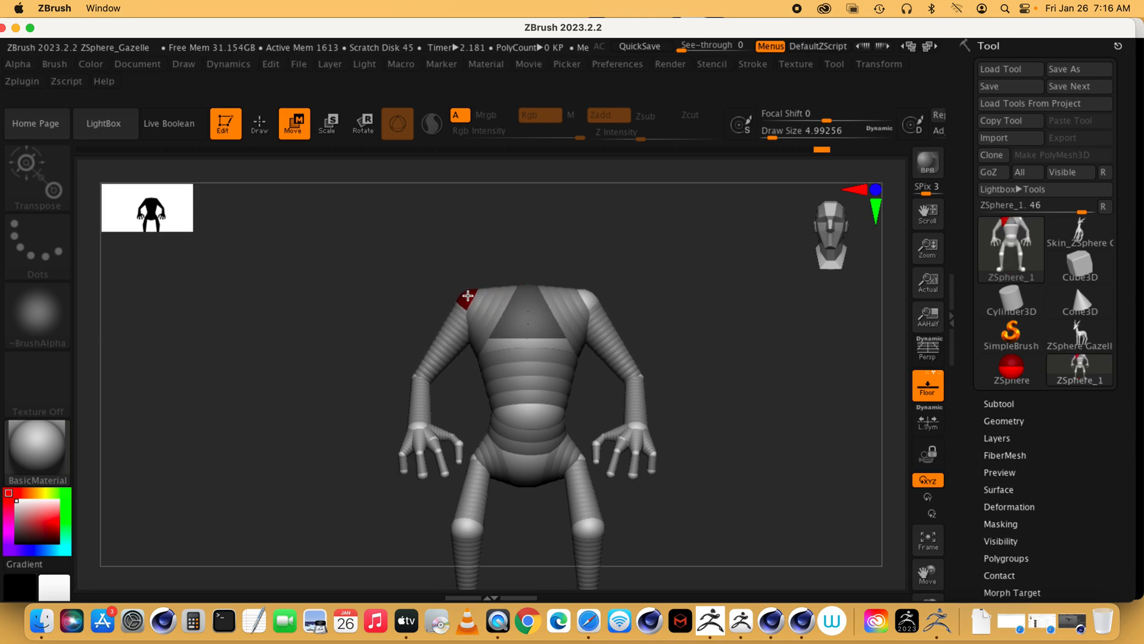
drag(702, 337, 761, 342)
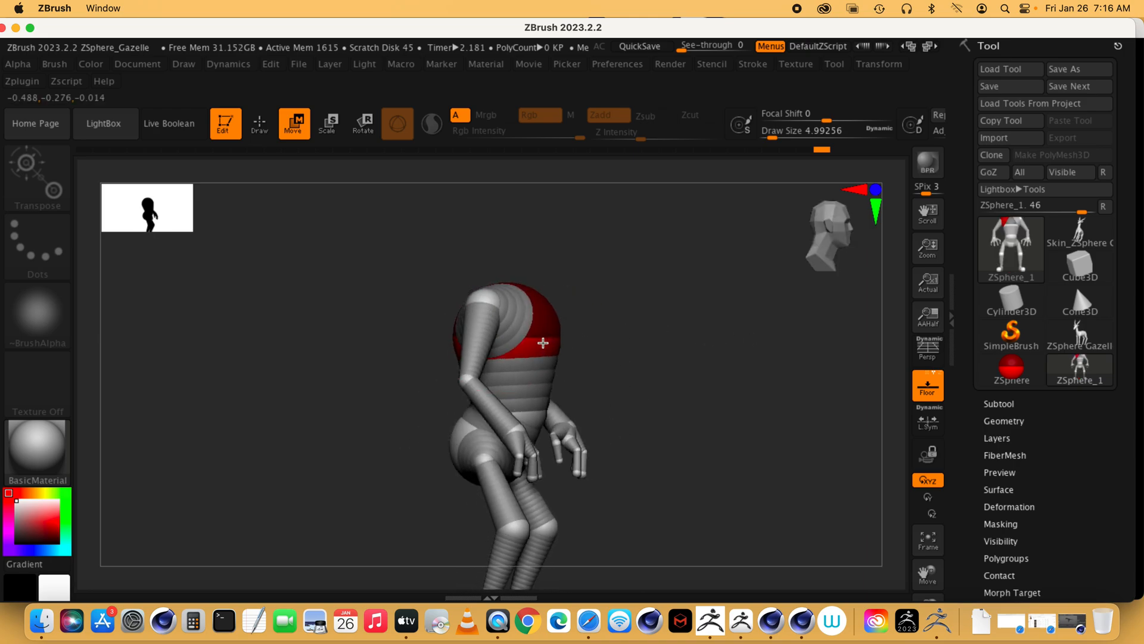
drag(671, 345, 655, 366)
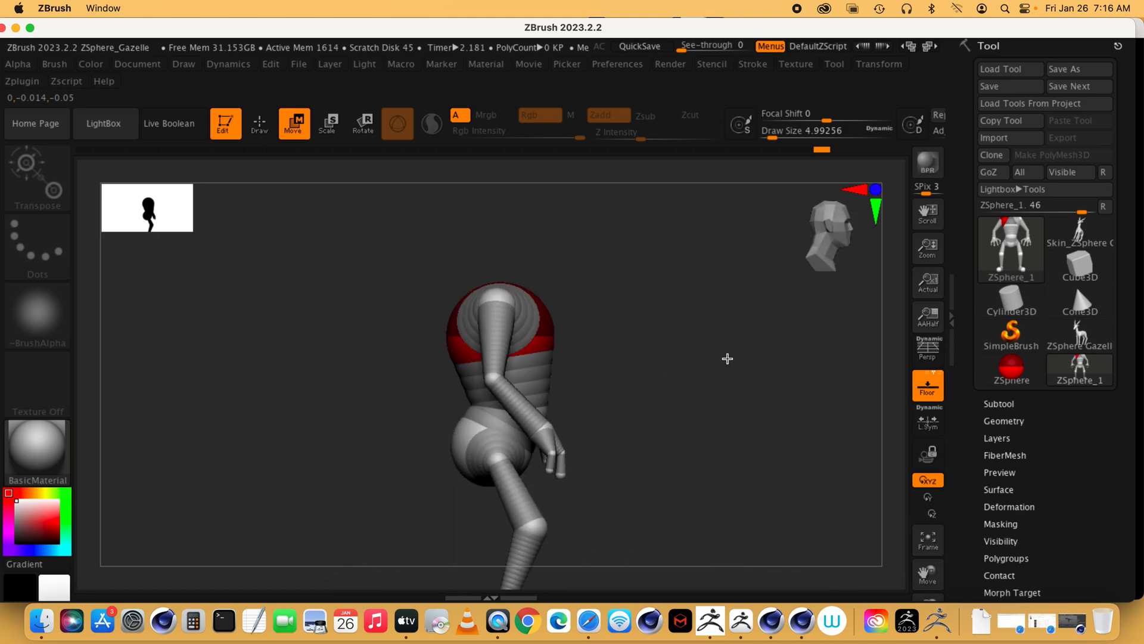
drag(727, 358, 674, 375)
Check the X-axis symmetry settings and move the chest ZSphere slightly downward.
click(877, 64)
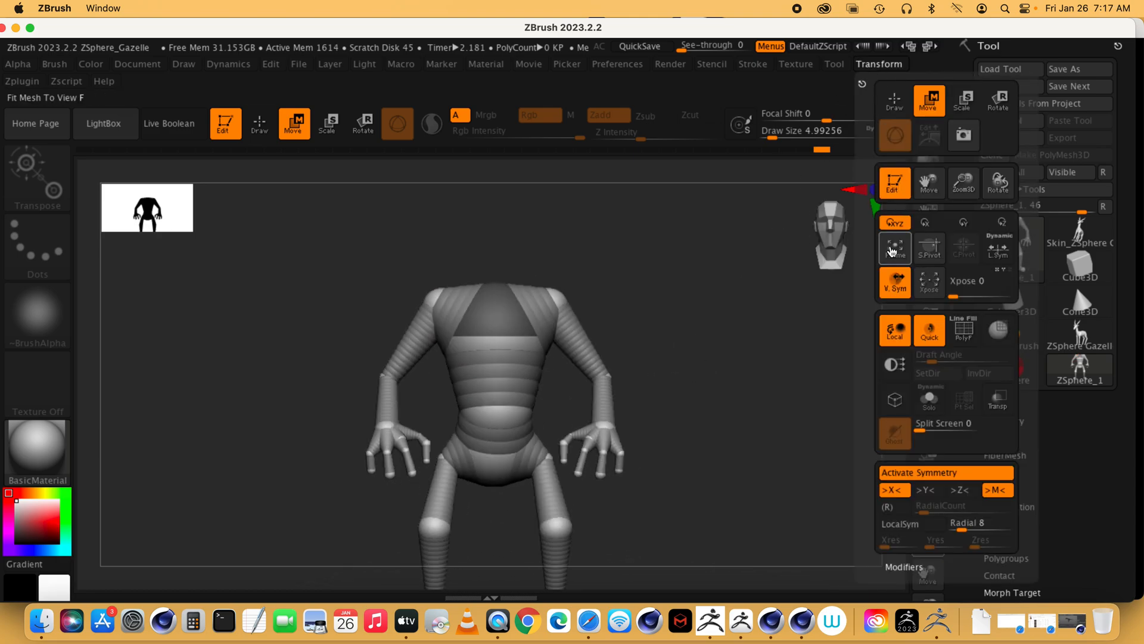
drag(626, 314, 680, 326)
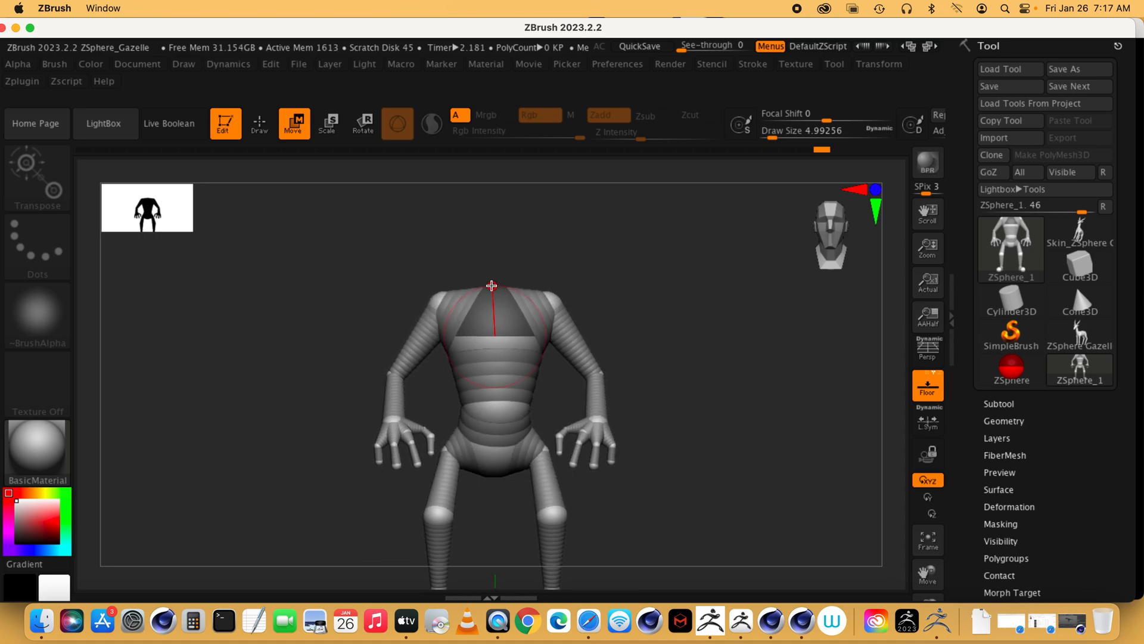
drag(492, 285, 491, 294)
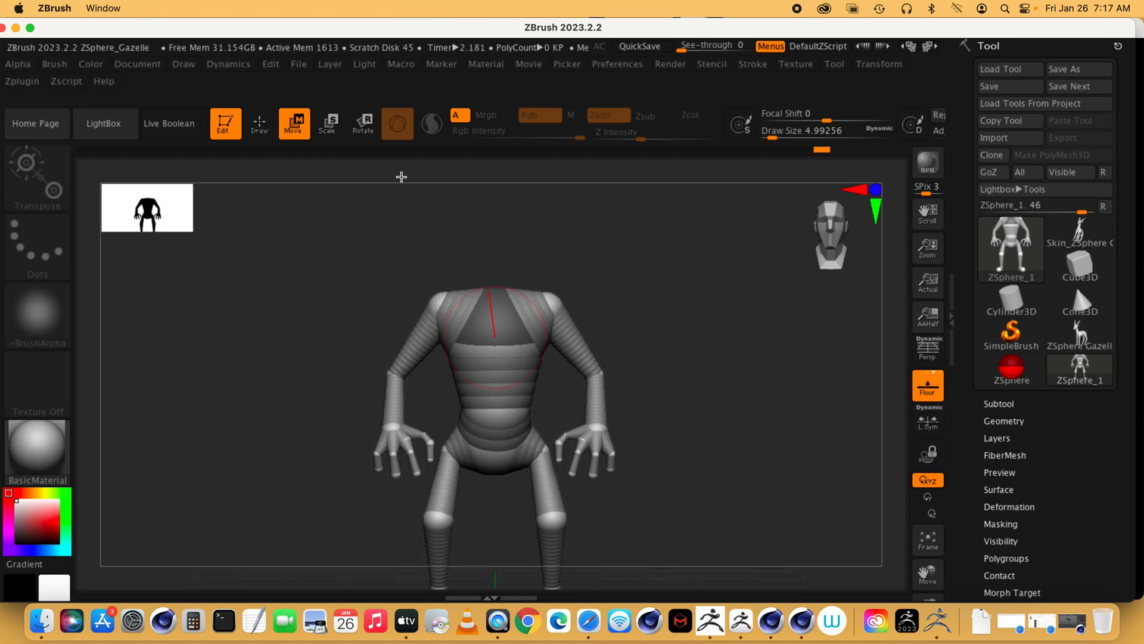
Add a ZSphere on top of the chest and pull it up and forward to start the neck.
click(257, 133)
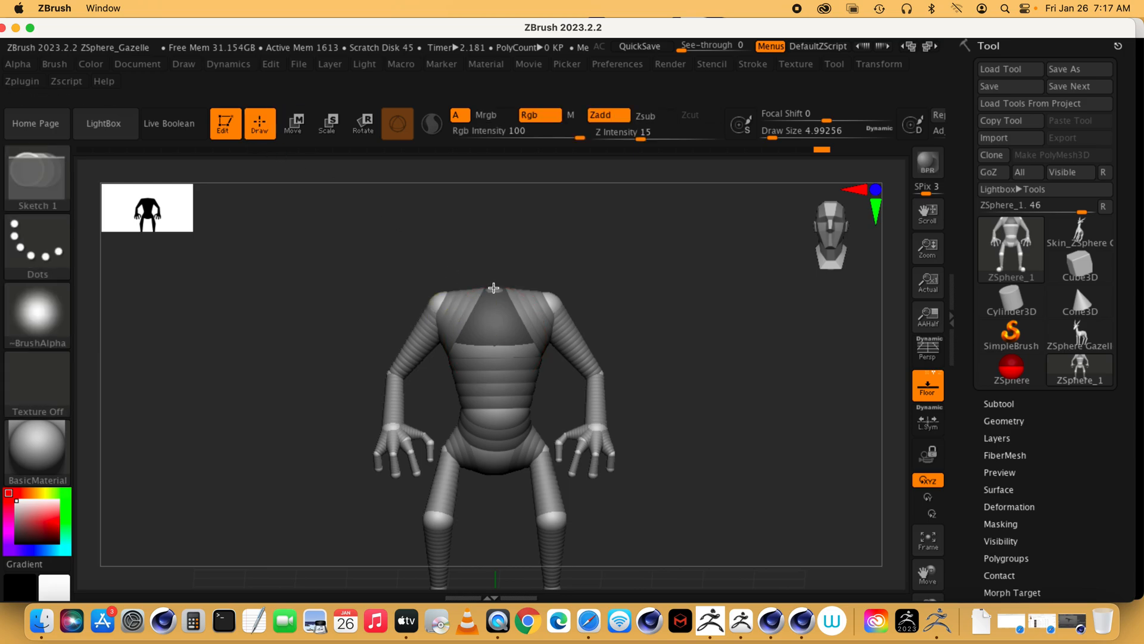
drag(631, 250, 573, 254)
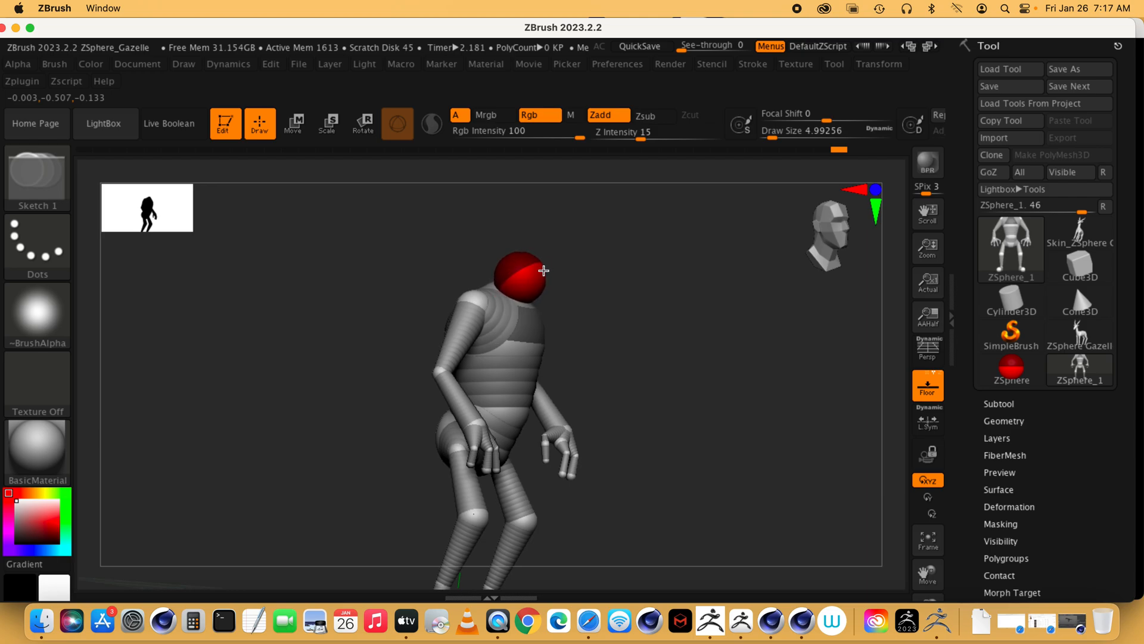
click(294, 123)
mouse_move(534, 279)
mouse_down()
mouse_move(622, 285)
mouse_move(544, 263)
mouse_up()
key(super+z)
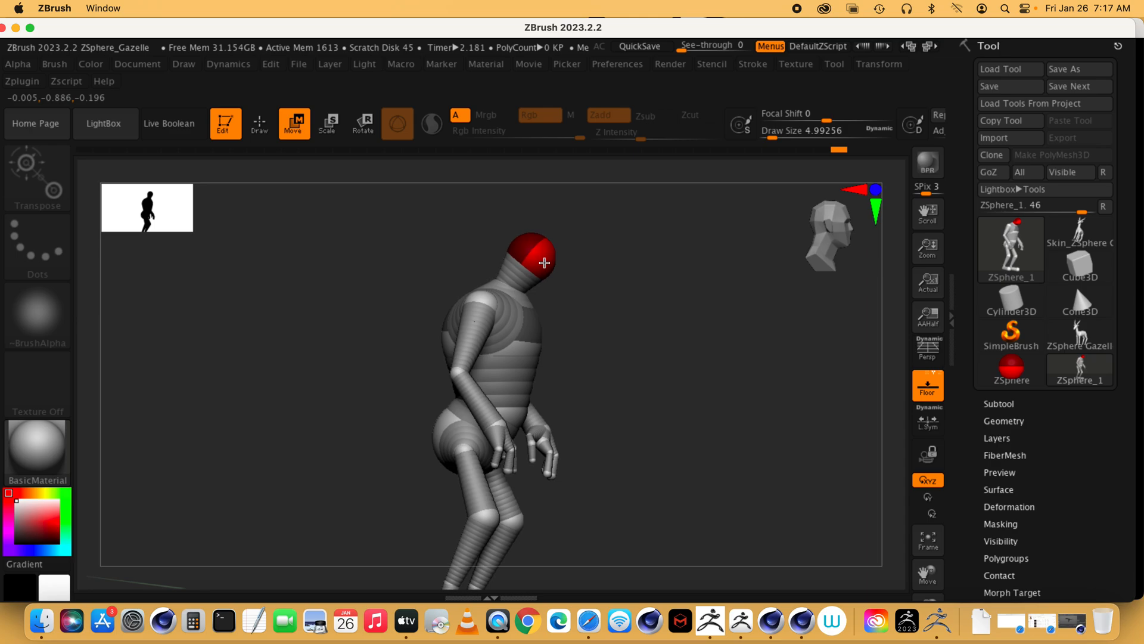
Try different neck lengths and place the neck ZSphere low and forward of the chest.
shift+drag(625, 280, 590, 288)
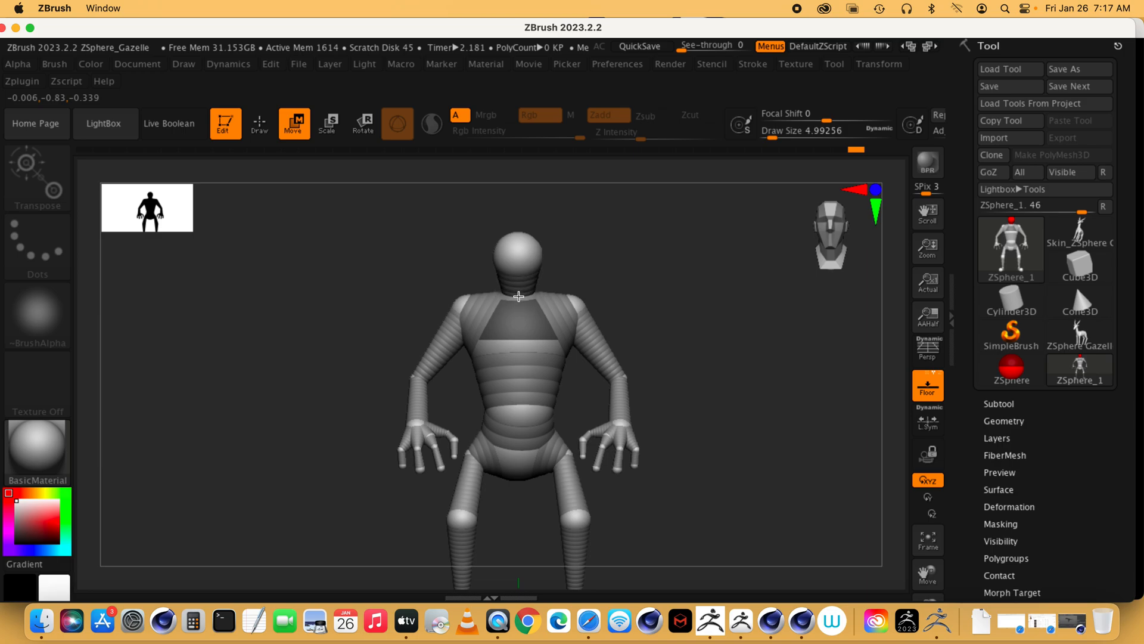
drag(644, 263, 555, 282)
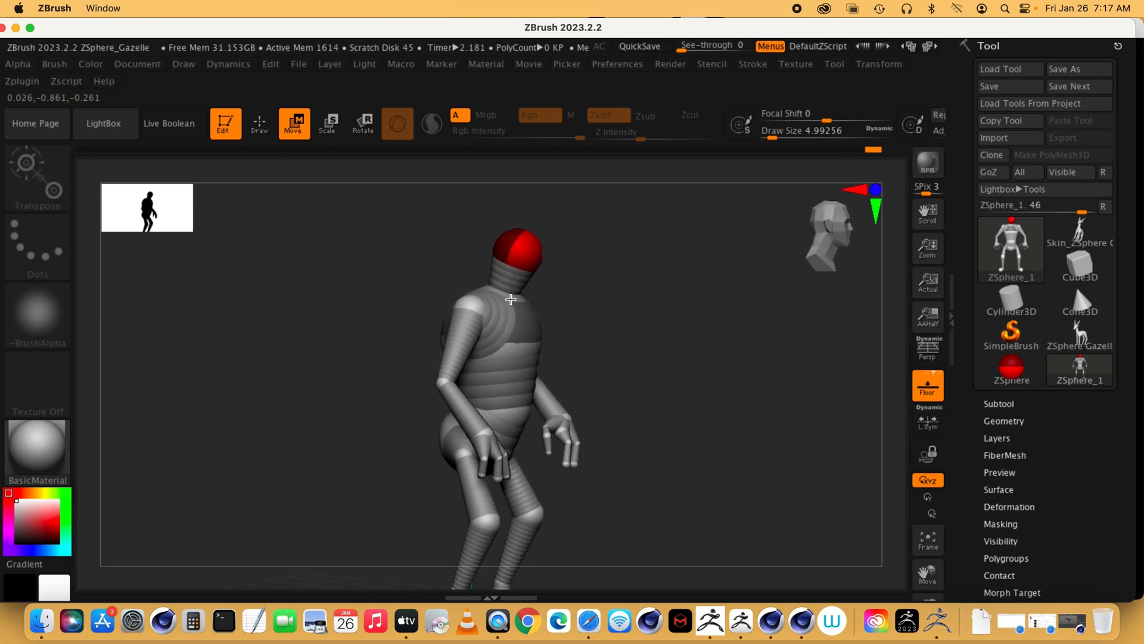
drag(528, 242, 653, 220)
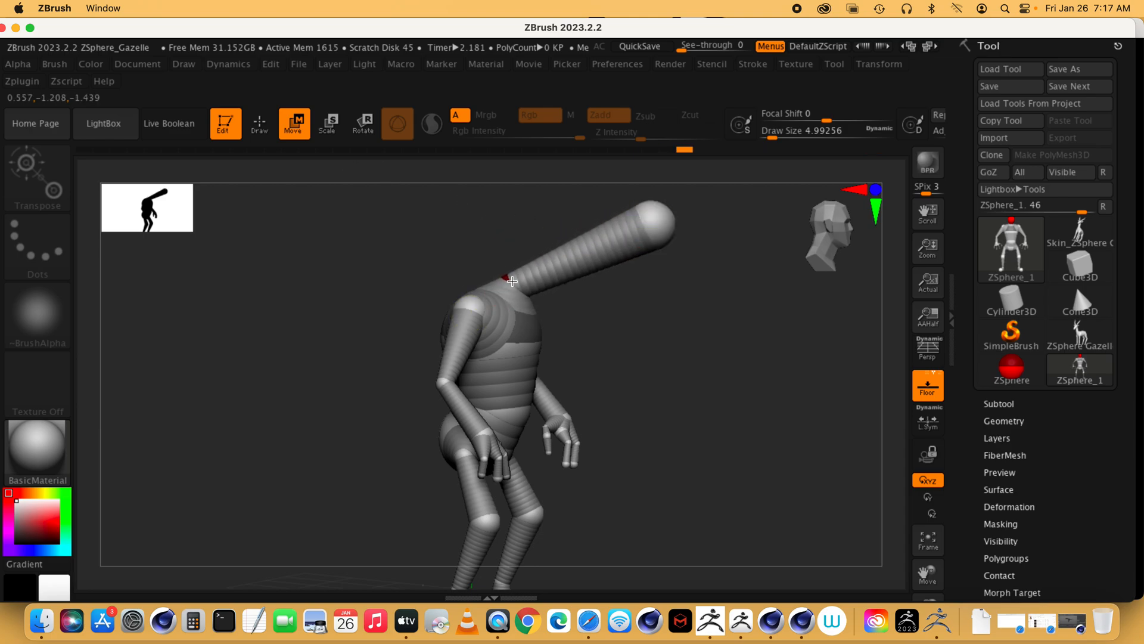
drag(606, 281, 534, 261)
drag(638, 263, 555, 267)
drag(496, 245, 559, 270)
drag(627, 284, 516, 278)
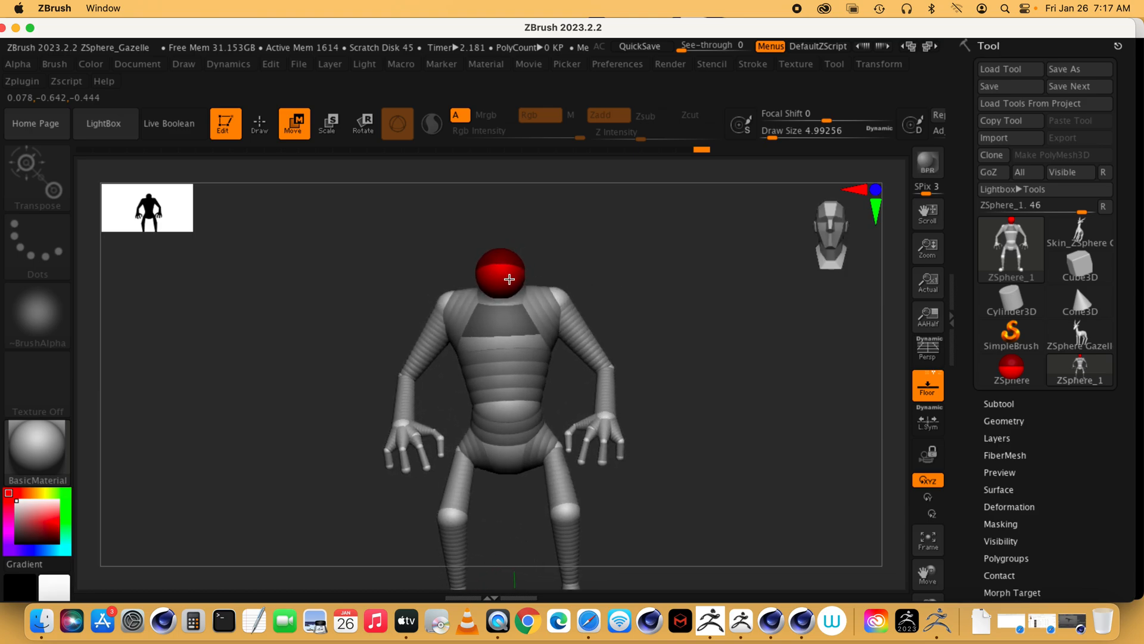
Scale down the ZSphere at the end of the neck and check it from an angled and front view.
mouse_move(596, 270)
mouse_down()
mouse_move(673, 272)
mouse_move(593, 255)
mouse_up()
click(322, 128)
drag(501, 266, 476, 210)
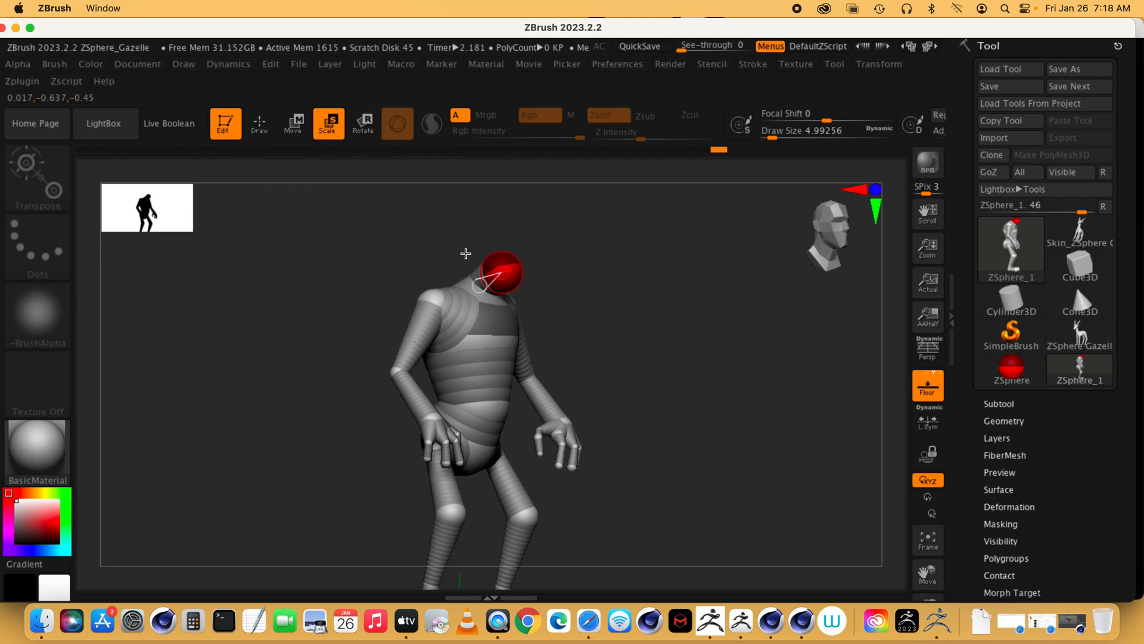
mouse_move(528, 267)
shift+mouse_down()
mouse_move(580, 273)
mouse_move(546, 276)
shift+mouse_up()
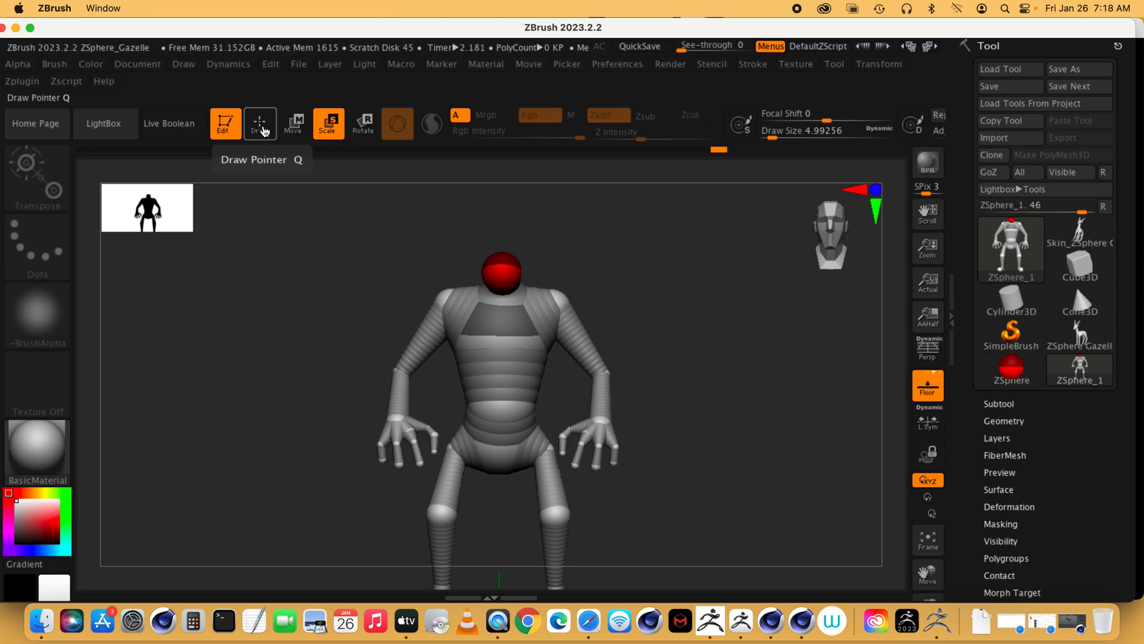
Draw a larger head ZSphere on top of the neck ZSphere and pull it upward.
click(267, 128)
drag(691, 311, 552, 249)
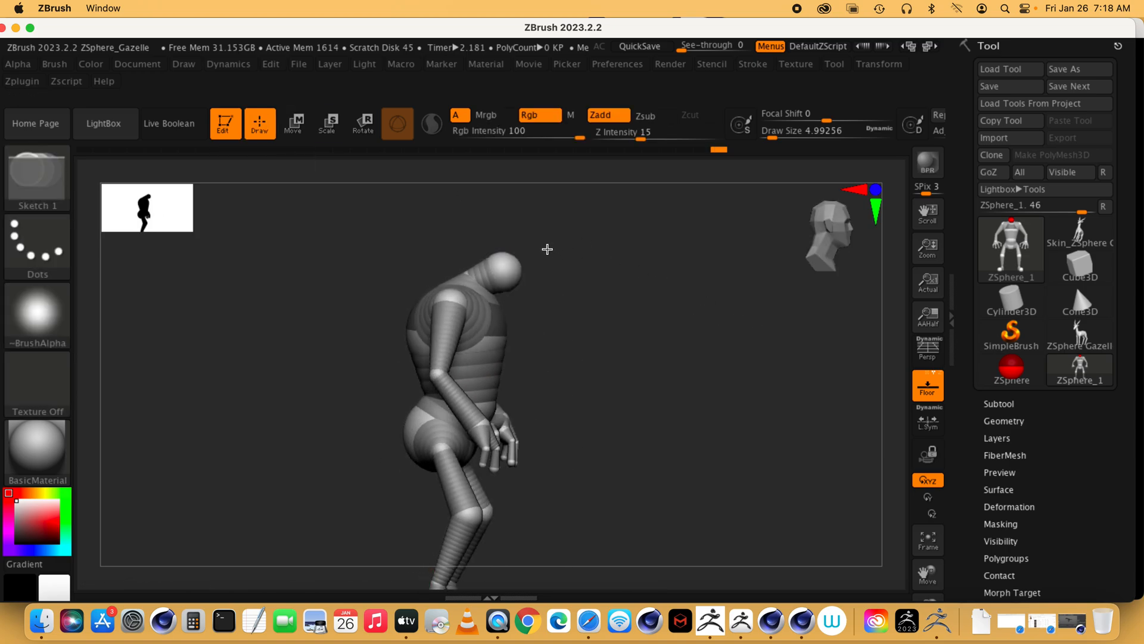
drag(626, 265, 499, 219)
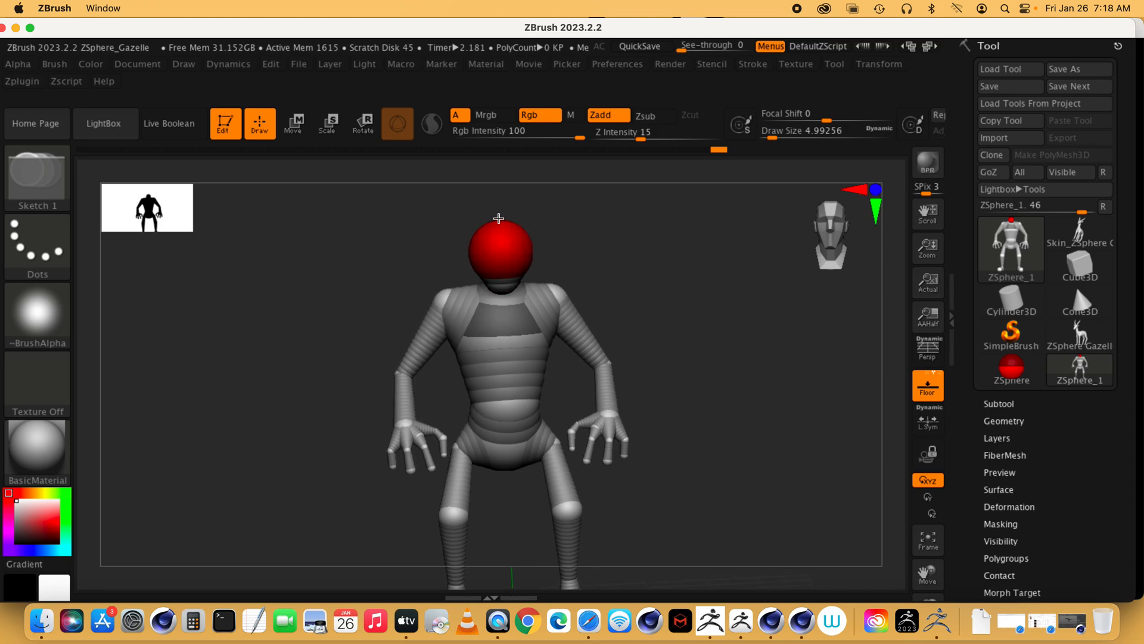
key(w)
drag(504, 253, 501, 203)
Shift the head ZSphere backward and slightly down, center it over the neck, and check the figure from side and front.
drag(692, 335, 763, 326)
drag(478, 195, 470, 195)
drag(585, 285, 600, 284)
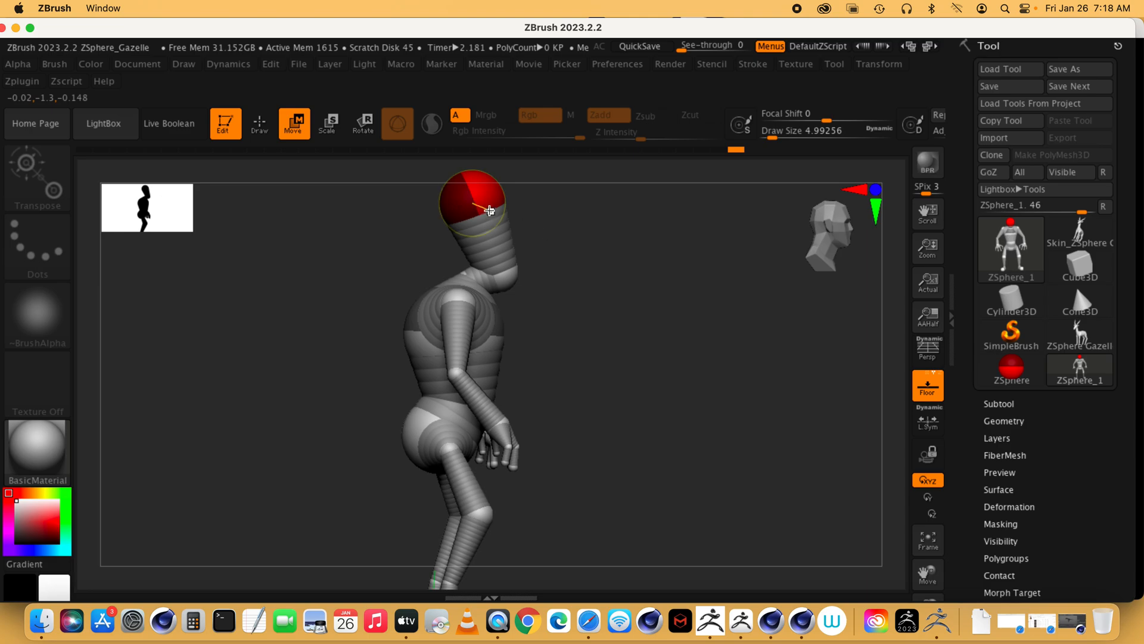
mouse_move(471, 204)
mouse_down()
mouse_move(488, 197)
mouse_move(471, 208)
mouse_up()
drag(620, 306, 545, 315)
click(478, 281)
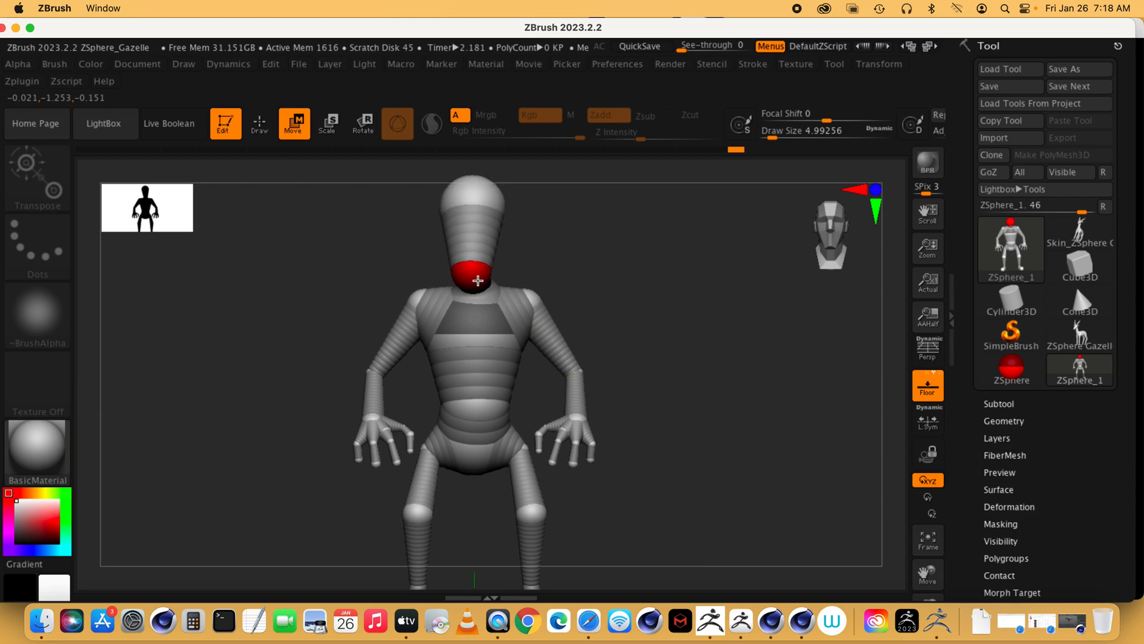
click(487, 199)
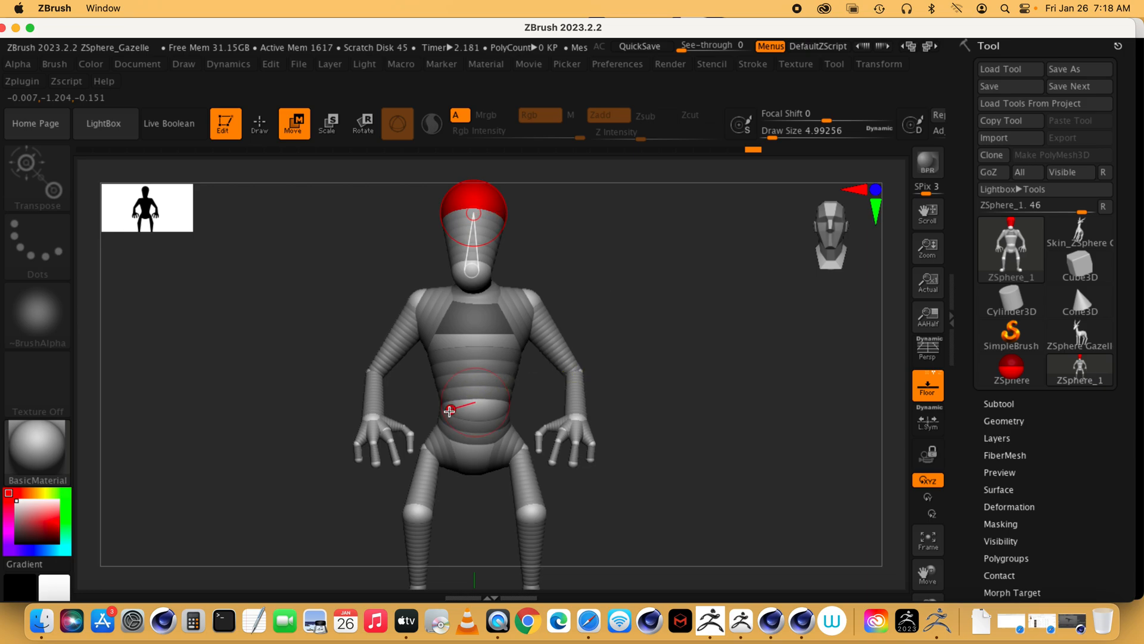
drag(699, 399, 779, 400)
click(464, 451)
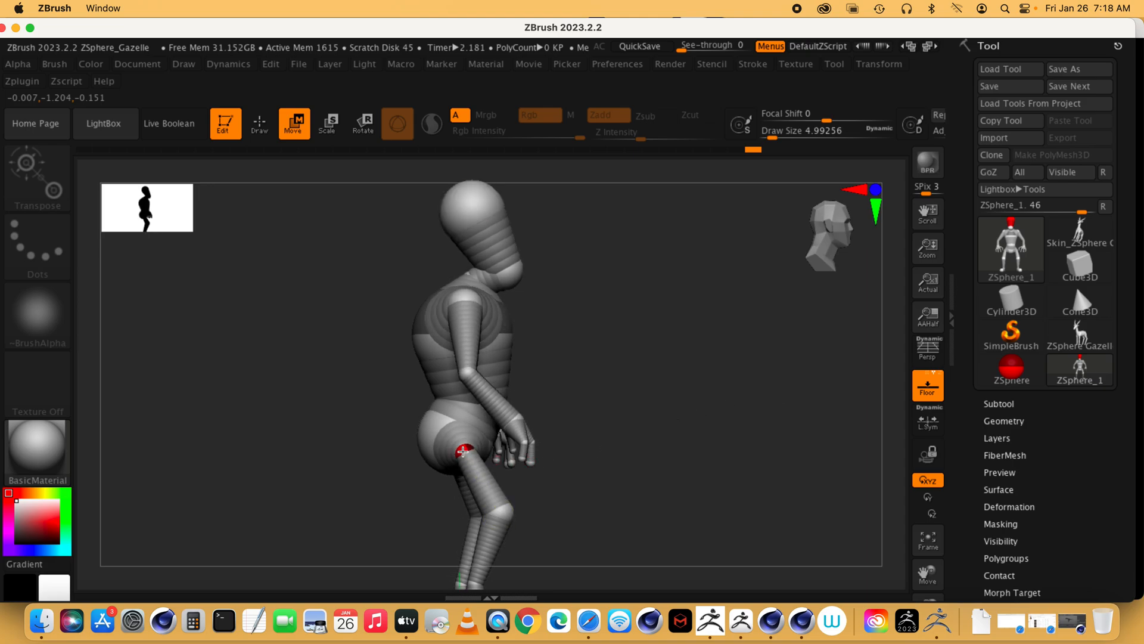
drag(674, 402, 694, 435)
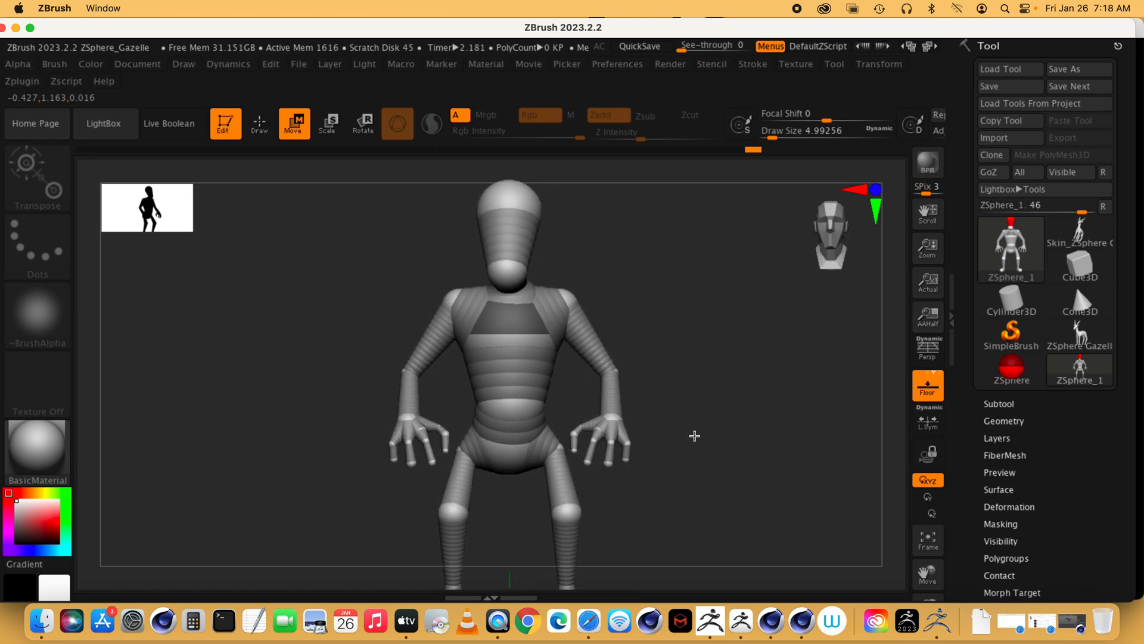
Nudge the ZSphere at the base of the head sideways to center it on the body's midline.
drag(508, 273, 512, 272)
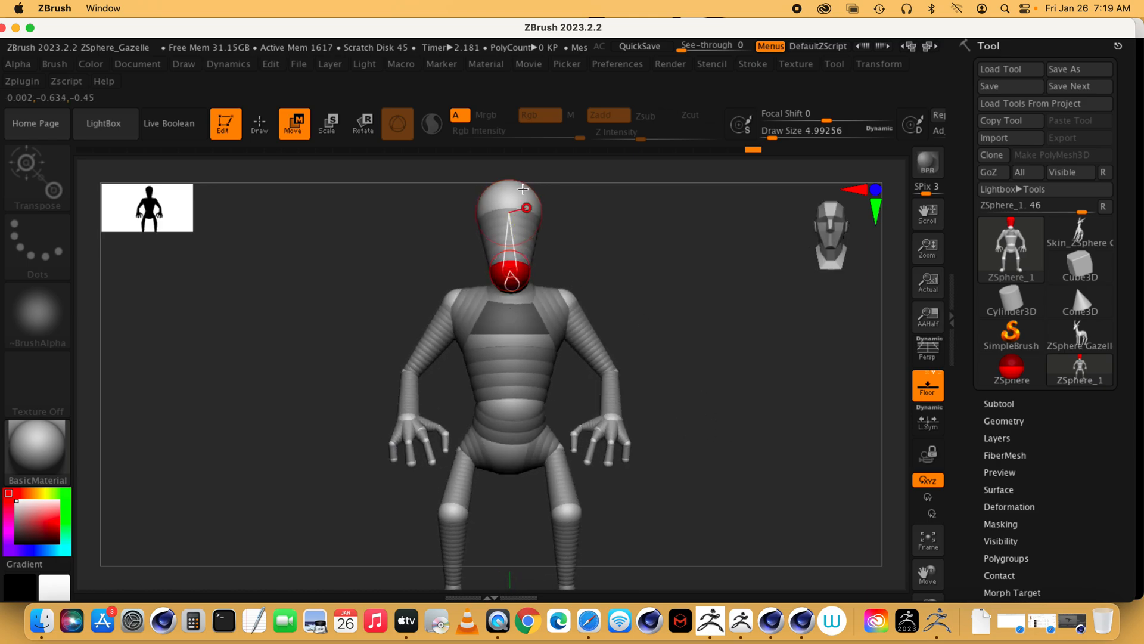
alt+drag(710, 413, 770, 341)
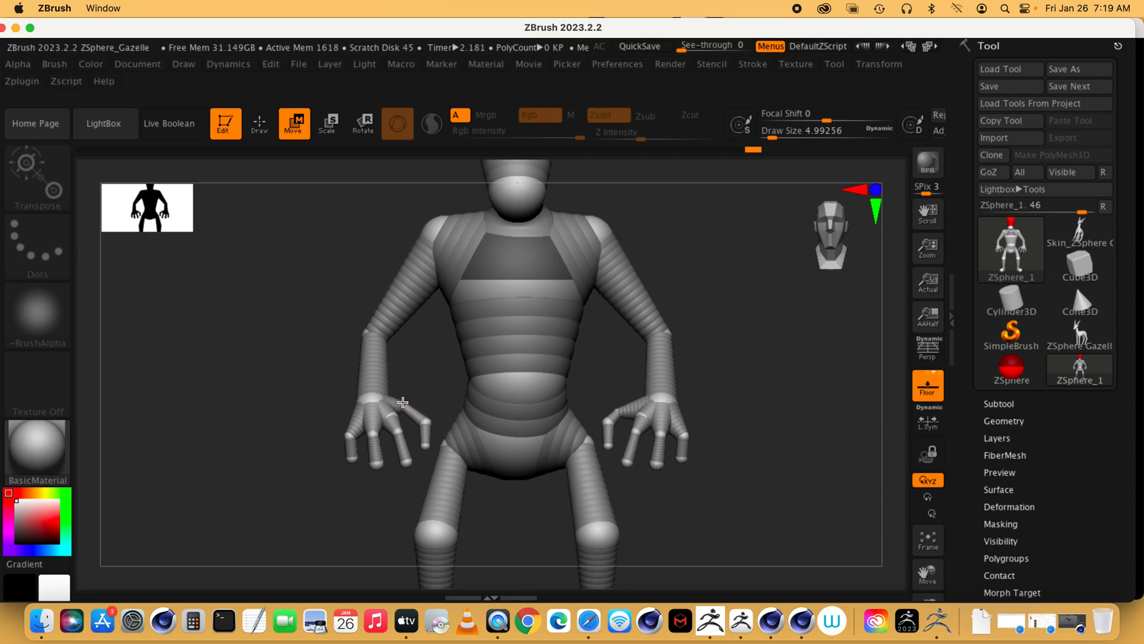
Try repositioning the thumb and index finger joints on one hand and pulling the index fingertip outward.
drag(417, 413, 423, 440)
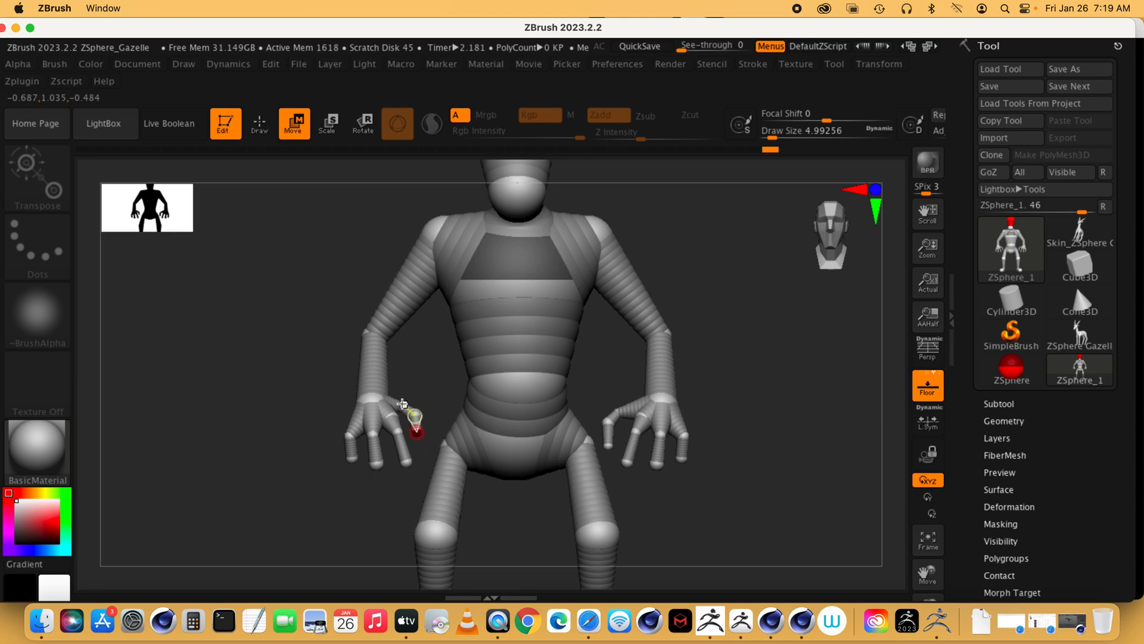
click(327, 123)
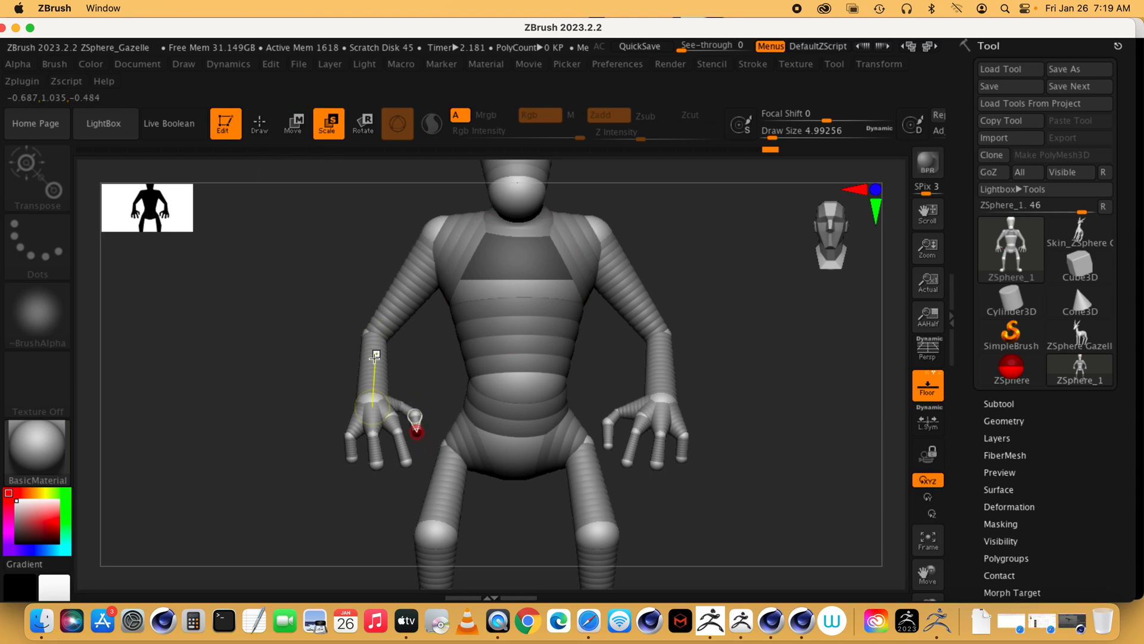
mouse_move(422, 382)
mouse_down()
mouse_move(404, 401)
mouse_move(273, 440)
mouse_move(167, 529)
mouse_up()
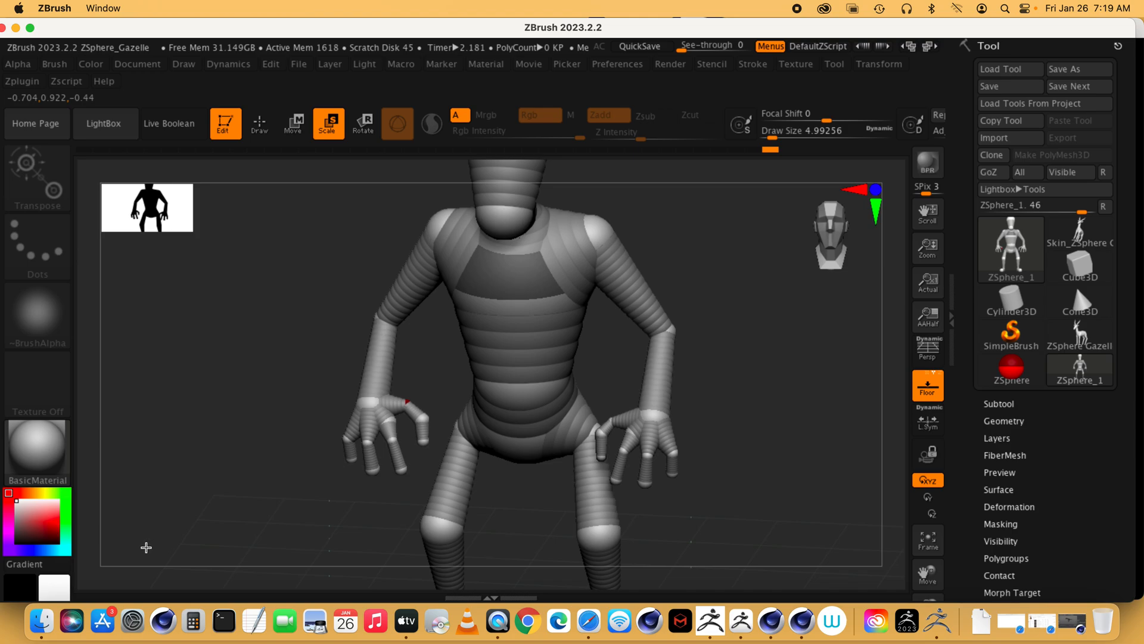
click(292, 125)
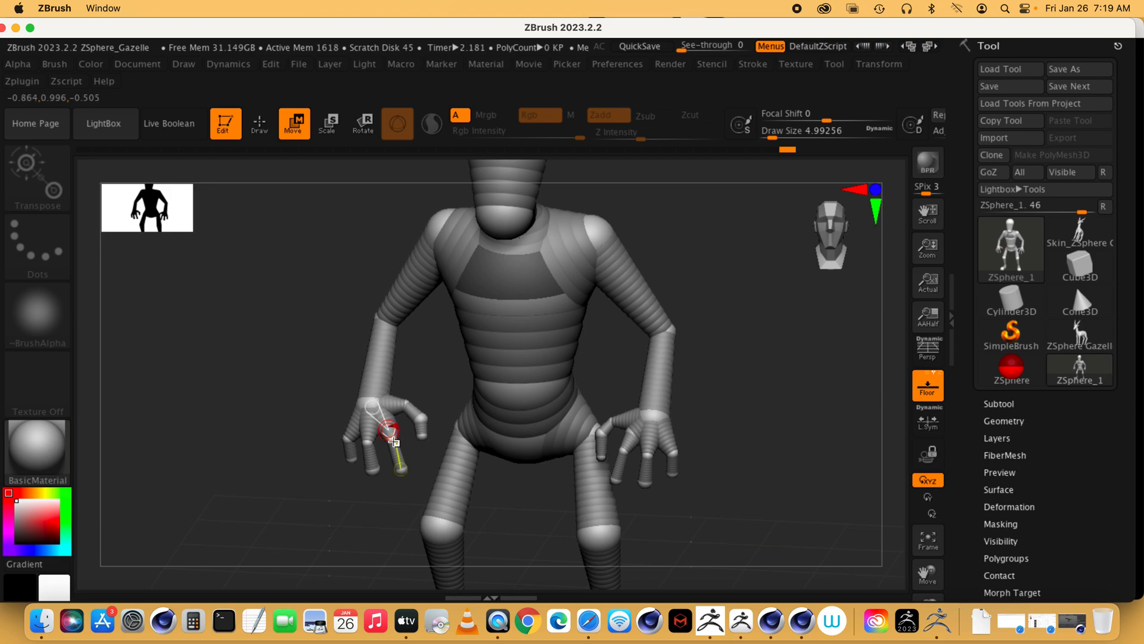
drag(403, 472, 411, 478)
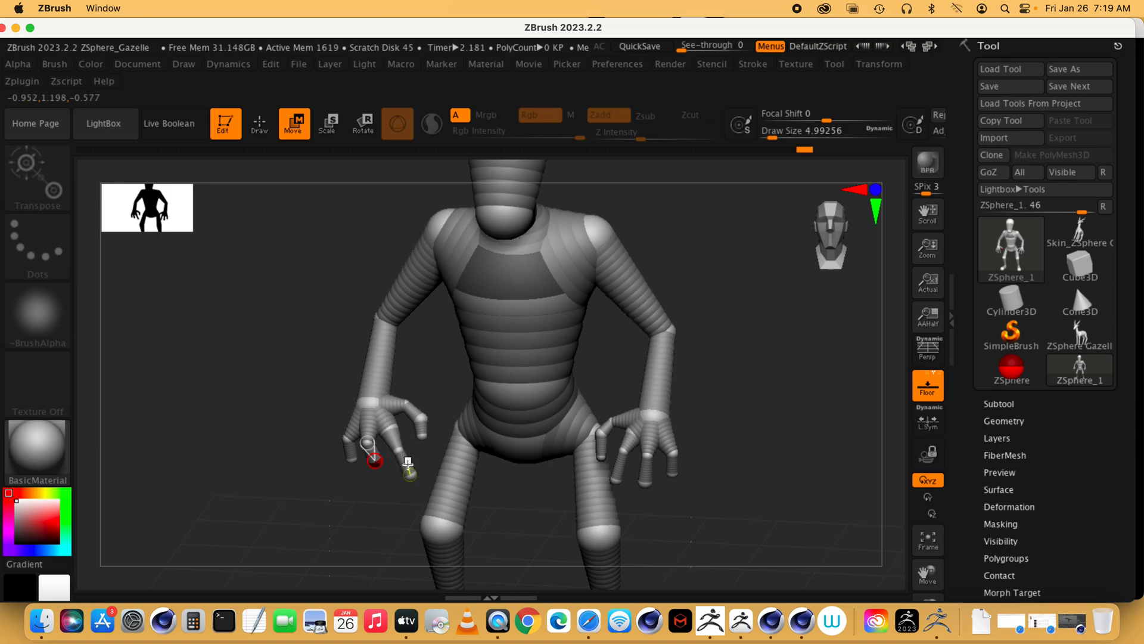
drag(385, 506, 416, 437)
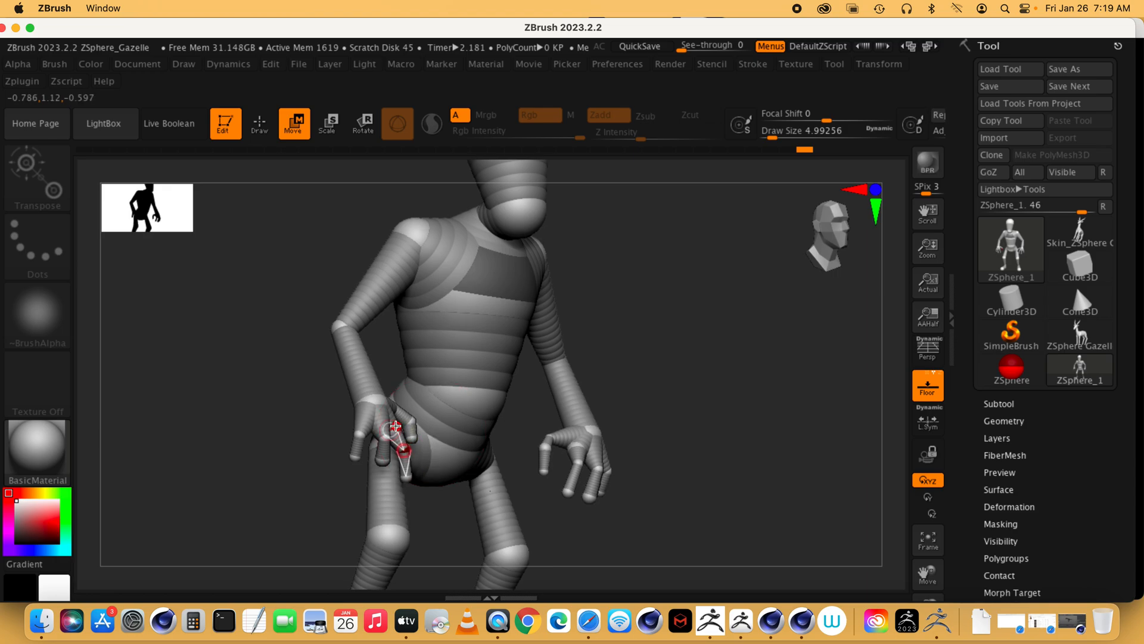
drag(398, 455, 413, 477)
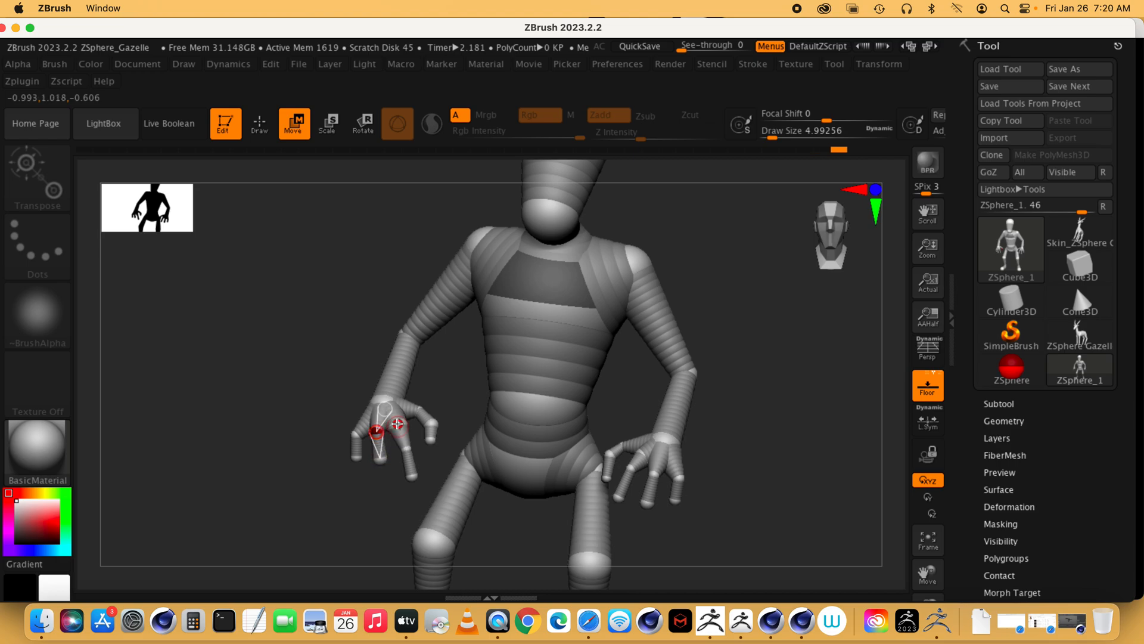
Return to Draw mode, face the figure from the front, and activate symmetry for the ZSphere model.
key(e)
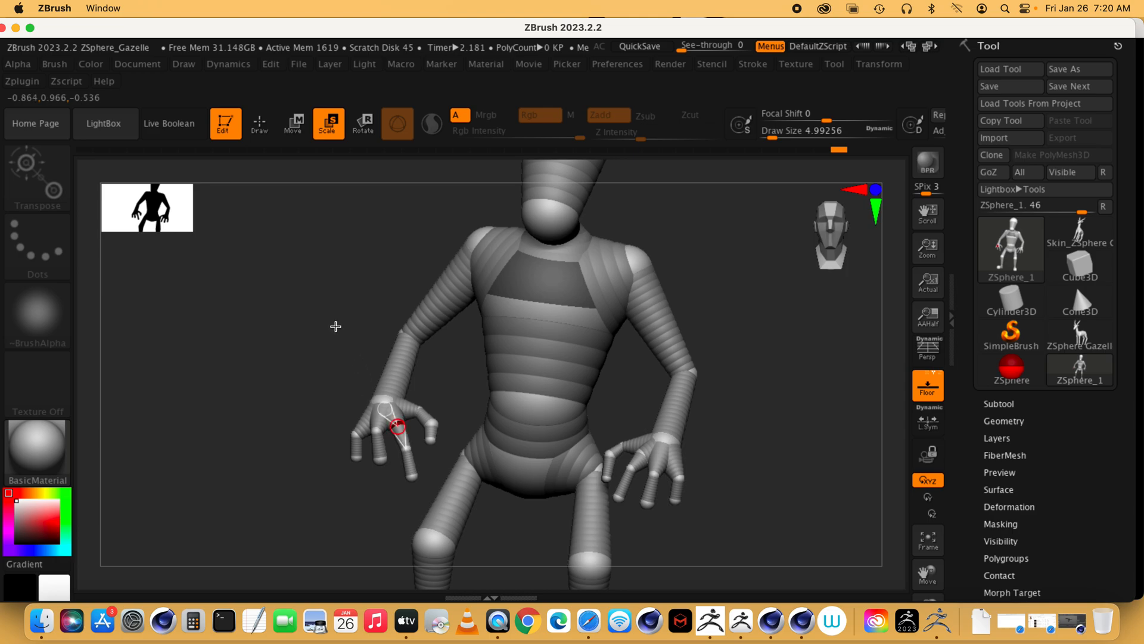
key(q)
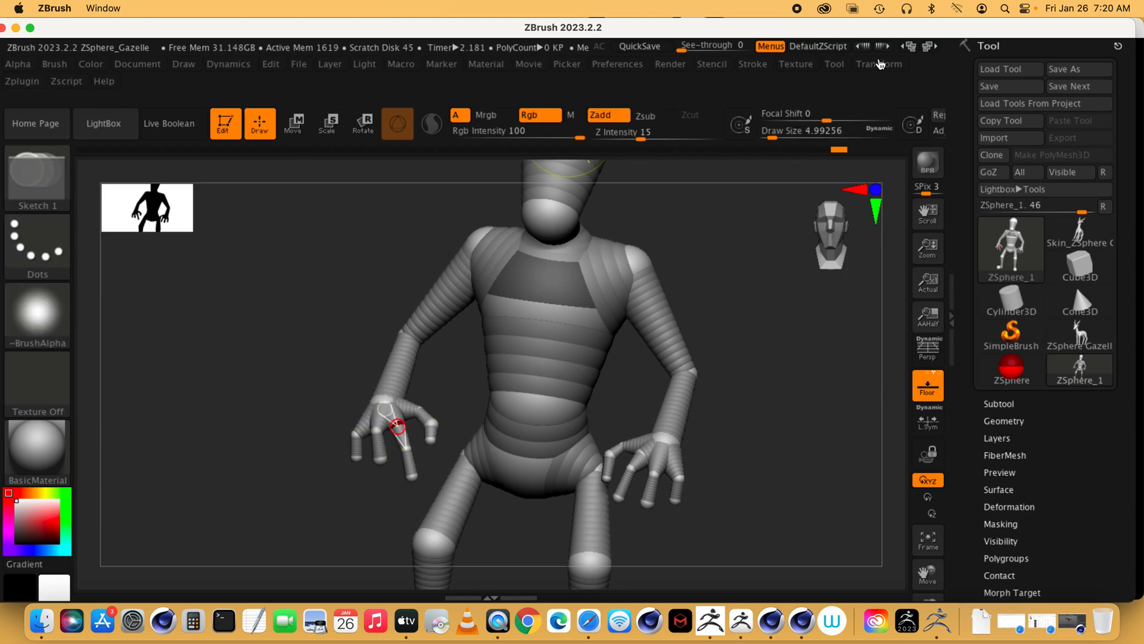
click(880, 63)
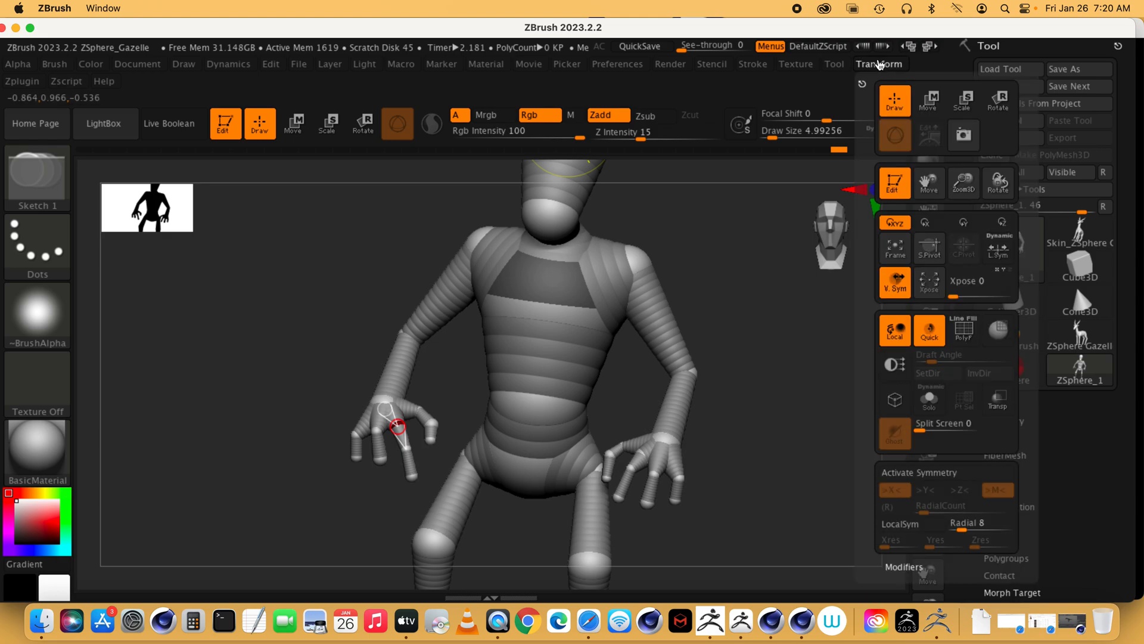
drag(710, 302, 720, 335)
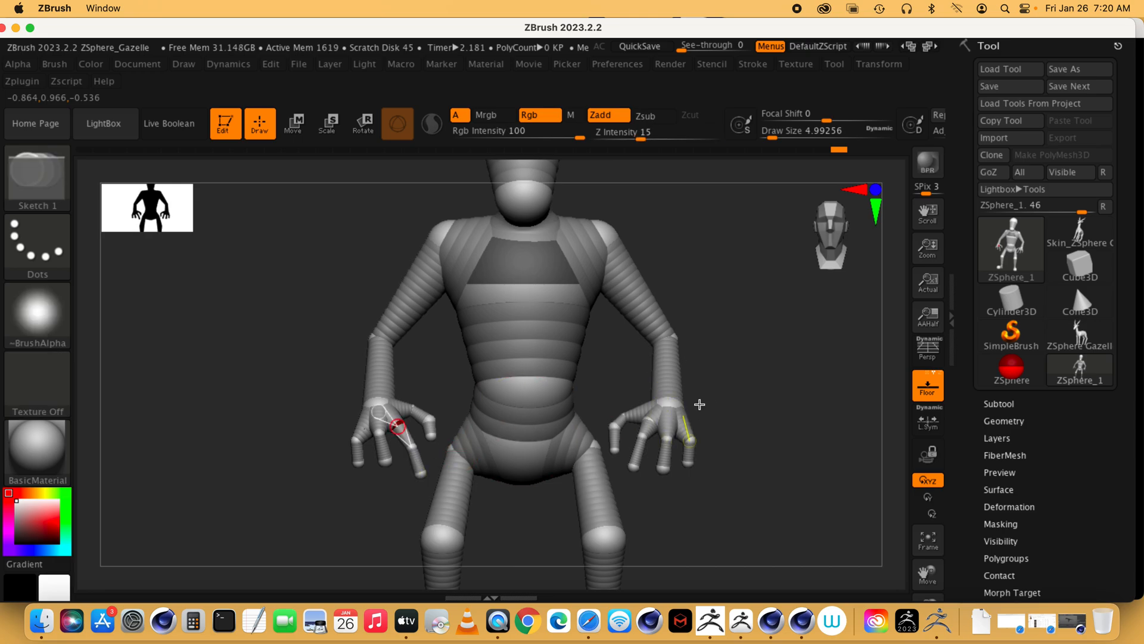
click(878, 64)
click(953, 475)
Undo the one-sided thumb and index finger edits to restore matching hands.
key(ctrl+z)
key(ctrl+z)
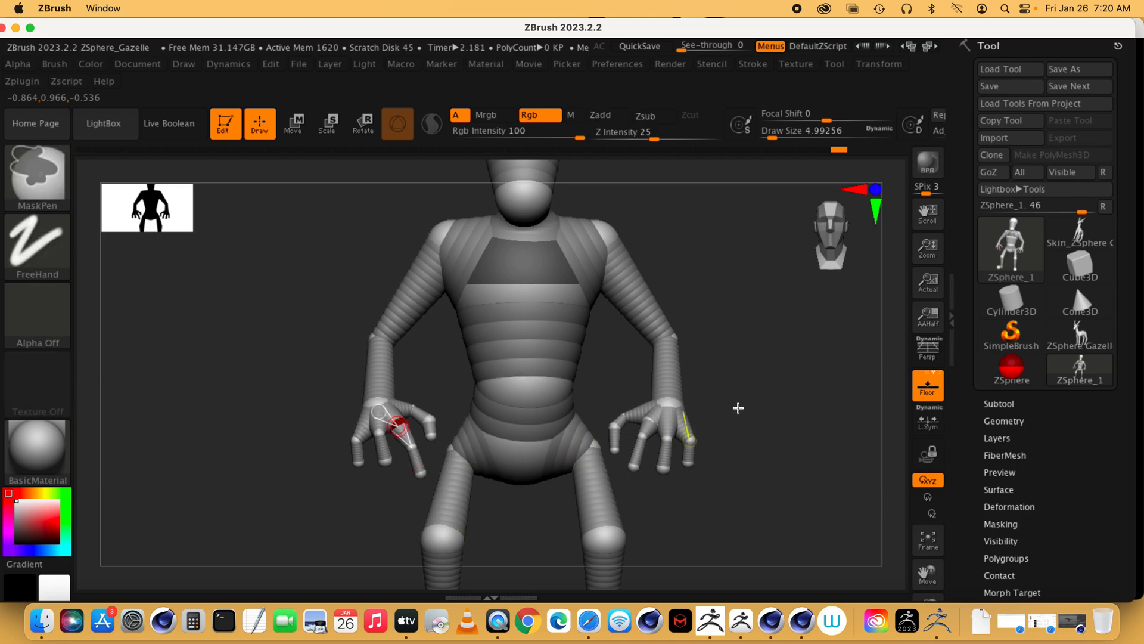
key(ctrl+z)
key(ctrl+z)
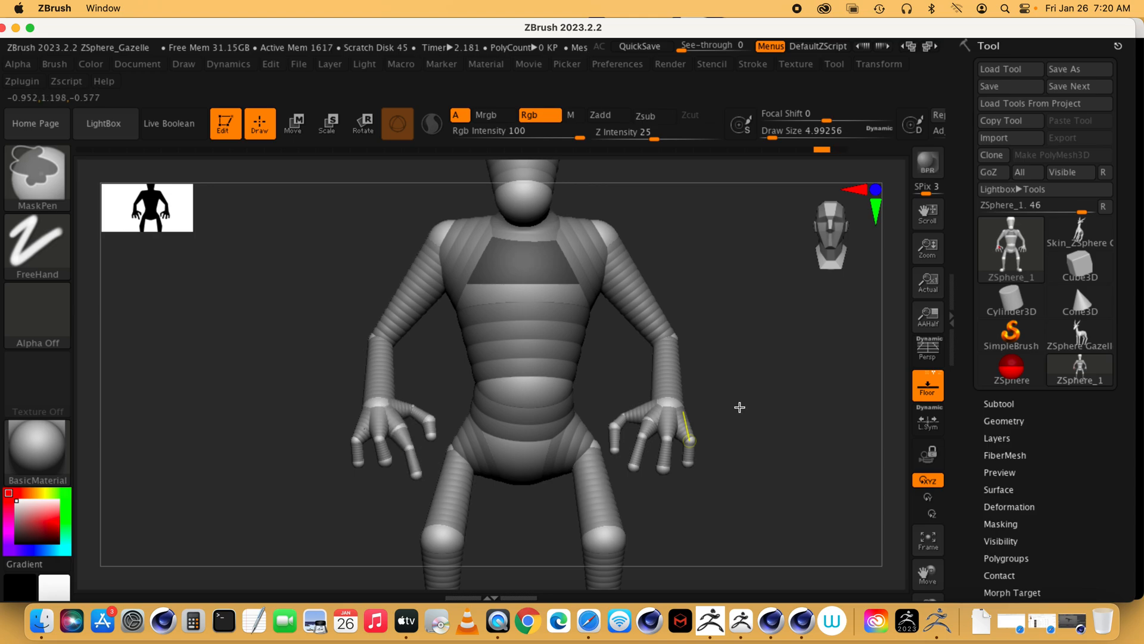
key(ctrl+z)
key(ctrl+z)
key(ctrl+z)
key(ctrl+z)
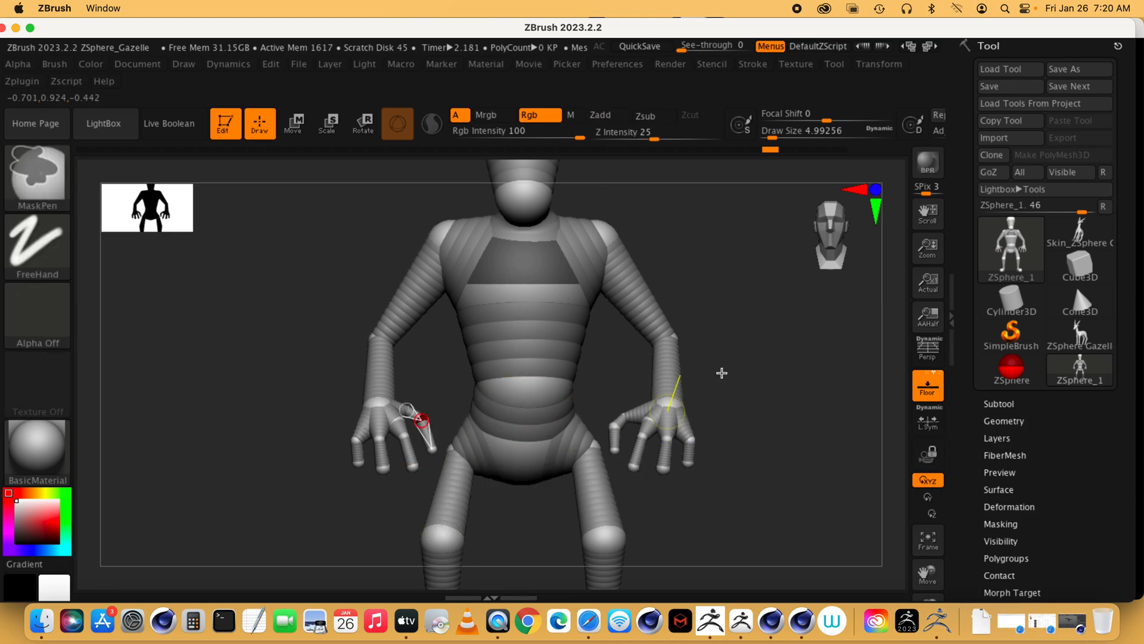
key(ctrl+z)
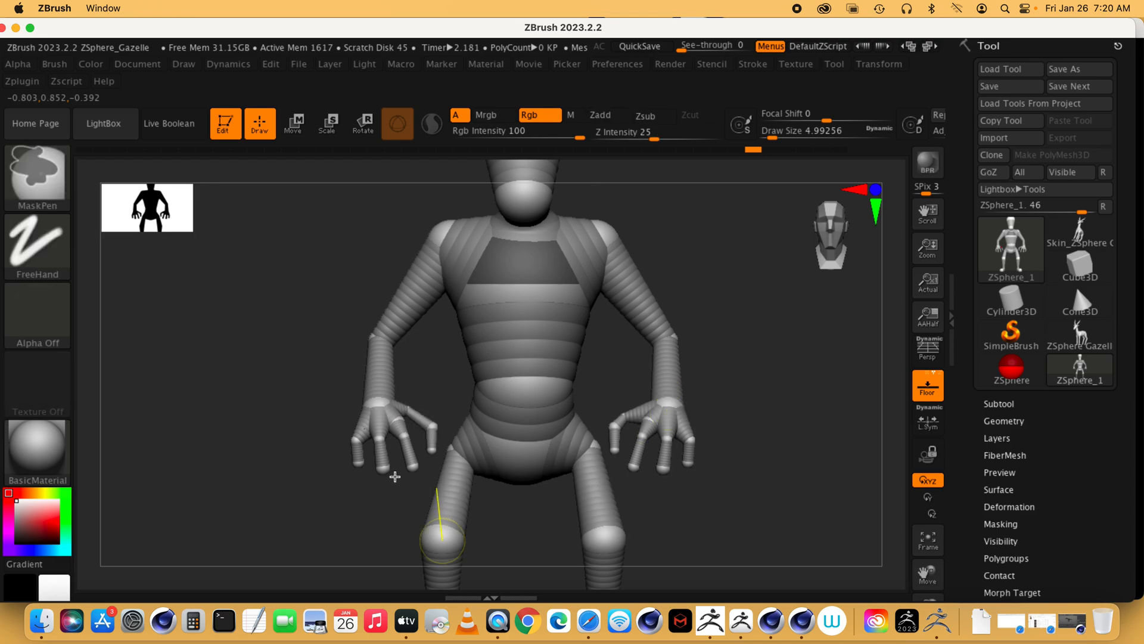
key(ctrl+z)
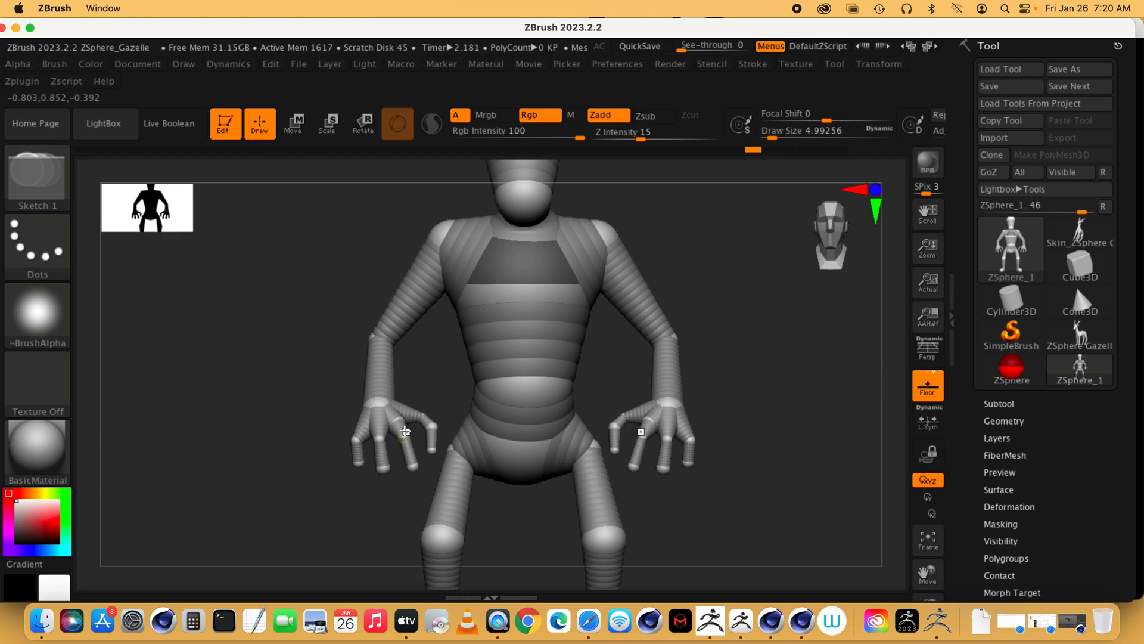
Adjust the index finger joints symmetrically and lengthen the finger on both hands by pulling its tip downward.
click(877, 64)
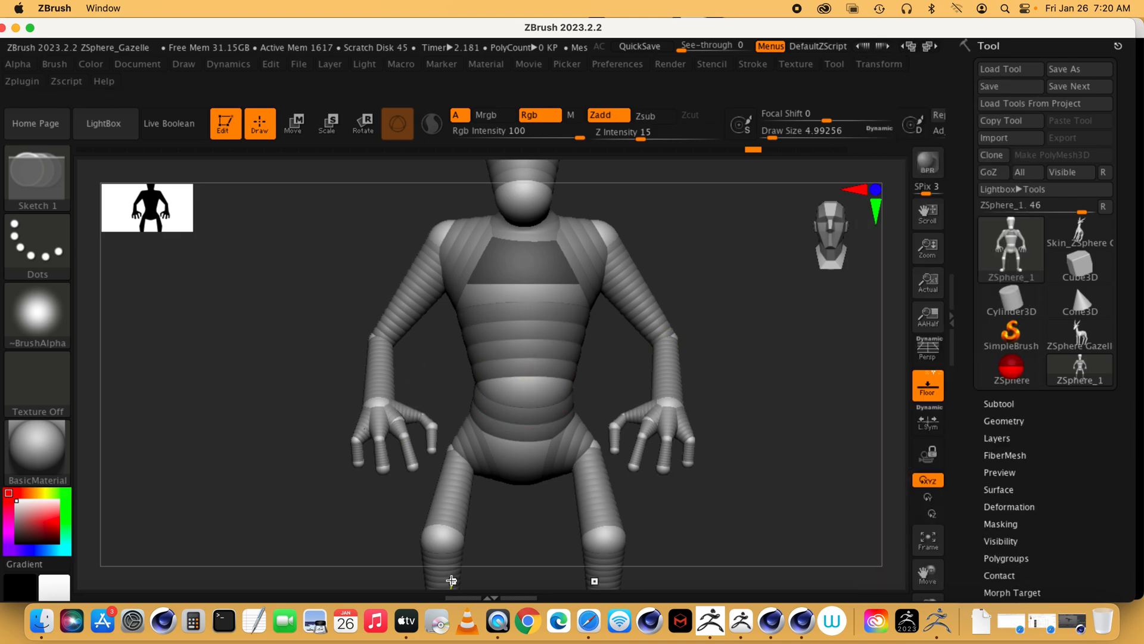
mouse_move(391, 529)
mouse_down()
mouse_move(381, 529)
mouse_move(401, 527)
mouse_up()
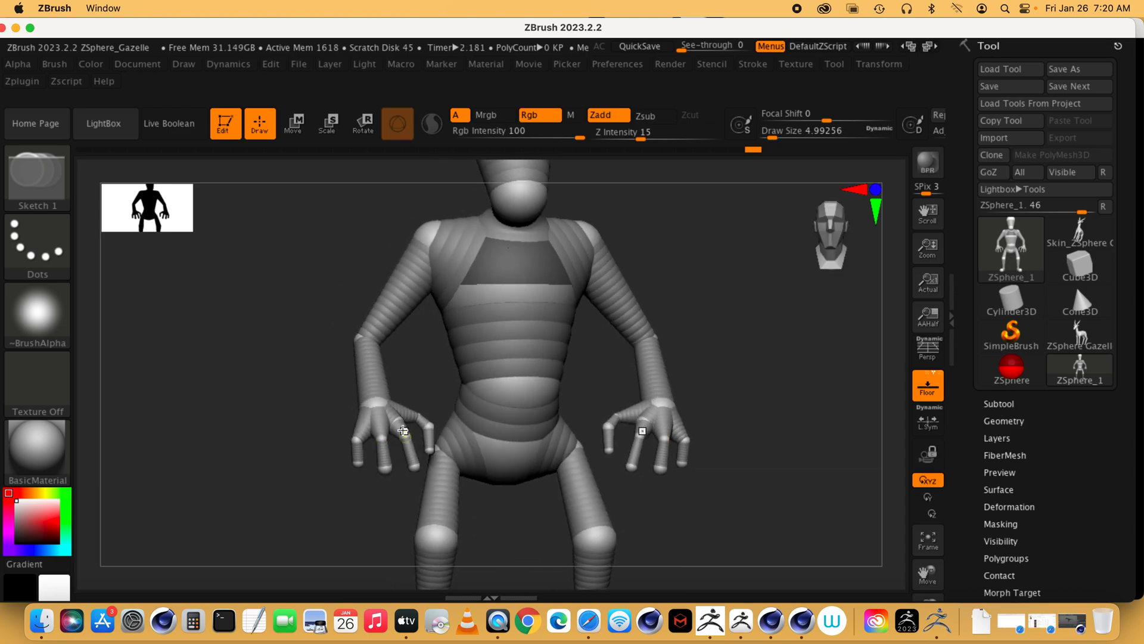
click(294, 130)
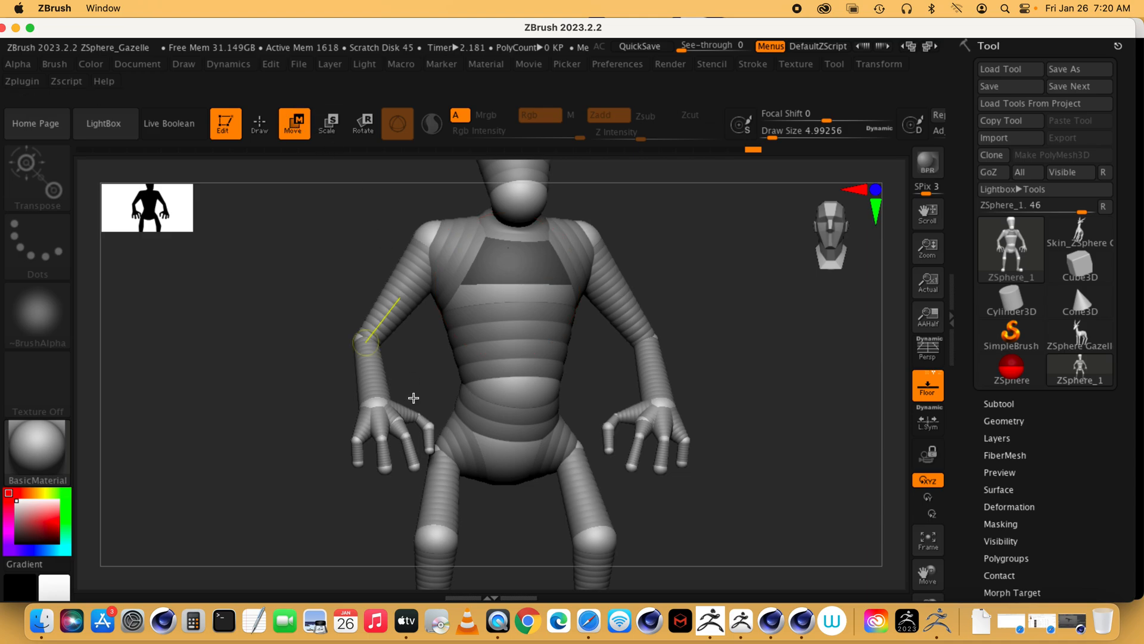
drag(405, 434, 403, 436)
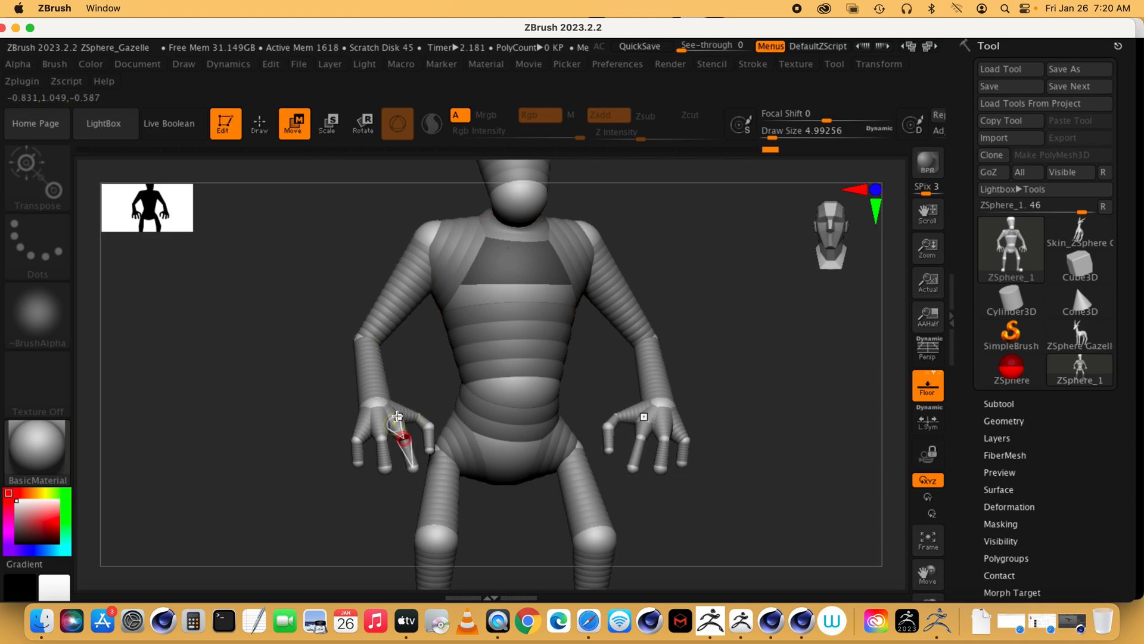
click(327, 123)
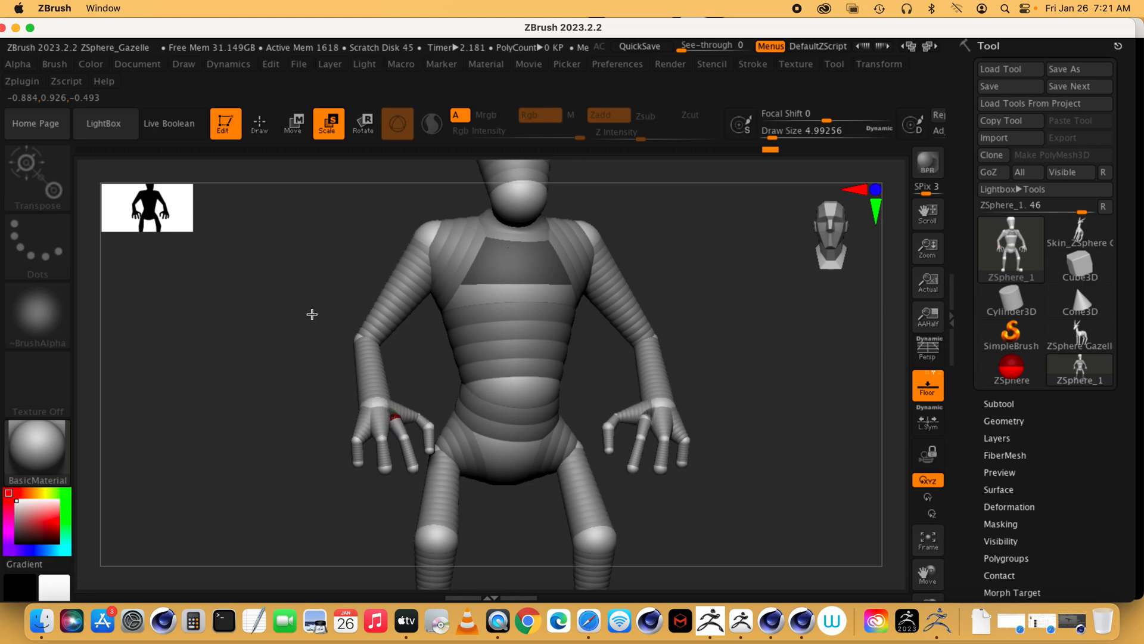
click(295, 123)
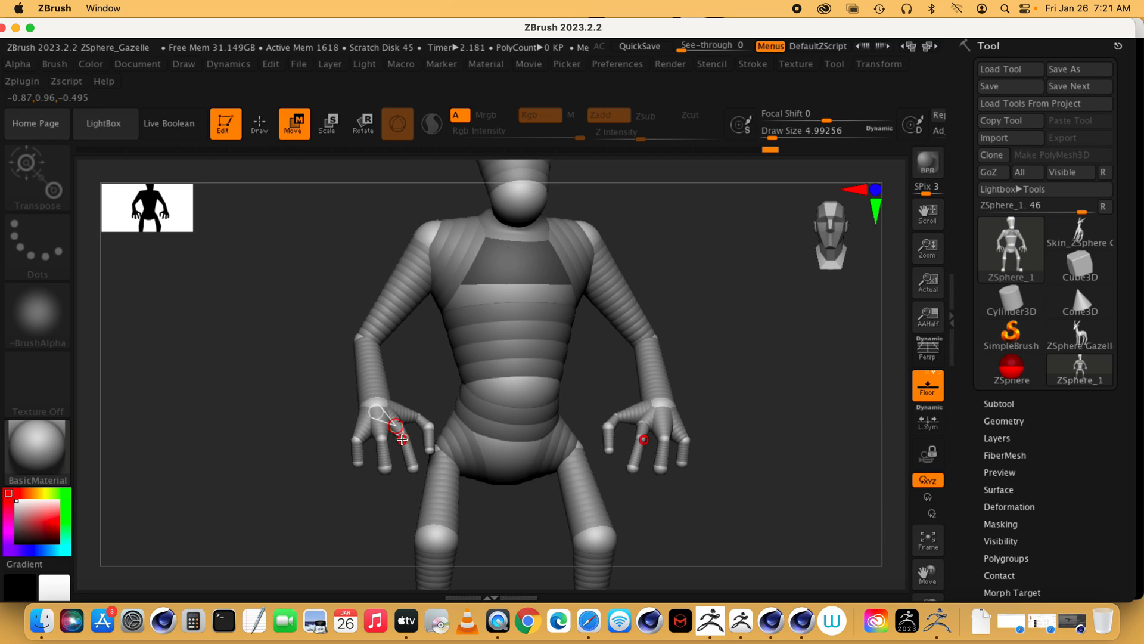
drag(408, 447, 410, 482)
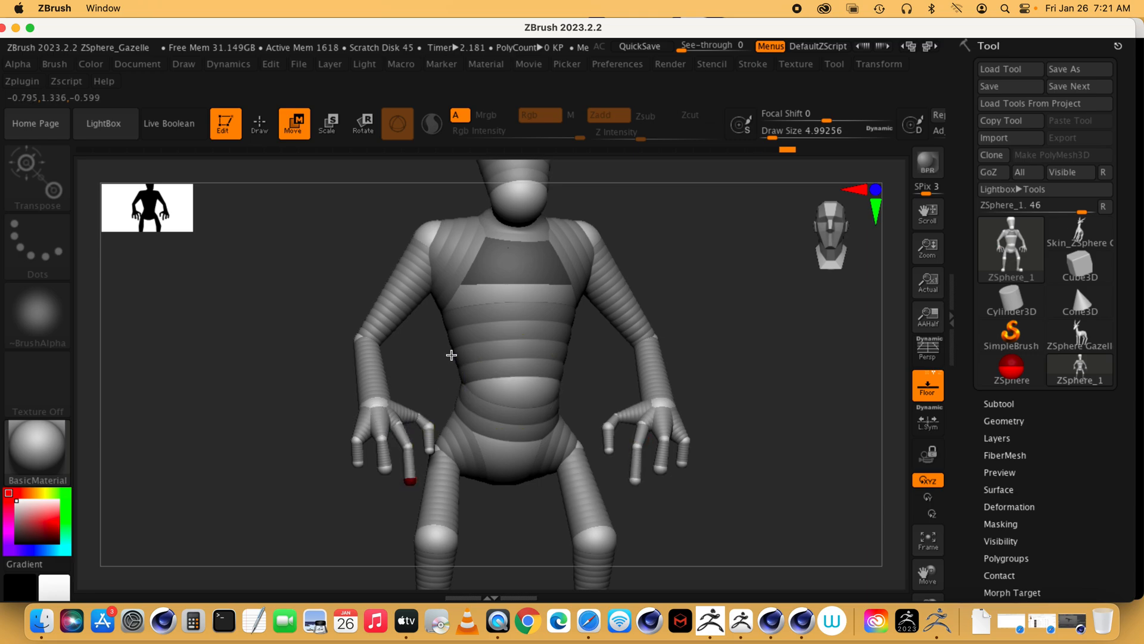
Move the index finger's joints forward on both hands, checking the finger from both sides and the front.
drag(430, 357, 409, 474)
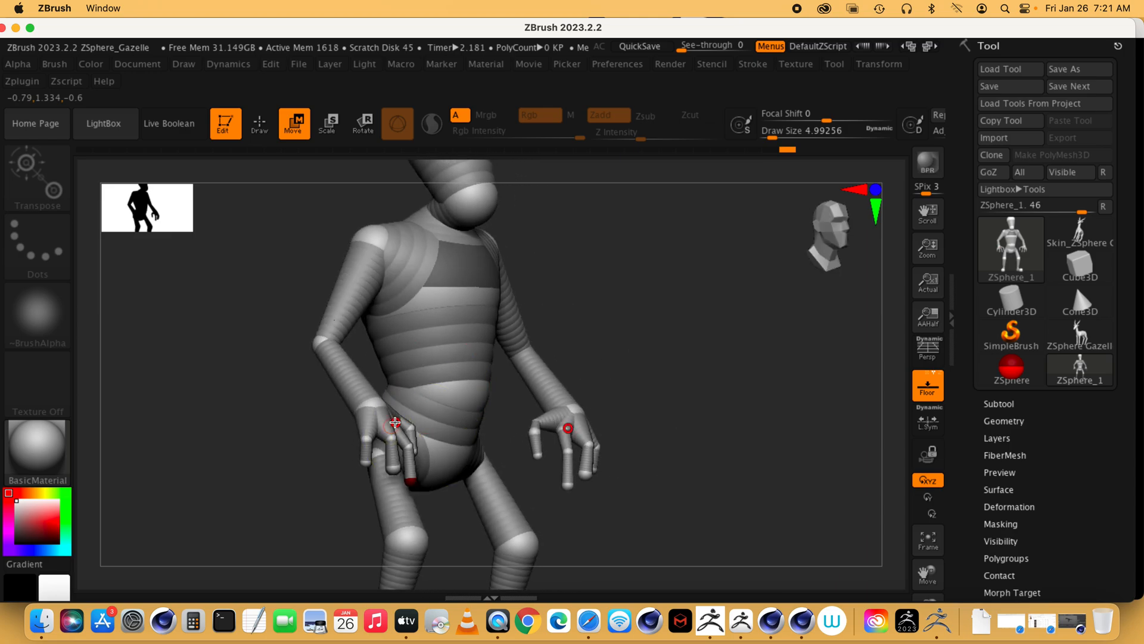
drag(511, 414, 403, 422)
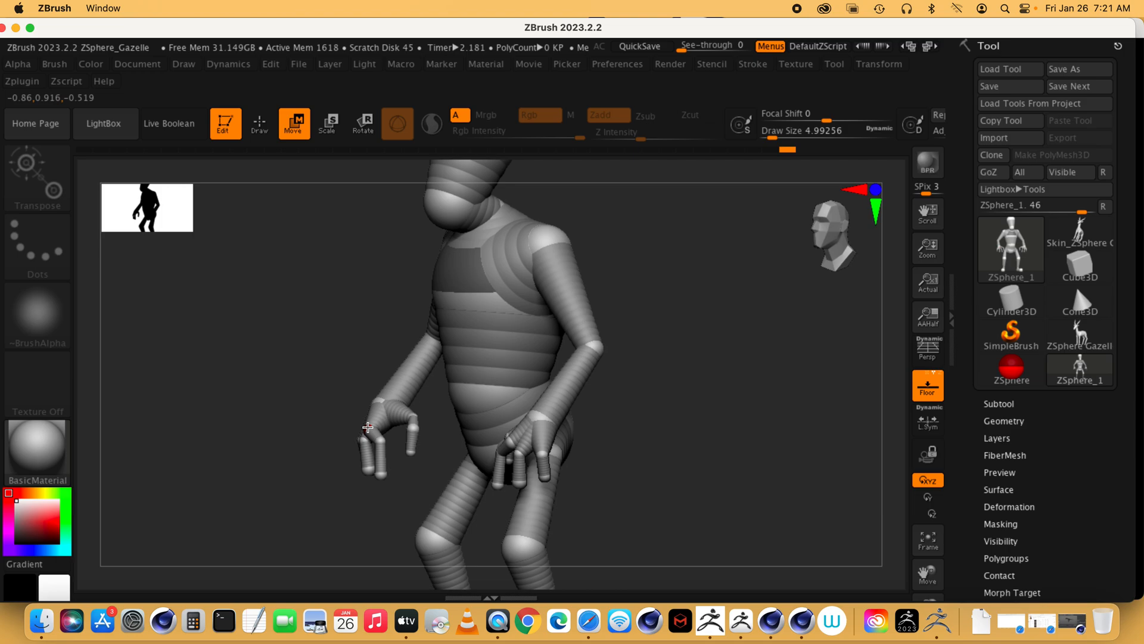
drag(378, 441, 450, 472)
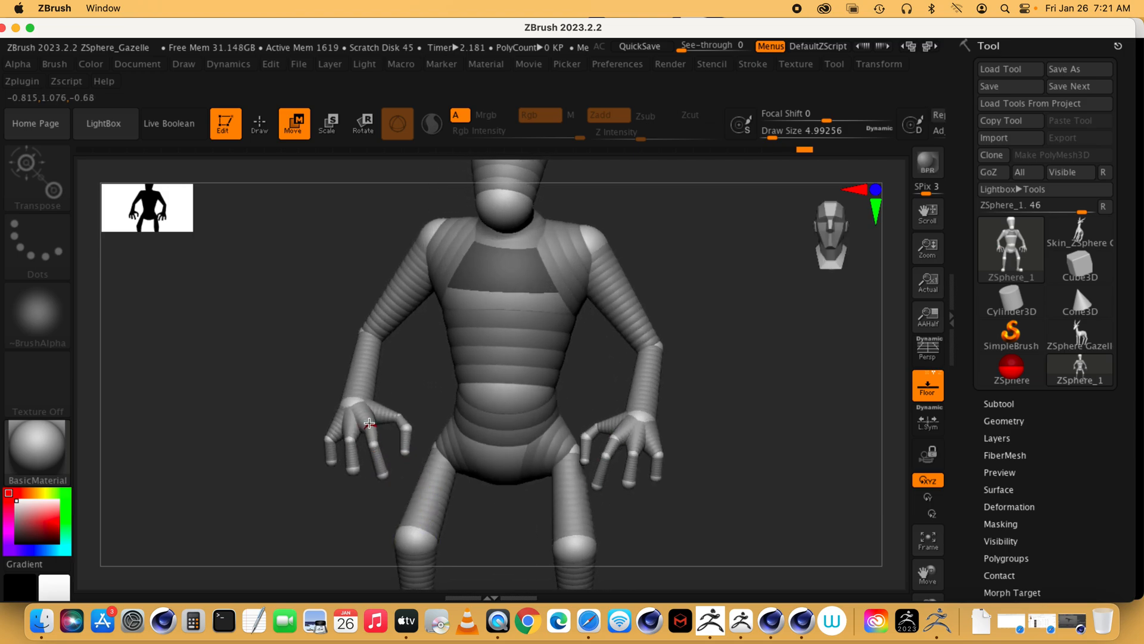
drag(427, 404, 440, 468)
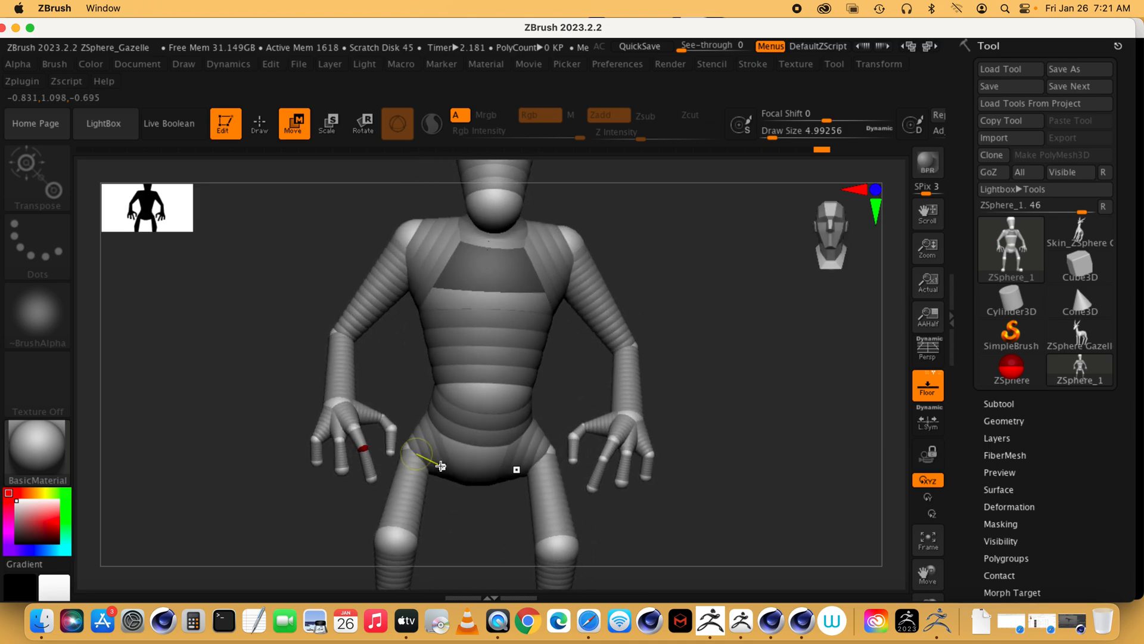
Bend the middle finger by moving its joint forward, and extend its tip downward on both hands.
drag(346, 472, 337, 430)
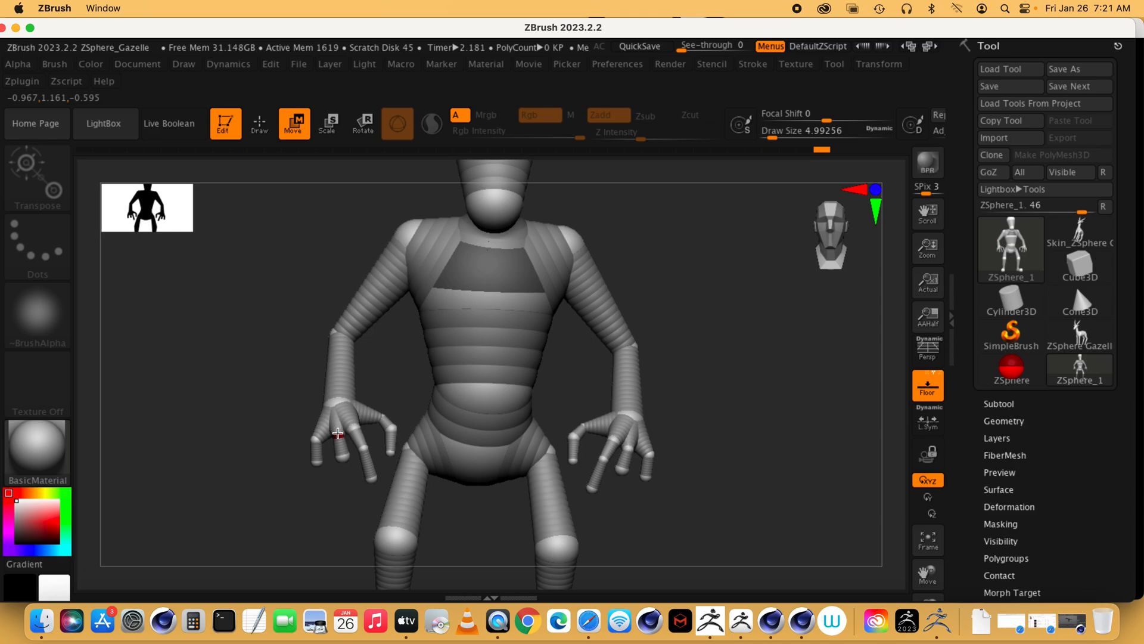
click(260, 124)
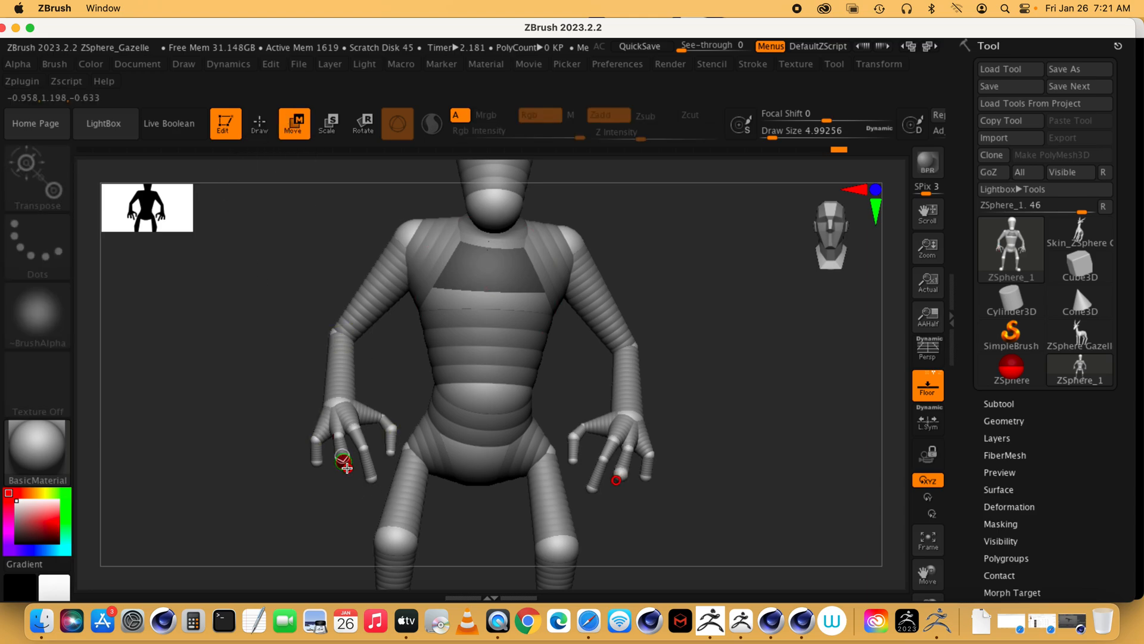
drag(444, 521, 572, 510)
drag(339, 455, 352, 452)
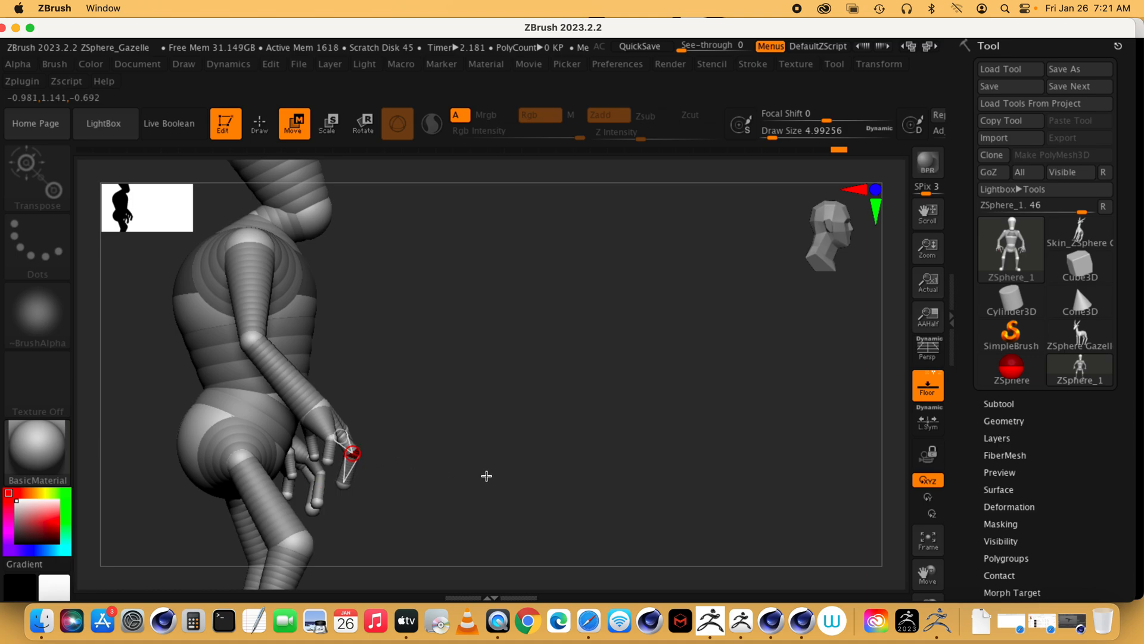
drag(486, 476, 447, 479)
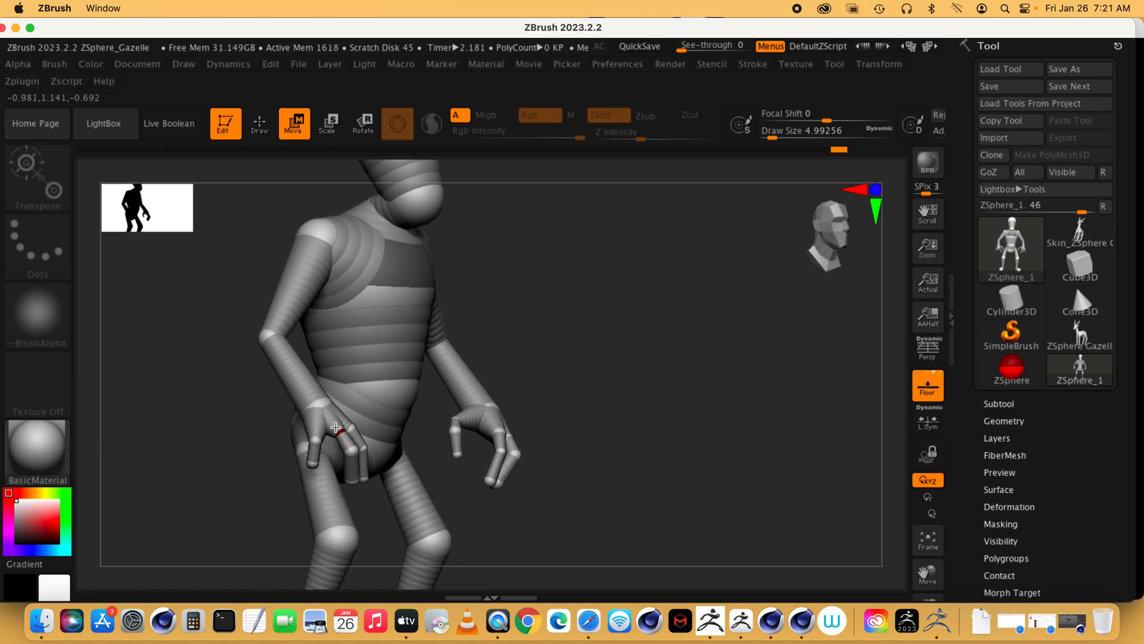
drag(531, 452, 687, 488)
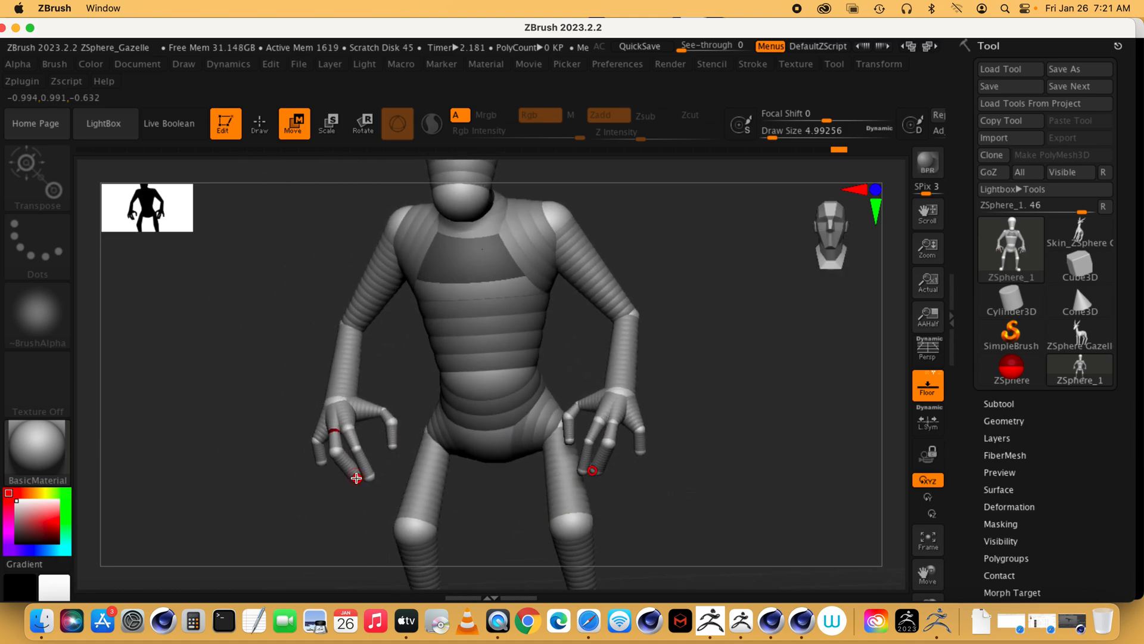
drag(348, 484, 391, 467)
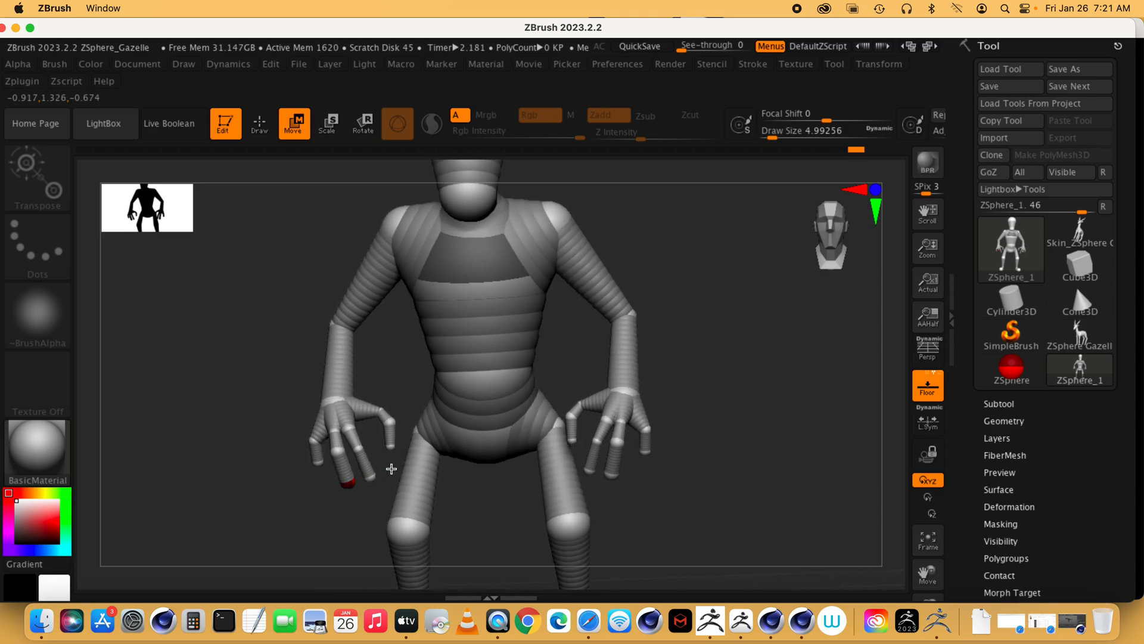
Lengthen the little finger on both hands by moving its tip downward.
click(330, 127)
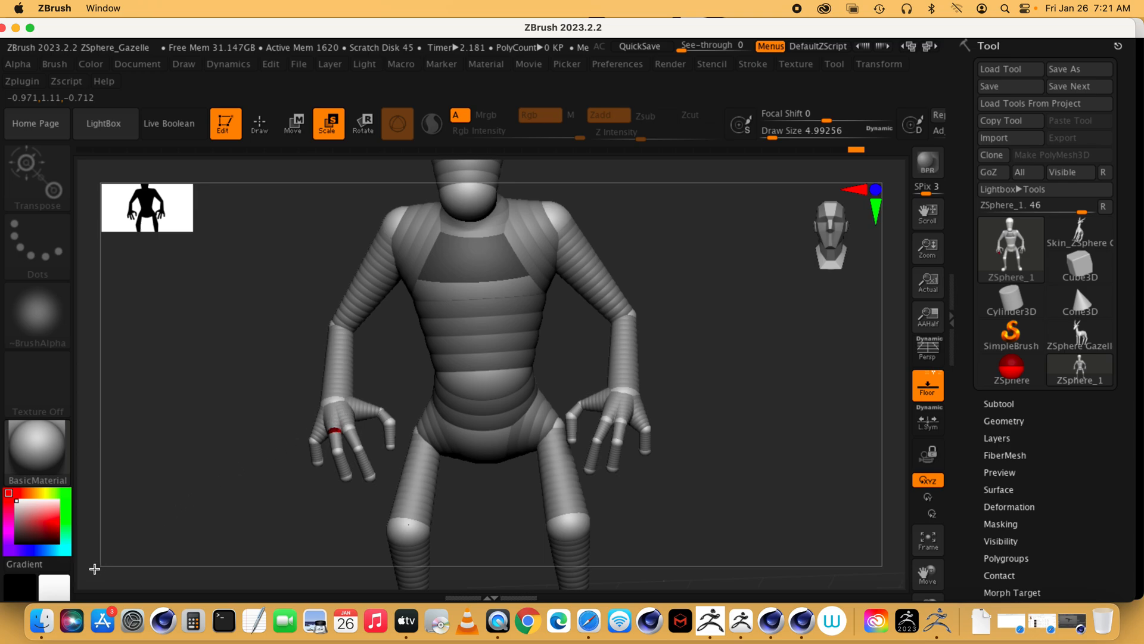
click(294, 123)
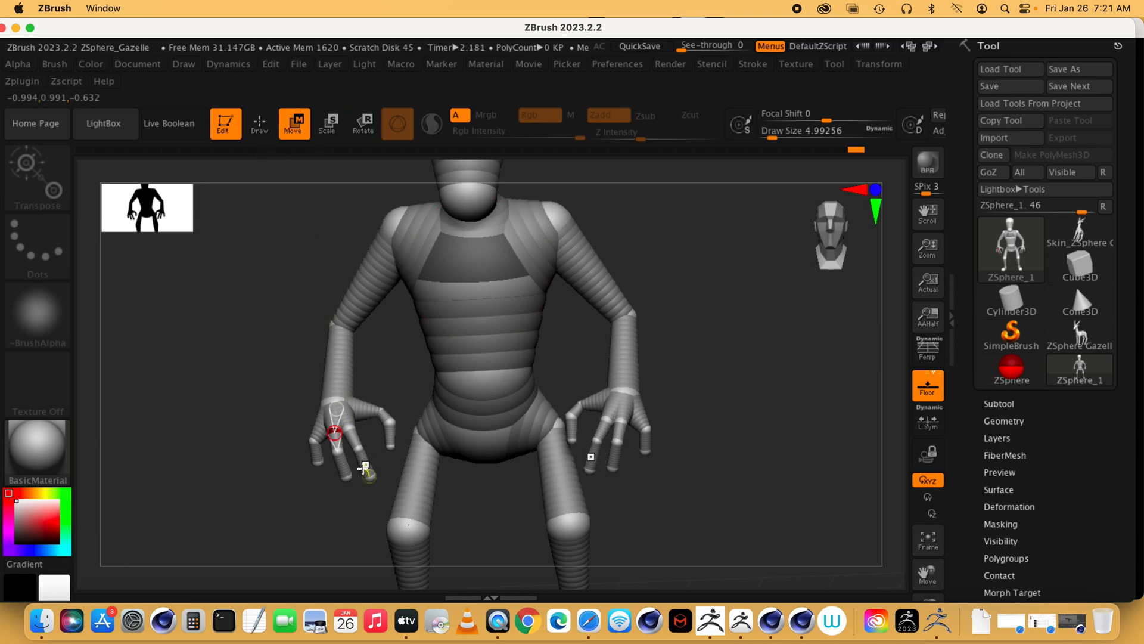
drag(393, 386, 294, 482)
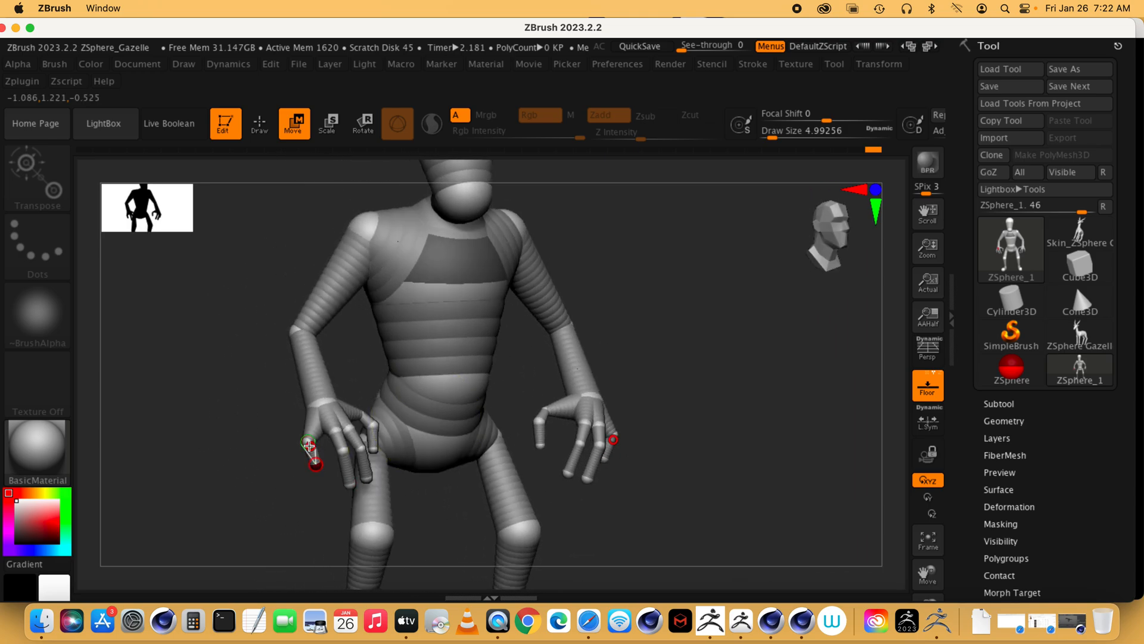
click(258, 136)
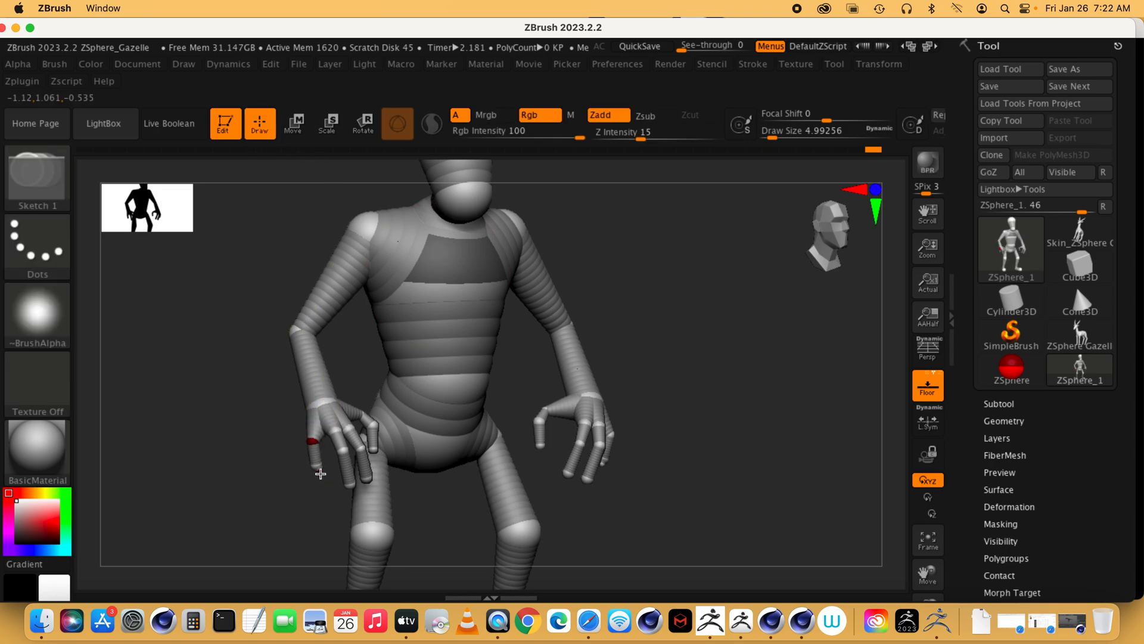
click(293, 124)
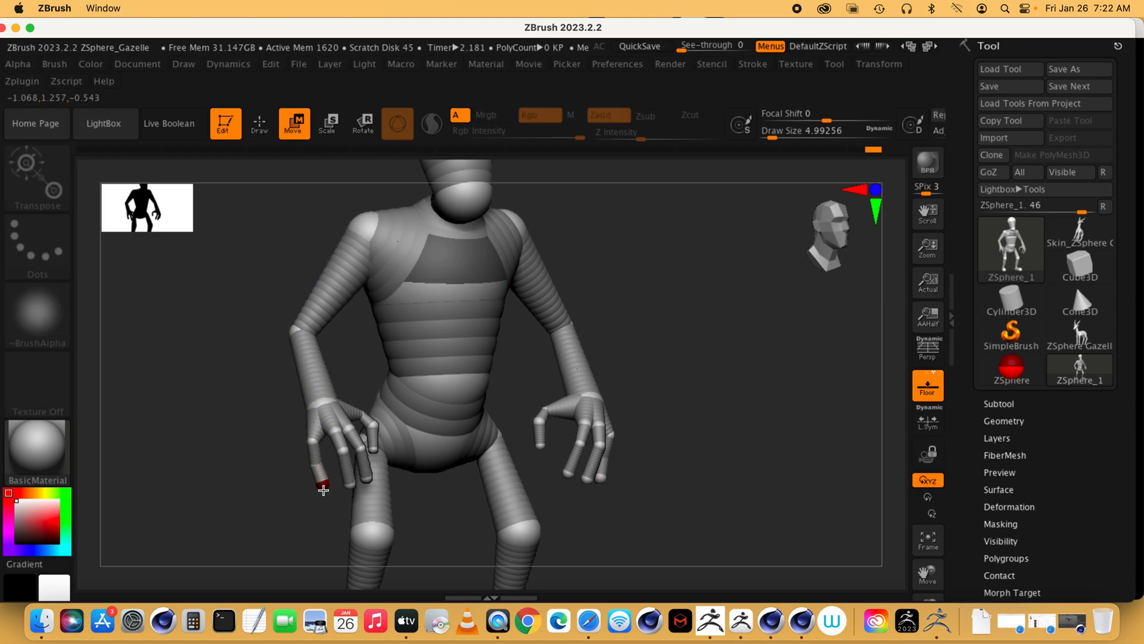
Move the little finger's tip backward on both hands in side view, and check the whole figure from the front.
drag(595, 531, 592, 464)
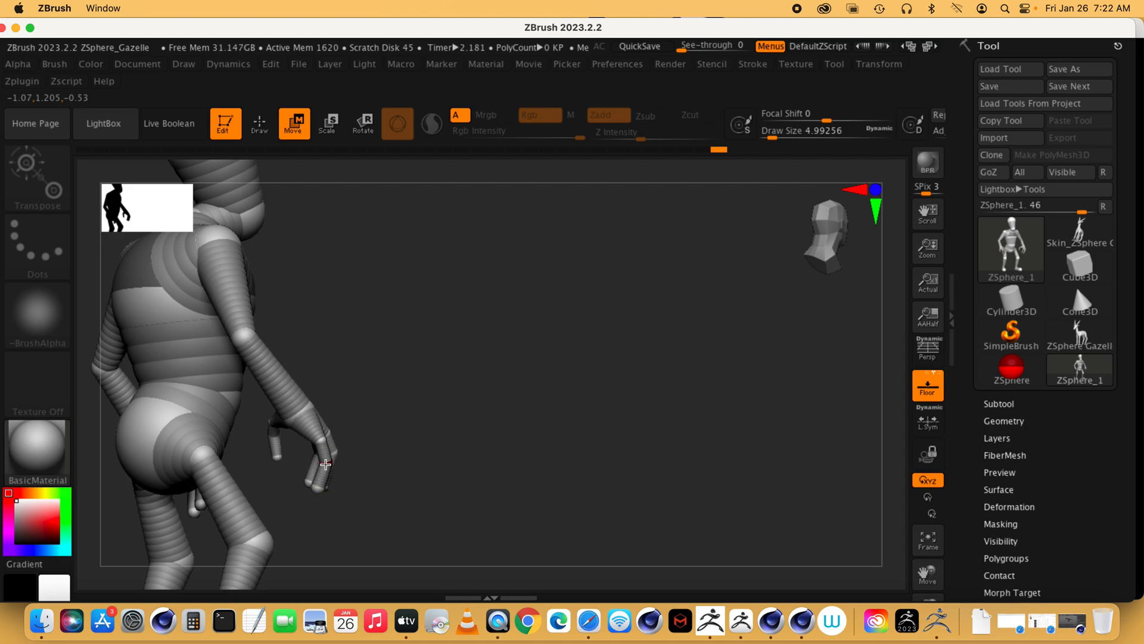
drag(343, 490, 308, 490)
drag(604, 461, 513, 463)
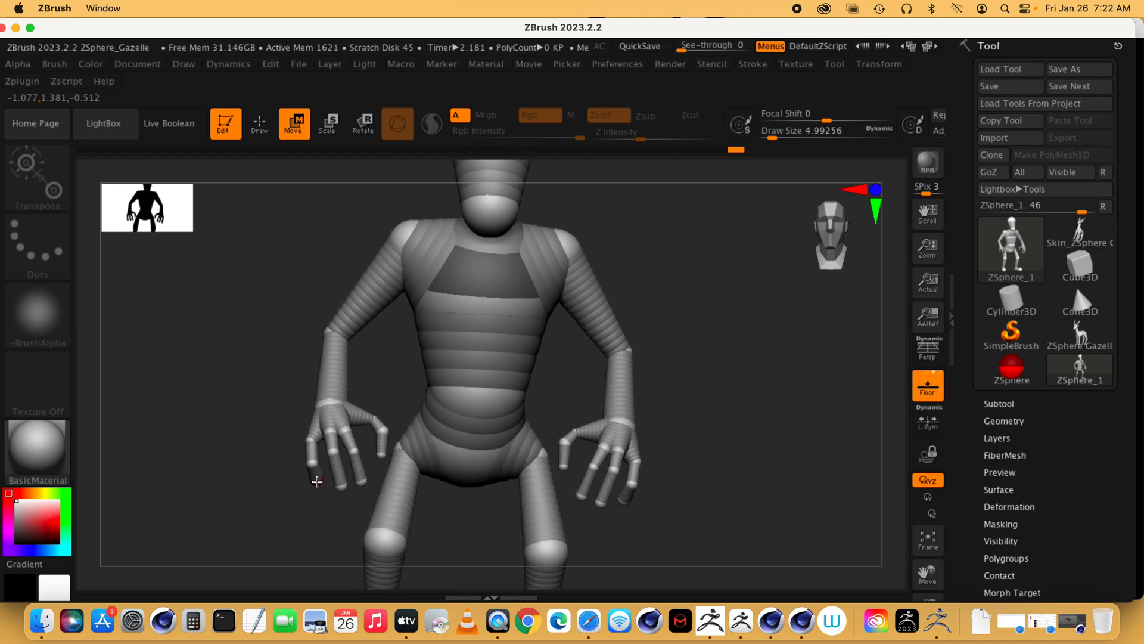
drag(799, 412, 672, 416)
mouse_move(606, 463)
alt+mouse_down()
mouse_move(671, 378)
mouse_move(664, 398)
alt+mouse_up()
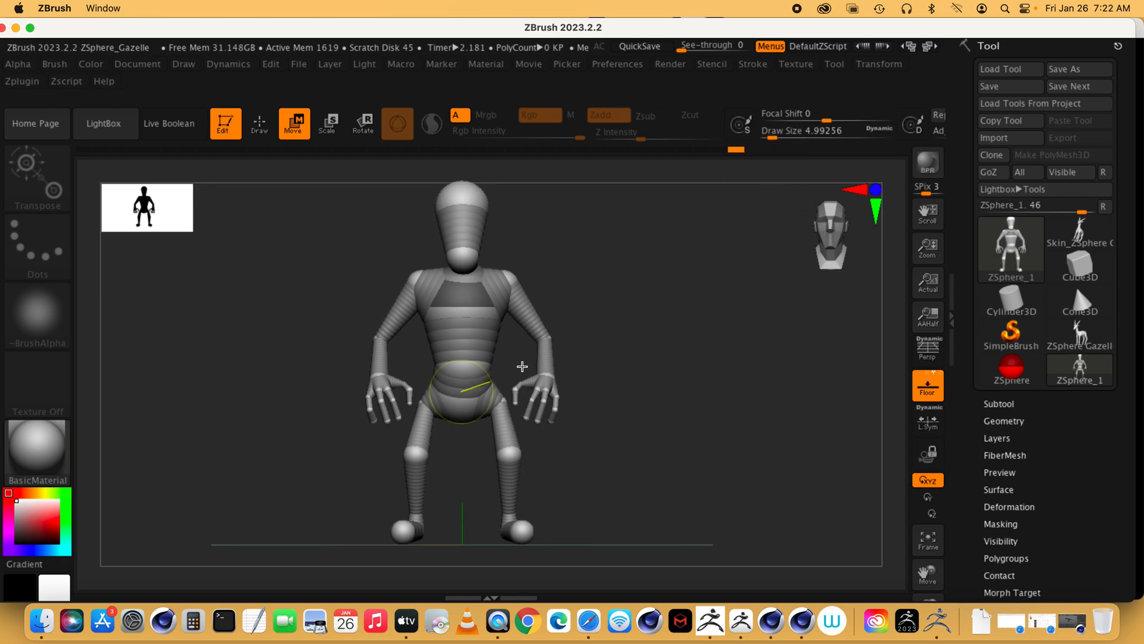
Set the draw size to about 207, shift the elbow joint slightly inward and the knee joints slightly outward.
drag(773, 138, 821, 137)
mouse_move(547, 338)
mouse_down()
mouse_move(579, 334)
mouse_move(542, 340)
mouse_up()
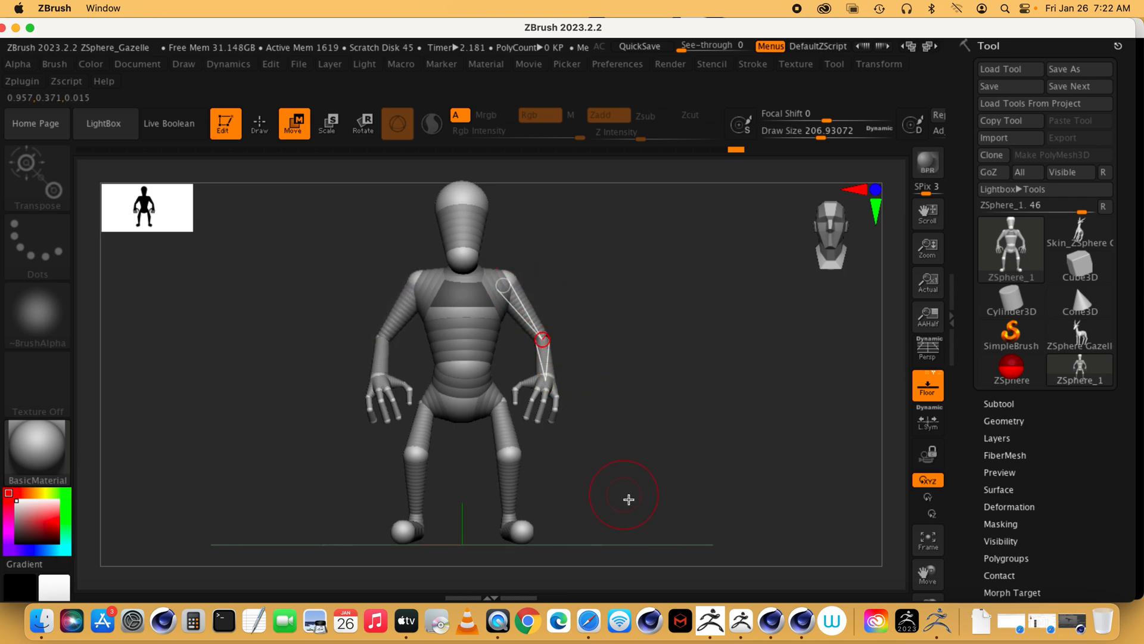
drag(510, 455, 513, 457)
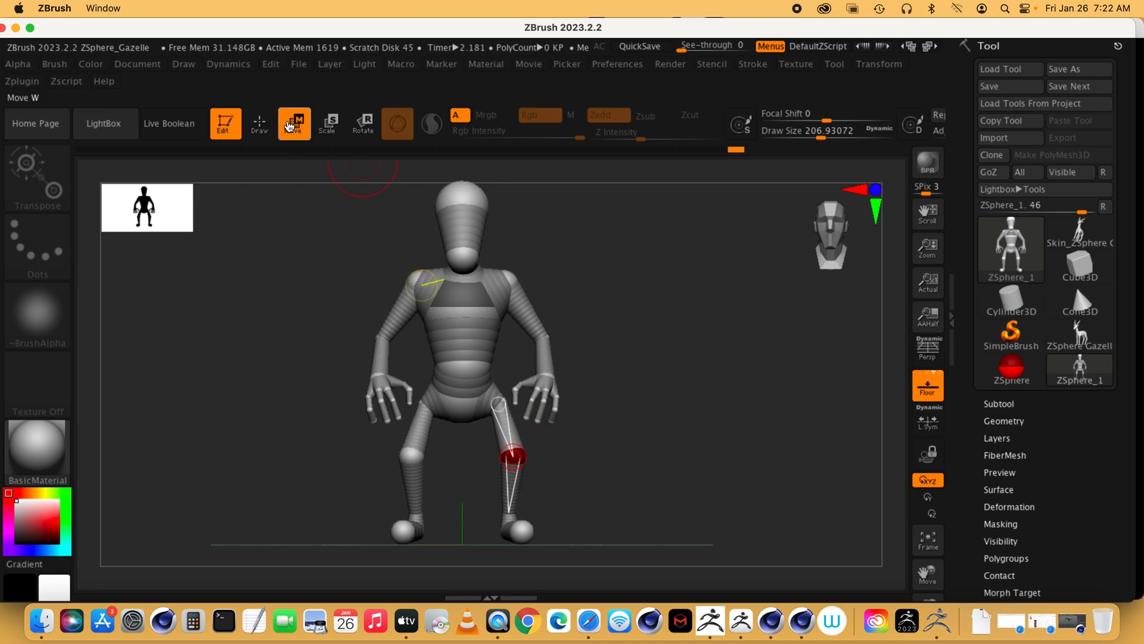
Try to add a ZSphere to the outside of each knee and pull it far outward, and undo the addition.
key(q)
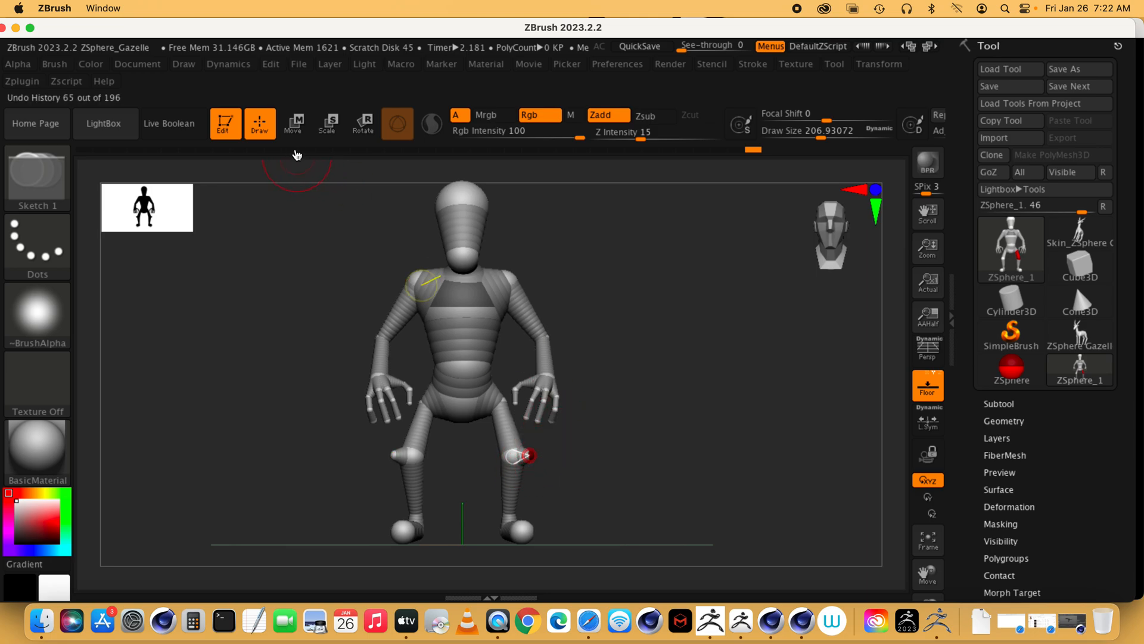
click(292, 131)
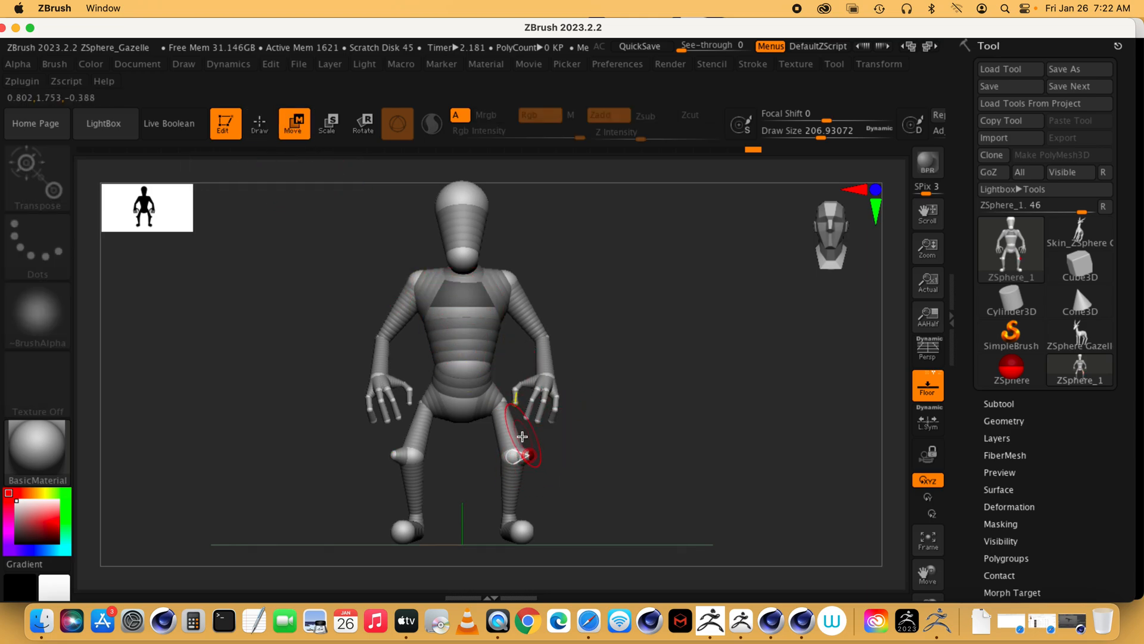
mouse_move(523, 456)
mouse_down()
mouse_move(567, 454)
mouse_move(553, 454)
mouse_up()
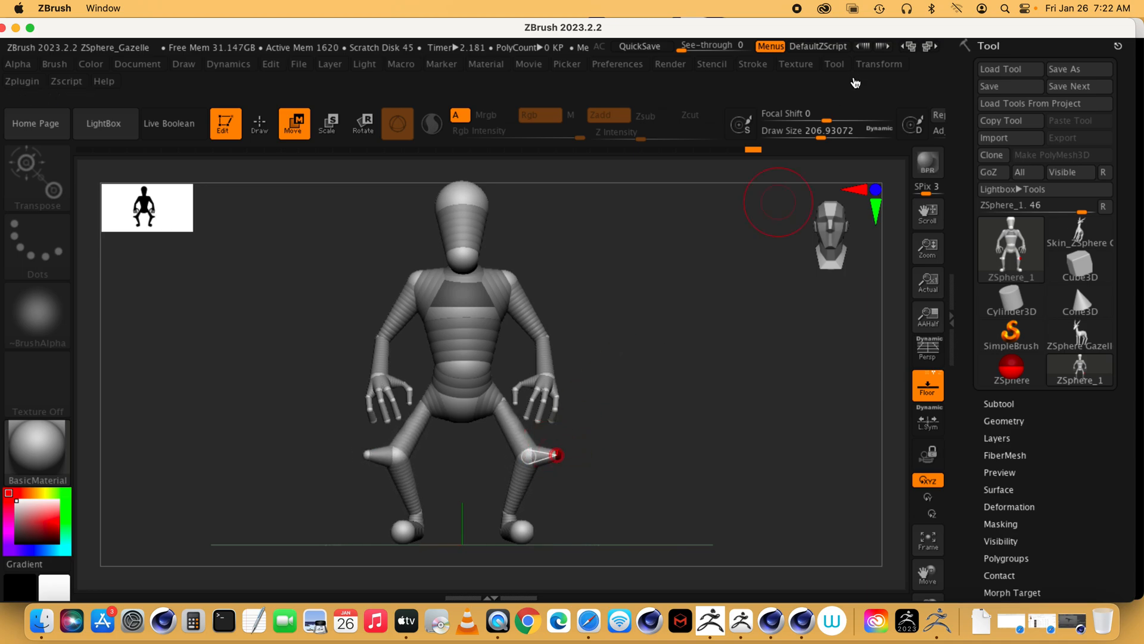
drag(789, 139, 799, 137)
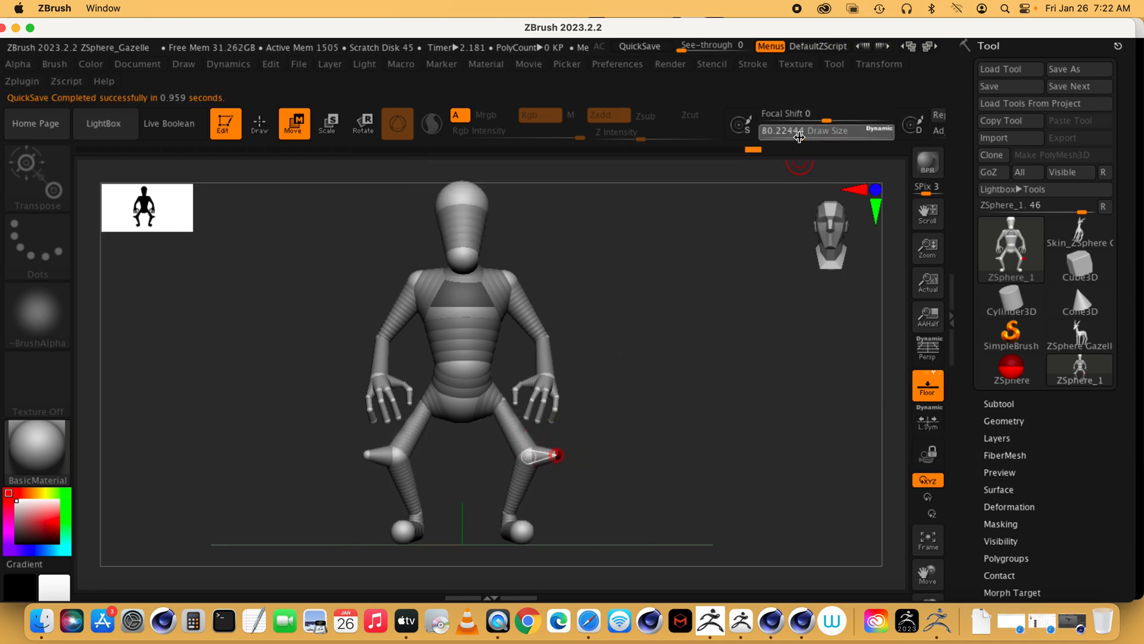
click(781, 137)
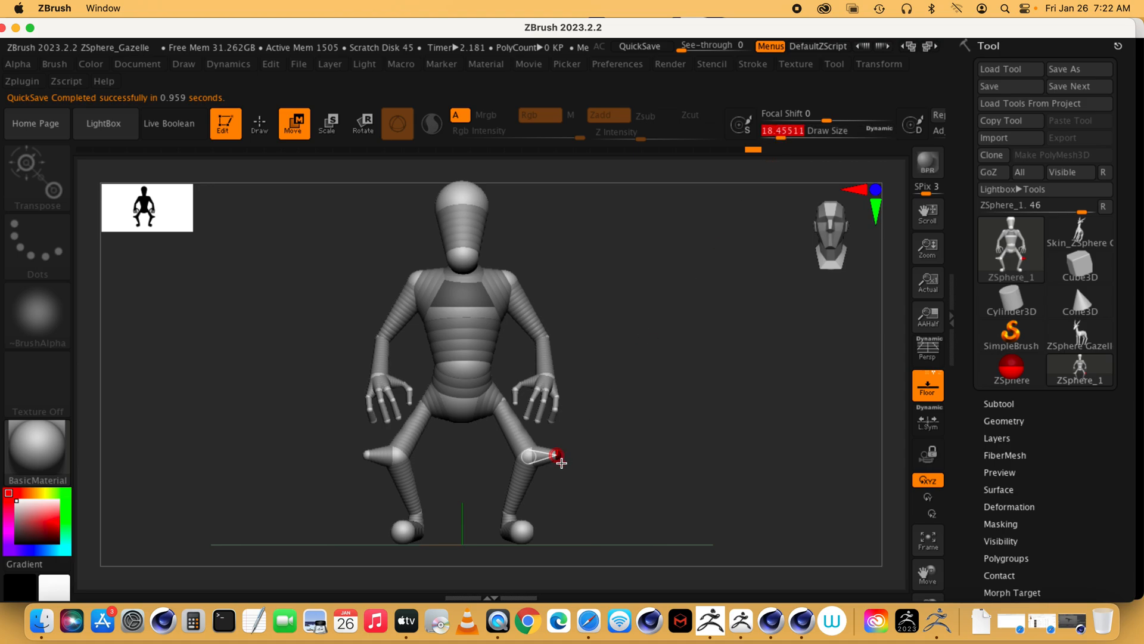
drag(558, 455, 669, 457)
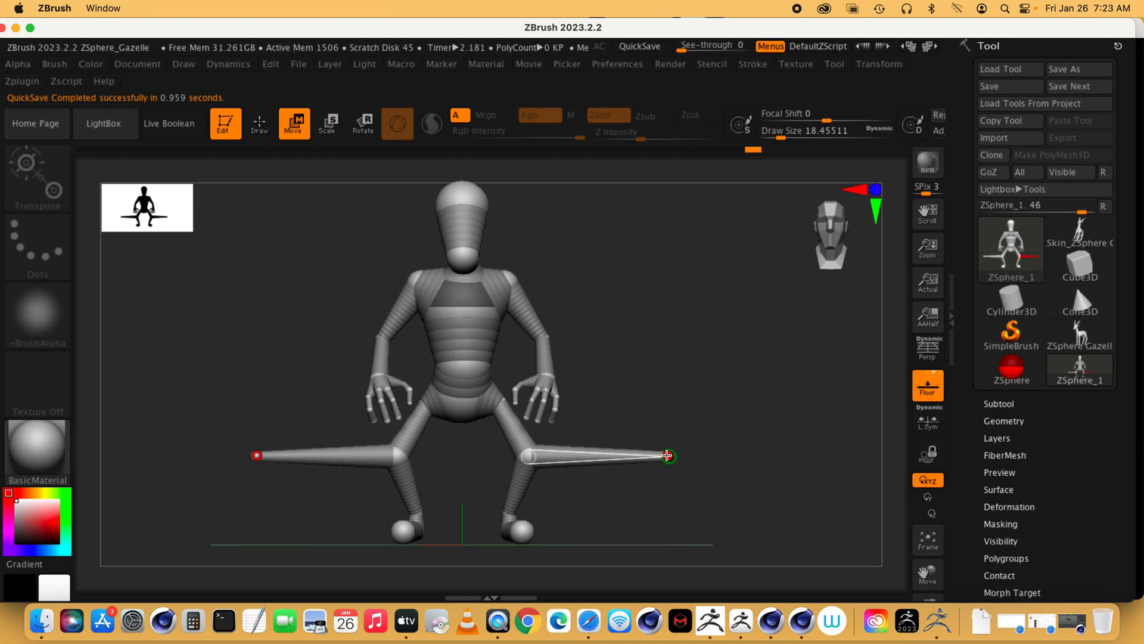
click(259, 124)
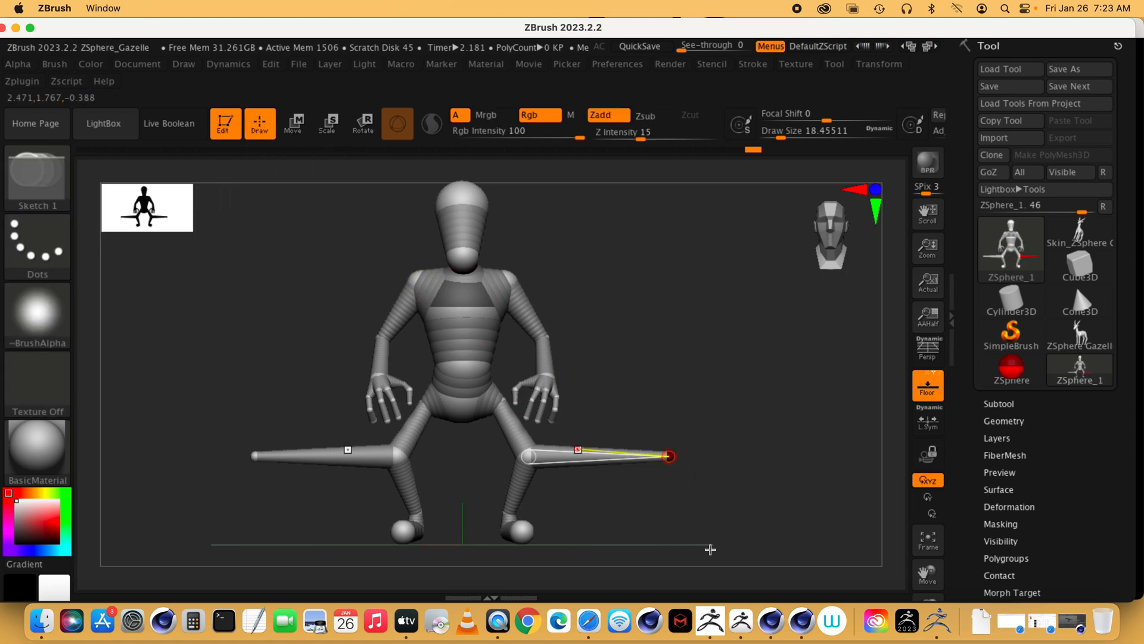
key(ctrl+z)
Move the knee joints inward on both legs, checking the leg pose from the side and front.
drag(610, 461, 681, 465)
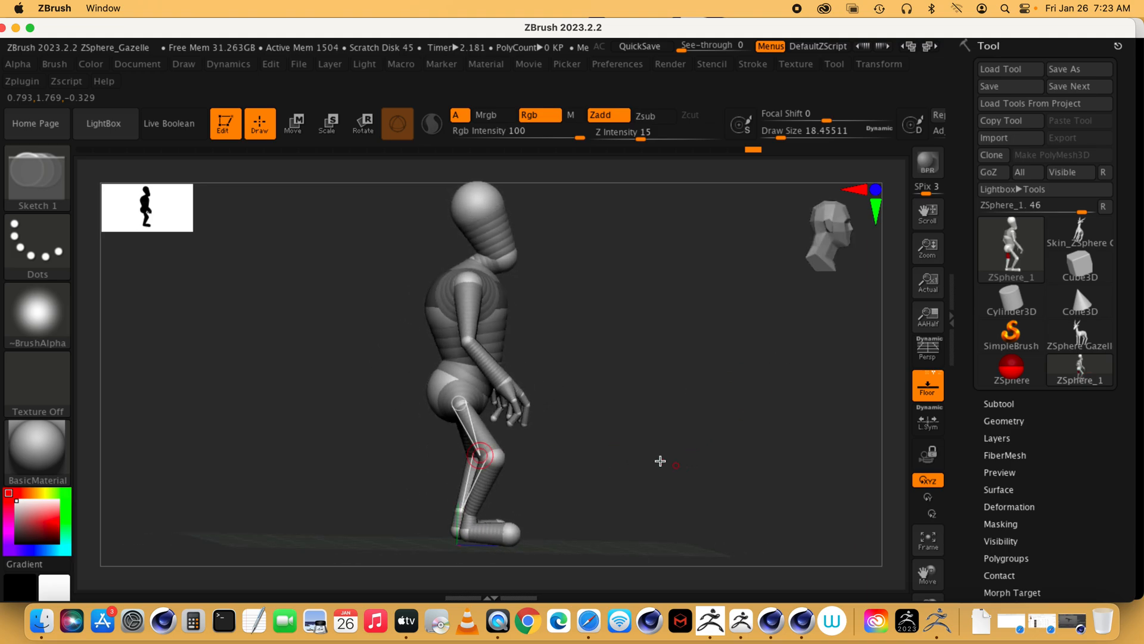
drag(809, 388, 698, 410)
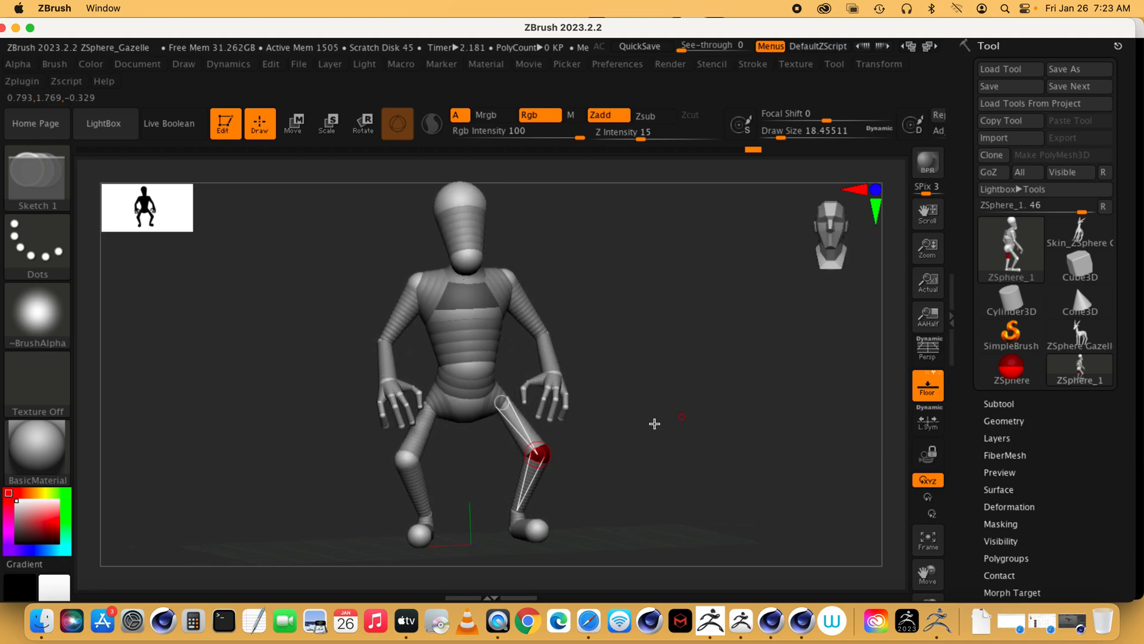
key(ctrl)
key(w)
mouse_move(418, 458)
mouse_down()
mouse_move(409, 455)
mouse_move(426, 455)
mouse_up()
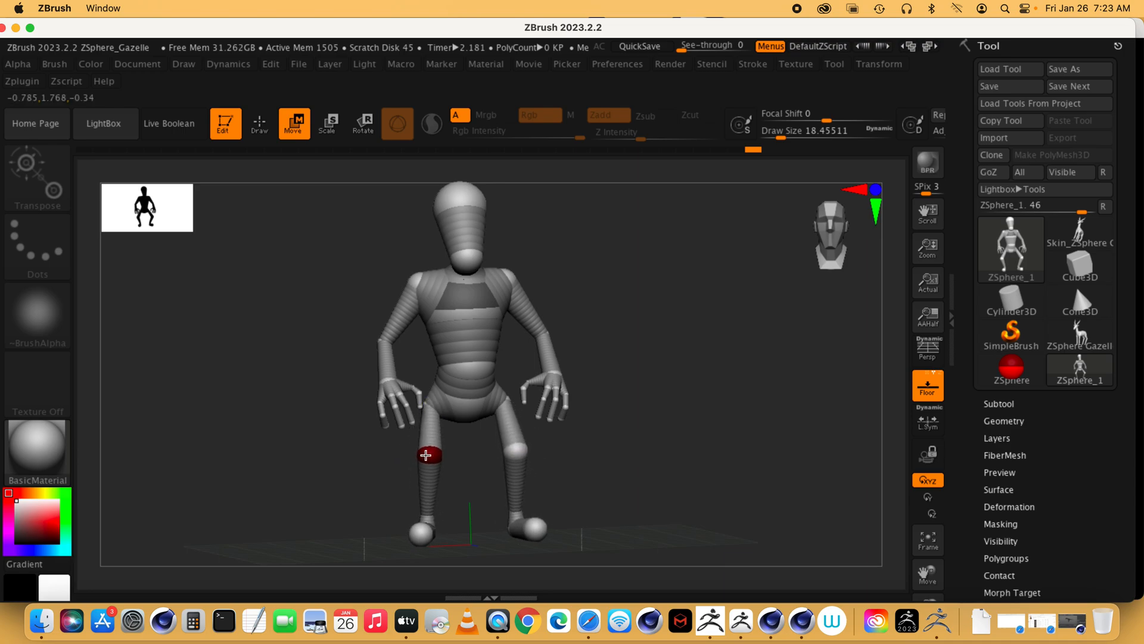
drag(641, 419, 594, 426)
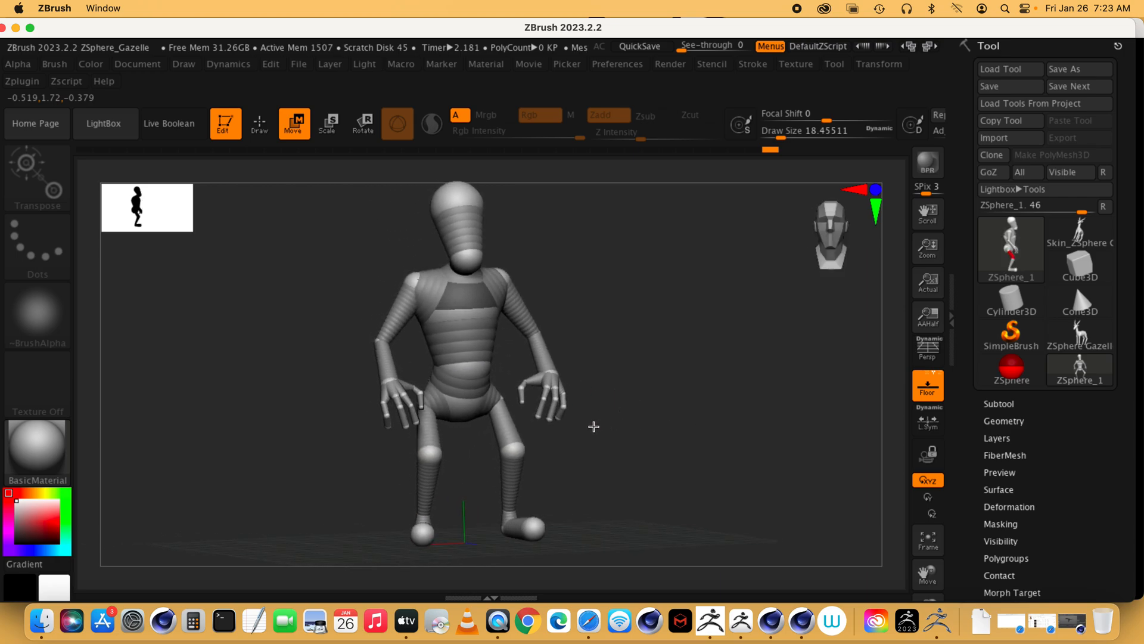
Set the adaptive skin density to 5 and DynaMesh resolution to 1744, preview the skinned body up close, and return to the ZSpheres.
drag(1126, 496, 1126, 360)
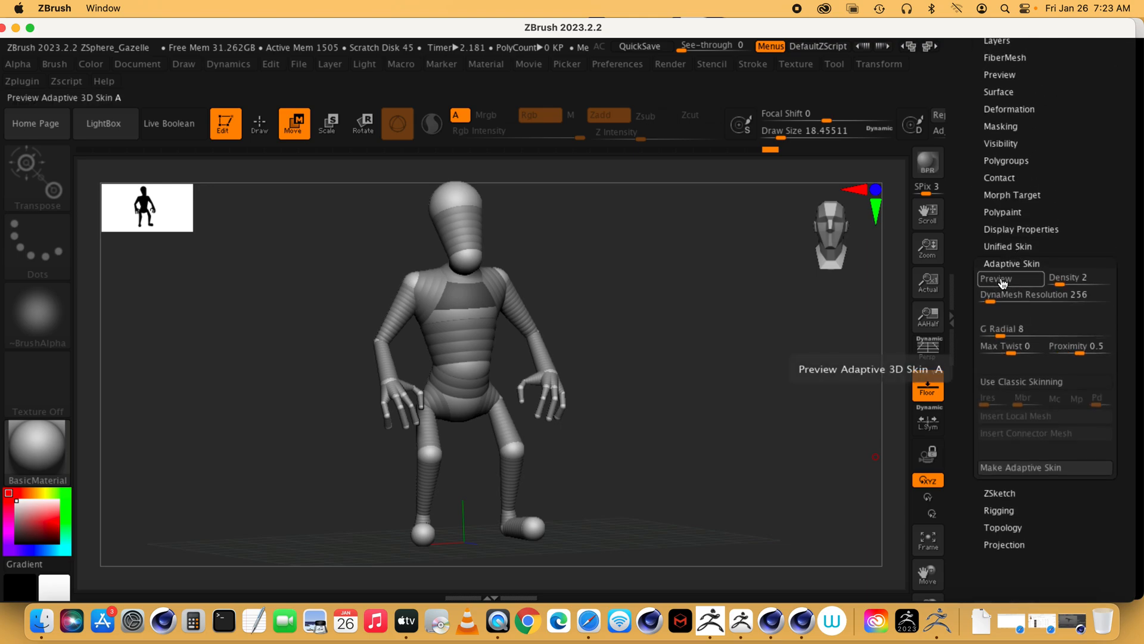
drag(992, 301, 1037, 301)
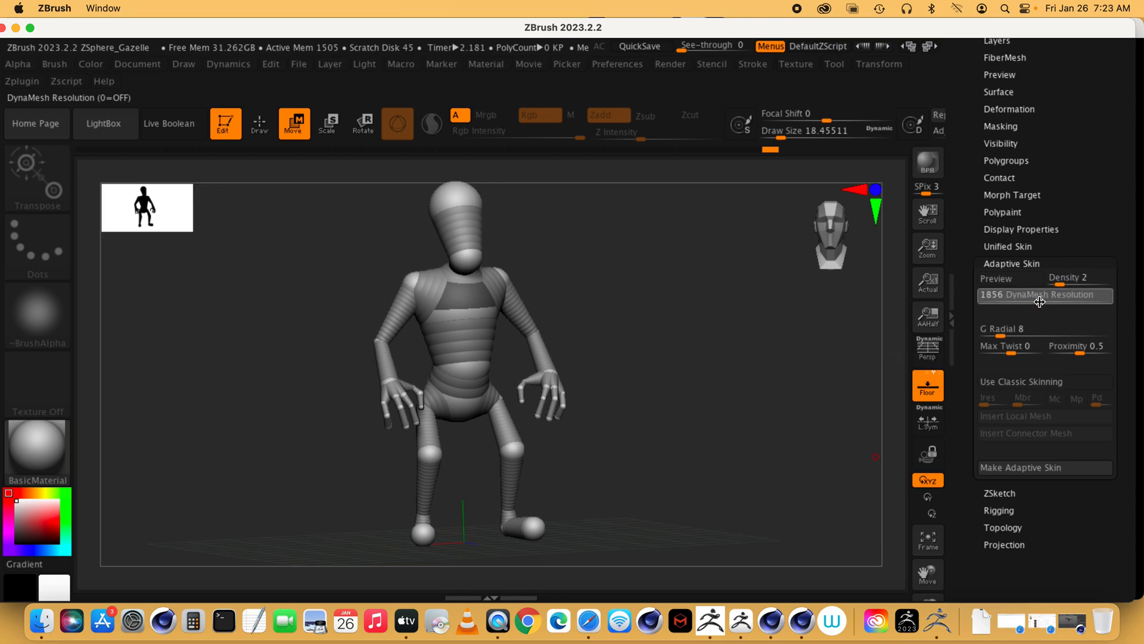
drag(1038, 303, 1036, 302)
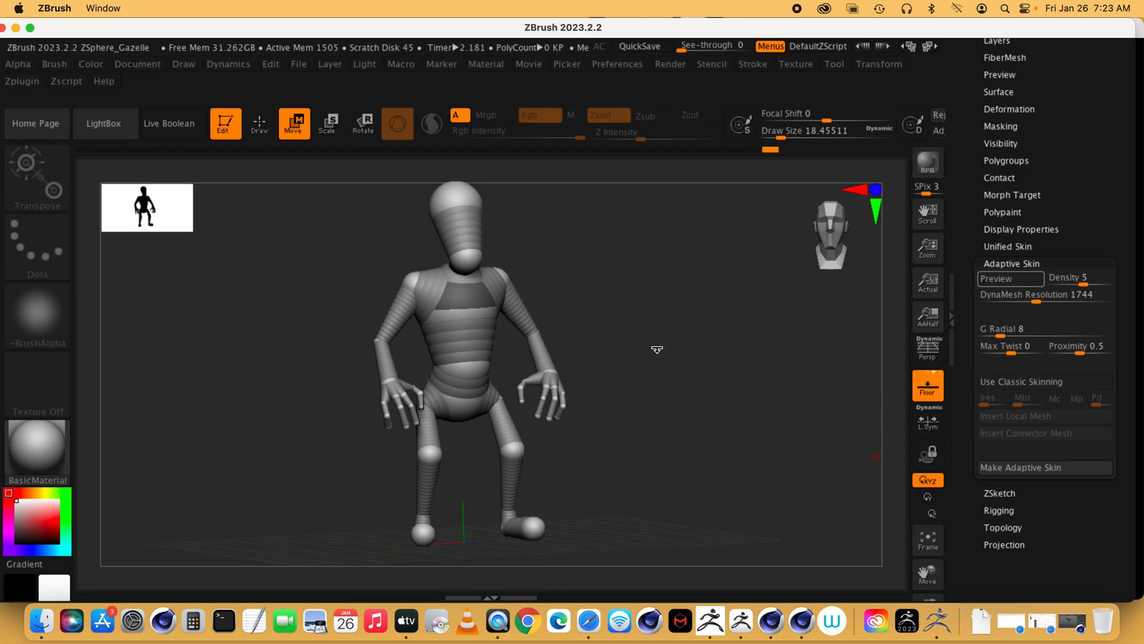
key(a)
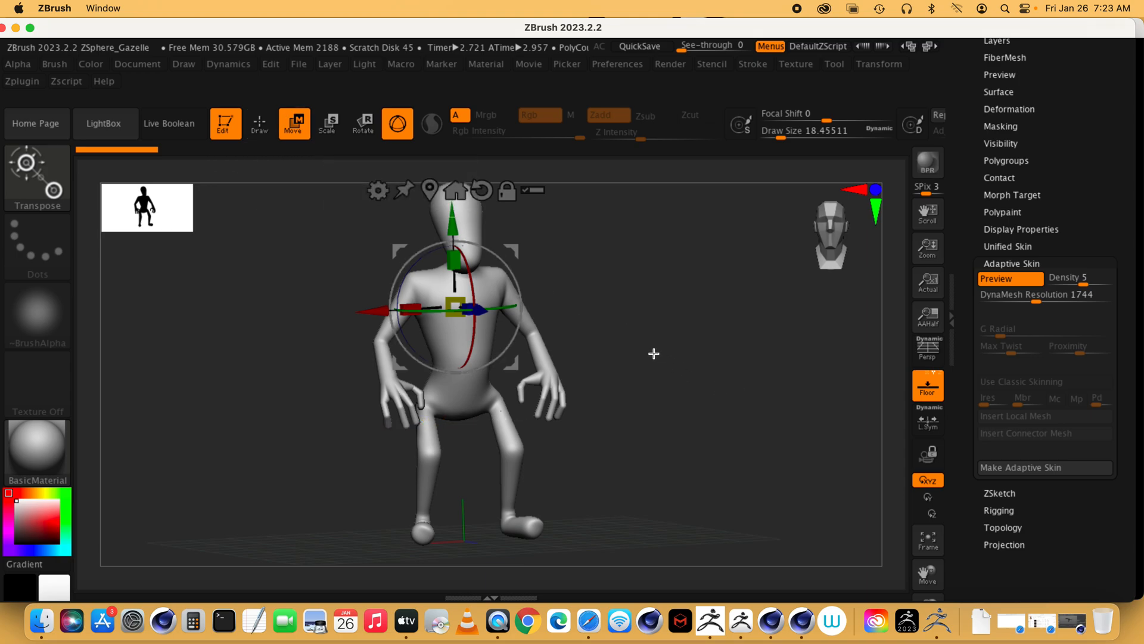
drag(644, 354, 741, 409)
alt+drag(702, 374, 720, 374)
alt+drag(726, 419, 745, 311)
drag(736, 376, 734, 447)
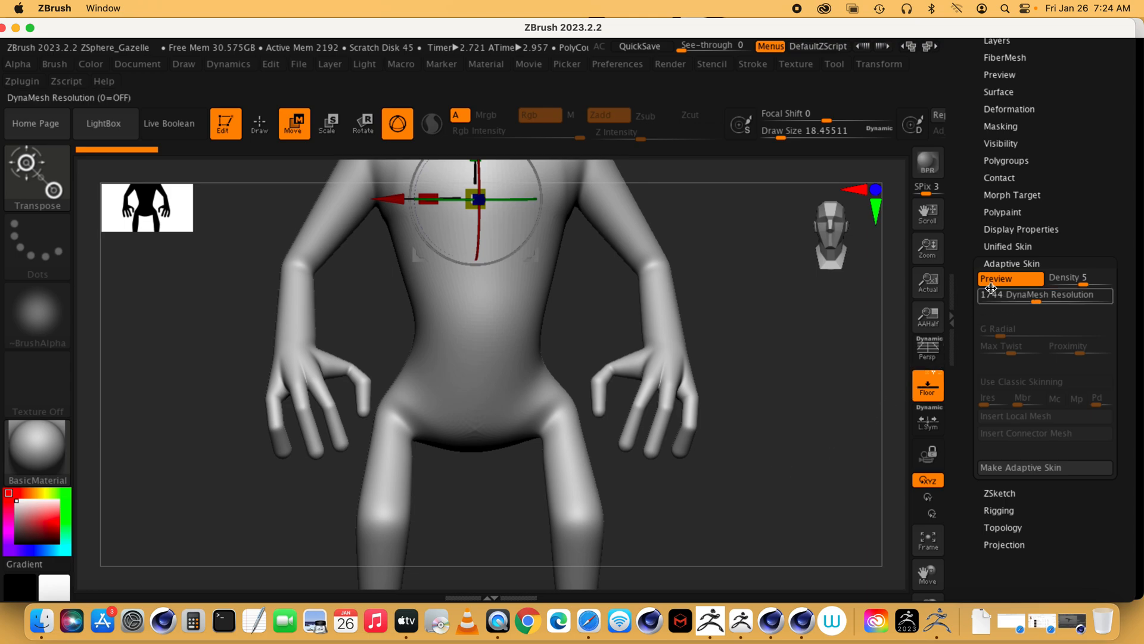
click(1011, 278)
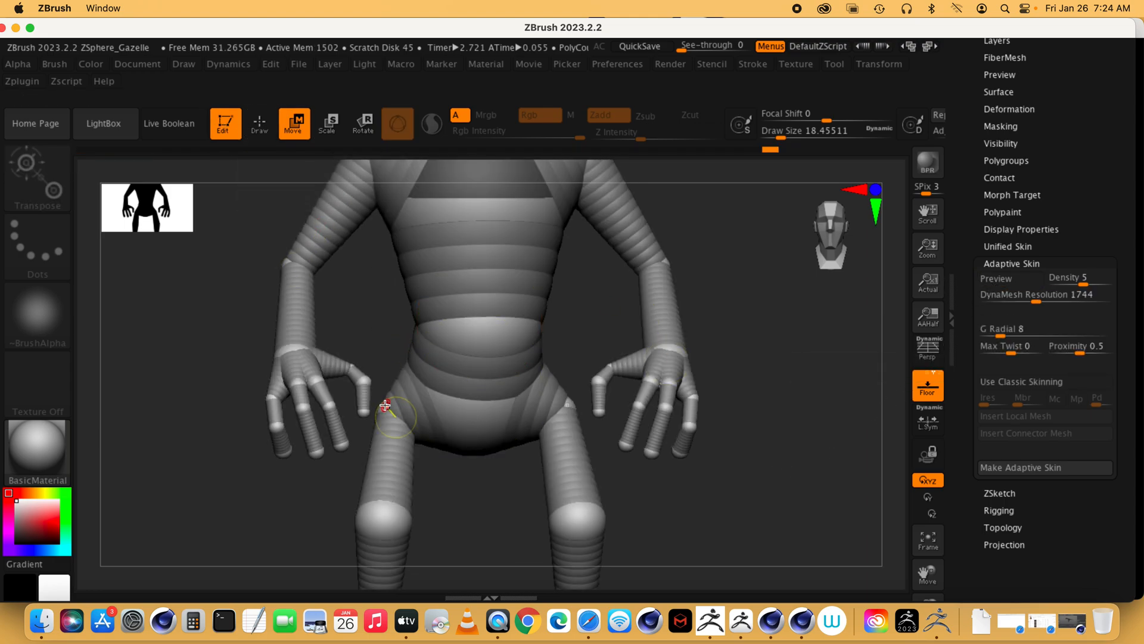
Scale up the hip joints and move the knees outward and down on both legs.
click(328, 123)
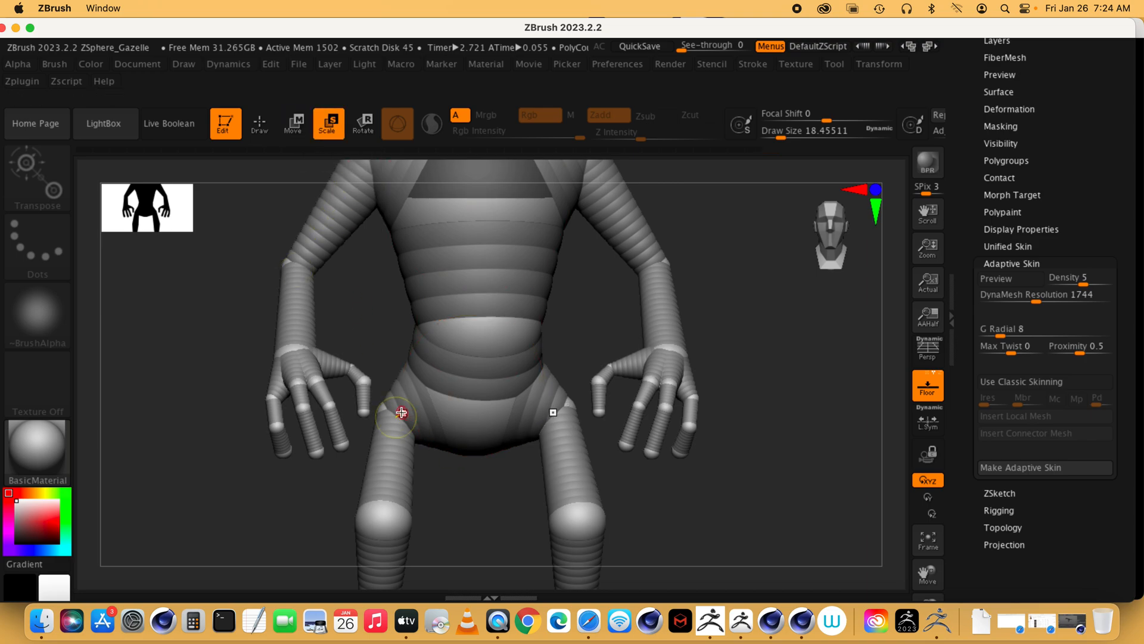
drag(392, 407, 498, 496)
key(w)
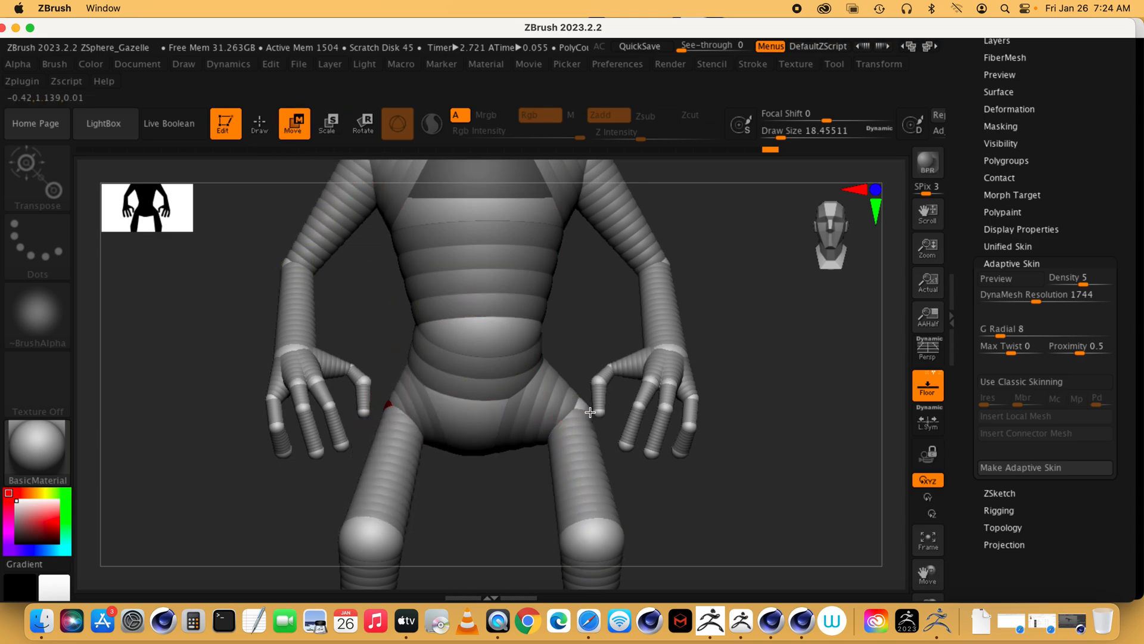
Try to reposition the hip joints lower on the pelvis, and undo the moves.
drag(628, 431, 409, 430)
drag(495, 477, 520, 479)
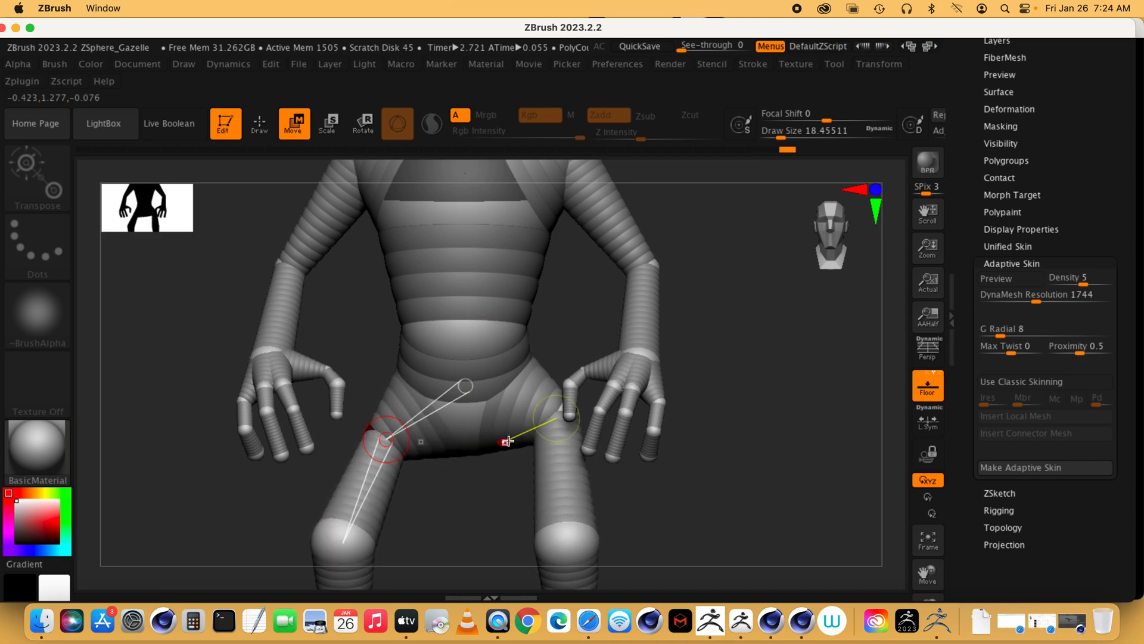
drag(553, 410, 547, 416)
key(super+z)
key(super+z)
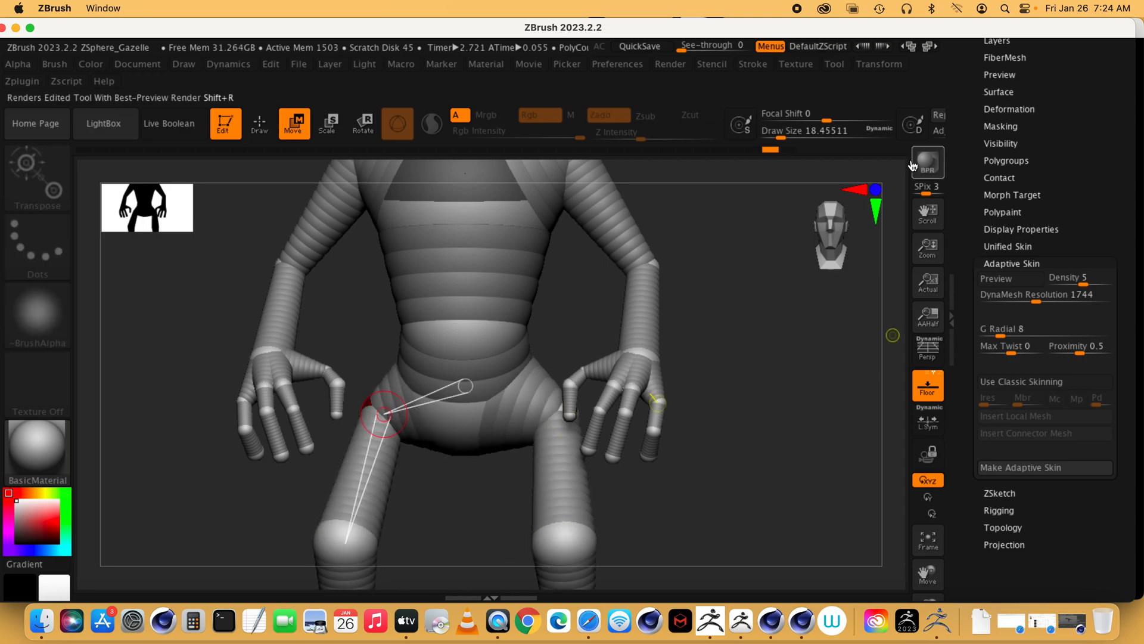
Nudge the knees, lower the hip joints slightly, and shift the hip joints backward in side view.
click(879, 64)
drag(673, 475, 720, 499)
drag(375, 540, 372, 542)
mouse_move(562, 409)
mouse_down()
mouse_move(565, 400)
mouse_move(557, 421)
mouse_up()
drag(750, 472, 623, 459)
drag(520, 421, 540, 421)
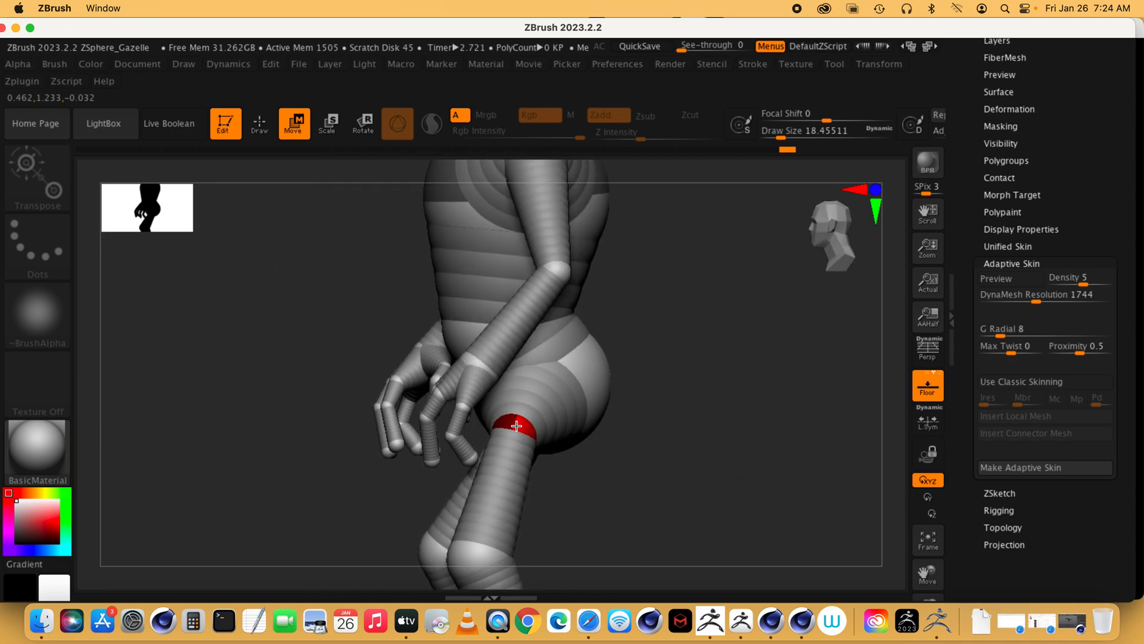
Move the hip joints inward toward the pelvis, and shift them slightly forward in side view.
drag(634, 455, 726, 449)
drag(576, 427, 554, 429)
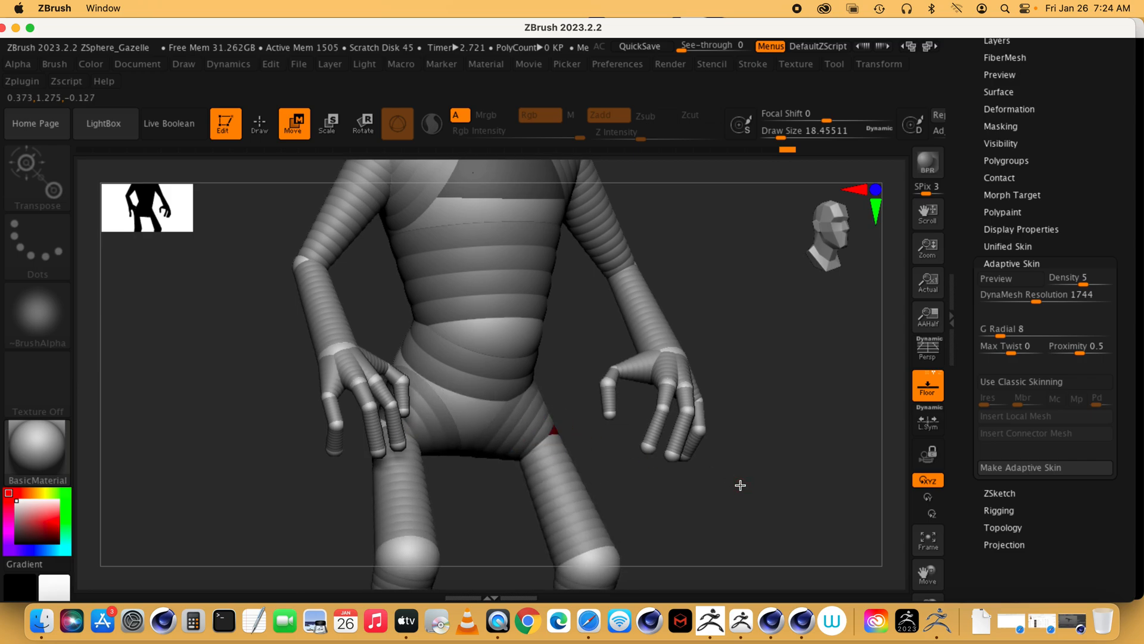
drag(741, 483, 470, 462)
drag(756, 444, 537, 470)
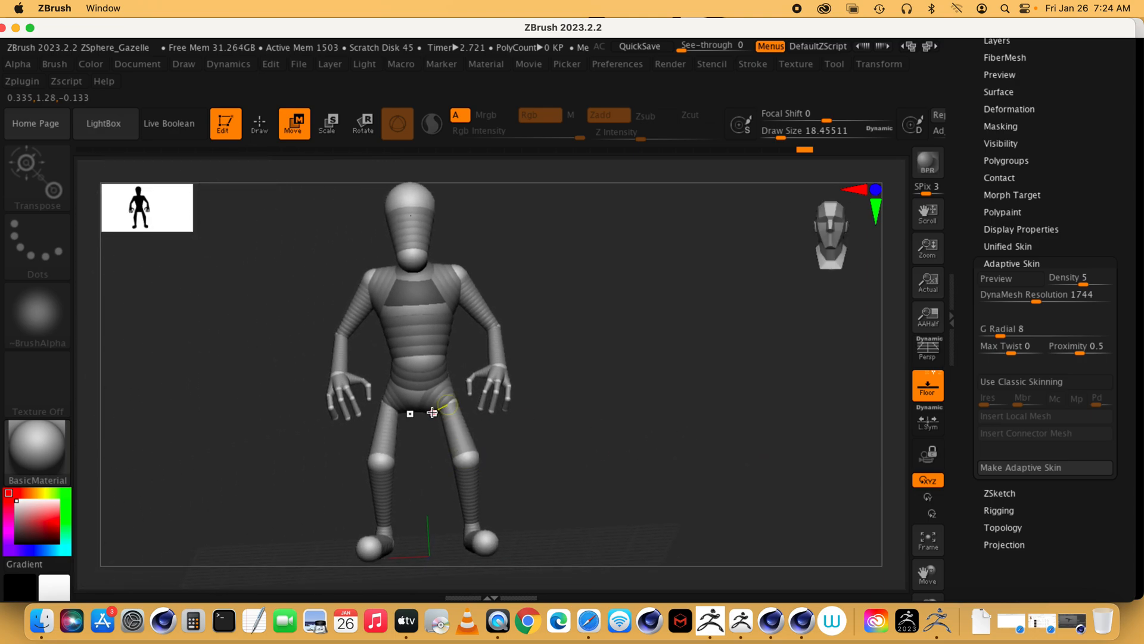
drag(596, 443, 710, 434)
drag(439, 400, 453, 401)
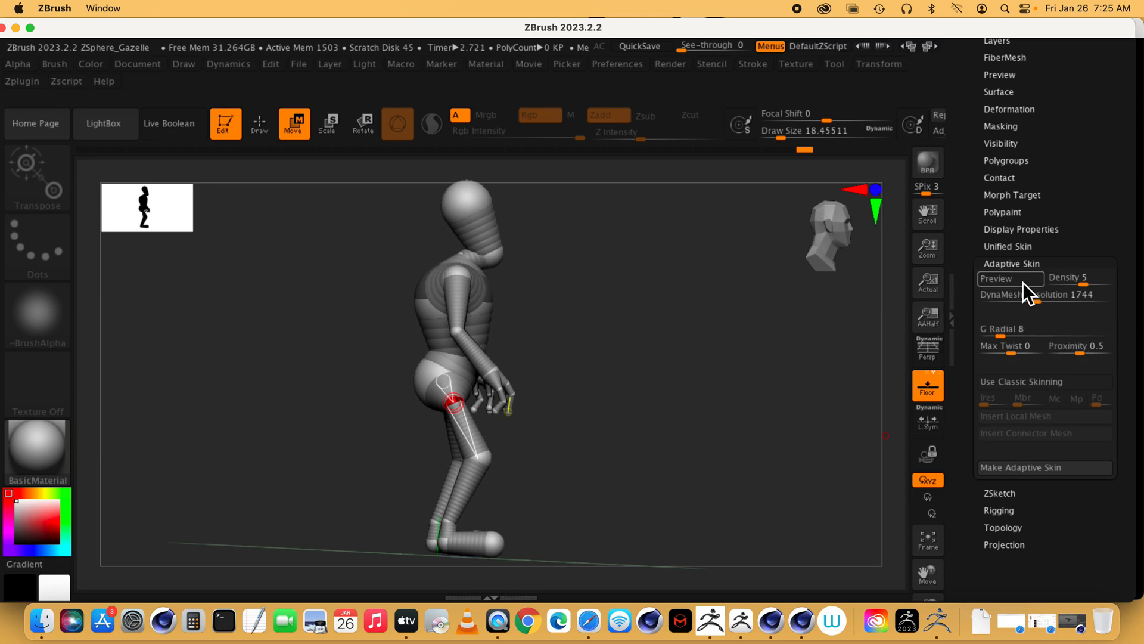
Preview the adaptive skin of the ZSphere figure and generate an adaptive skin mesh from it in Draw mode.
key(a)
drag(677, 489, 631, 462)
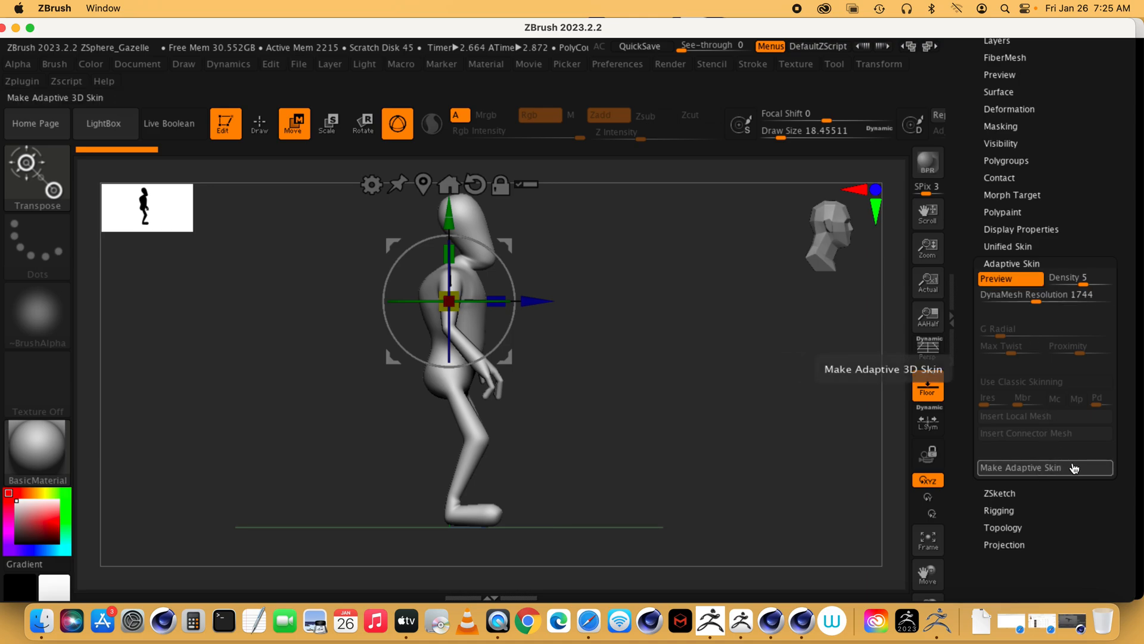
click(1021, 469)
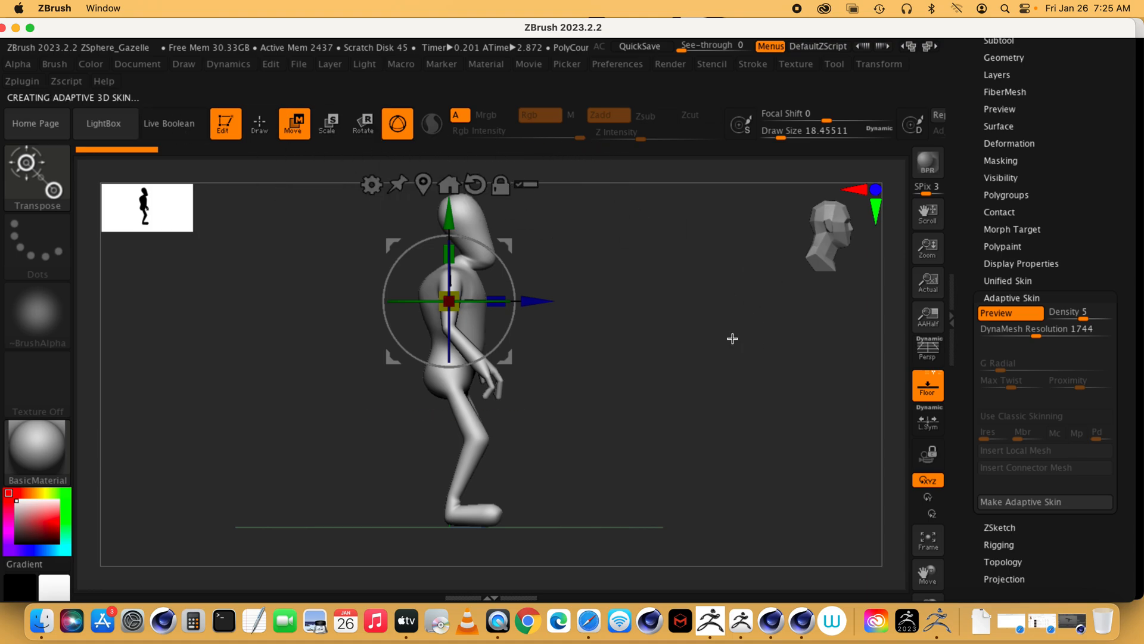
click(259, 123)
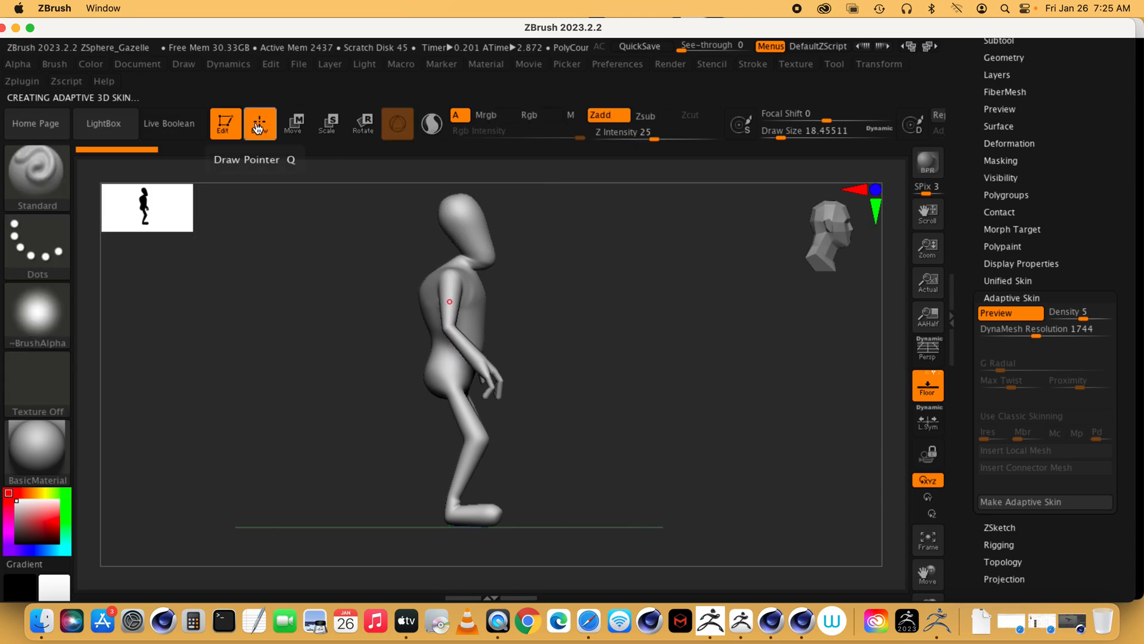
click(1038, 503)
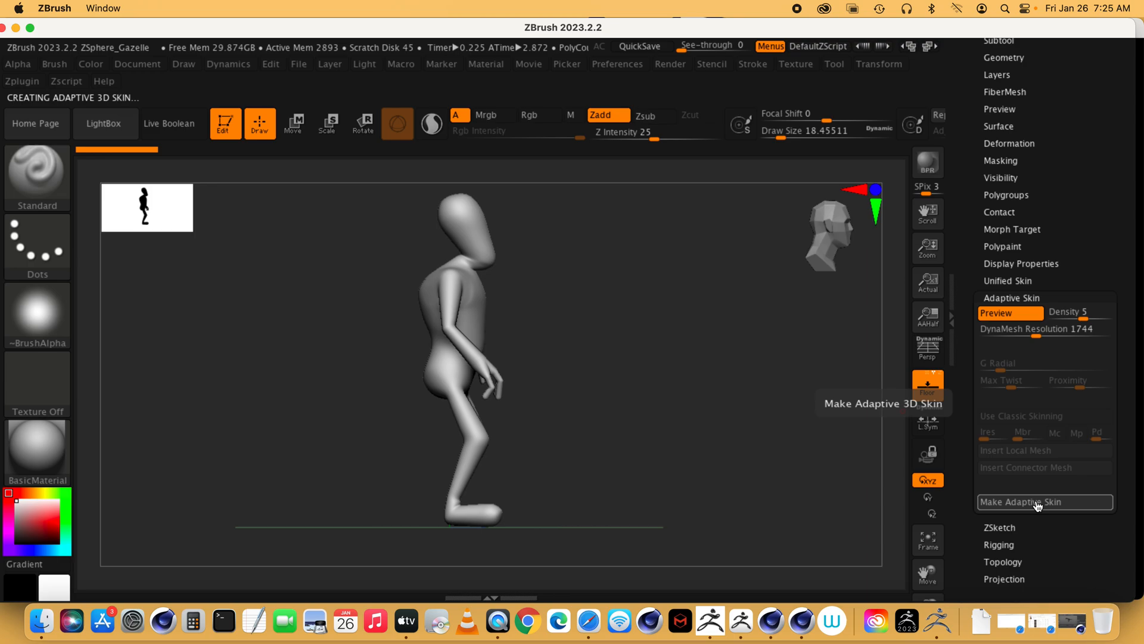
mouse_move(802, 439)
mouse_down()
mouse_move(707, 431)
mouse_move(741, 459)
mouse_move(727, 460)
mouse_up()
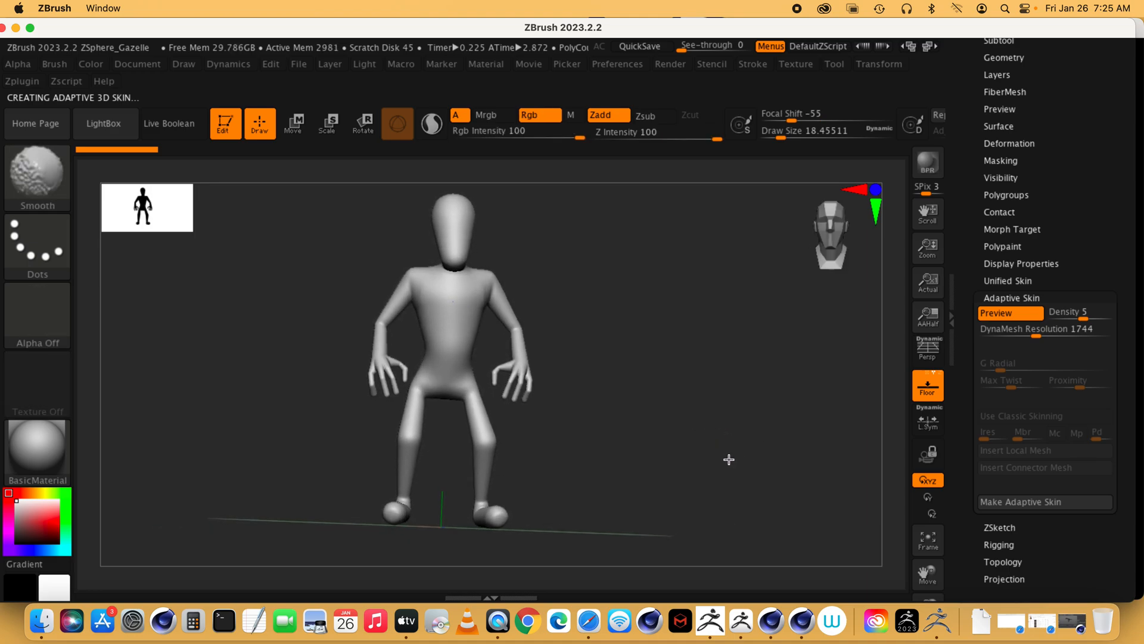
Return to the ZSphere view of the figure and undo the stray sketched ZSpheres across the legs.
click(989, 319)
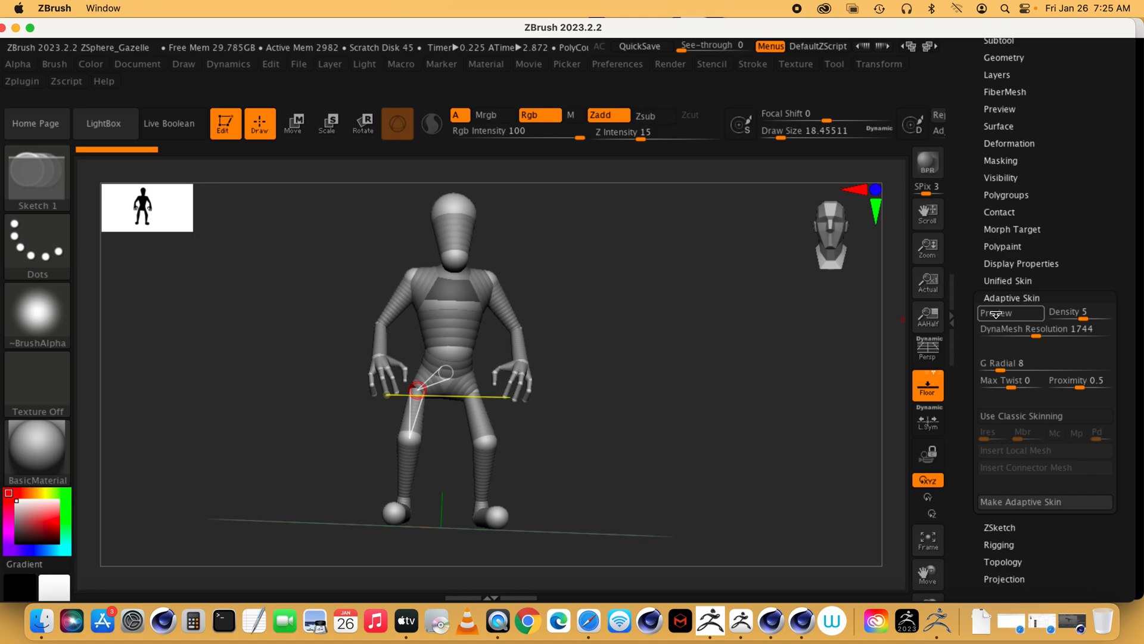
mouse_move(701, 421)
alt+mouse_down()
mouse_move(677, 419)
mouse_move(757, 417)
alt+mouse_up()
key(shift+a)
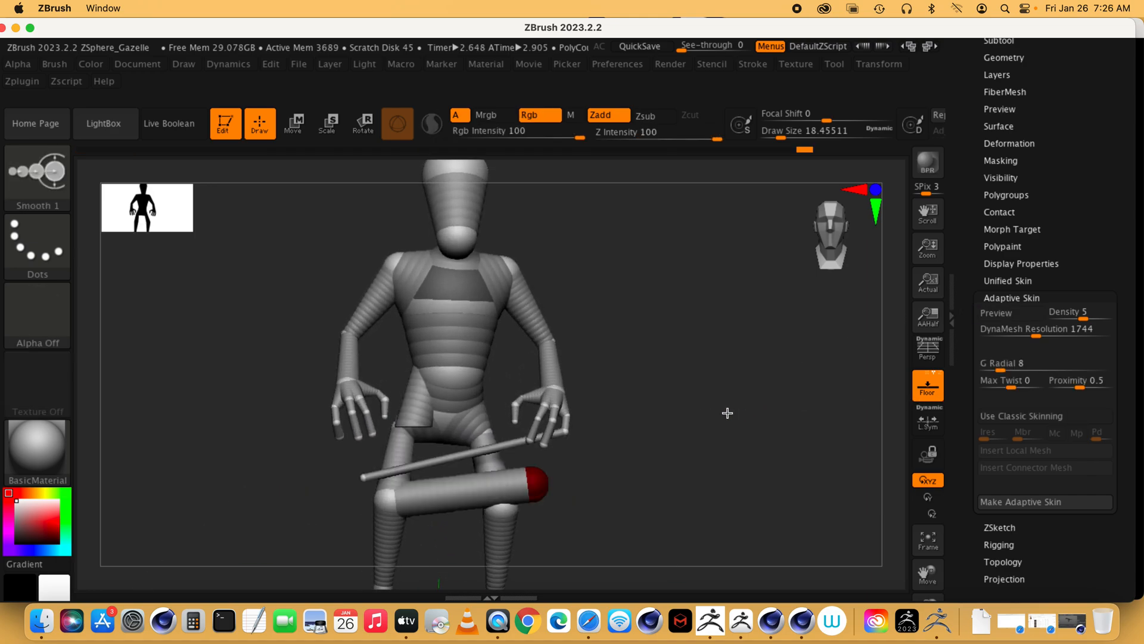
key(ctrl+z)
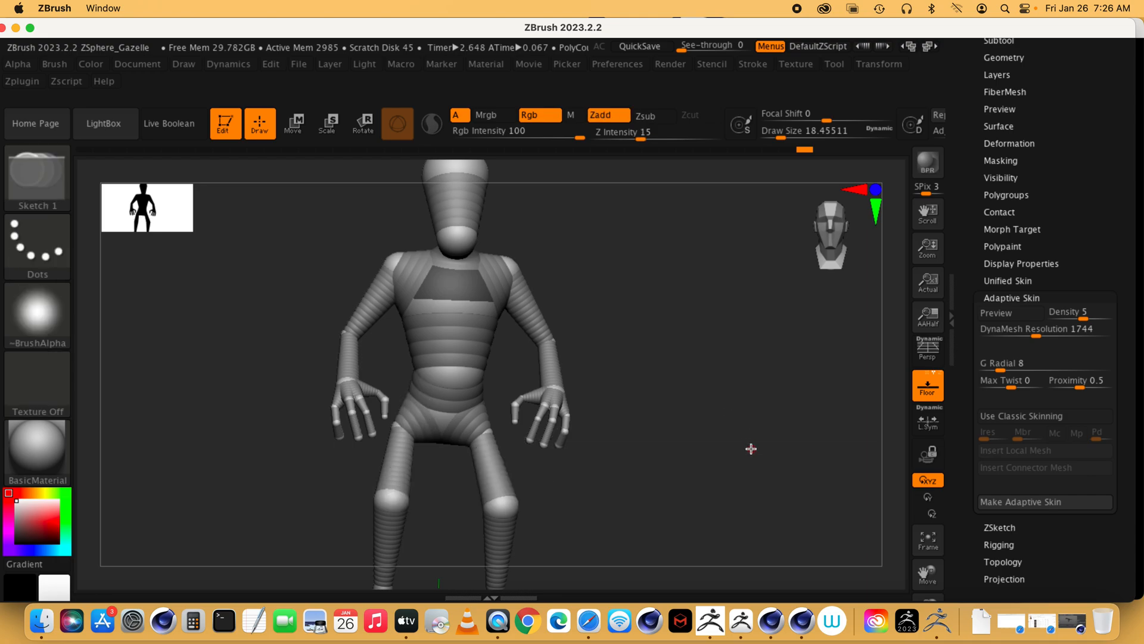
alt+drag(756, 445, 733, 421)
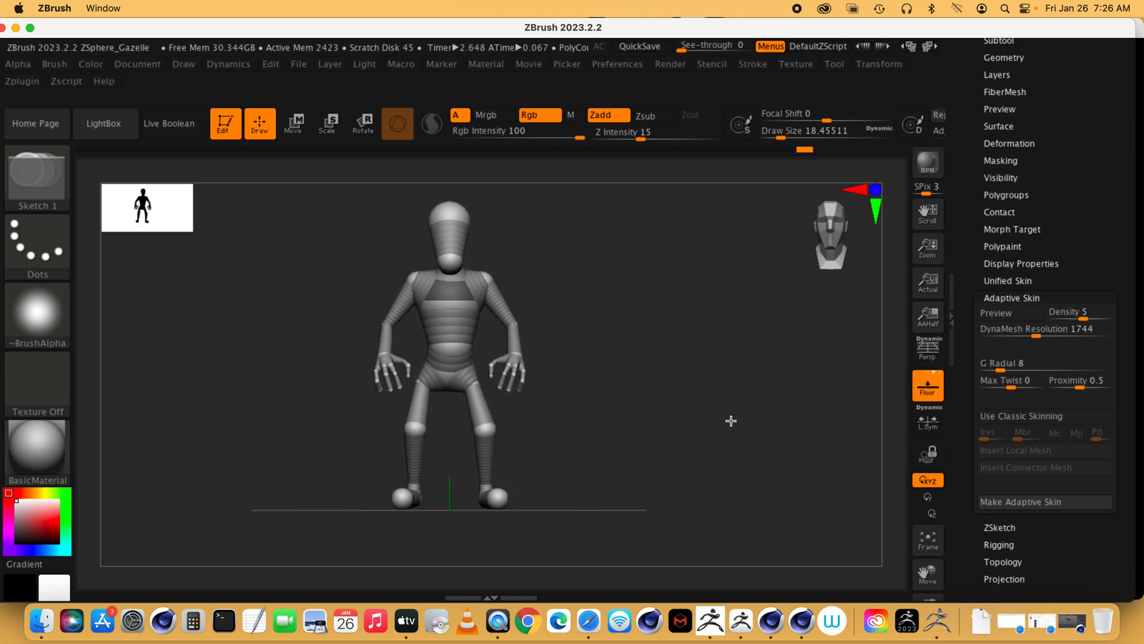
Generate adaptive skins of the figure at density 5 and, with the skin preview enabled, at density 4.
click(1008, 501)
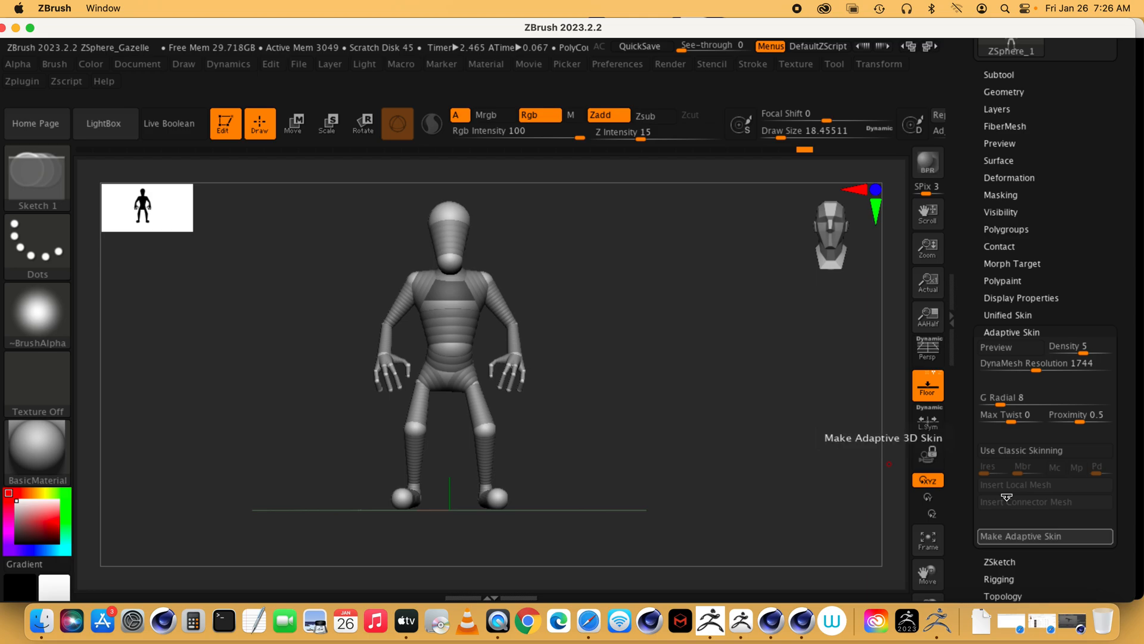
click(1024, 538)
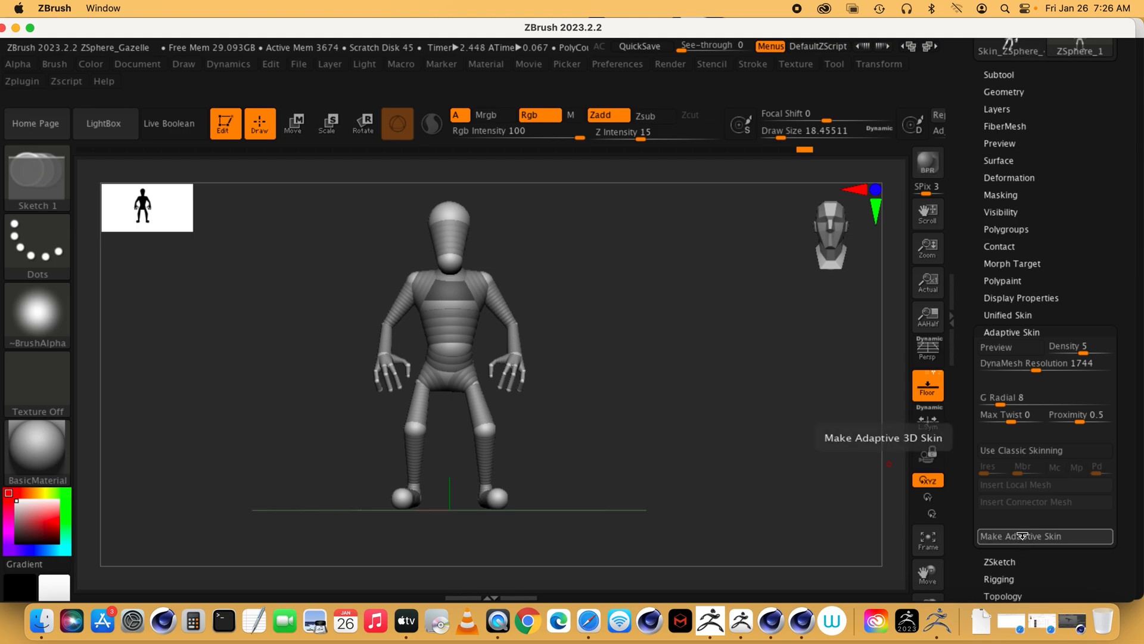
click(997, 348)
drag(1081, 349, 1078, 351)
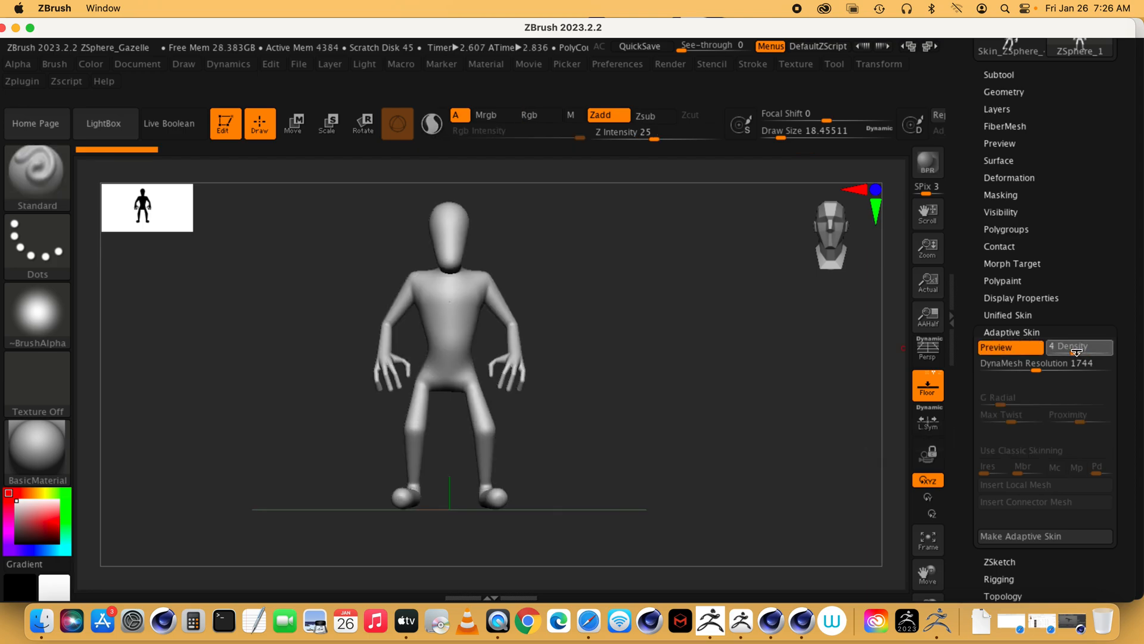
click(1000, 536)
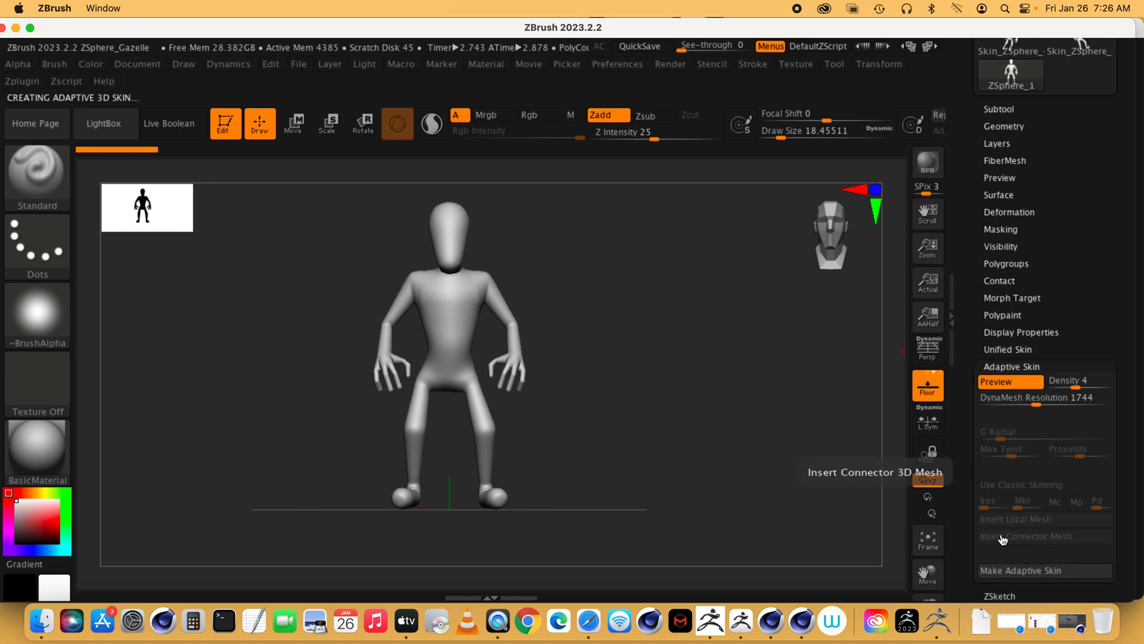
click(992, 571)
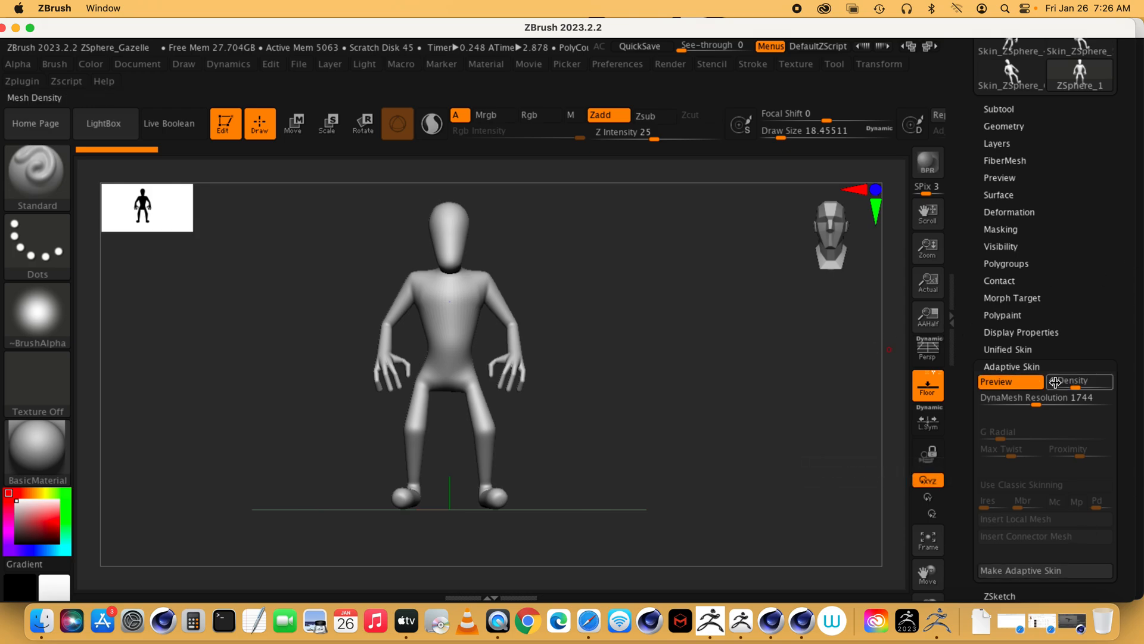
Examine the tool list and the Geometry and Subtool settings for the previewed figure.
drag(664, 308, 698, 312)
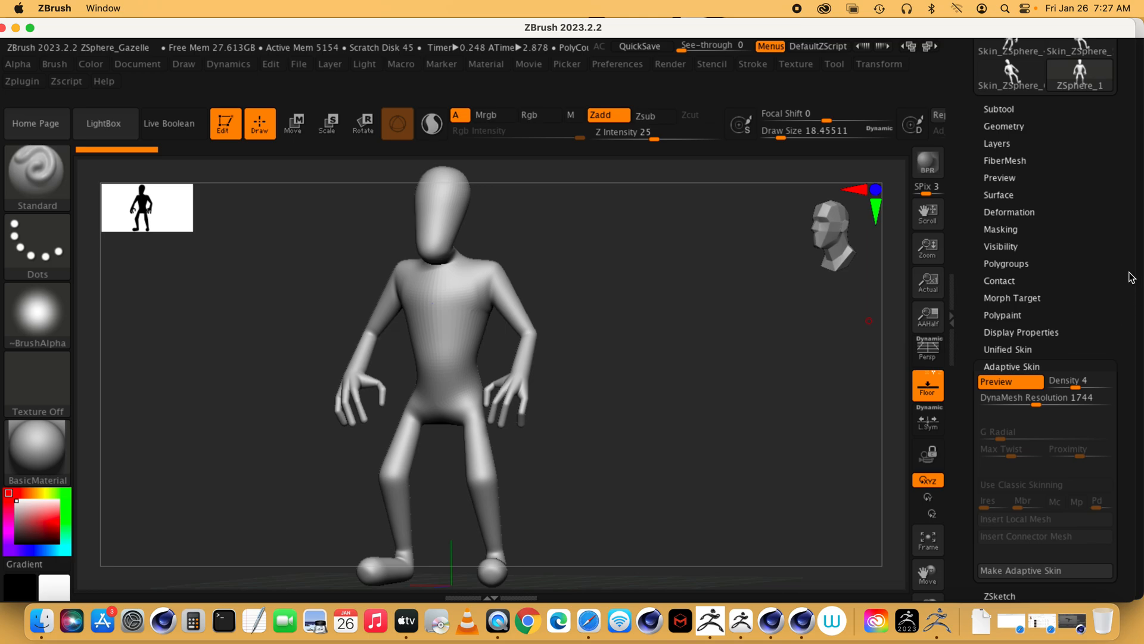
scroll(1128, 286, up, 10)
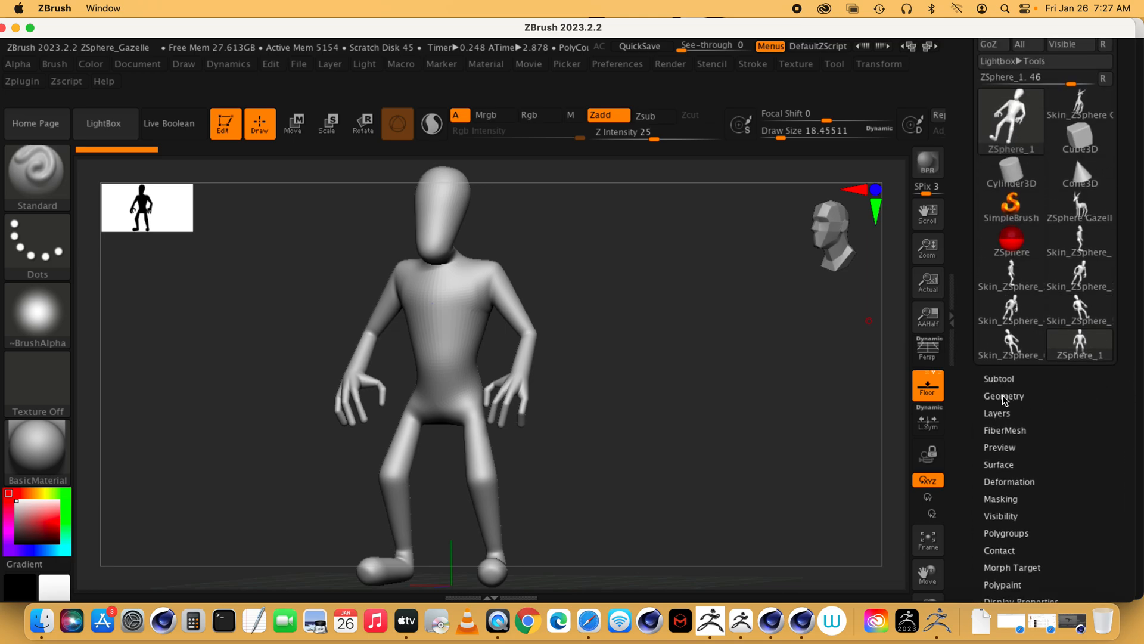
click(1005, 396)
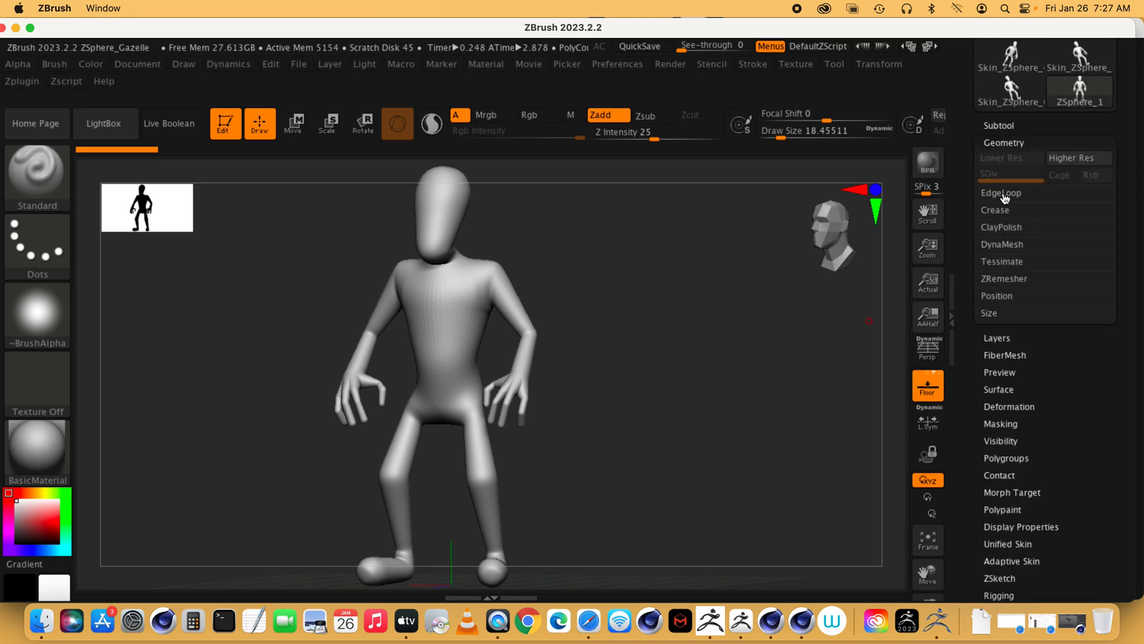
scroll(1118, 393, down, 5)
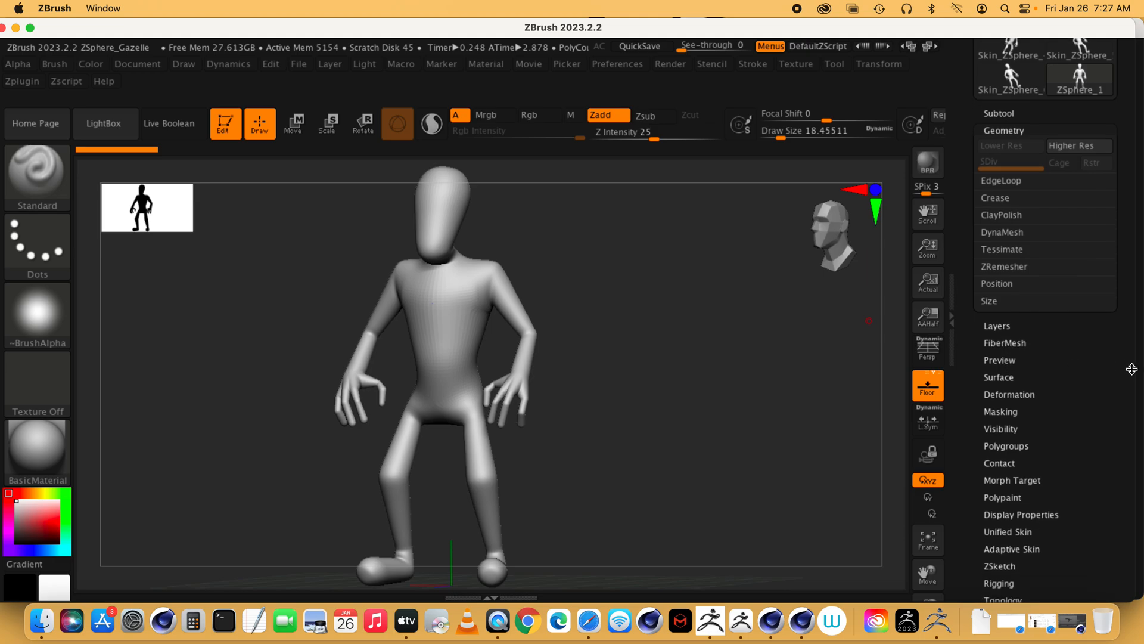
scroll(1118, 441, up, 12)
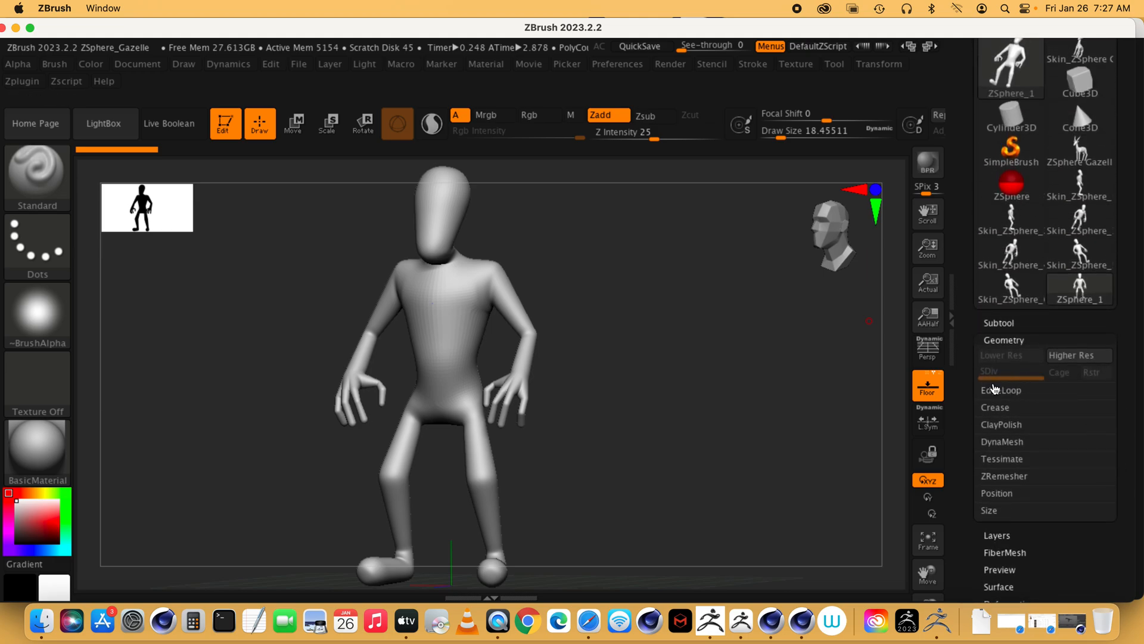
scroll(1119, 360, up, 3)
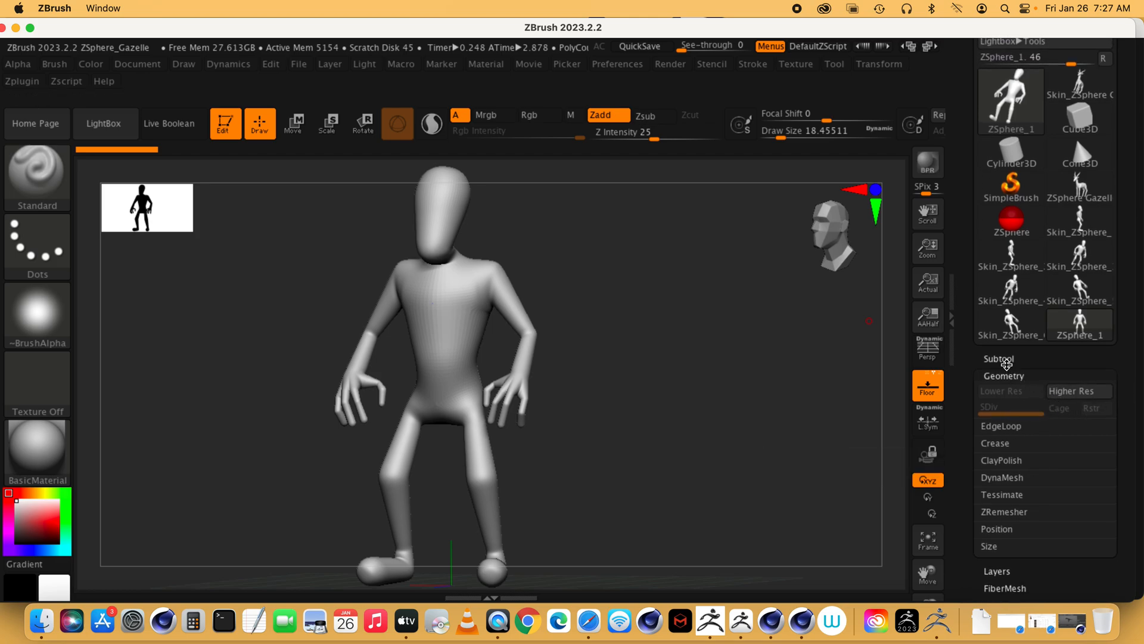
click(1005, 360)
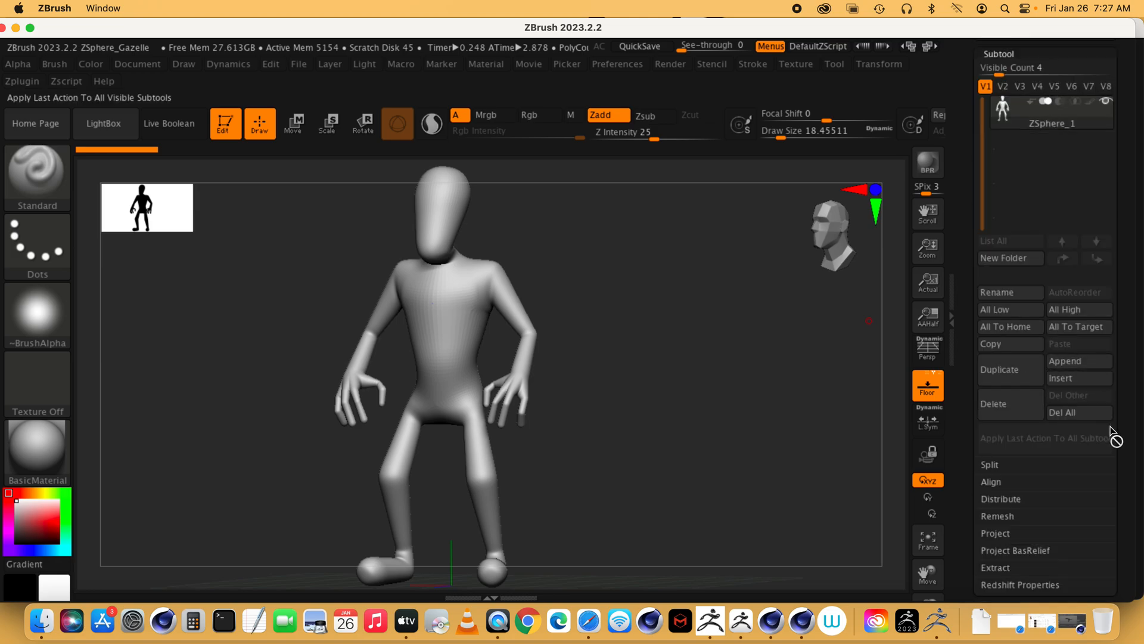
scroll(1122, 430, down, 10)
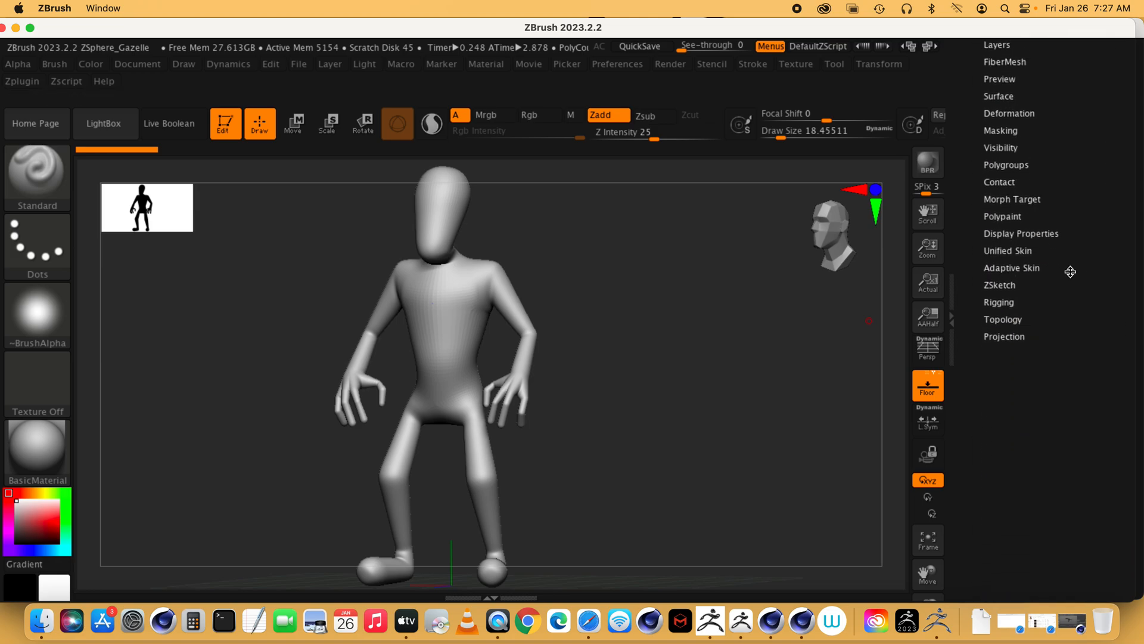
Generate another adaptive skin of the figure at density 4 and check the Geometry options.
click(1010, 268)
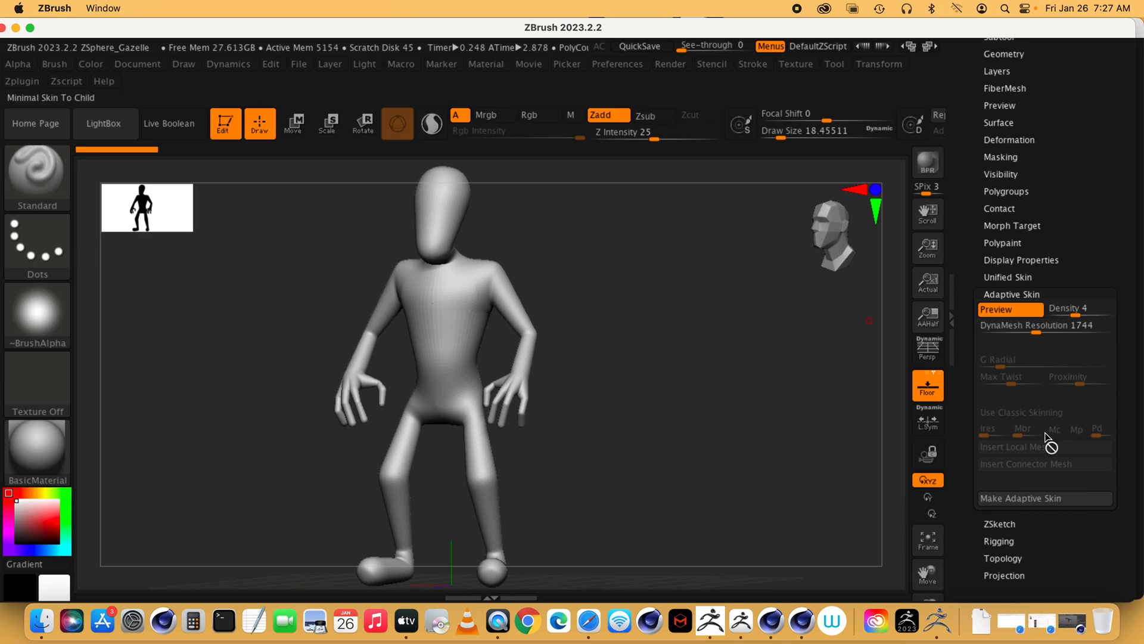
click(994, 502)
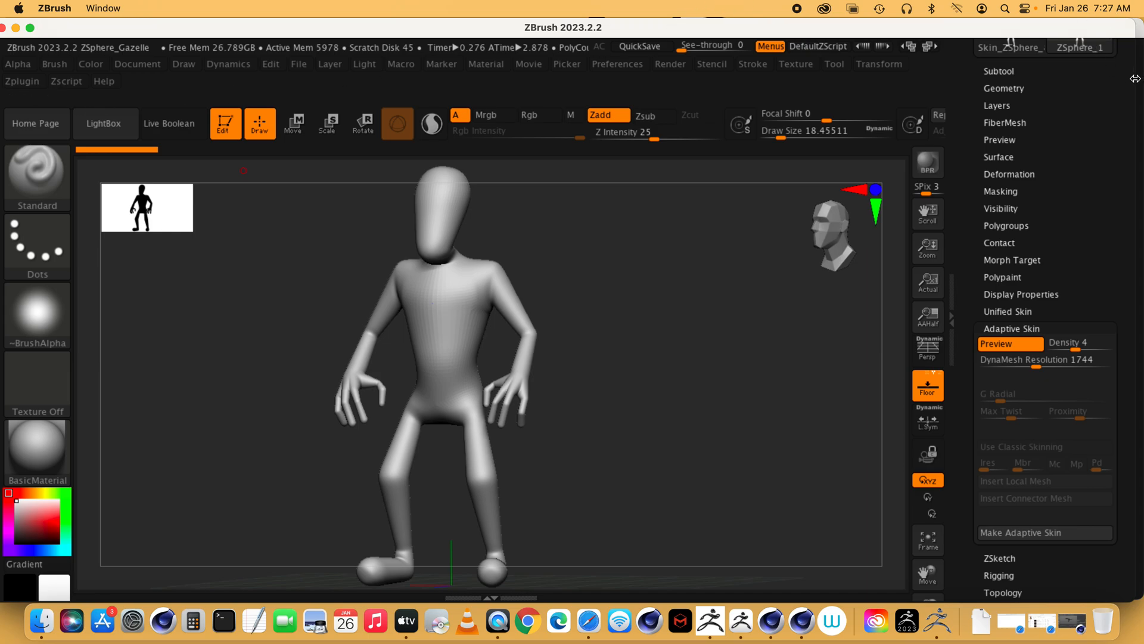
click(1006, 87)
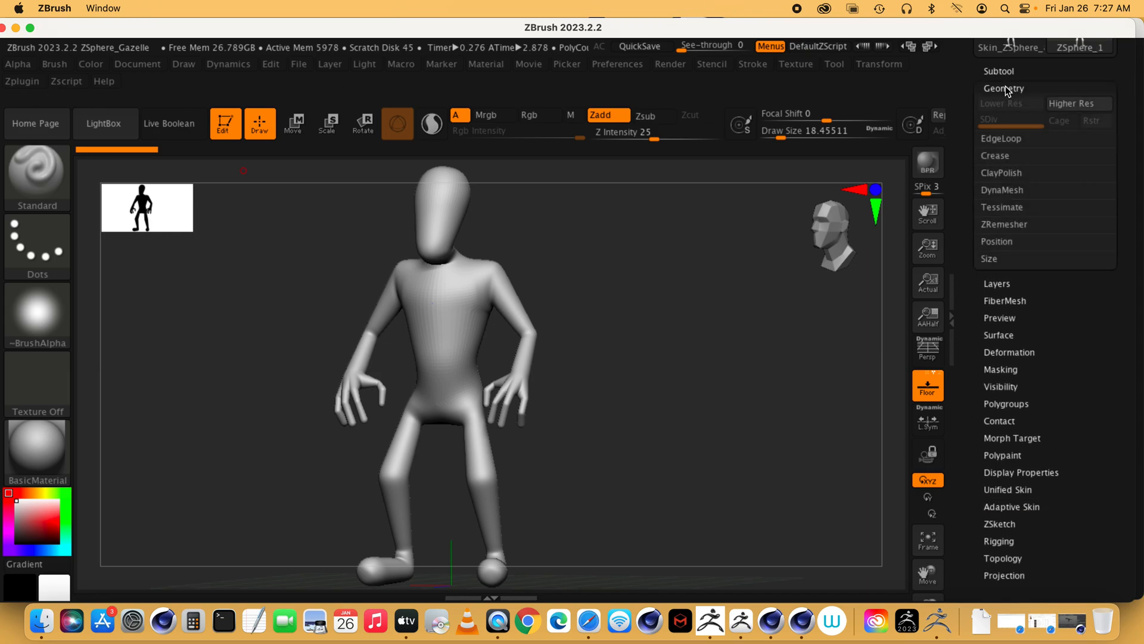
click(1007, 88)
click(1010, 328)
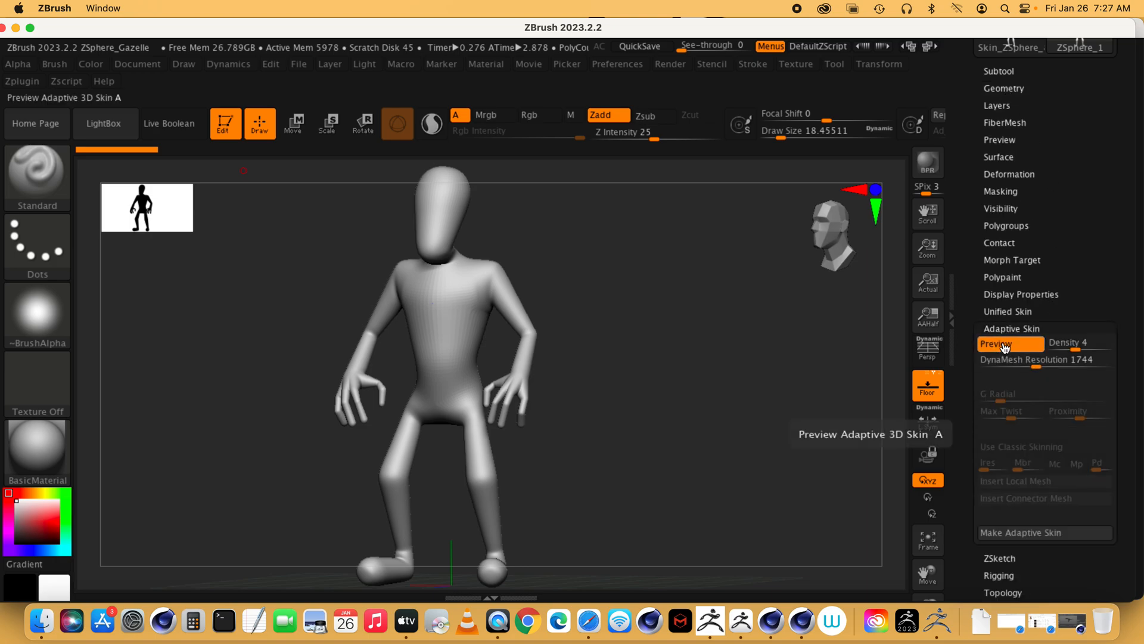
Set the adaptive skin's DynaMesh Resolution to 2048 and its density to 5, and generate the skin mesh.
click(1046, 365)
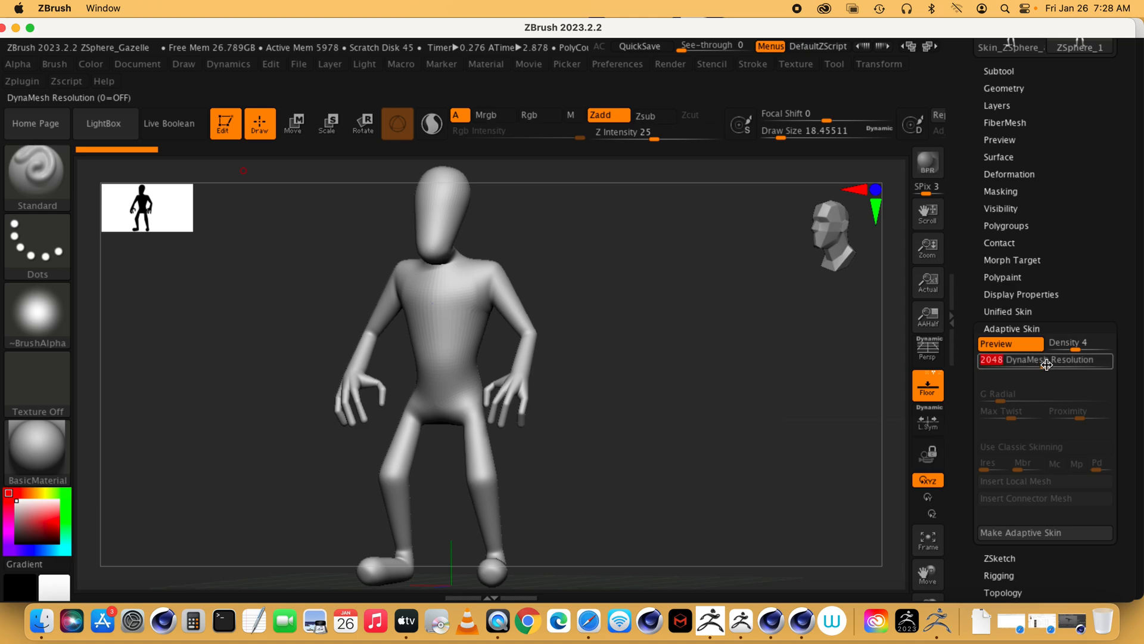
click(1074, 349)
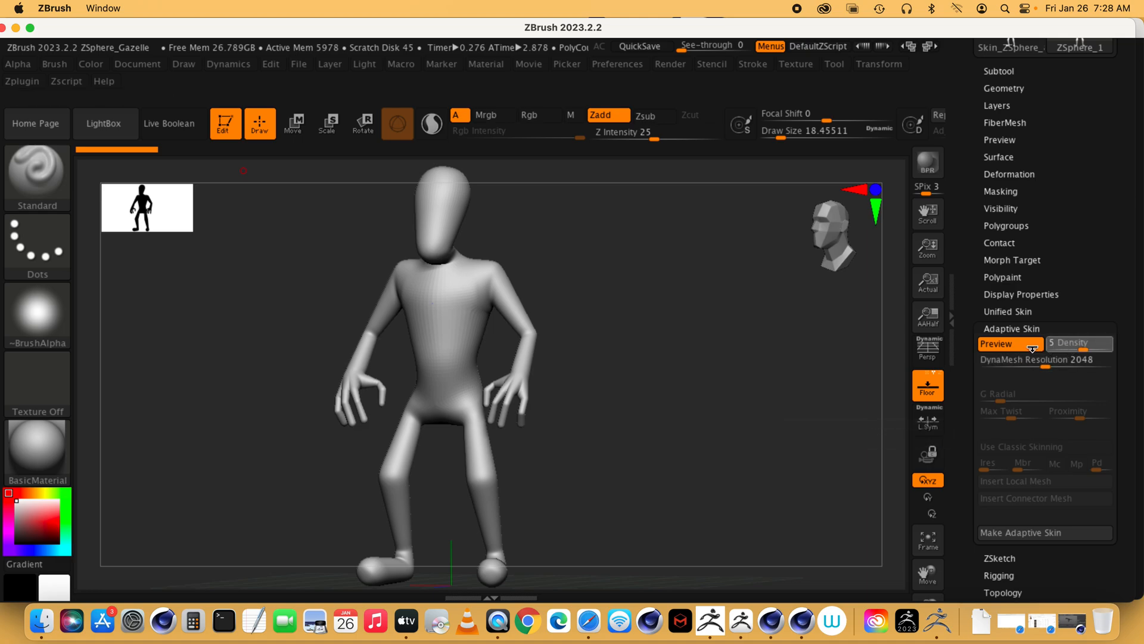
click(992, 533)
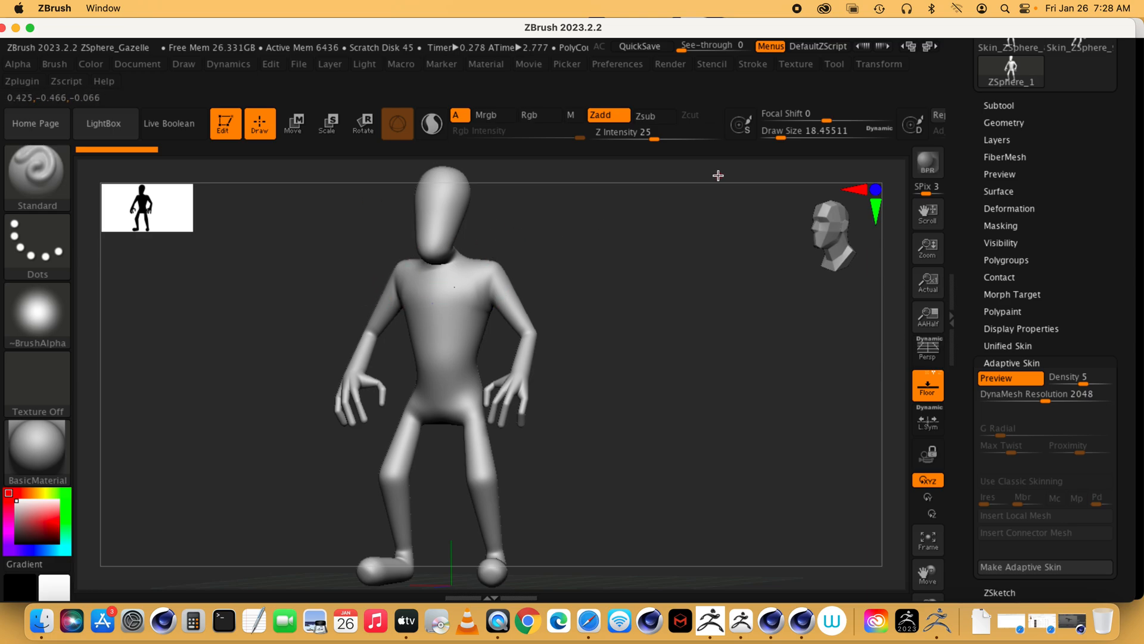
Try a short Standard brush stroke on the previewed figure's shoulder, and undo it.
click(37, 173)
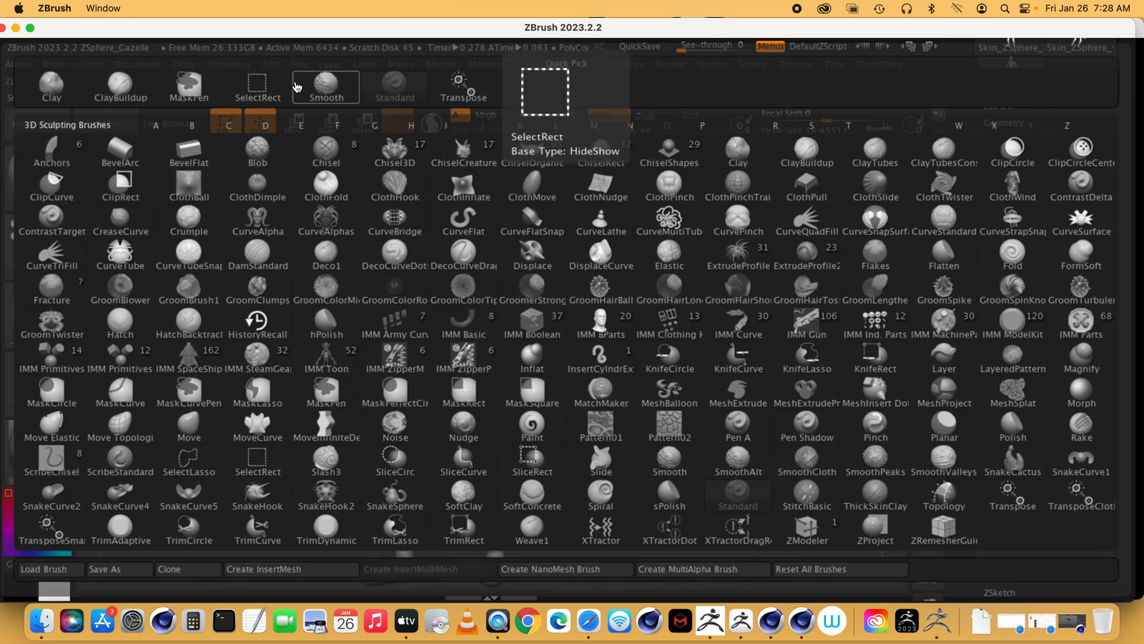
click(398, 89)
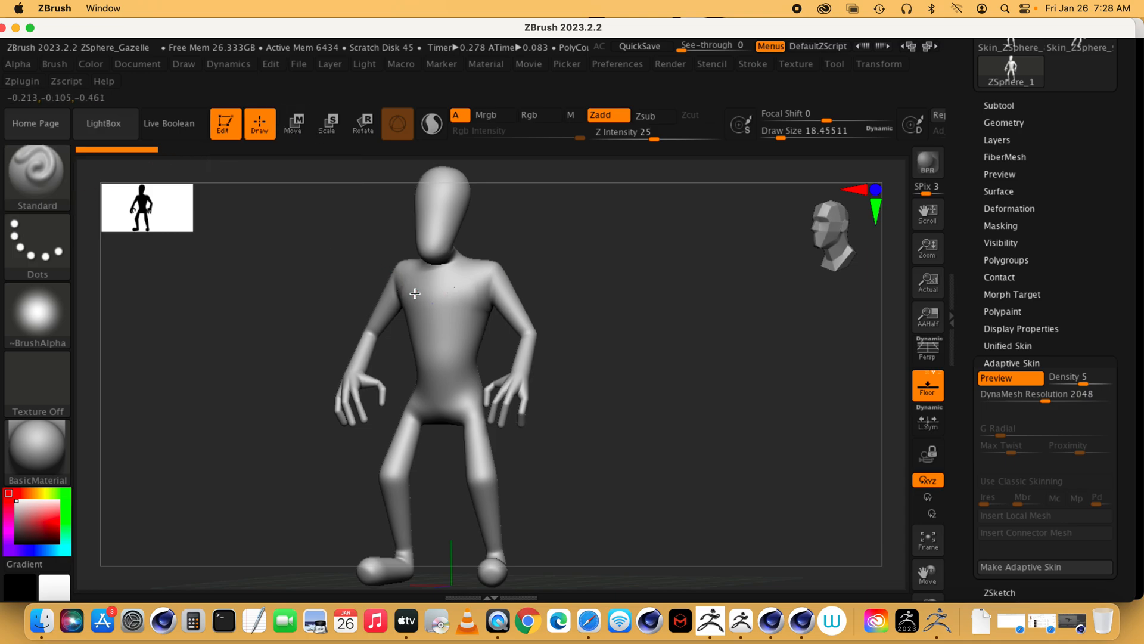
drag(393, 282, 391, 281)
key(super+z)
Choose the Inflat brush for sculpting the figure and raise its draw size to about 202.
drag(593, 295, 544, 310)
click(1011, 362)
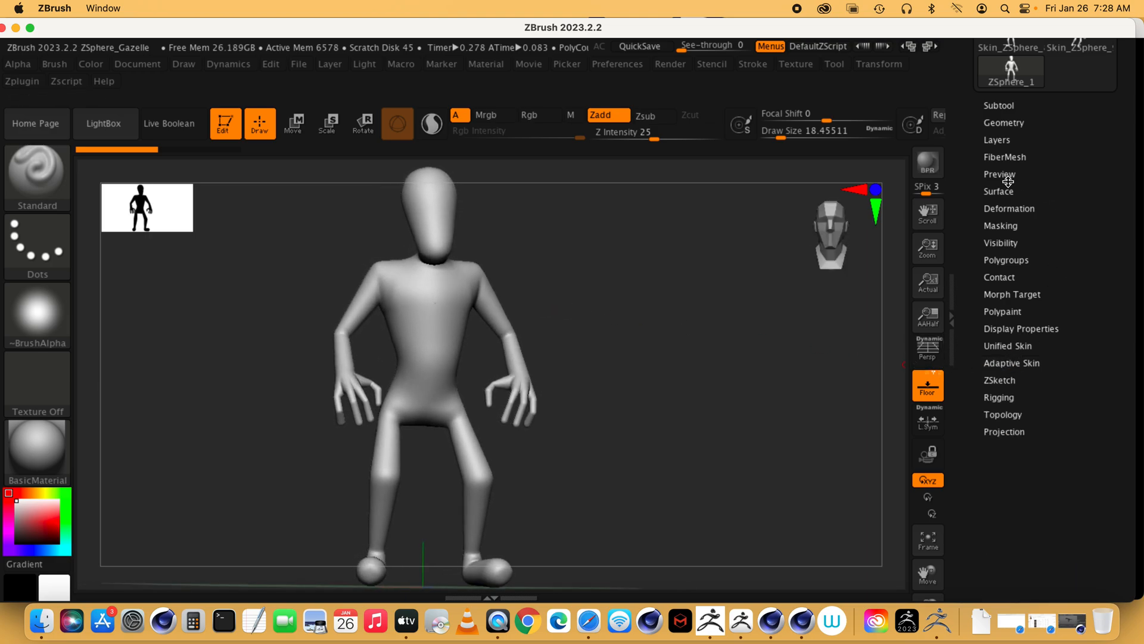
drag(551, 307, 737, 502)
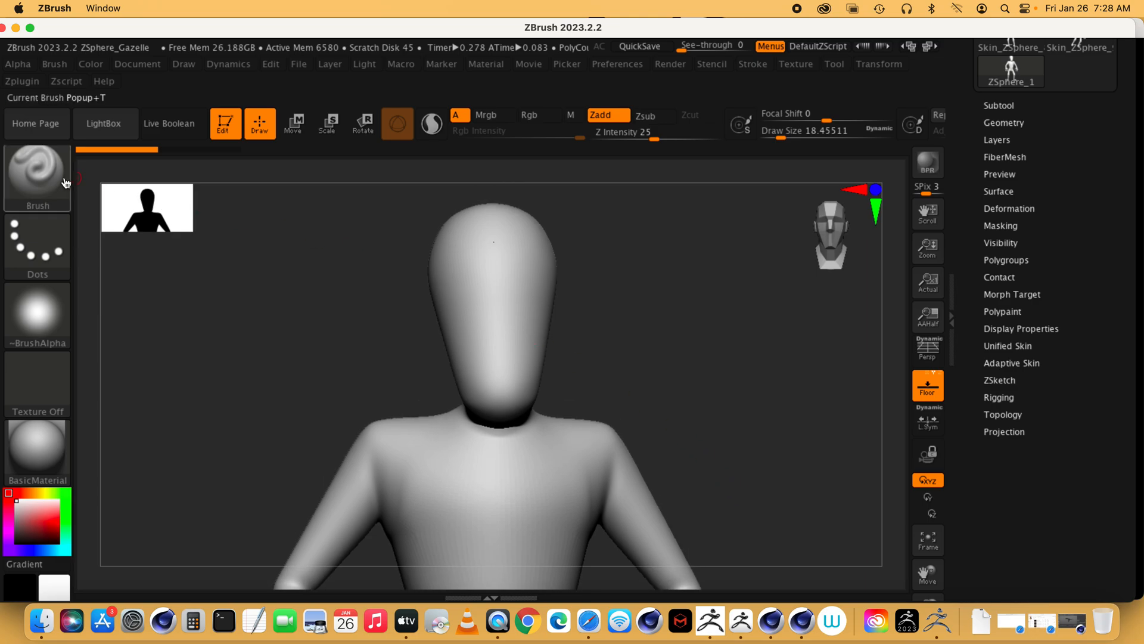
click(41, 179)
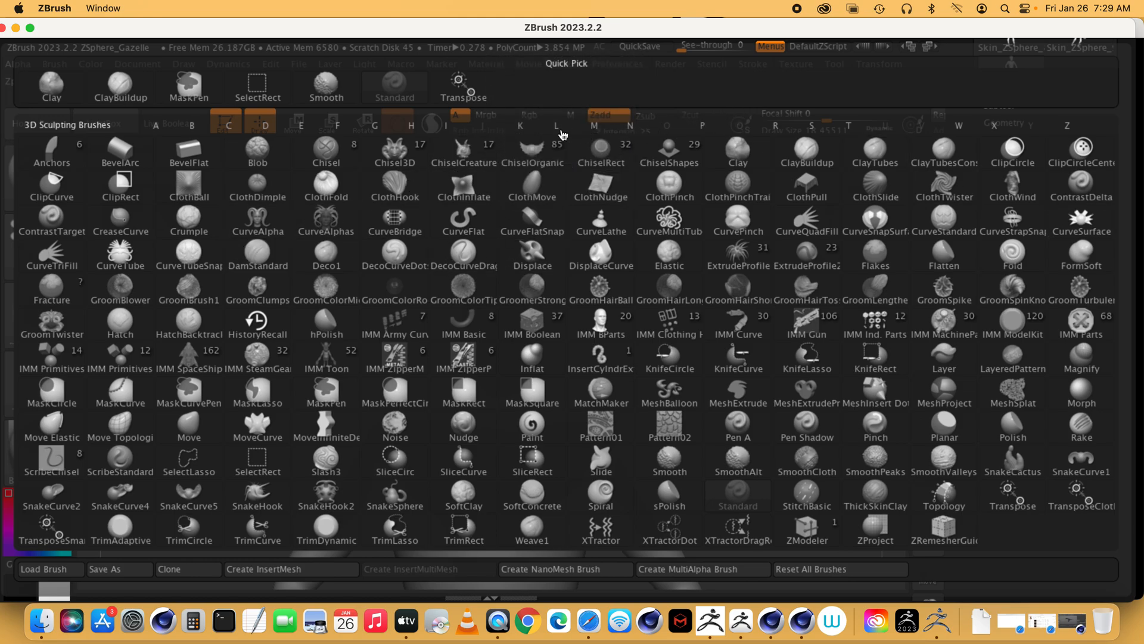
click(449, 127)
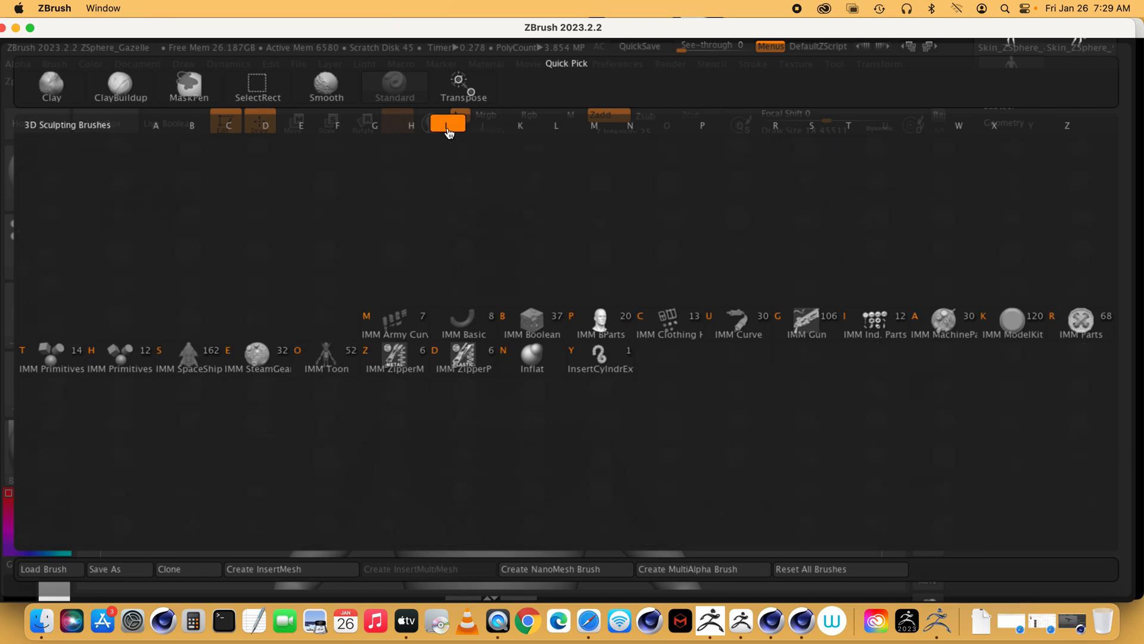
click(532, 355)
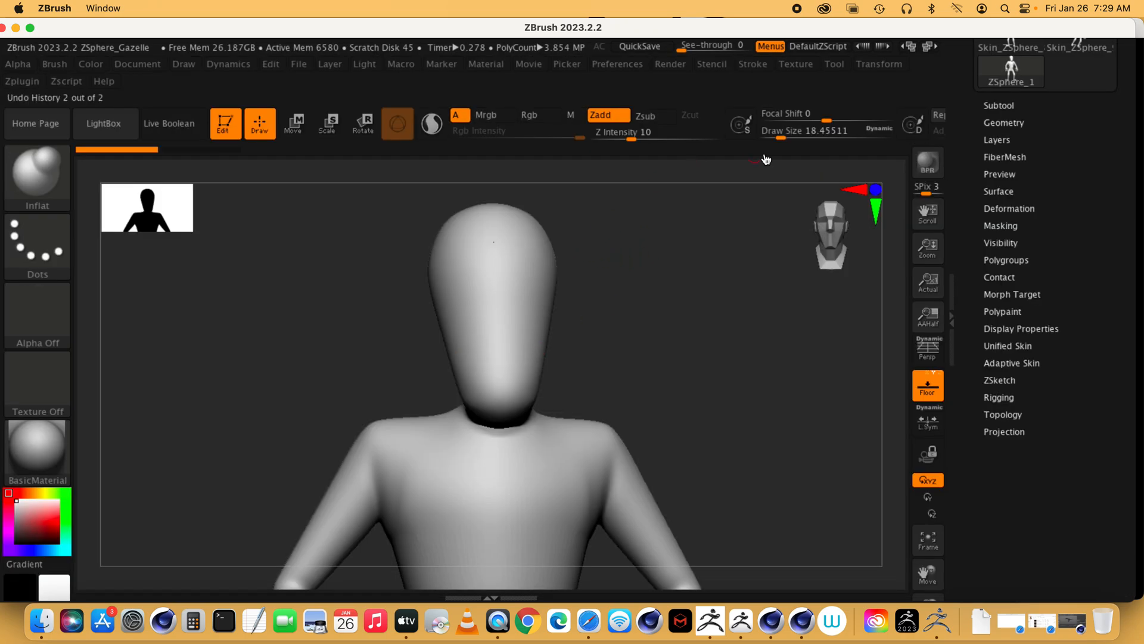
drag(782, 139, 819, 138)
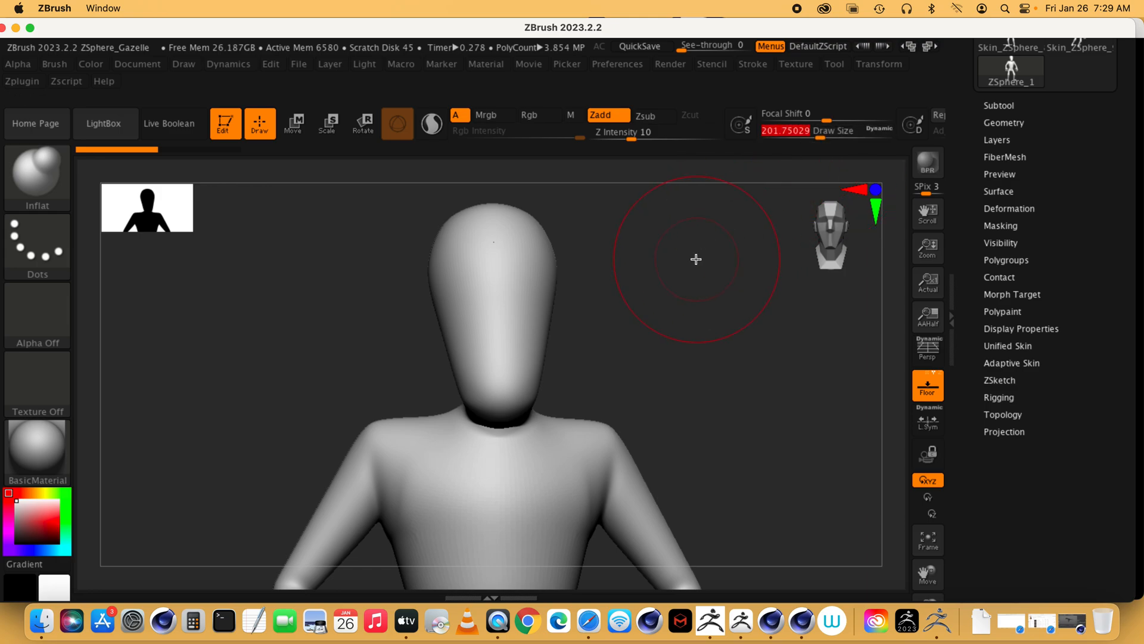
Inflate both sides and the crown of the head into a bulbous skull, and swell the lower face.
click(875, 64)
drag(670, 321, 618, 302)
drag(385, 240, 417, 244)
drag(623, 302, 600, 325)
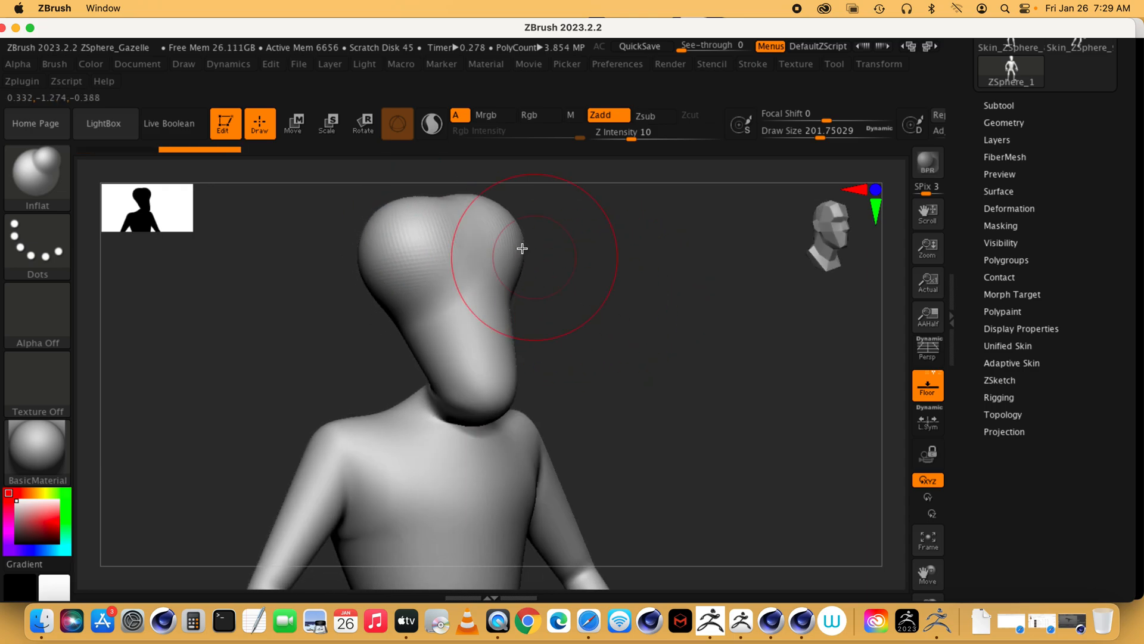
drag(442, 199, 440, 193)
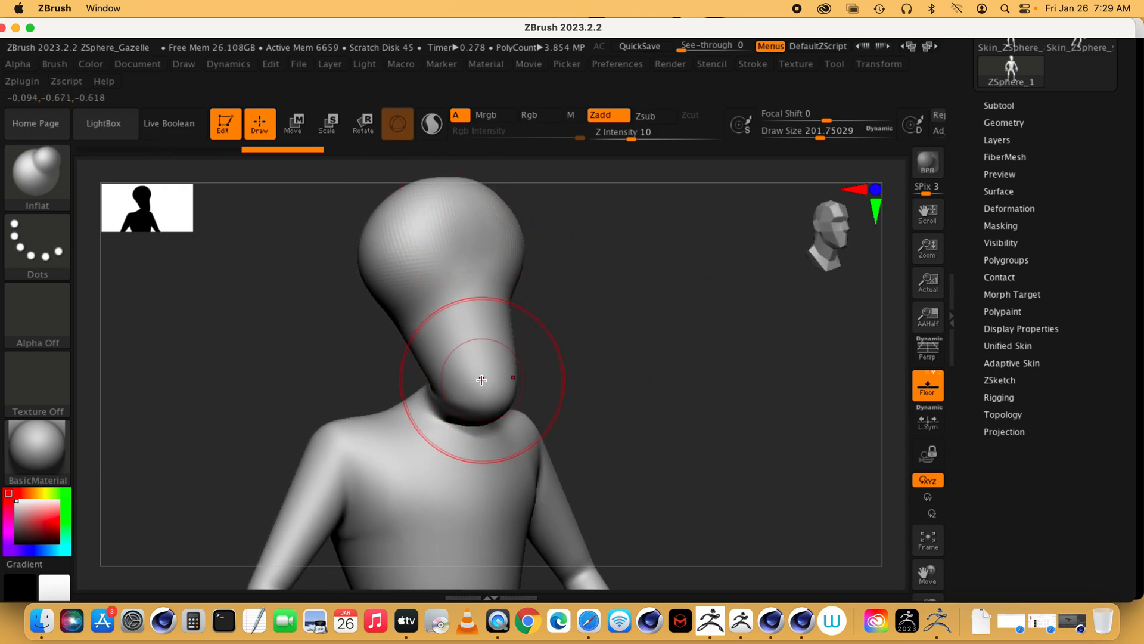
drag(482, 379, 472, 396)
drag(633, 391, 606, 383)
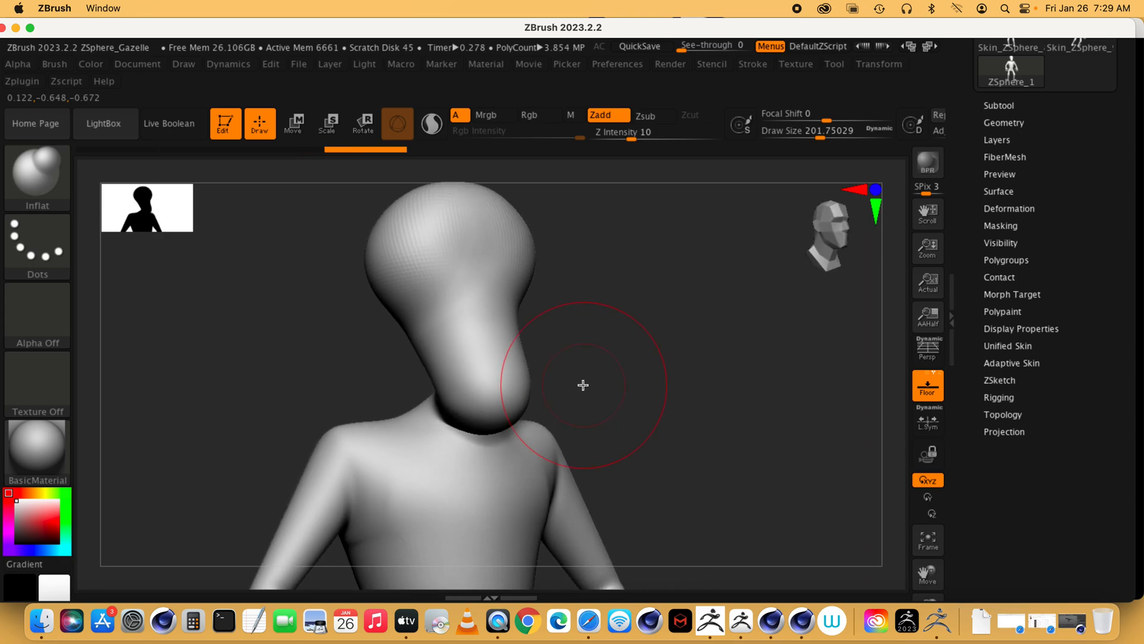
Thicken the figure's shoulders, forearms and hands with symmetrical Inflat strokes.
drag(342, 463, 338, 460)
alt+drag(648, 410, 623, 352)
alt+drag(616, 424, 631, 301)
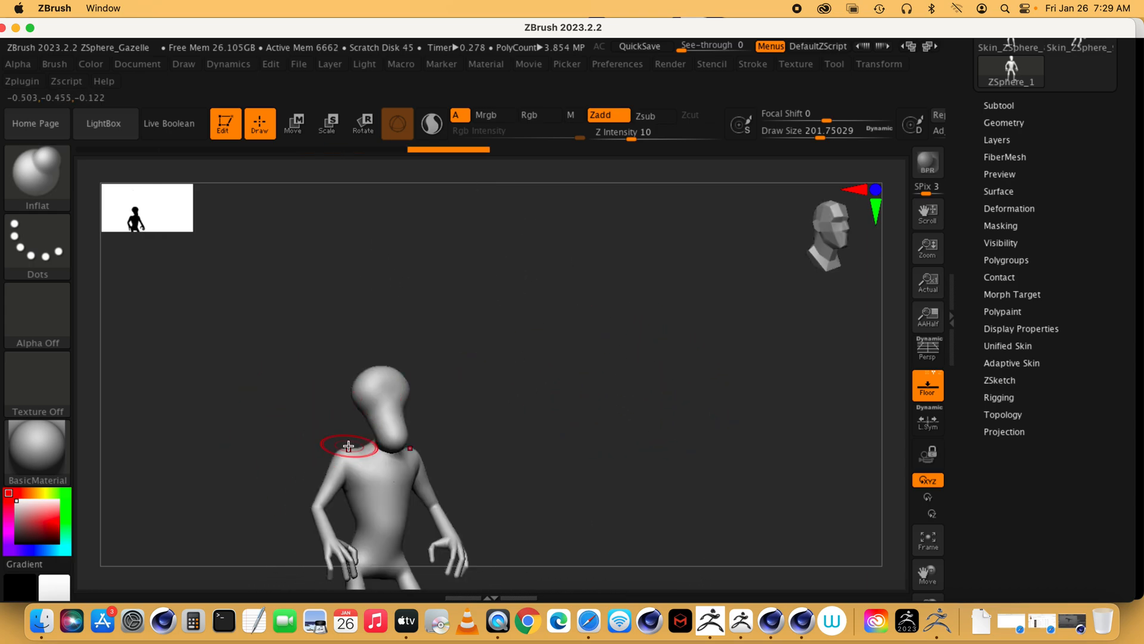
mouse_move(568, 439)
mouse_down()
mouse_move(593, 439)
mouse_move(557, 443)
mouse_move(595, 445)
mouse_move(577, 457)
mouse_move(594, 293)
mouse_up()
drag(409, 424, 432, 395)
drag(702, 355, 734, 356)
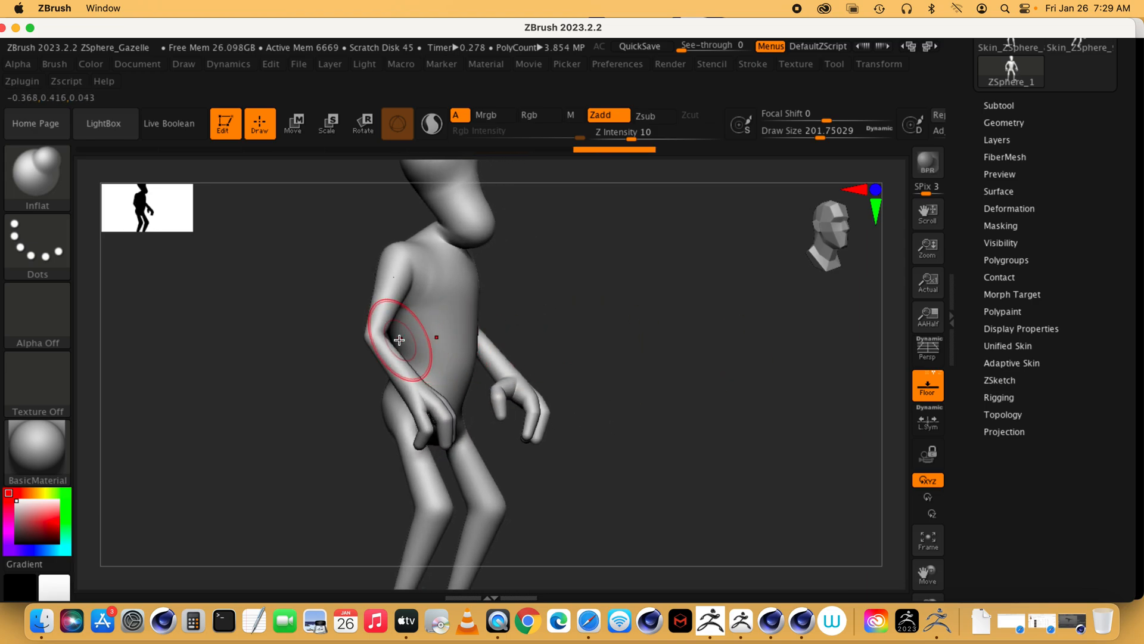
drag(402, 369, 399, 373)
drag(623, 360, 582, 354)
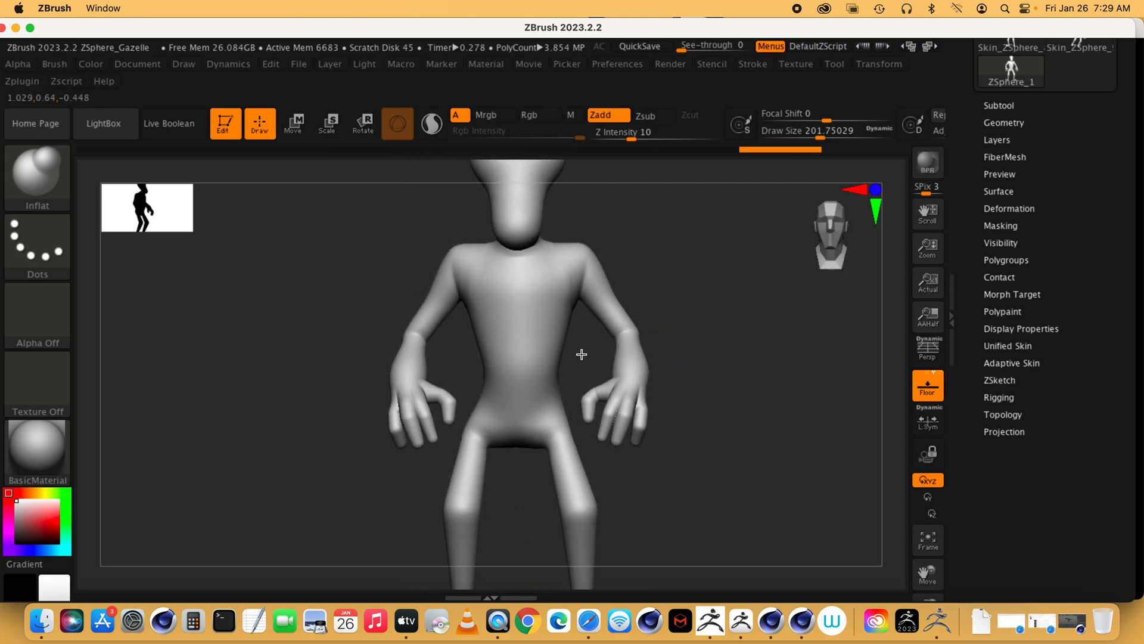
Inflate the figure's belly, hips and upper back to give the torso more volume.
drag(710, 365, 732, 365)
mouse_move(470, 302)
mouse_down()
mouse_move(470, 292)
mouse_move(475, 301)
mouse_up()
drag(741, 316, 797, 320)
drag(441, 392, 401, 383)
drag(425, 273, 420, 237)
Swell the buttocks and upper thighs with the Inflat brush.
drag(646, 449, 593, 467)
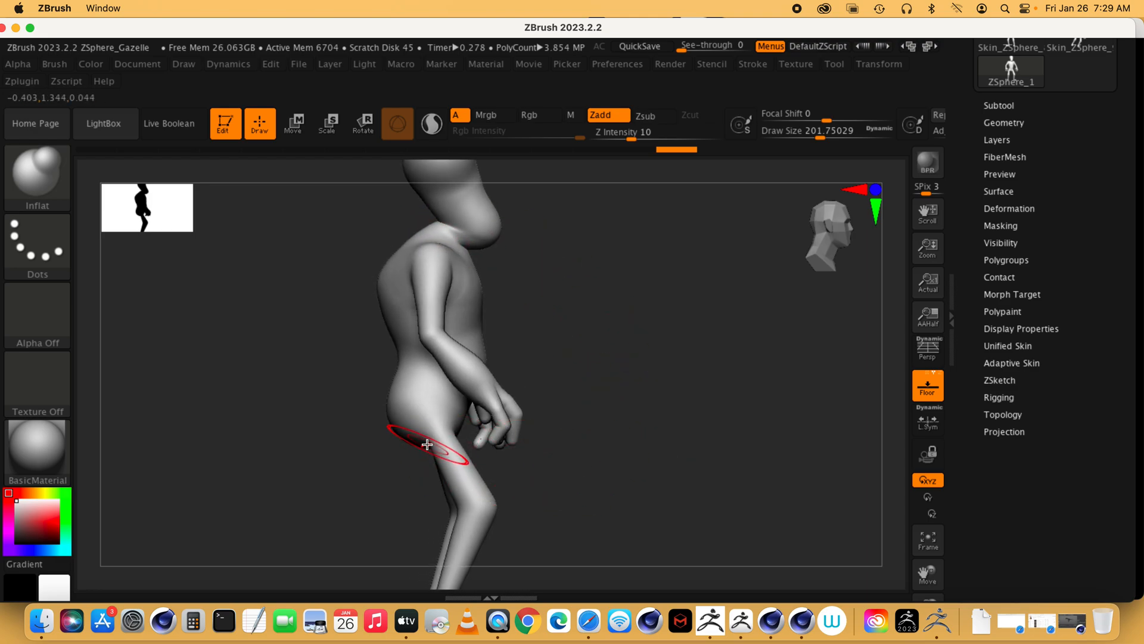
drag(429, 440, 422, 441)
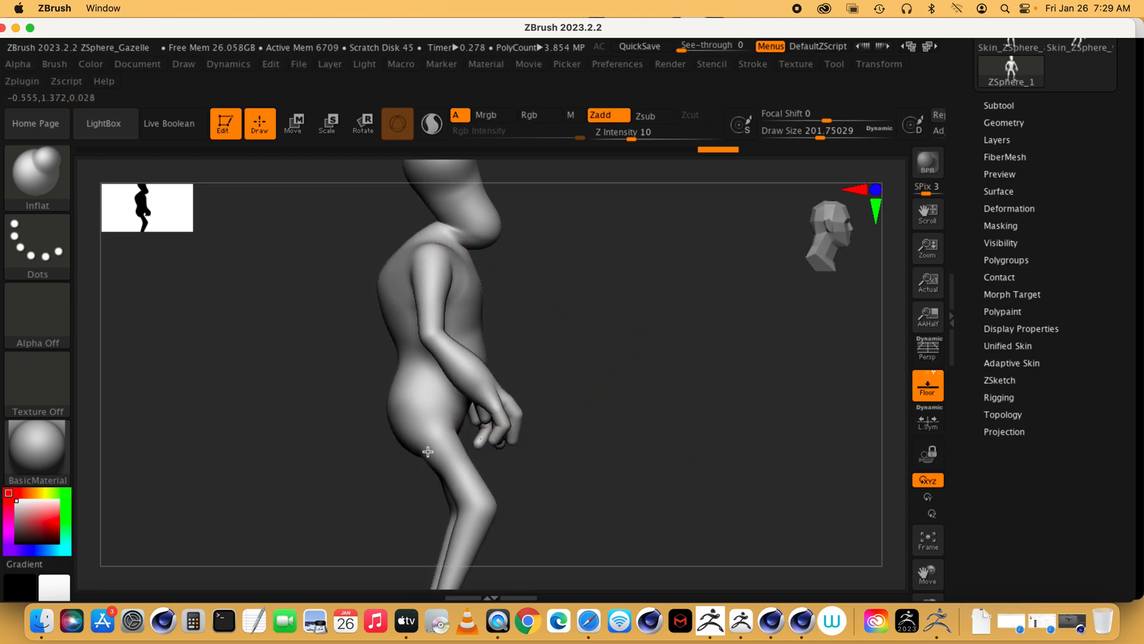
drag(608, 494, 425, 470)
drag(724, 513, 673, 507)
Try an Inflat stroke on the figure's hand, and undo it.
mouse_move(531, 429)
mouse_down()
mouse_move(546, 418)
mouse_move(548, 375)
mouse_move(562, 409)
mouse_up()
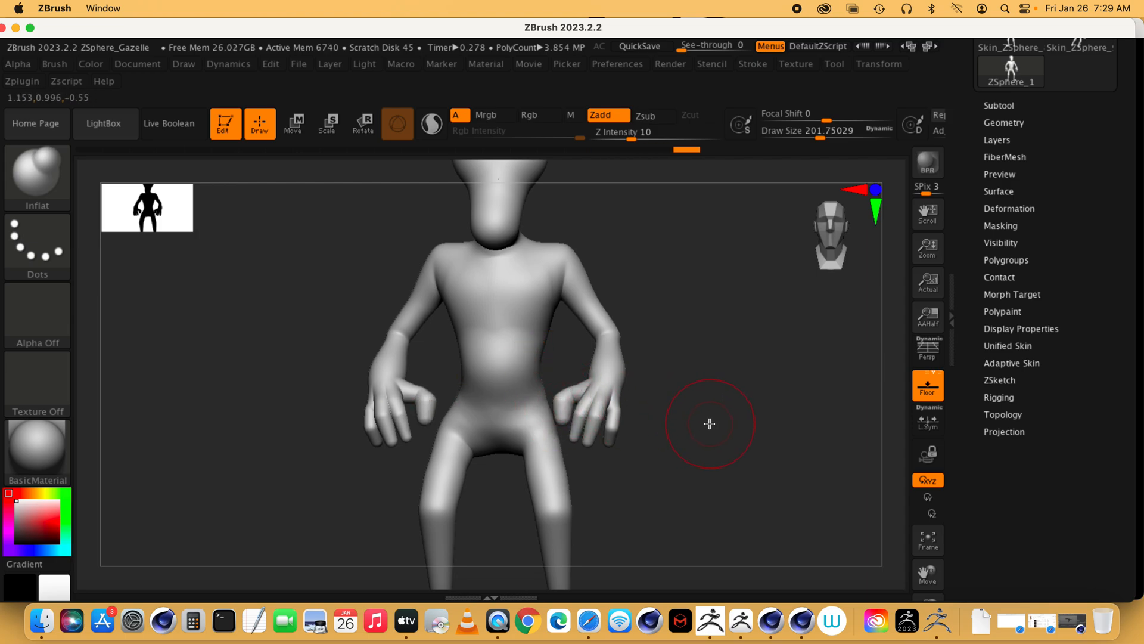
key(ctrl+z)
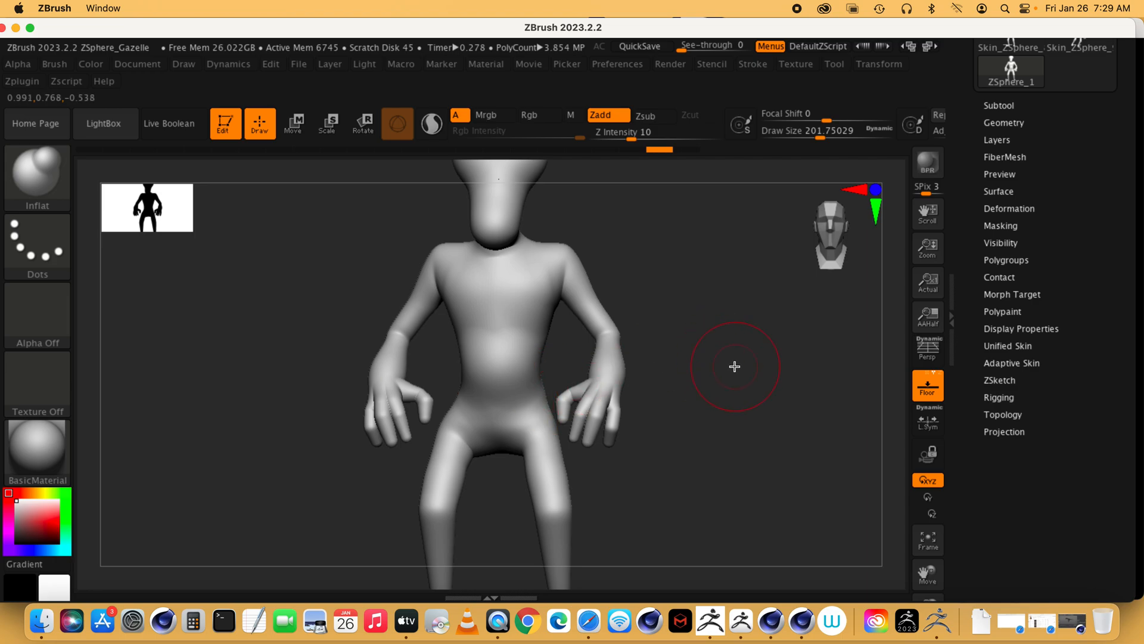
Try Inflat strokes on the front of the face, and undo them.
drag(768, 388, 718, 441)
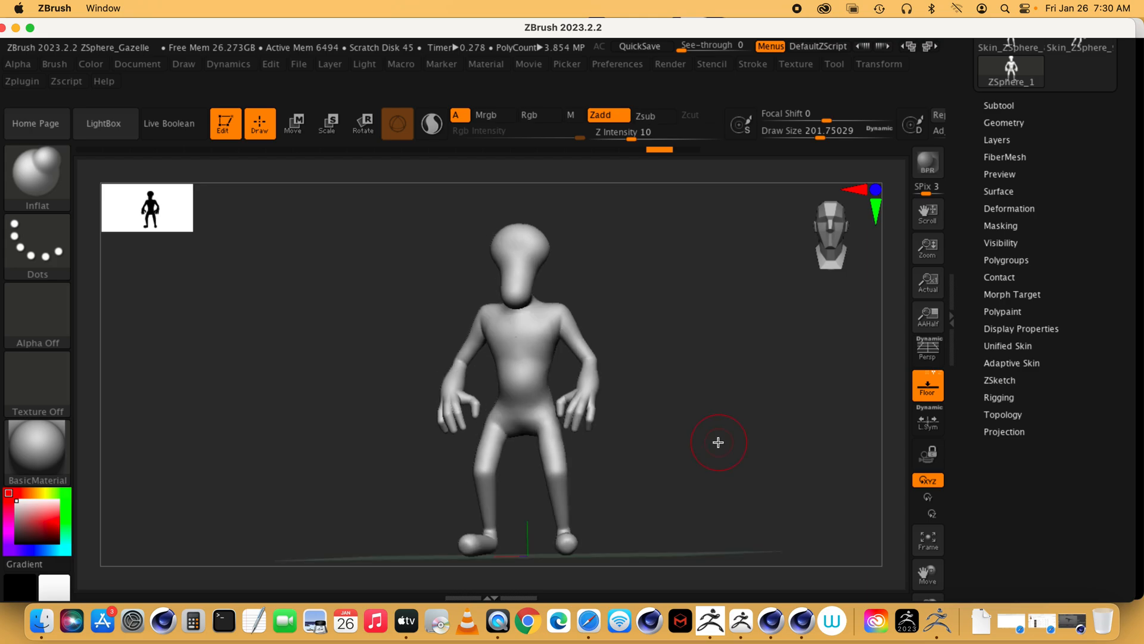
drag(718, 442, 740, 449)
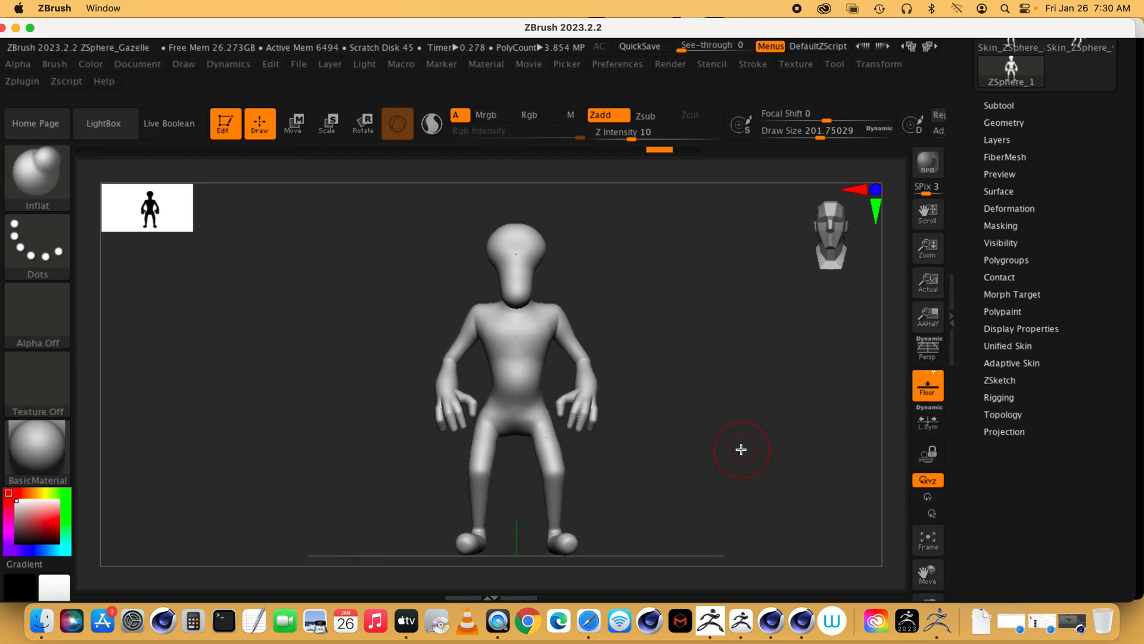
mouse_move(720, 467)
mouse_down()
mouse_move(800, 463)
mouse_move(745, 467)
mouse_up()
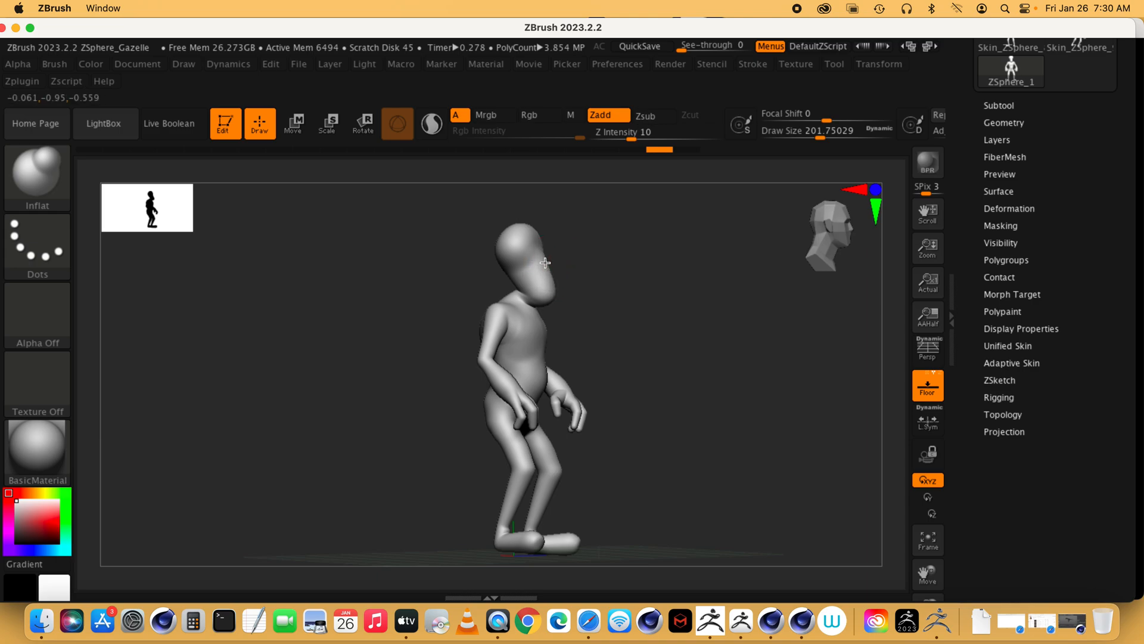
drag(626, 294, 602, 317)
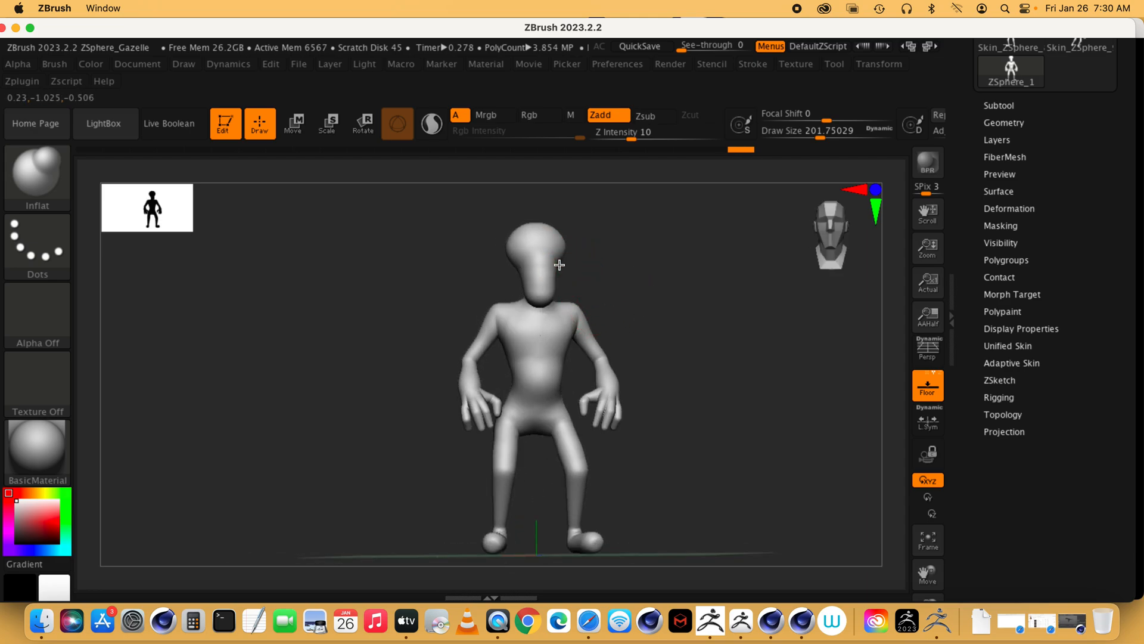
drag(581, 277, 723, 326)
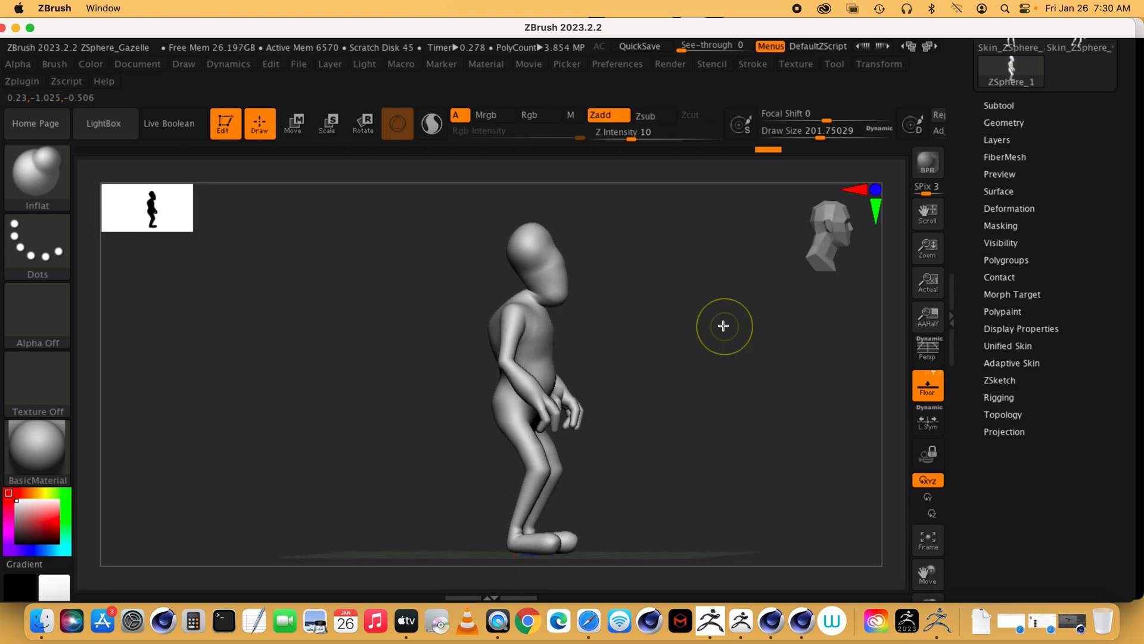
key(ctrl)
key(ctrl+z)
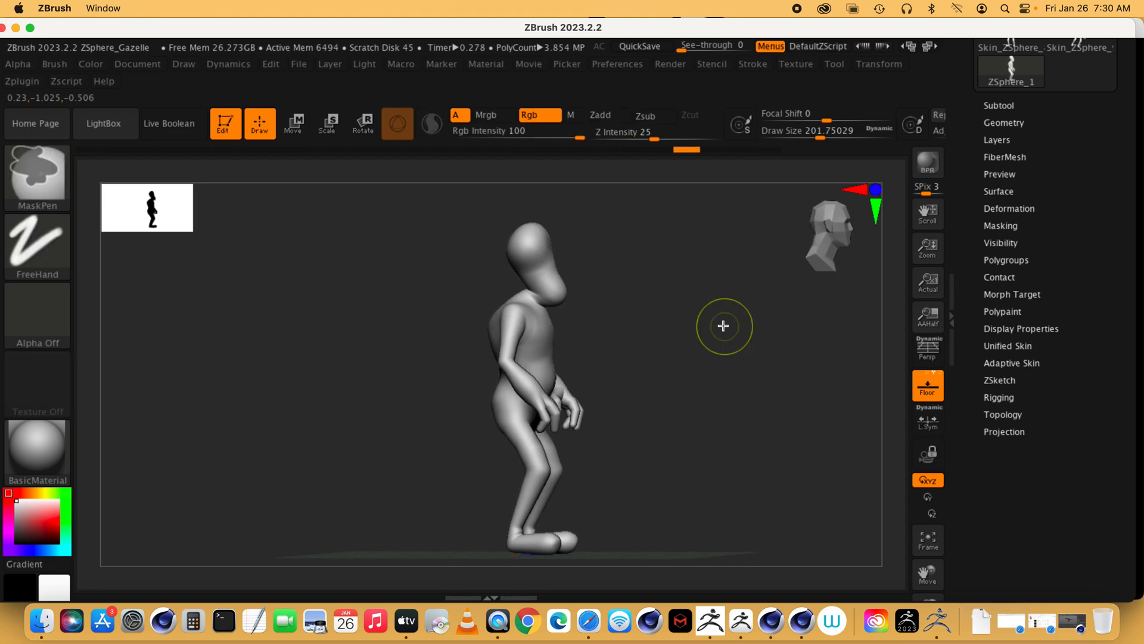
key(ctrl+z)
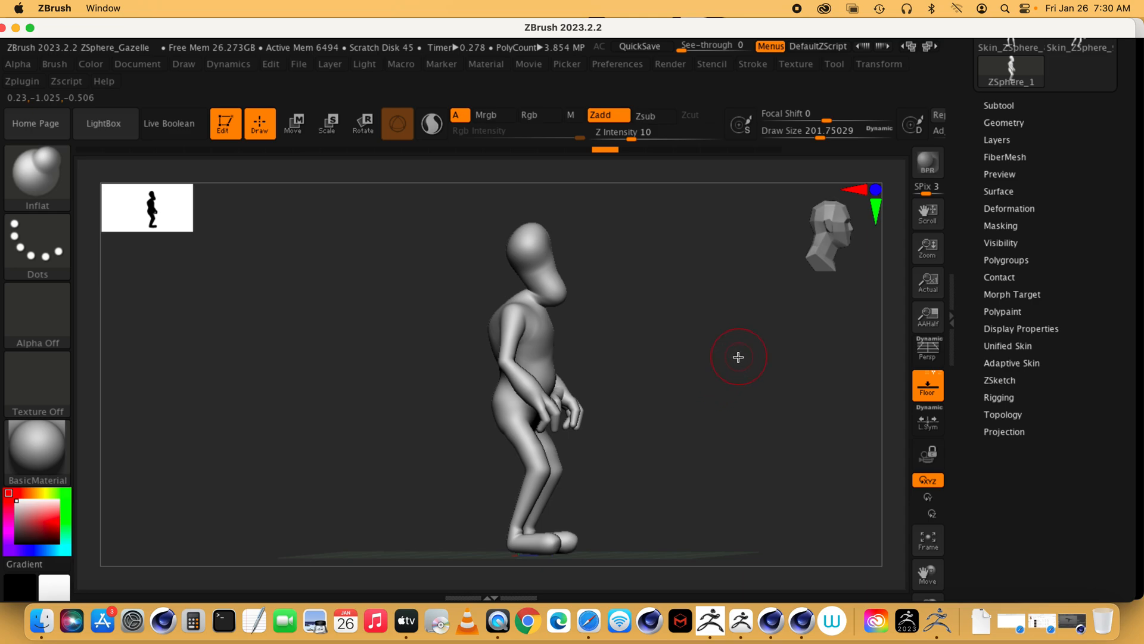